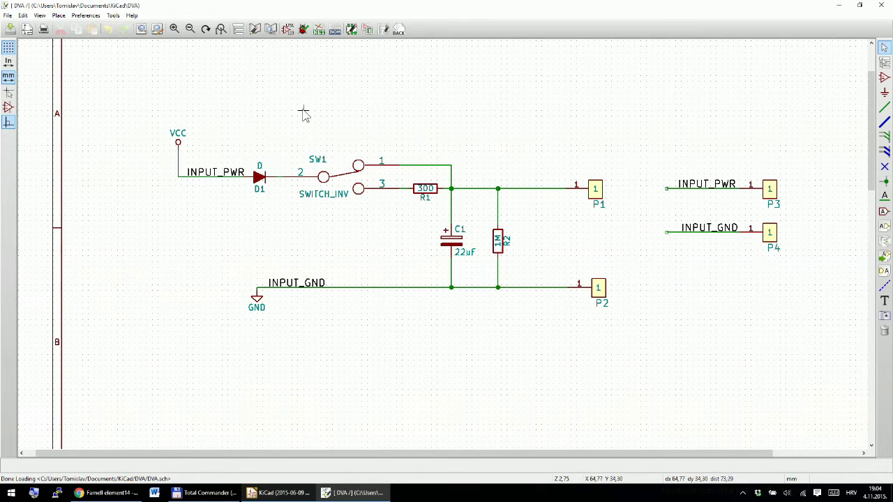
Run the electrical rules check and inspect the first warning's marker on the schematic
left_click(304, 30)
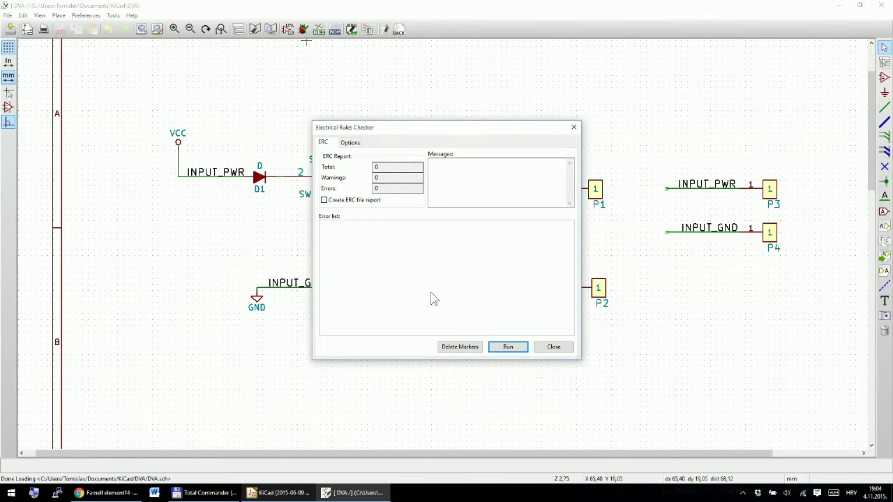
left_click(509, 347)
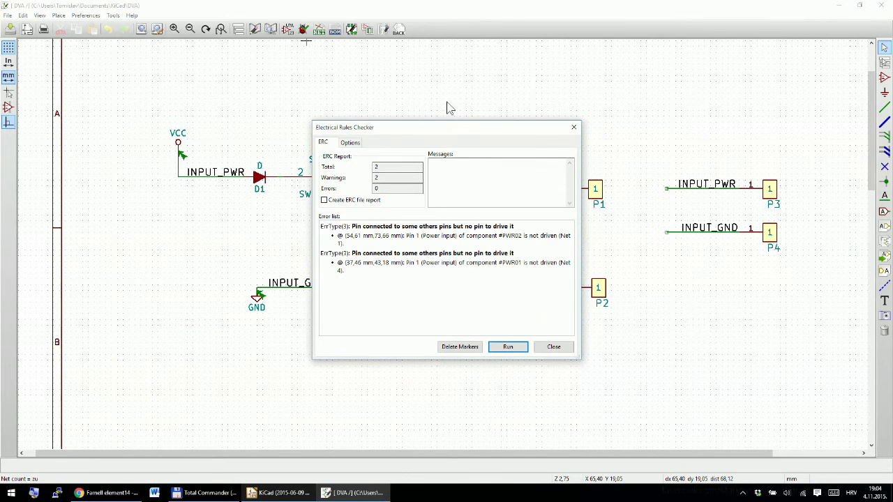
left_click_drag(445, 136, 491, 122)
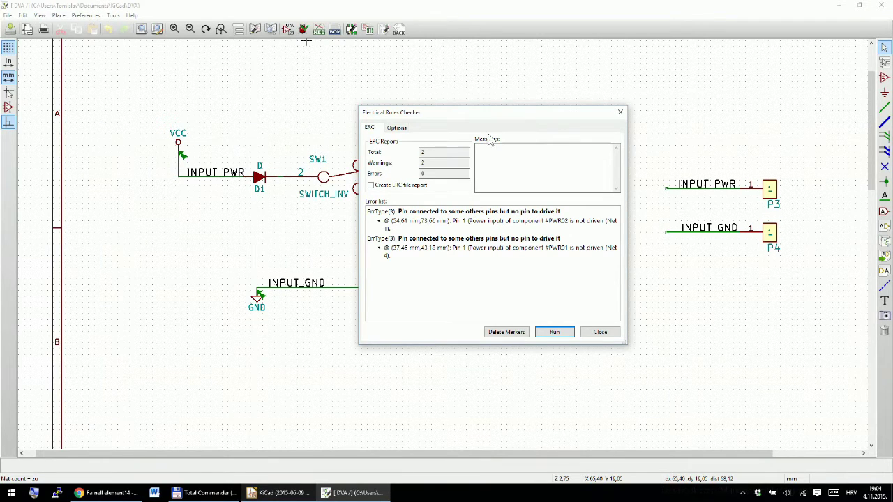
left_click(494, 221)
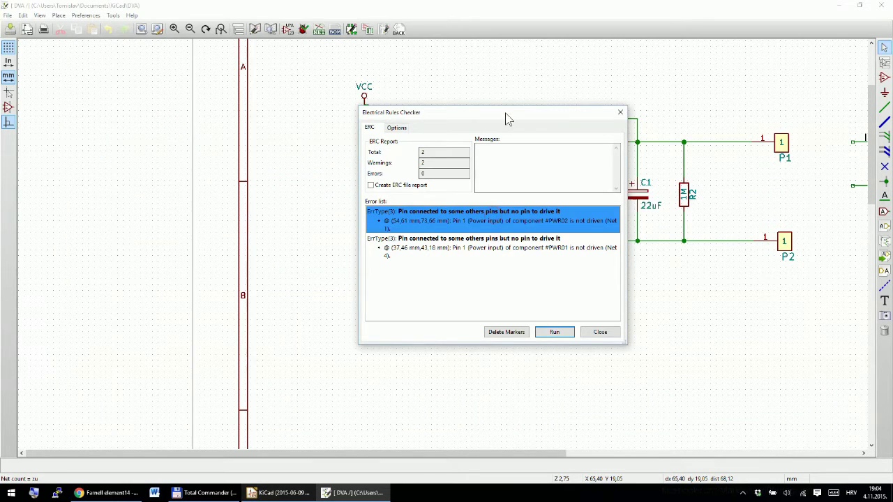
mouse_move(508, 119)
left_mouse_down()
mouse_move(701, 122)
mouse_move(704, 91)
left_mouse_up()
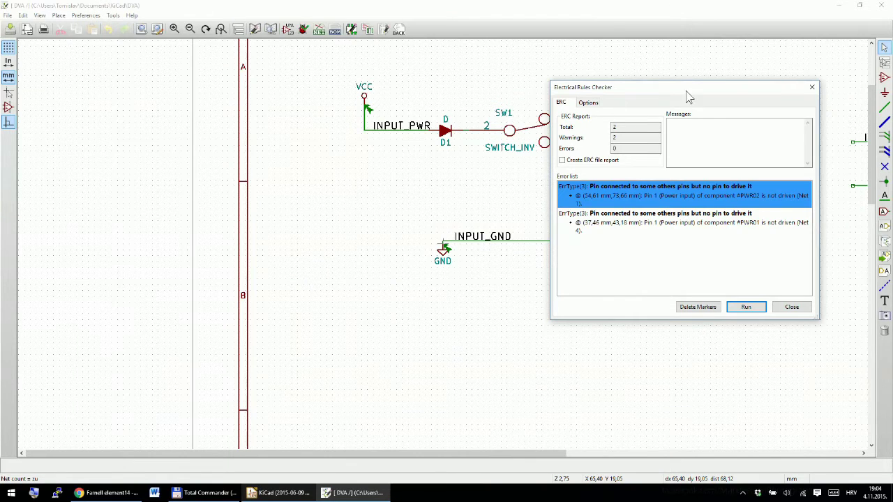
left_click_drag(658, 93, 207, 114)
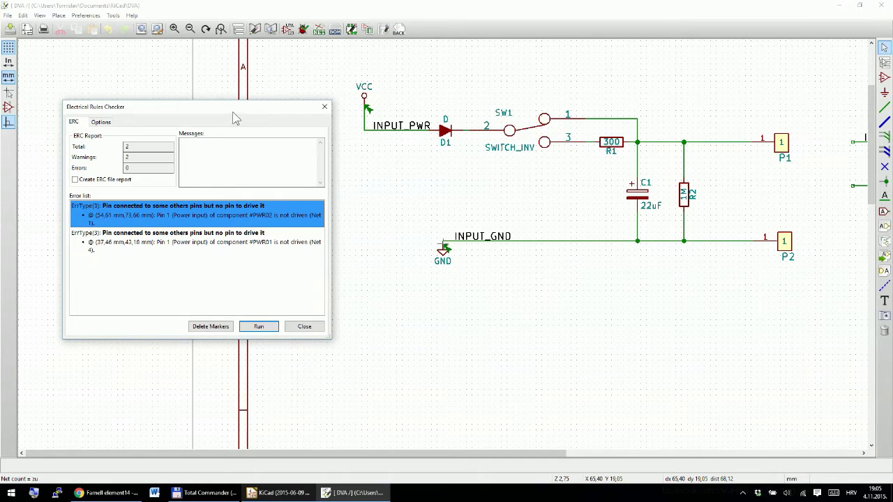
left_click_drag(235, 115, 704, 124)
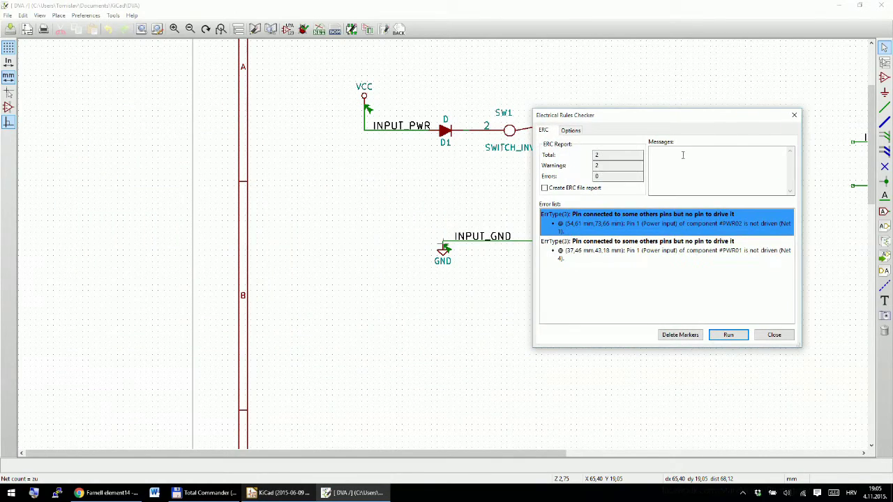
Review both ERC warnings, clear all markers, and close the electrical rules checker
left_click(675, 252)
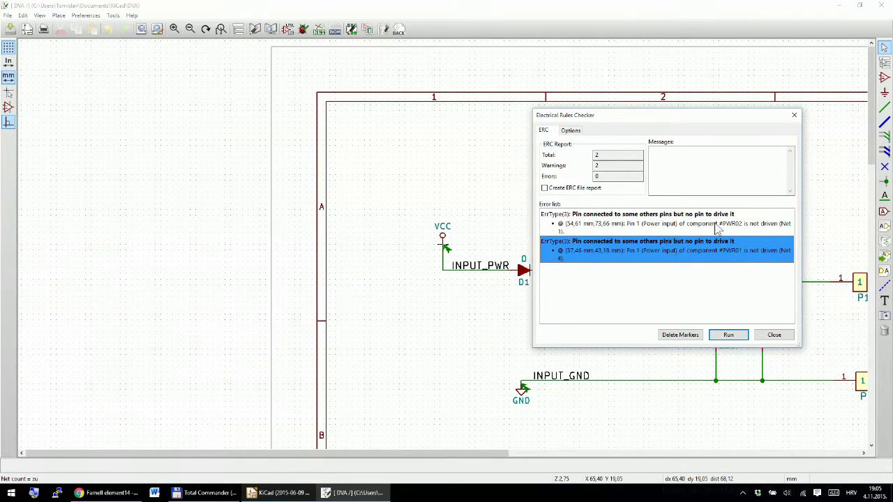
left_click(697, 226)
left_click(692, 256)
left_click(687, 336)
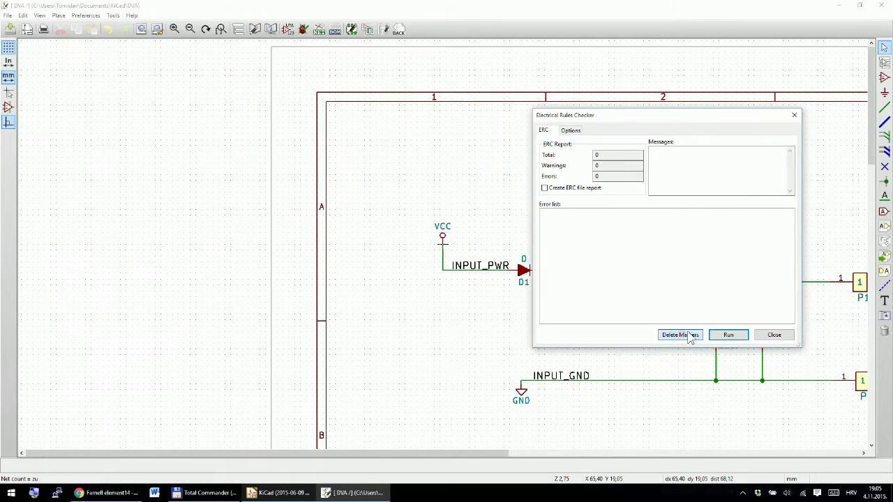
left_click(774, 335)
middle_click_drag(737, 378, 464, 296)
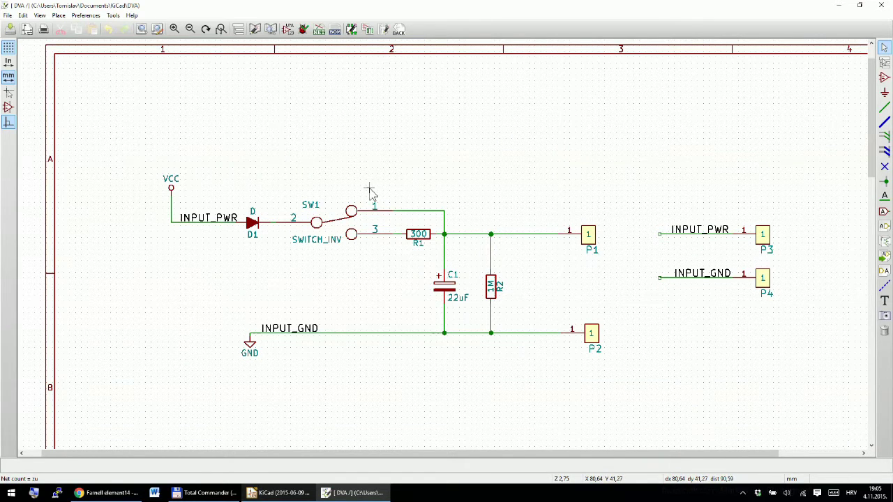
Generate the Pcbnew-format netlist and save it as DVA.net
left_click(318, 32)
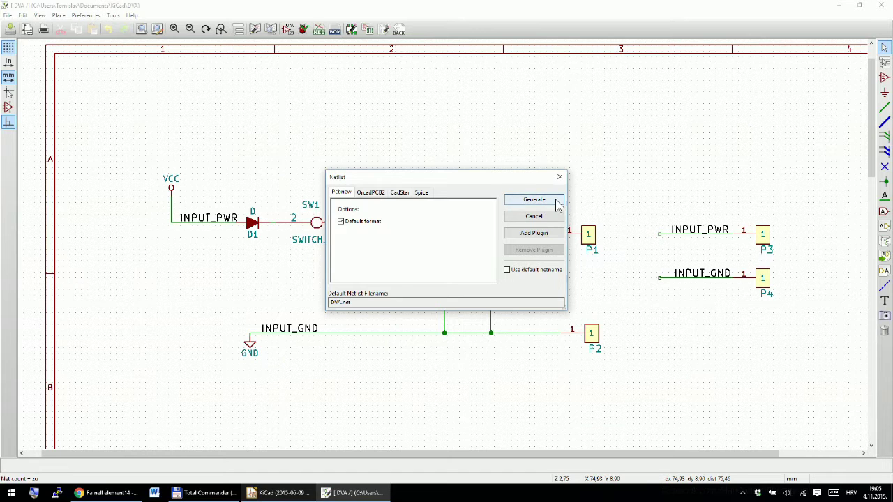
left_click(535, 201)
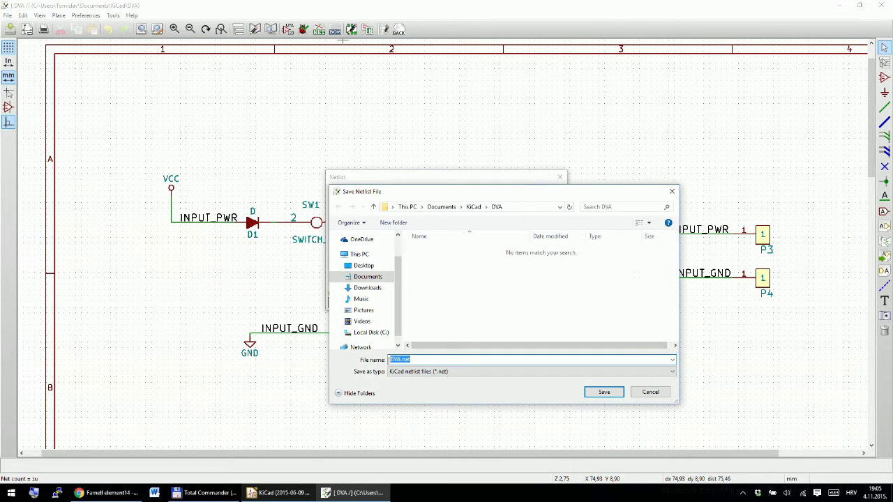
left_click_drag(539, 193, 510, 148)
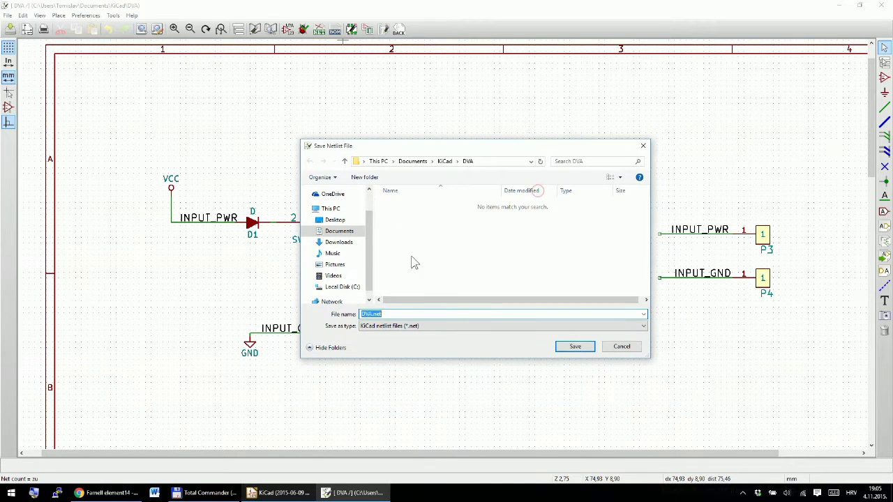
left_click(574, 345)
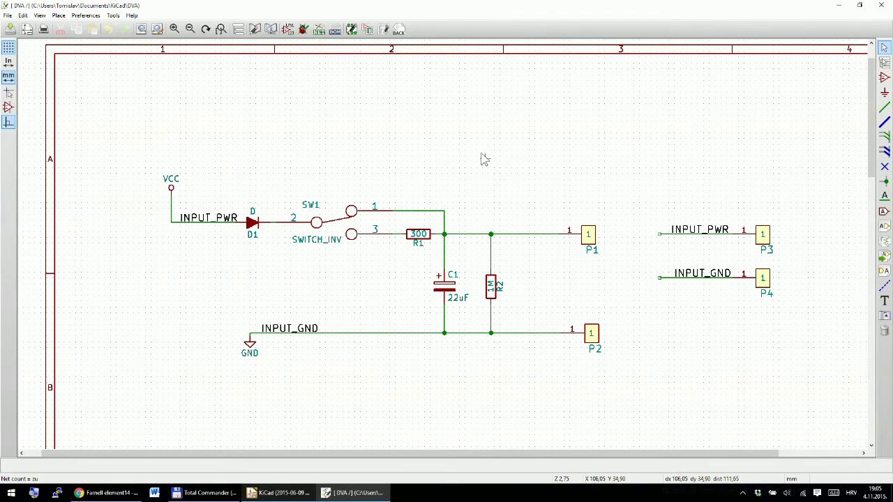
Launch Pcbnew from the project manager and confirm creating the DVA.kicad_pcb board file
left_click(386, 32)
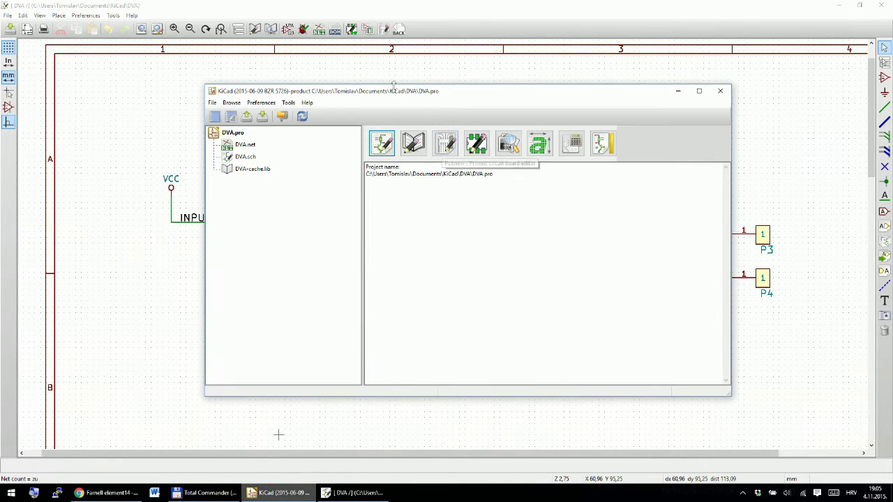
left_click(551, 6)
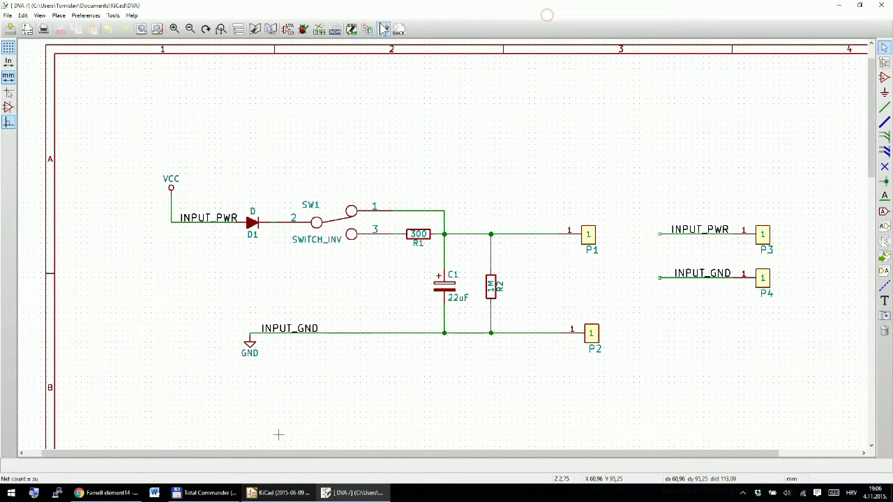
left_click(488, 157)
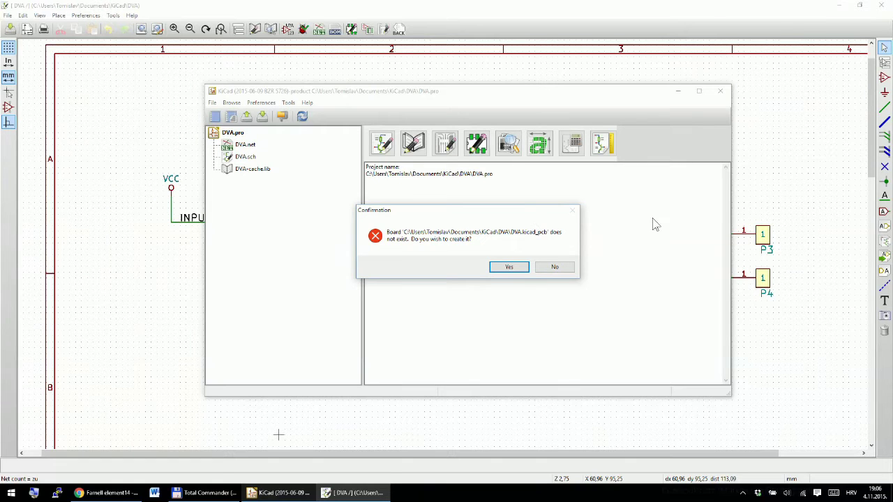
left_click(510, 269)
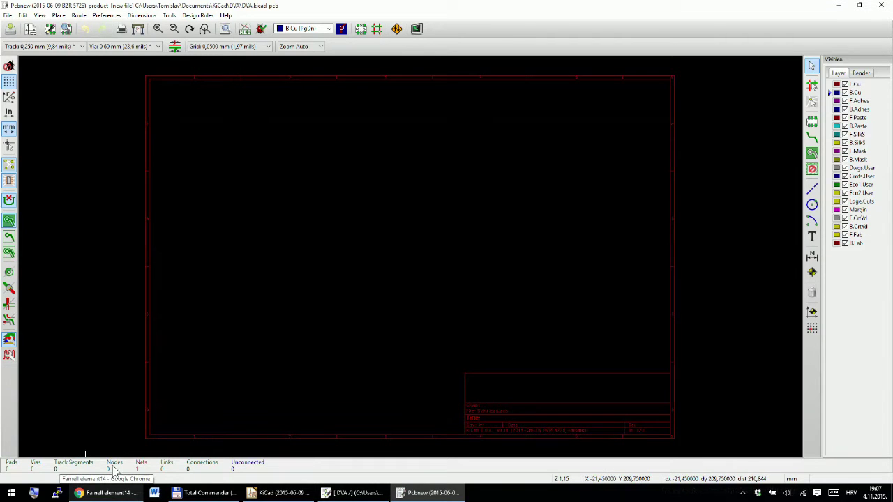
Switch to Chrome and scroll down to the Farnell basket totals of £15.21
left_click(123, 493)
scroll(305, 236, "down", 15)
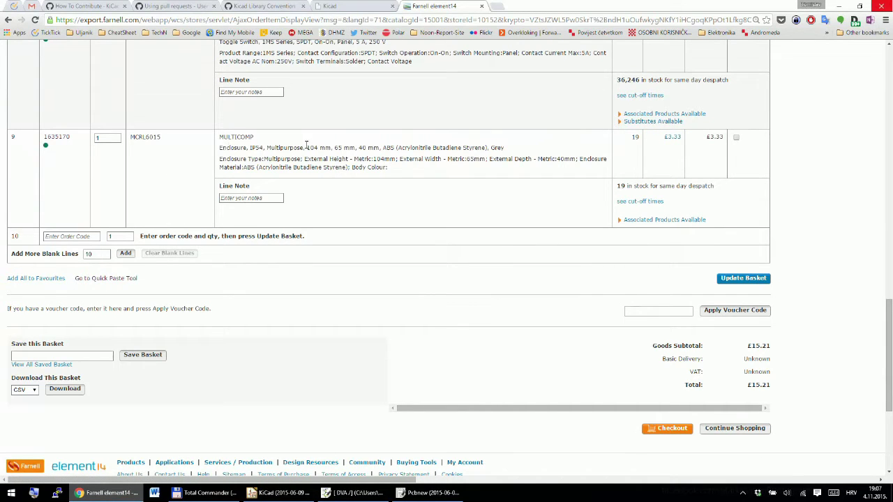
Open the product page for part 1635170 and show Downloads in Total Commander's left panel
left_click_drag(308, 147, 382, 148)
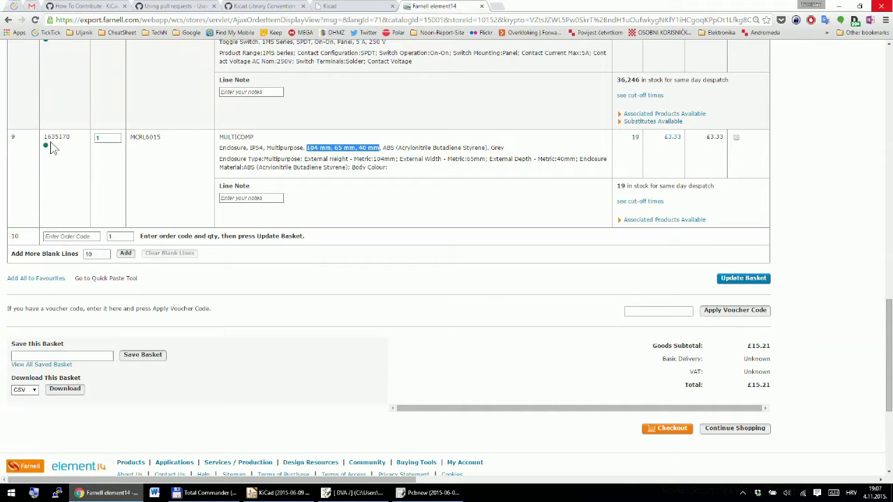
left_click(55, 139)
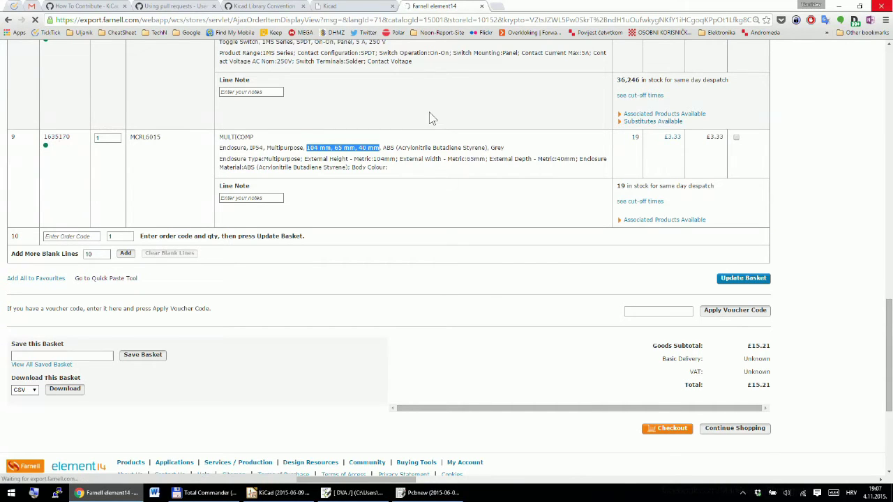
left_click(213, 493)
double_click(162, 54)
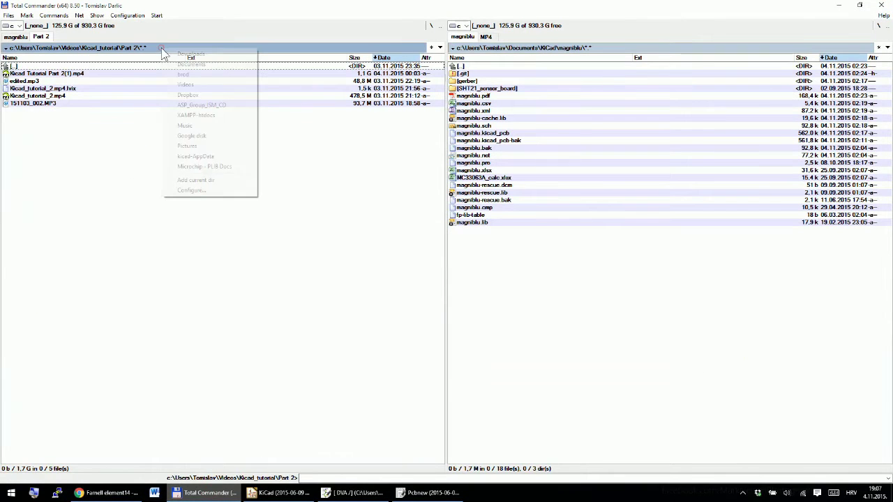
left_click(216, 54)
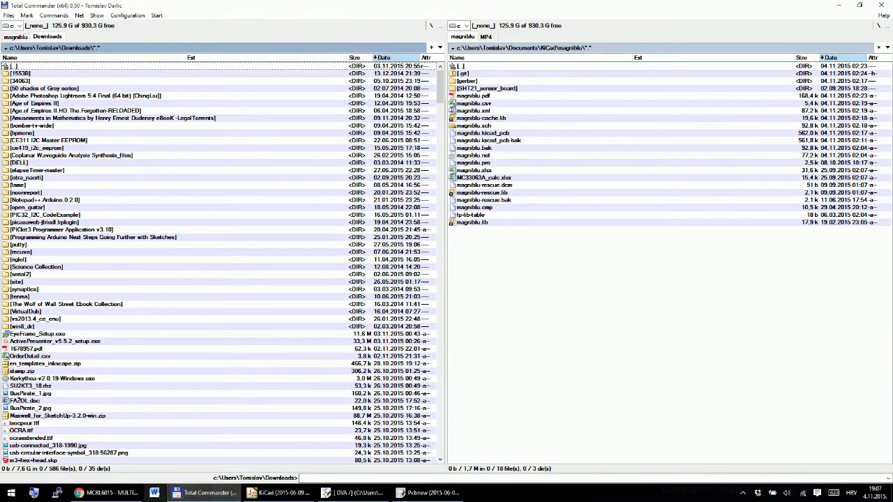
left_click(104, 493)
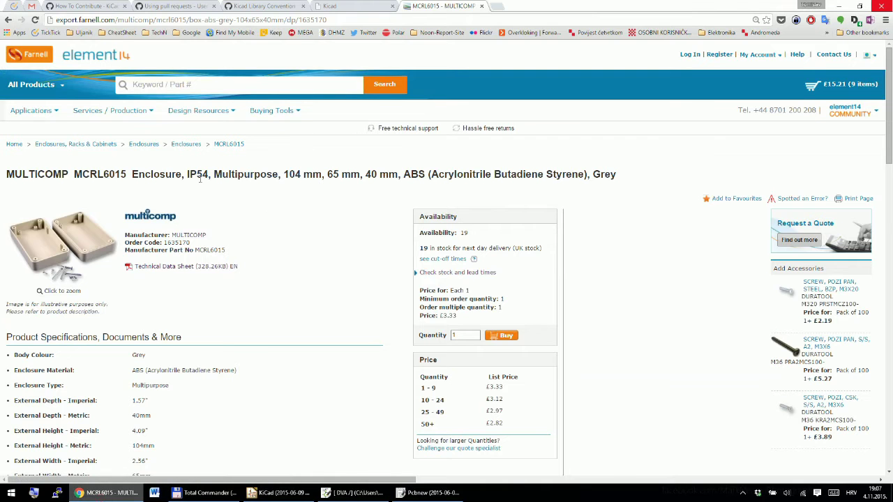
Open the MCRL6015 datasheet at 200% zoom, showing the Inner View 91 × 48 mm hole spacing
left_click(189, 267)
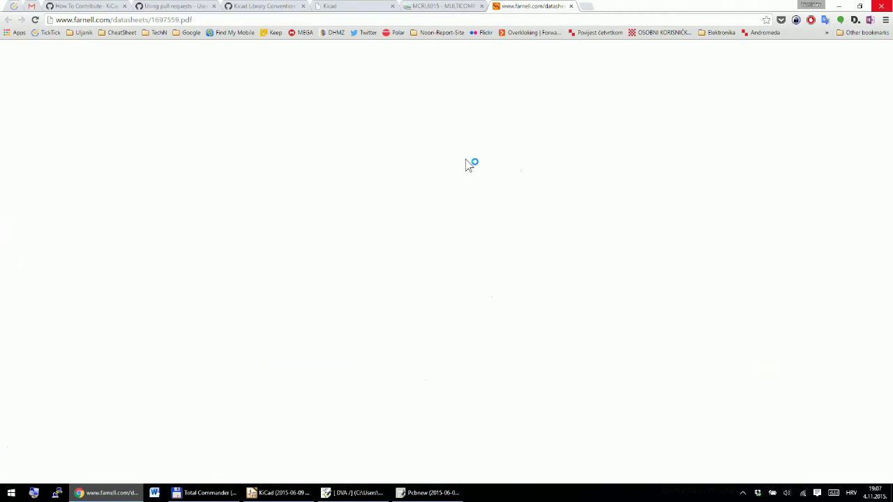
scroll(444, 242, "up", 7, "ctrl")
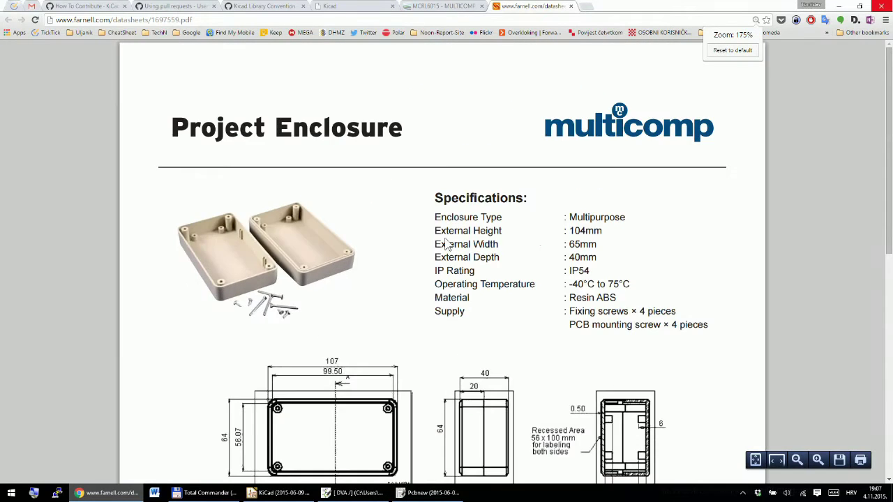
scroll(447, 243, "down", 6)
scroll(446, 244, "down", 3)
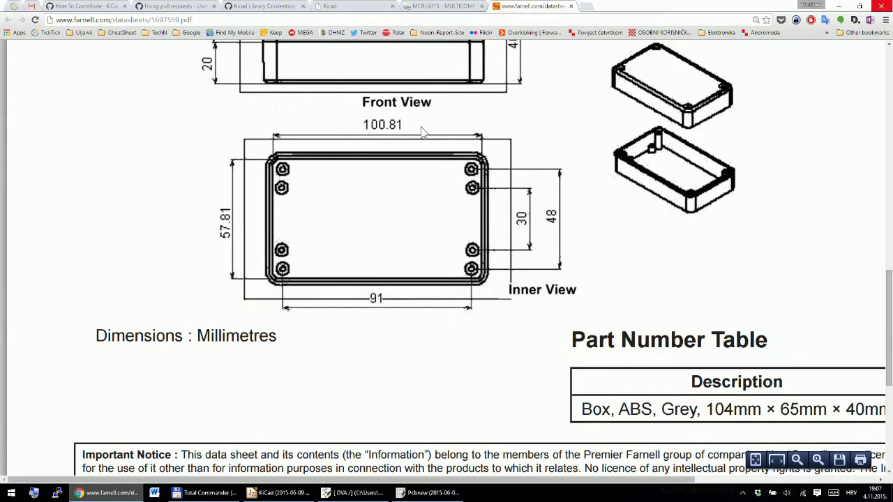
scroll(423, 156, "up", 1)
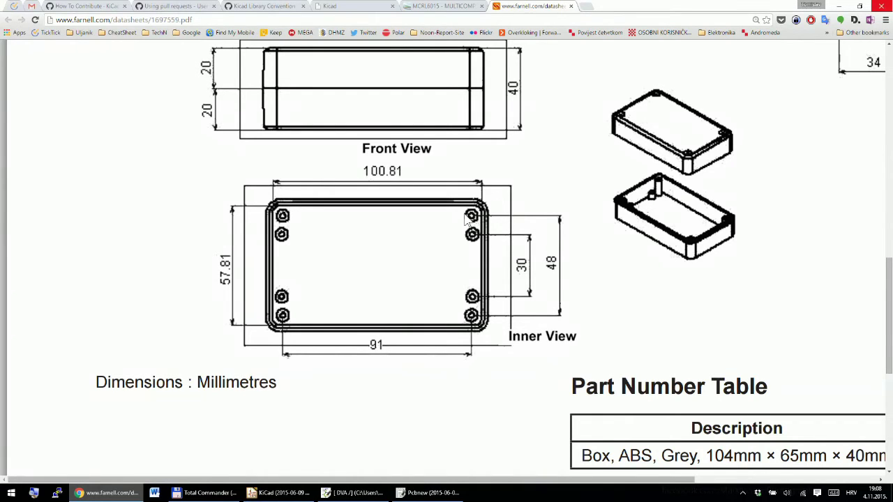
scroll(480, 199, "down", 1)
scroll(479, 199, "up", 3)
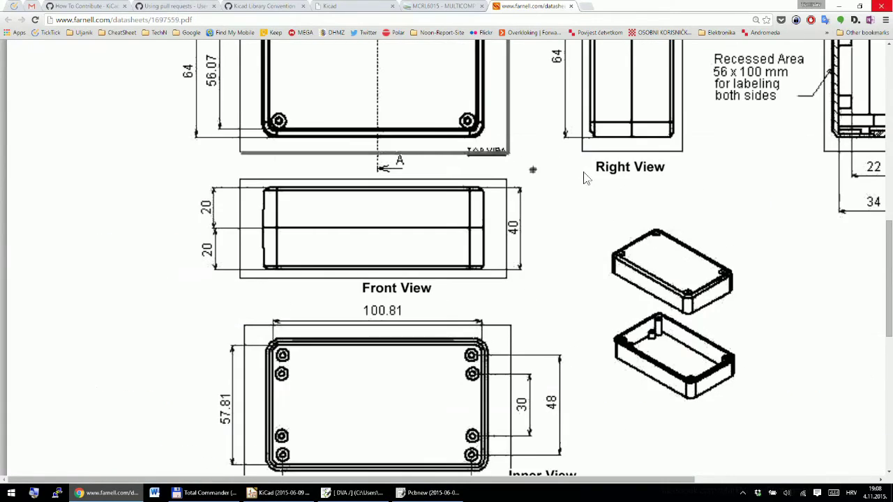
scroll(583, 175, "up", 1)
scroll(584, 175, "down", 1)
left_click(797, 460)
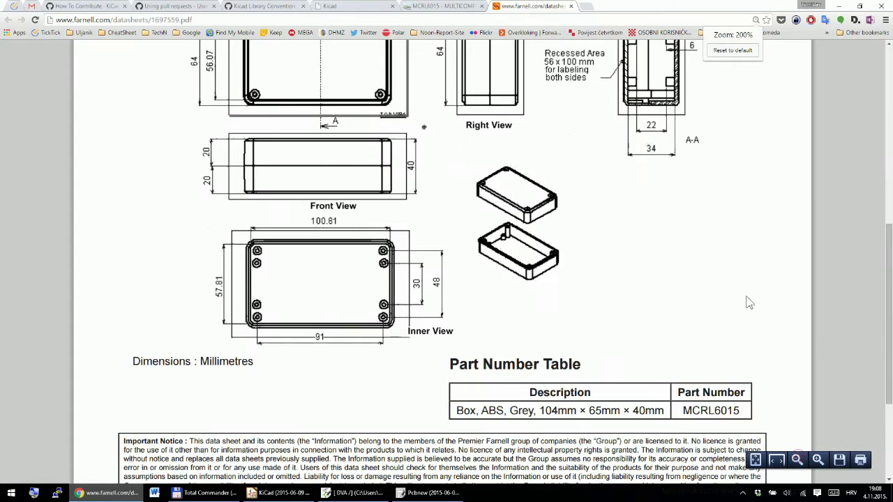
scroll(747, 299, "up", 3)
scroll(728, 239, "down", 2)
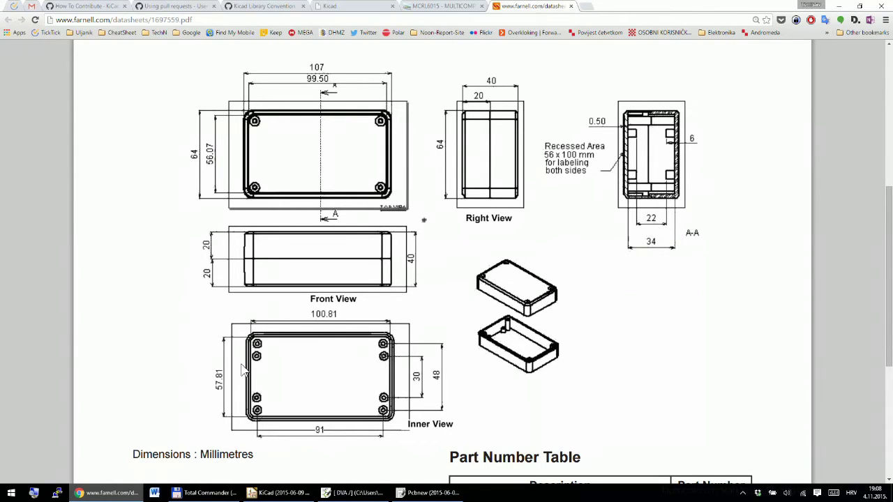
scroll(530, 300, "down", 4)
scroll(527, 296, "up", 15)
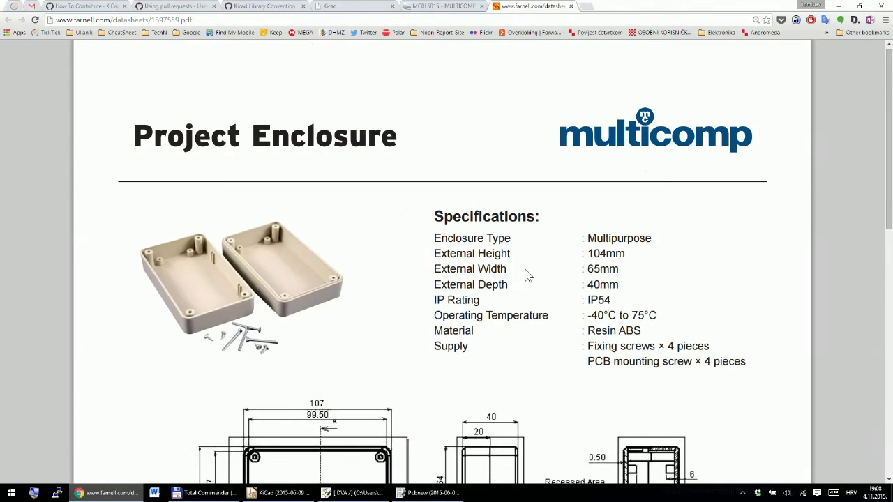
scroll(526, 275, "down", 3)
scroll(525, 273, "down", 1)
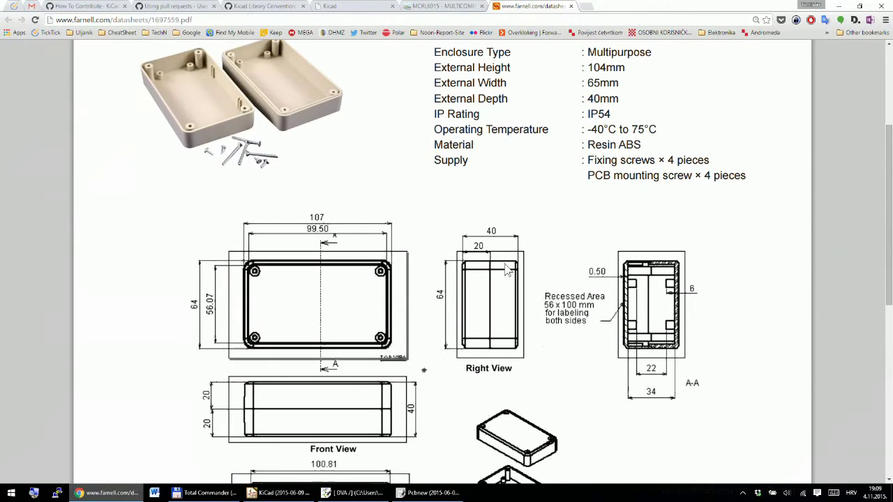
scroll(450, 290, "down", 1)
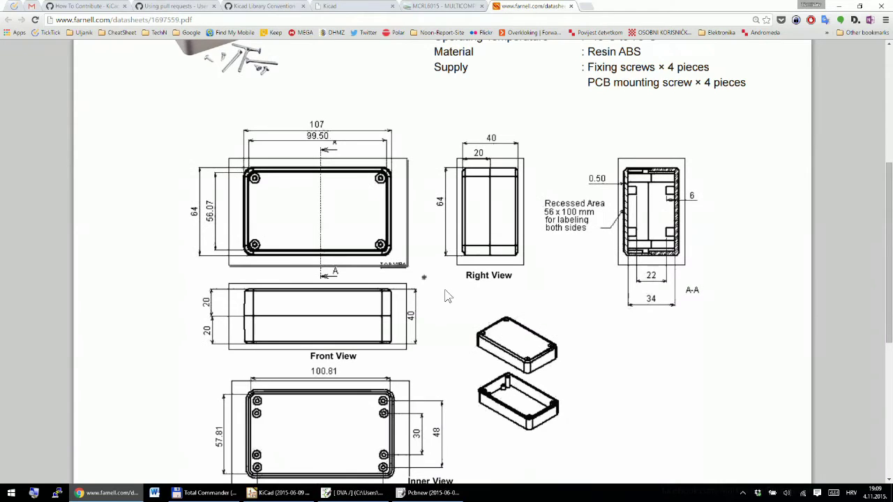
scroll(445, 297, "down", 3)
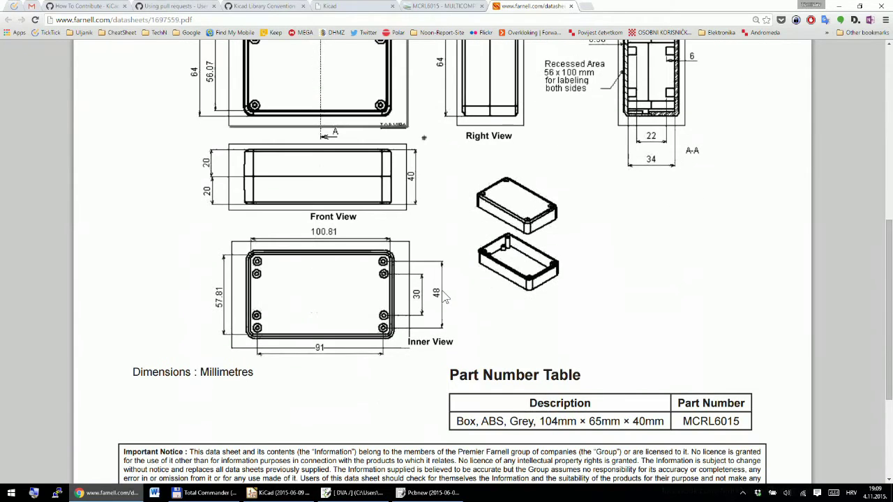
scroll(442, 293, "up", 1)
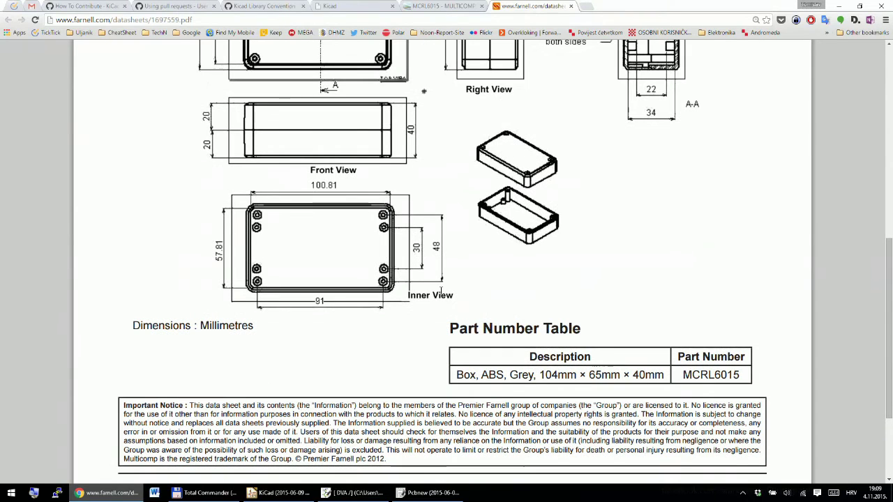
scroll(440, 291, "down", 2)
scroll(440, 295, "up", 4)
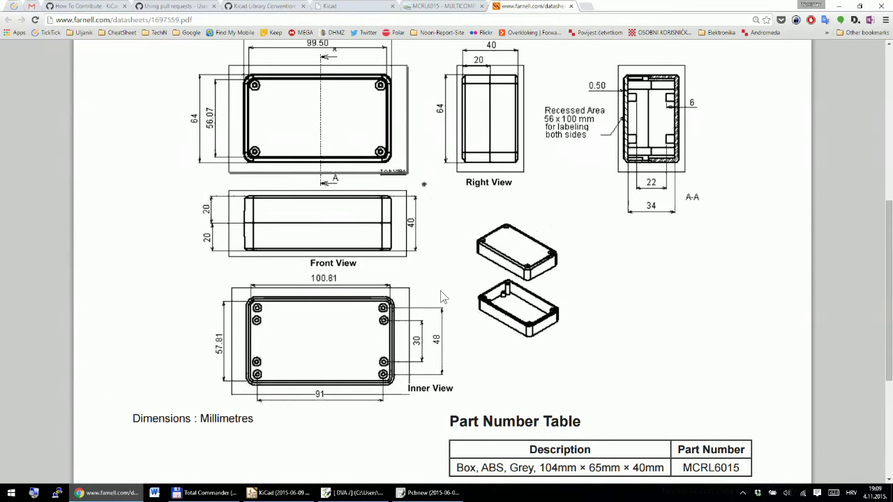
scroll(441, 296, "up", 1)
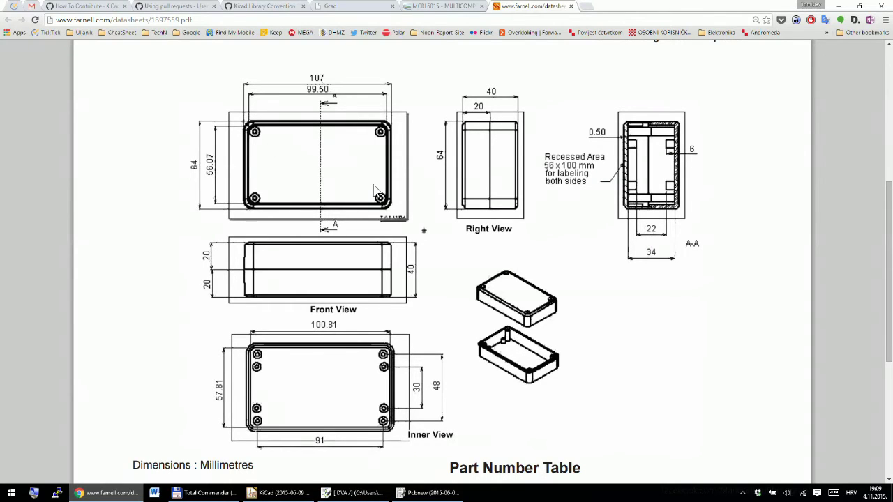
scroll(341, 307, "down", 4)
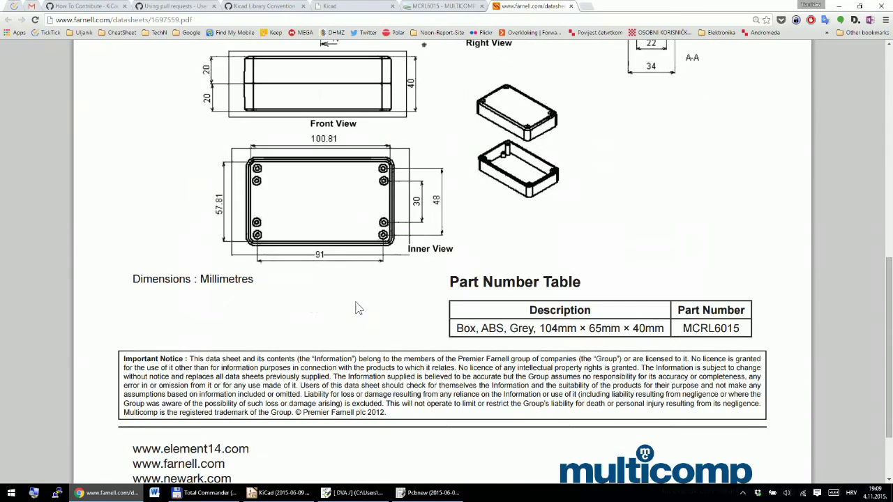
scroll(360, 308, "up", 3)
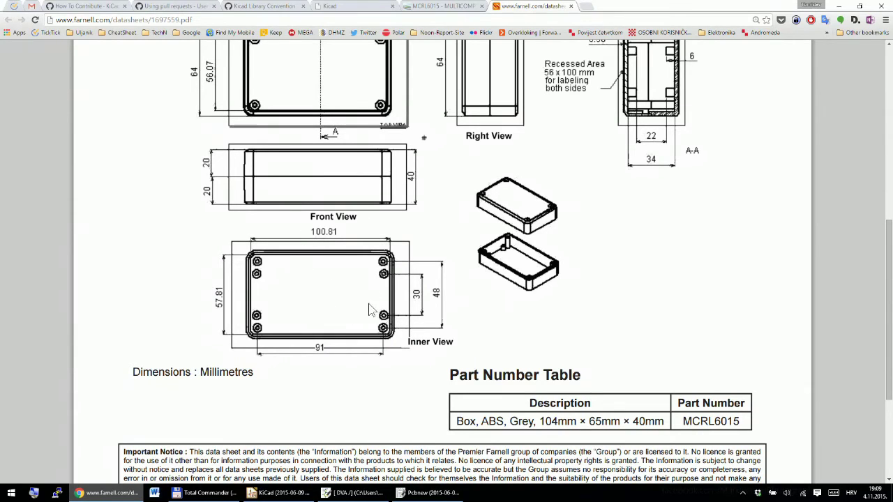
scroll(359, 260, "up", 2)
scroll(359, 260, "down", 2)
scroll(359, 260, "up", 2)
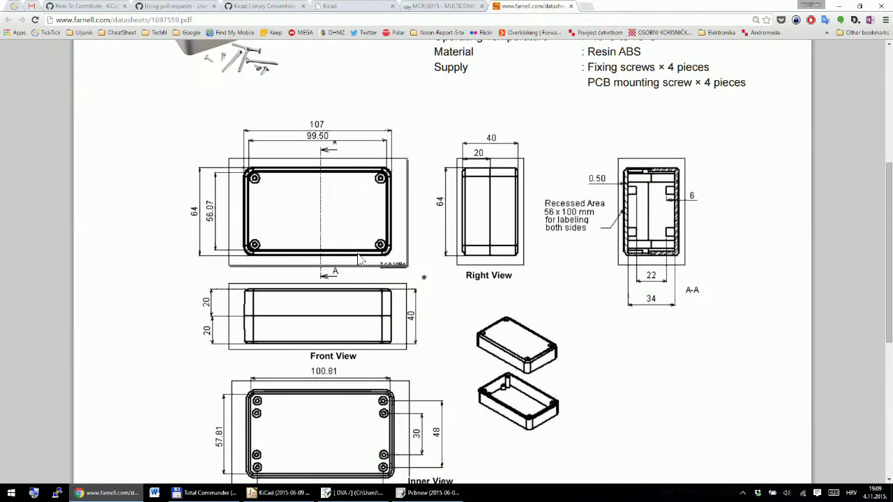
scroll(342, 153, "down", 3)
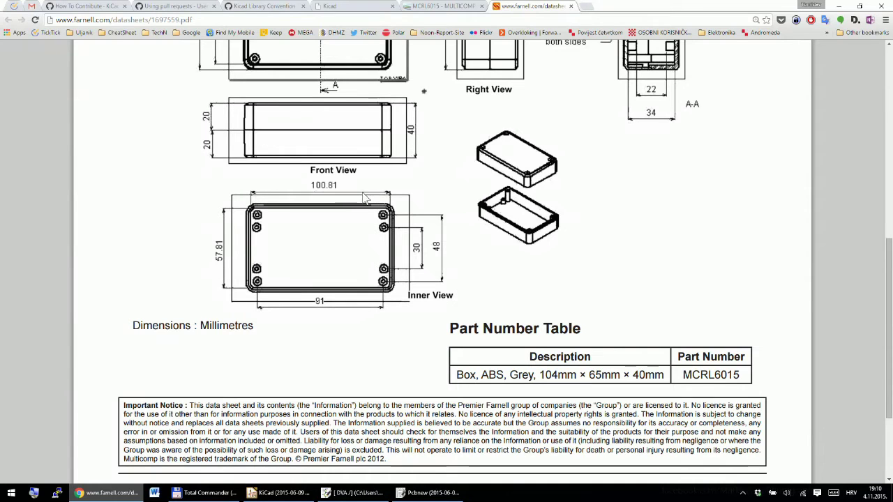
Bring Pcbnew to the front and make Edge.Cuts the working layer
left_click(427, 495)
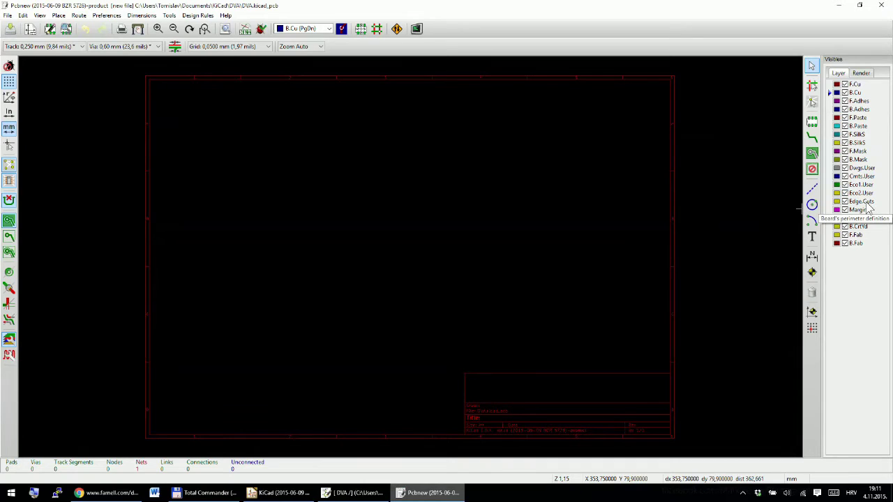
left_click(831, 203)
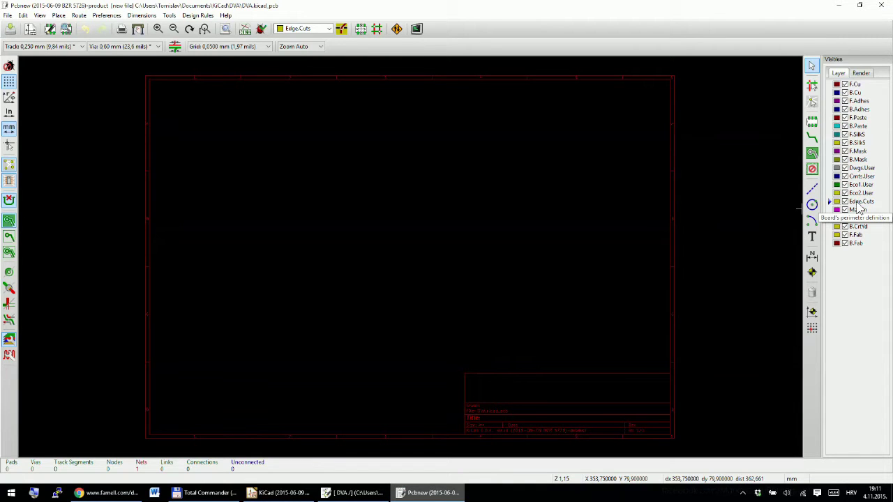
scroll(406, 256, "up", 2)
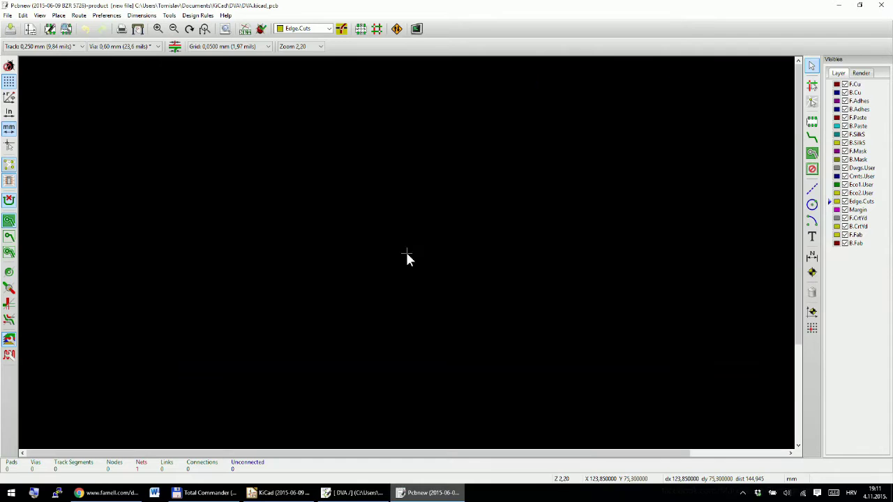
scroll(406, 255, "down", 2)
scroll(407, 256, "up", 2)
Set the grid spacing to 1.0000 mm
right_click(387, 204)
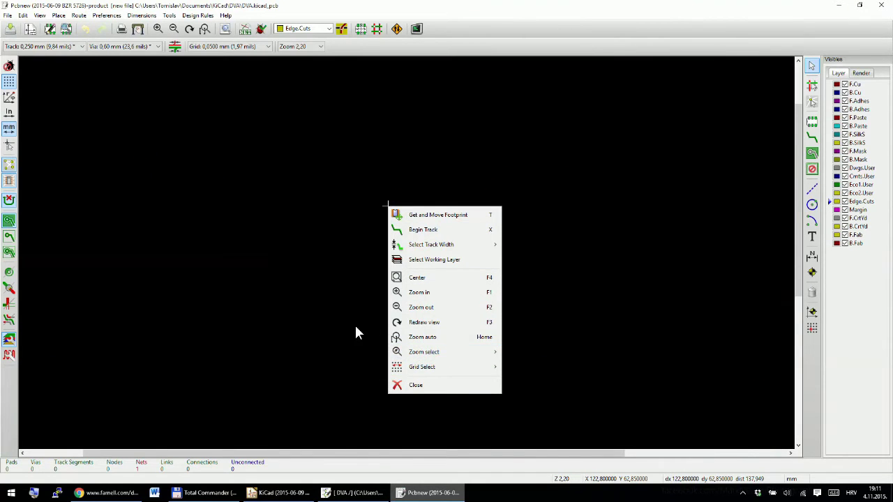
mouse_move(422, 366)
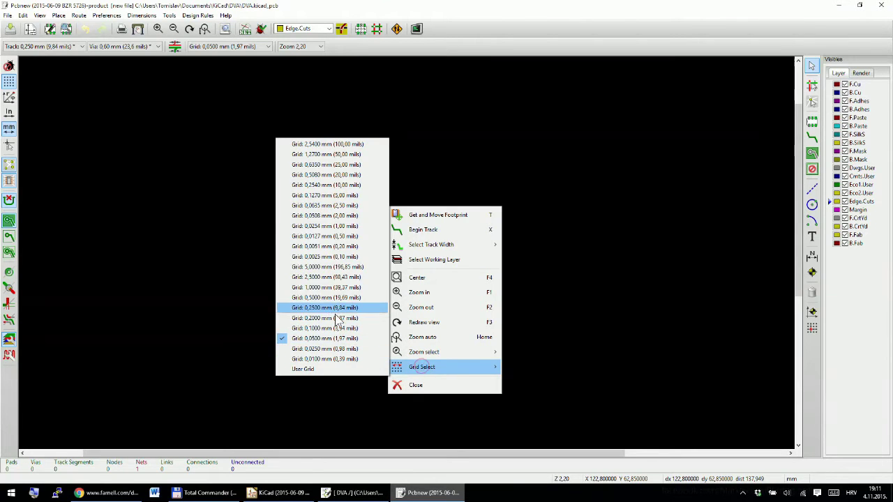
left_click(325, 287)
scroll(401, 237, "down", 3)
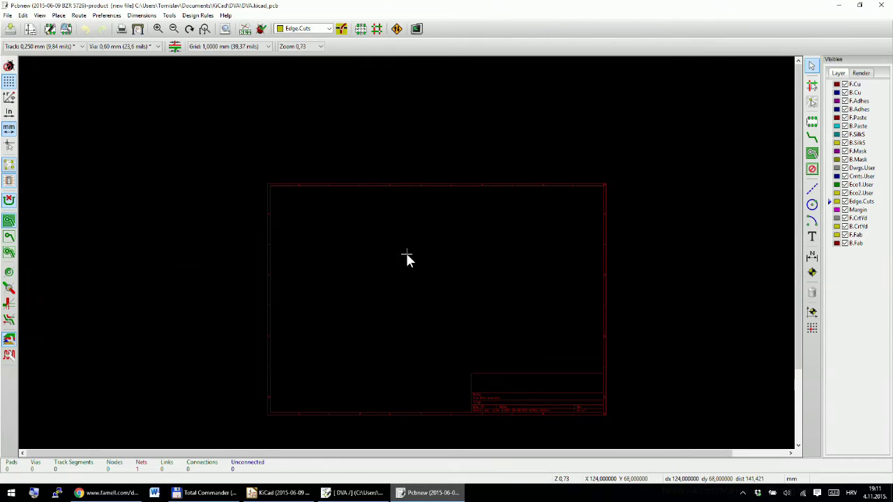
scroll(406, 257, "up", 3)
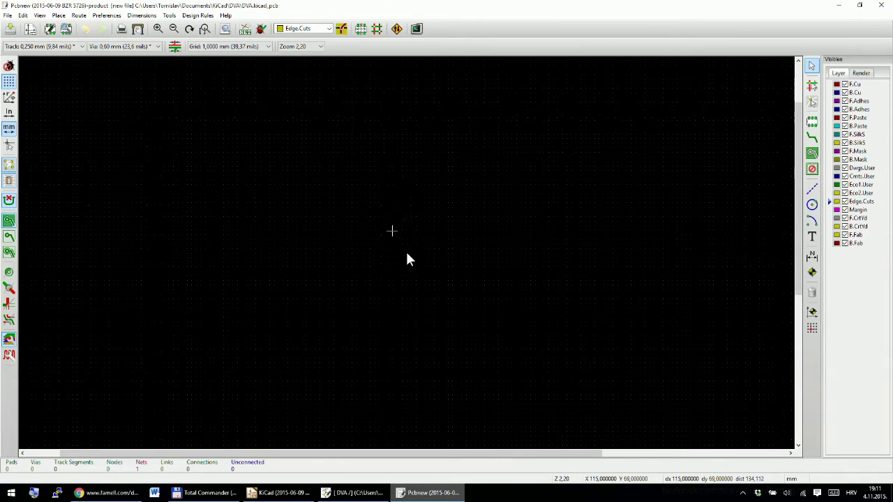
scroll(406, 257, "down", 1)
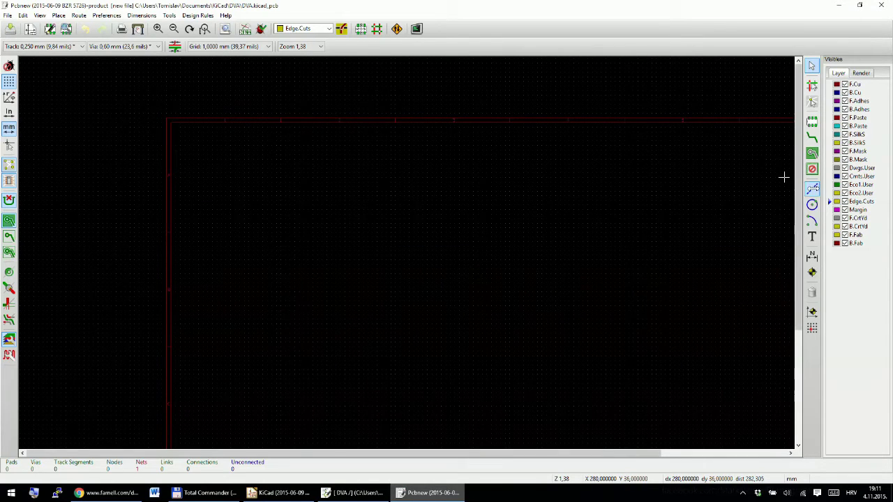
Reset the relative origin and start a graphic line at the outline's bottom-left corner
left_click(812, 190)
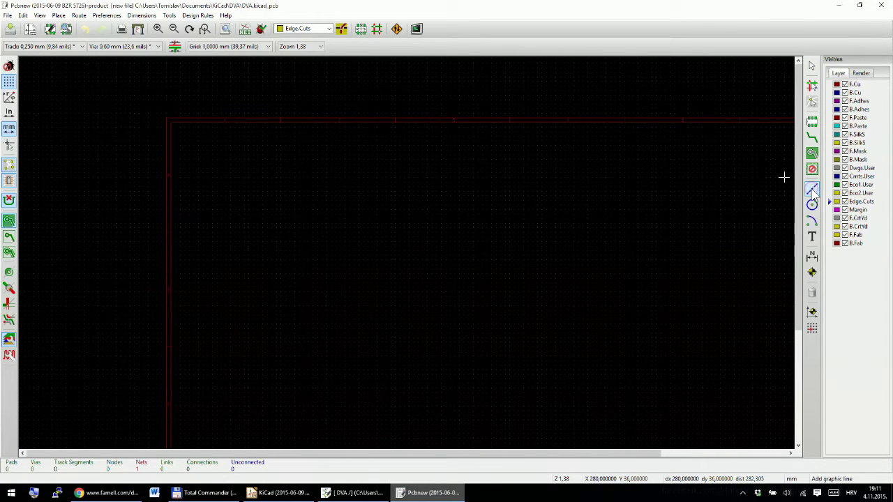
scroll(363, 276, "up", 2)
scroll(409, 260, "down", 3)
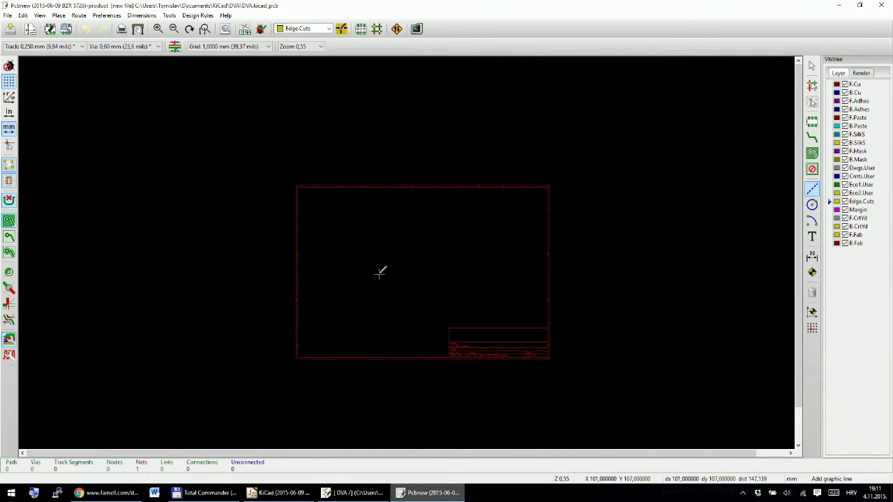
scroll(410, 251, "up", 2)
scroll(453, 245, "down", 2)
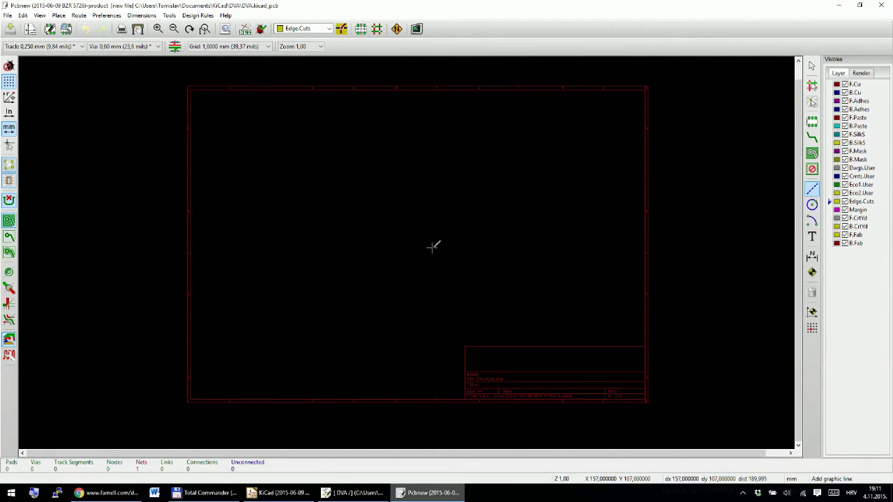
scroll(412, 250, "up", 3)
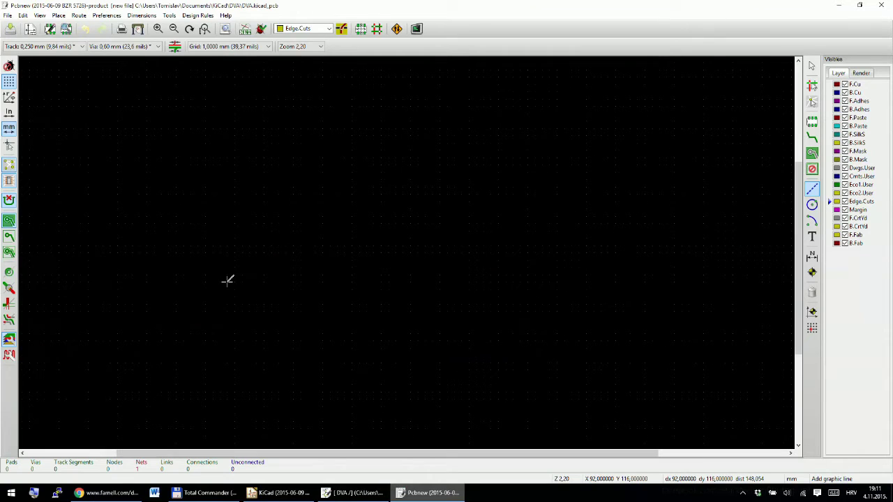
key("space")
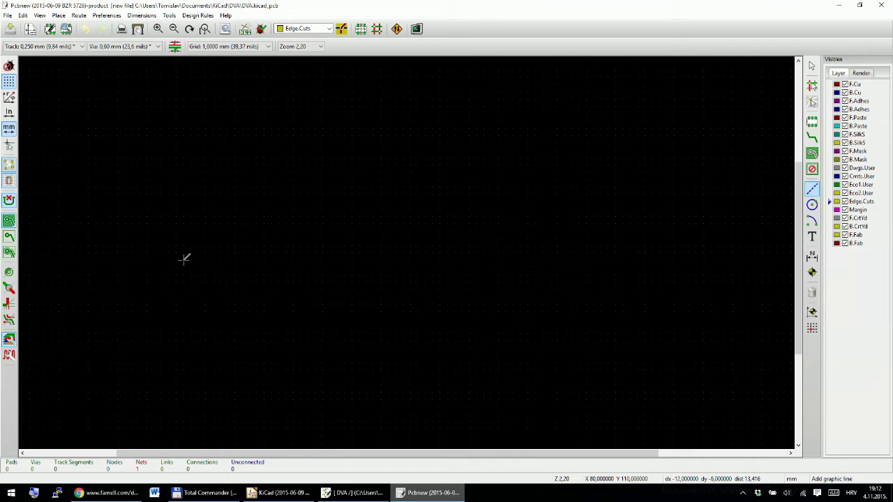
key("space")
left_click(184, 258)
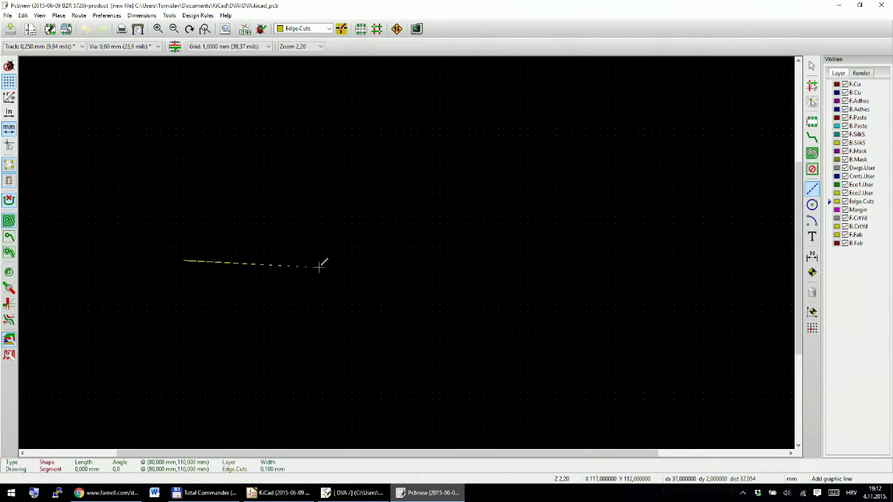
Draw the 100 mm bottom, 40 mm right and top edges, closing the rectangle
left_click(551, 259)
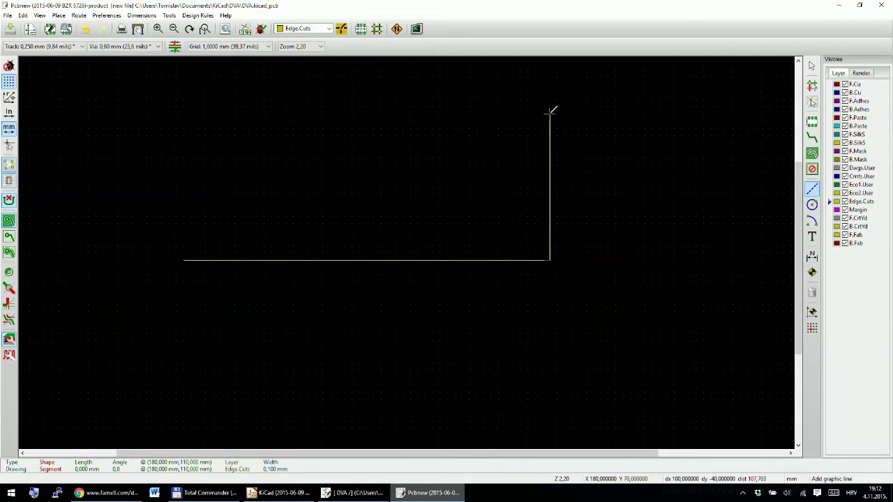
left_click(550, 113)
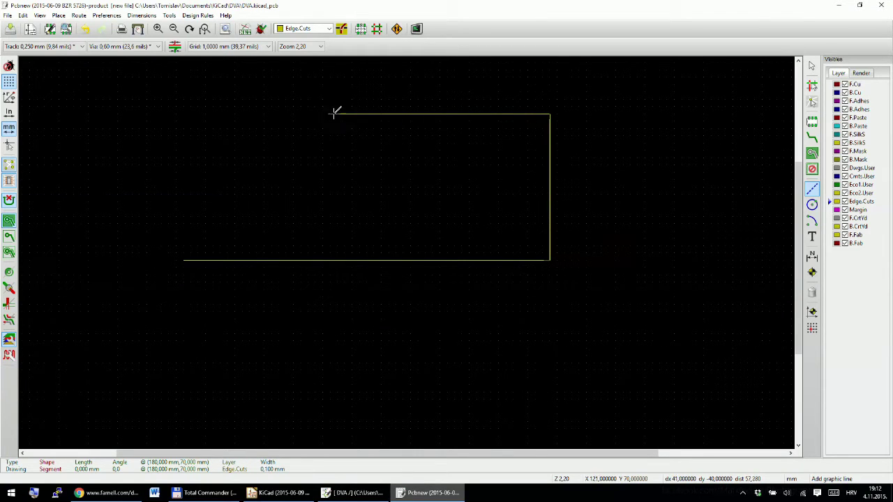
left_click(184, 114)
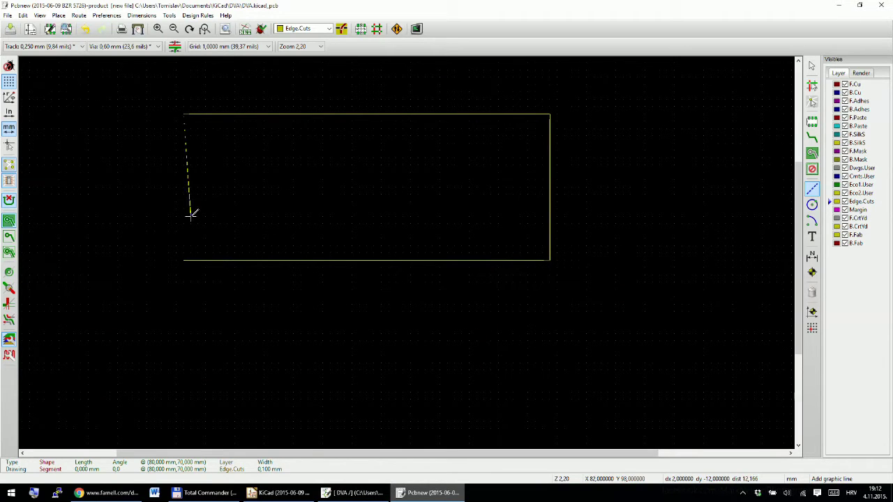
left_click(184, 259)
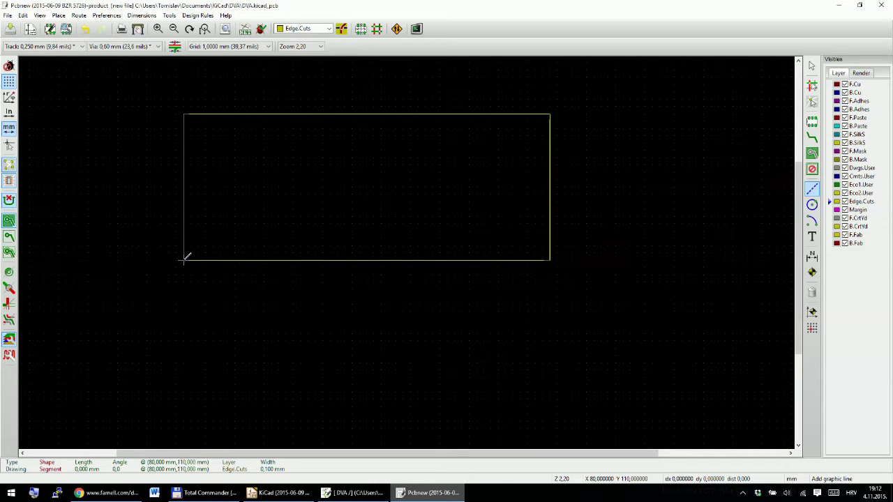
double_click(184, 259)
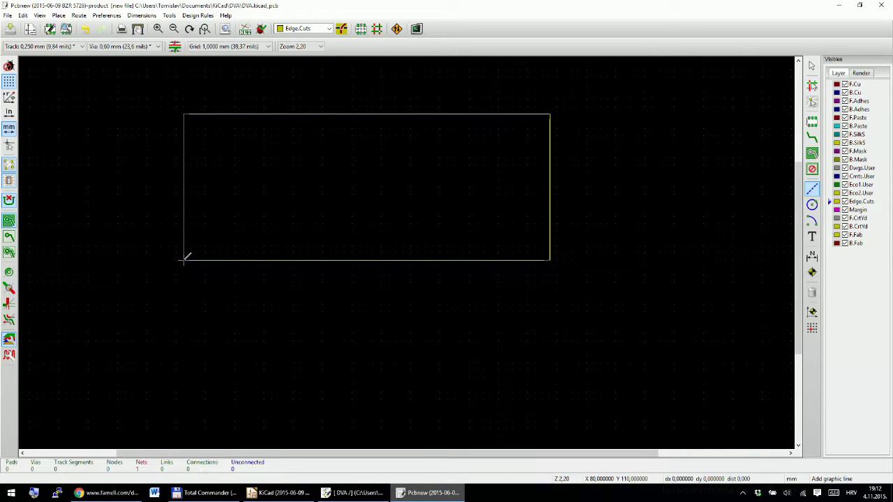
Zoom around the outline corners to inspect them, then leave the graphic line tool
scroll(183, 261, "up", 2)
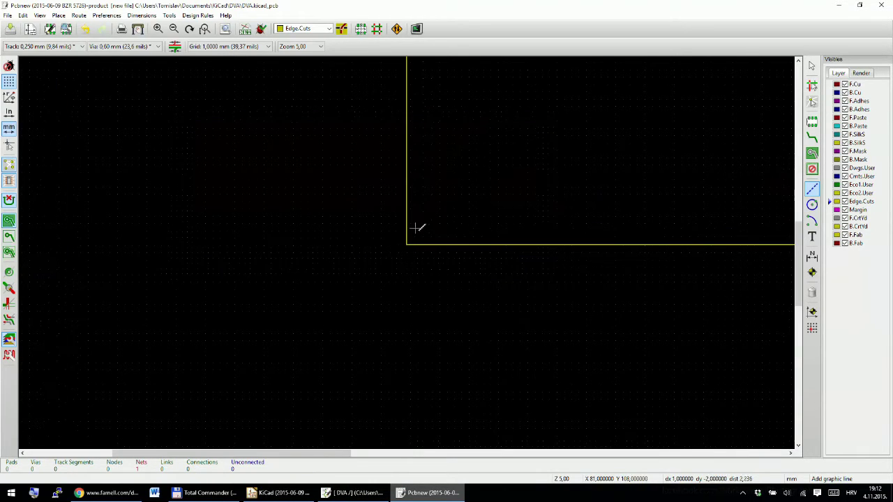
key("F4")
key("F4")
scroll(408, 249, "down", 4)
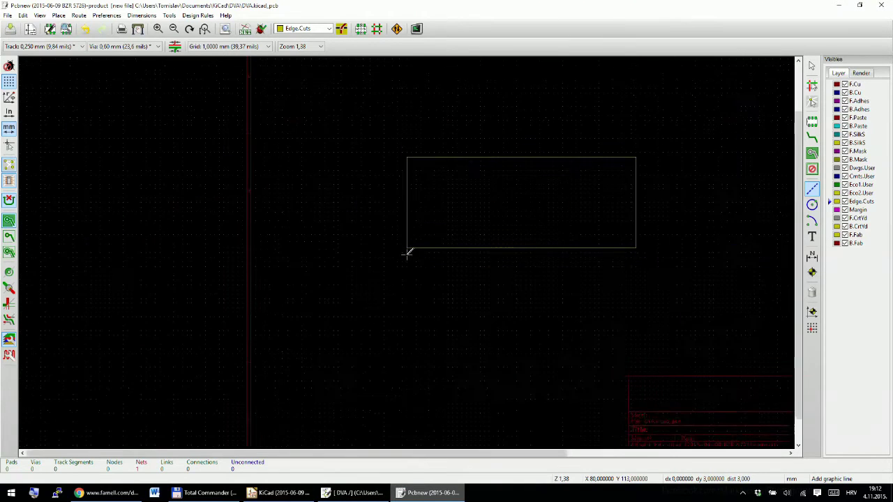
scroll(407, 249, "up", 3)
scroll(408, 249, "up", 1)
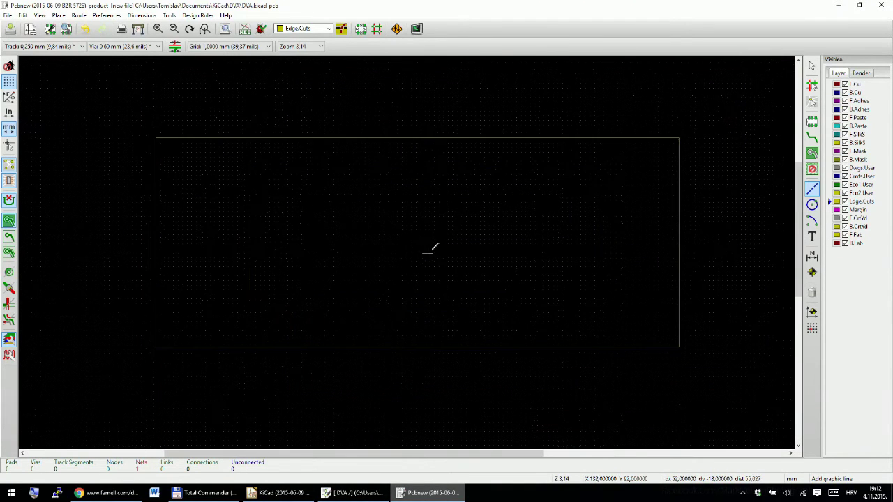
scroll(407, 249, "down", 1)
scroll(406, 249, "up", 1)
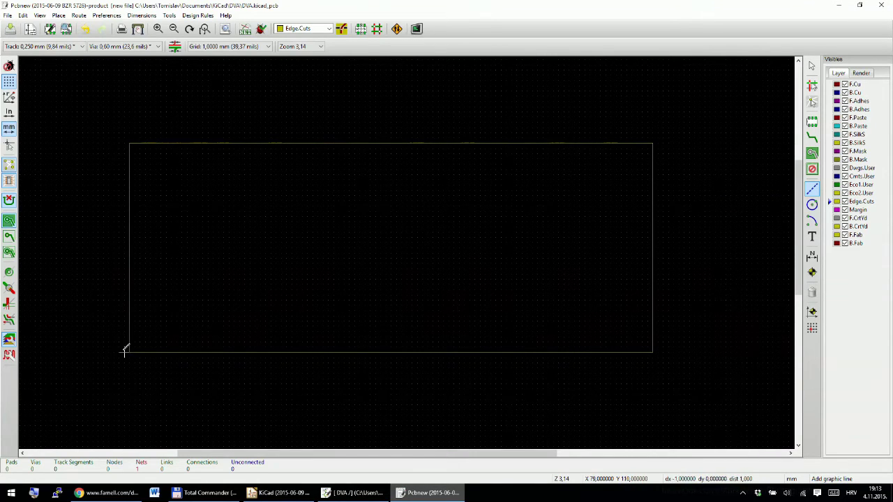
scroll(127, 352, "up", 5)
scroll(410, 250, "up", 1)
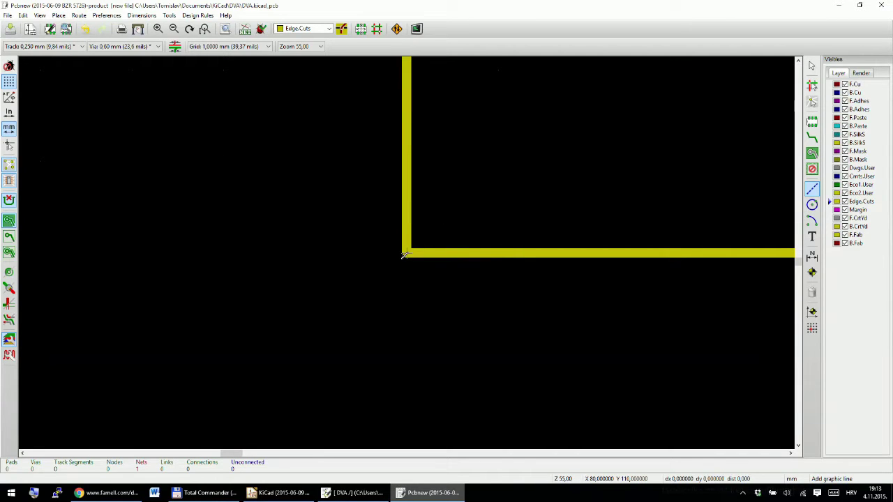
scroll(404, 256, "down", 1)
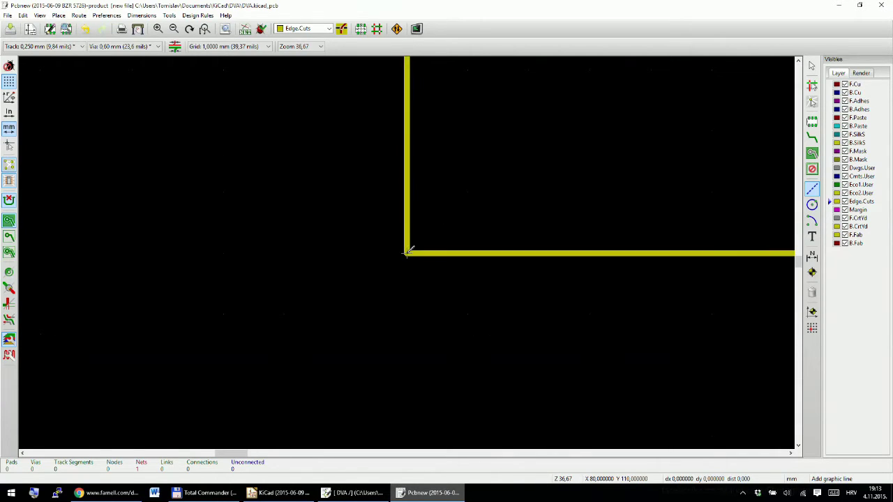
scroll(407, 253, "up", 1)
scroll(406, 254, "down", 6)
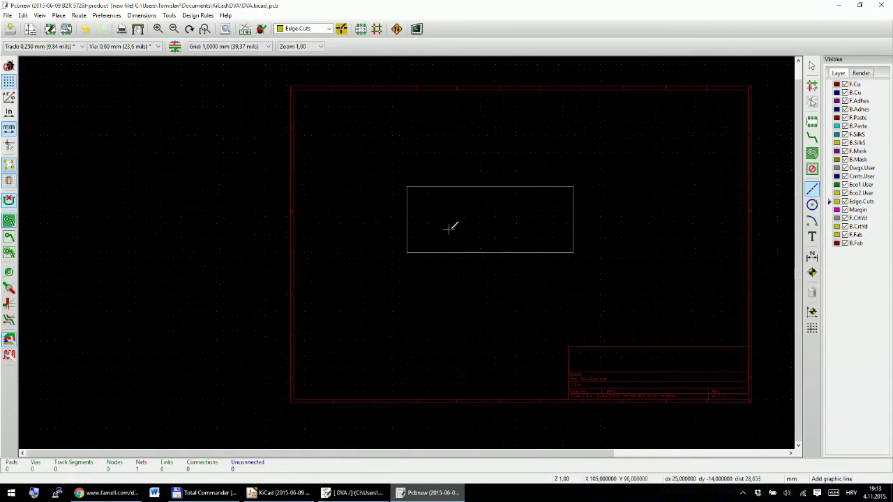
scroll(406, 251, "up", 1)
scroll(422, 249, "up", 2)
scroll(413, 251, "down", 2)
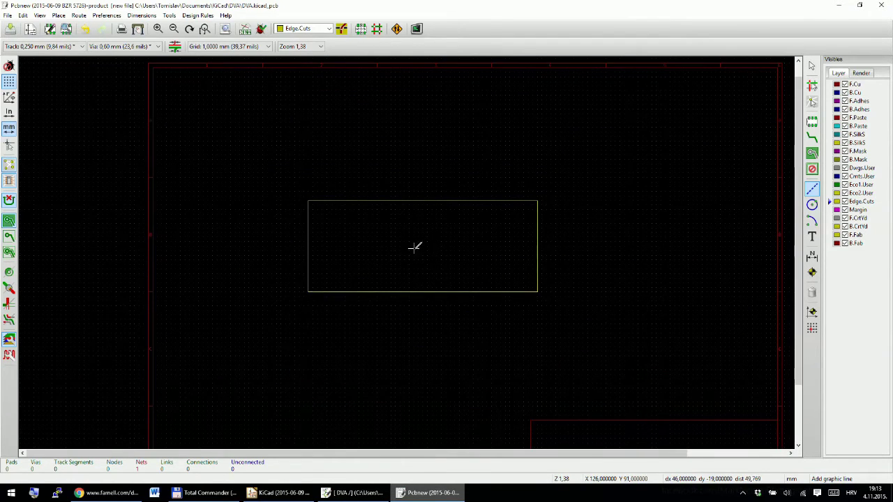
scroll(414, 247, "up", 2)
scroll(409, 251, "down", 1)
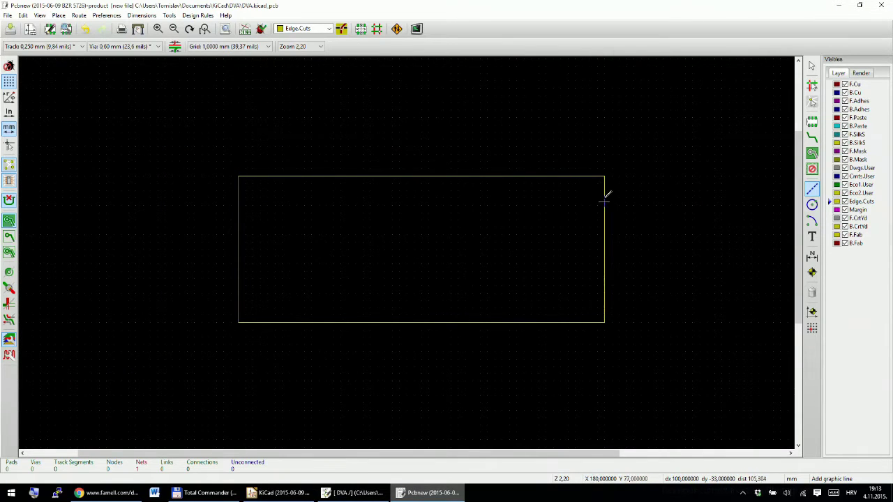
scroll(412, 248, "up", 1)
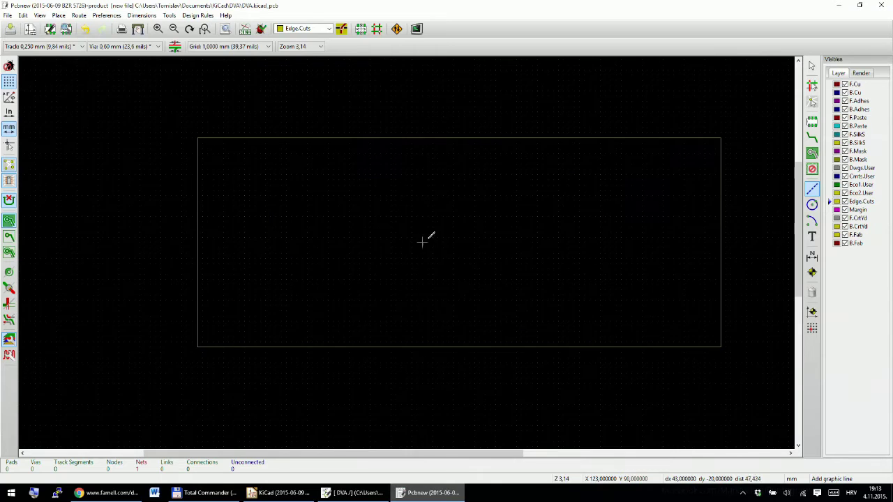
scroll(419, 240, "down", 1)
scroll(408, 253, "up", 1)
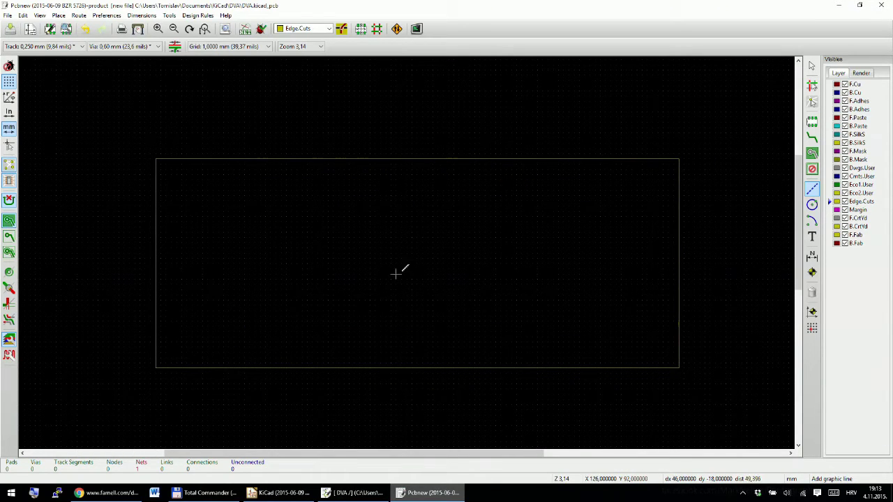
scroll(433, 258, "down", 1)
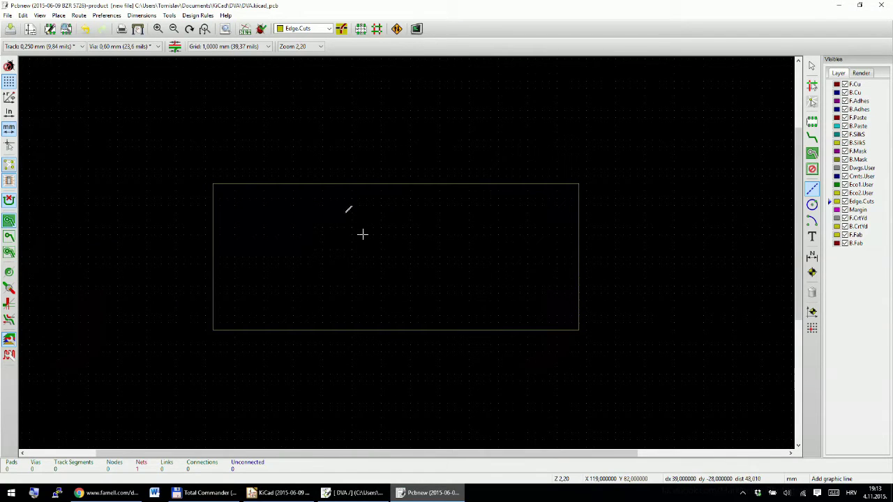
key("Escape")
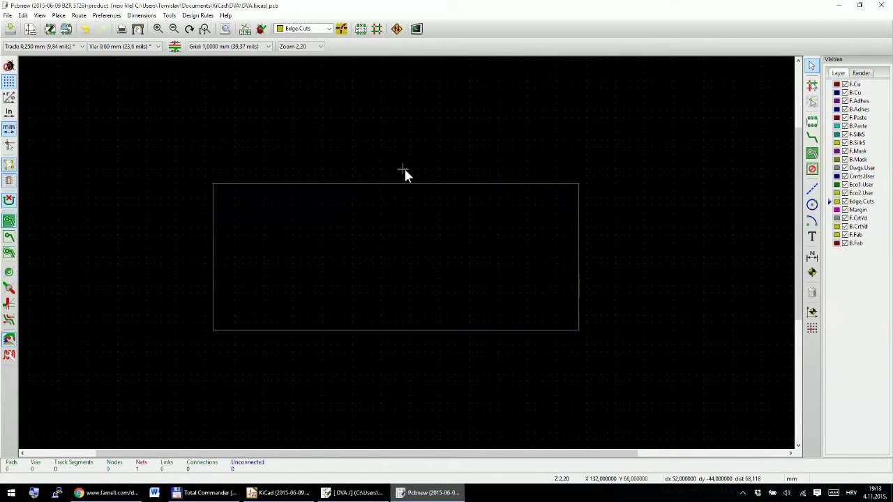
Try reading DVA.net, dismiss the DVA.cmp load error, and save the project configuration
left_click(245, 35)
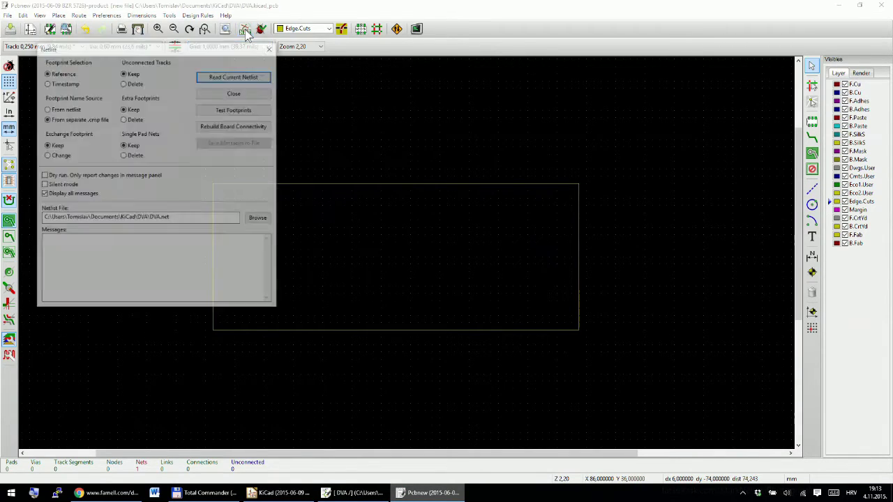
left_click_drag(195, 54, 459, 130)
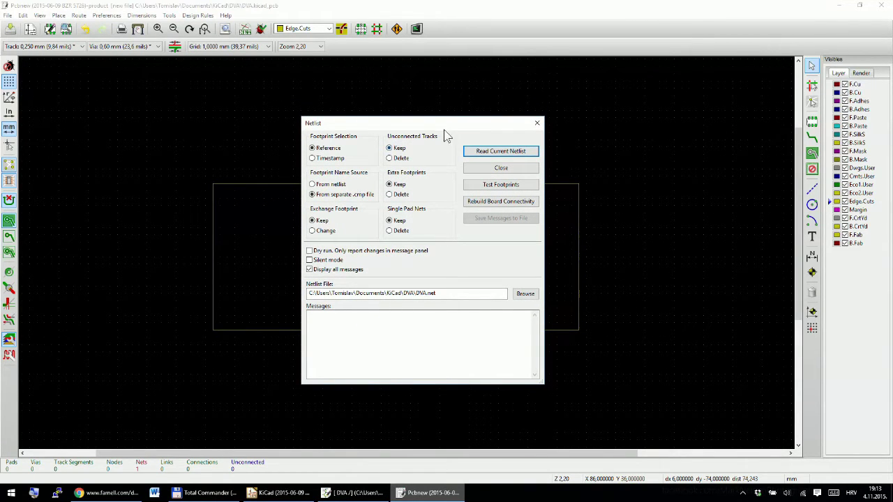
left_click_drag(448, 128, 434, 126)
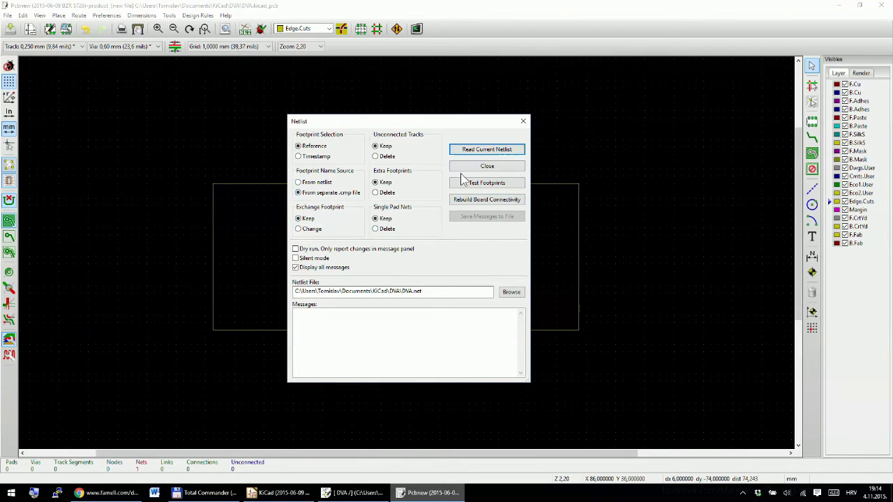
left_click(495, 151)
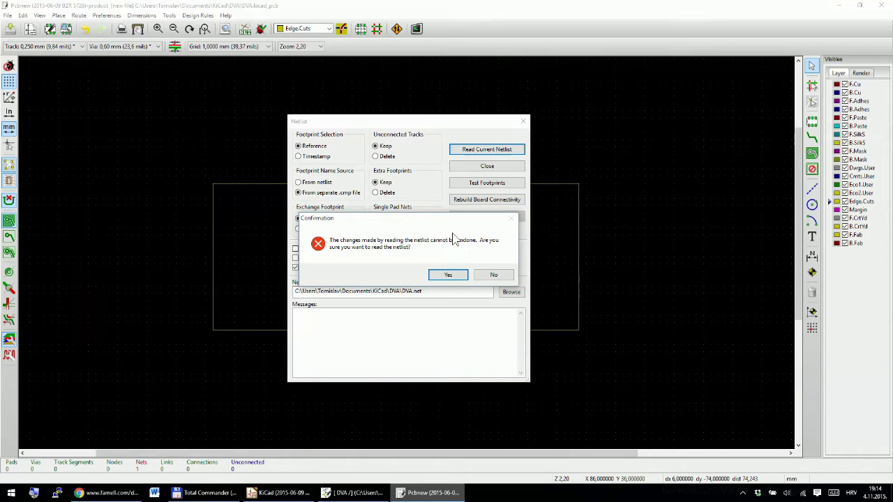
left_click(447, 276)
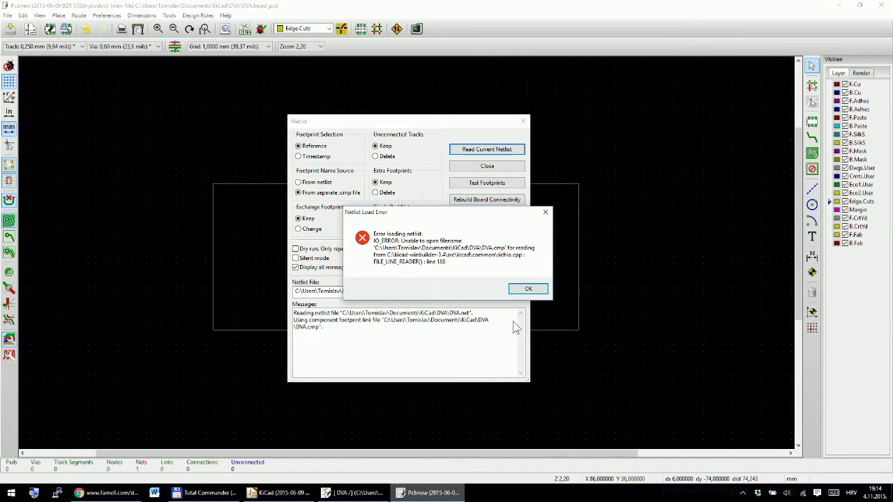
left_click(528, 290)
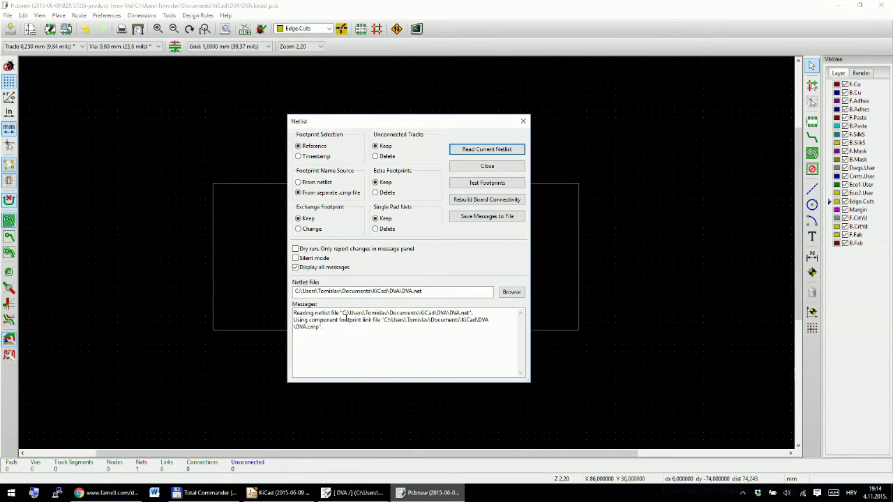
left_click(487, 166)
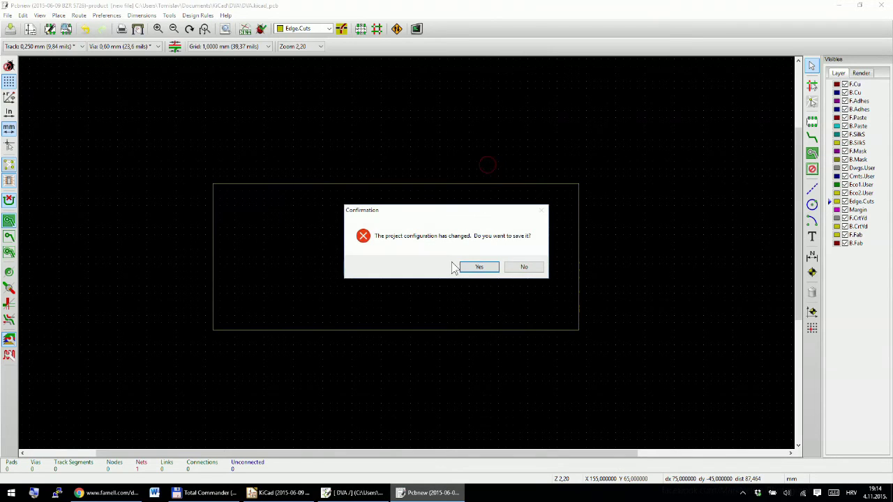
left_click(480, 268)
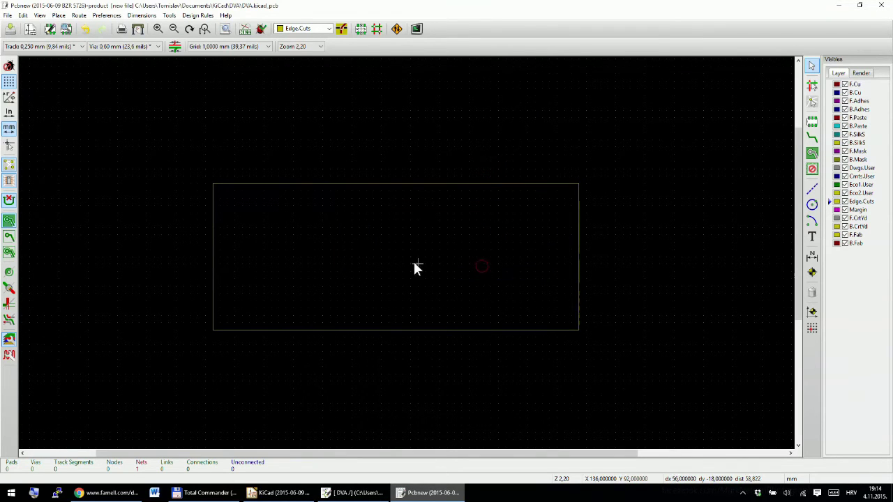
scroll(412, 260, "down", 5)
scroll(405, 251, "up", 4)
scroll(403, 252, "up", 1)
scroll(407, 258, "down", 1)
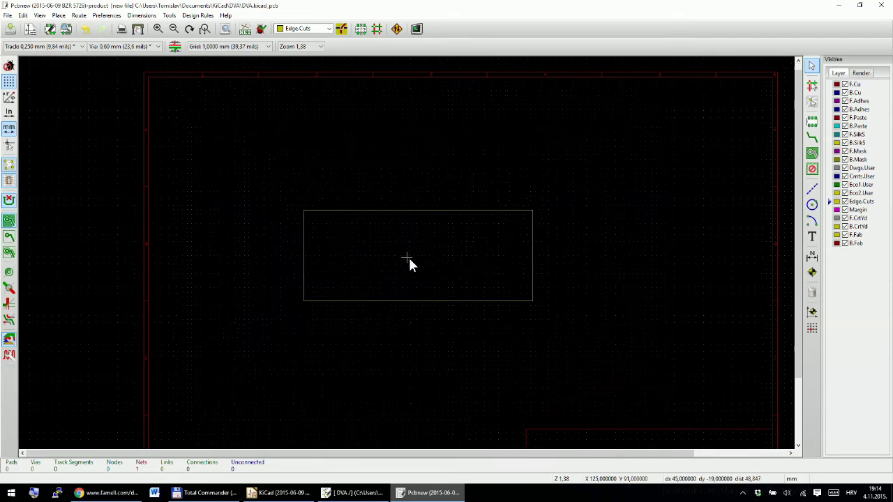
Retry reading the netlist, dismiss the same error, and close Pcbnew without saving configuration
left_click(244, 29)
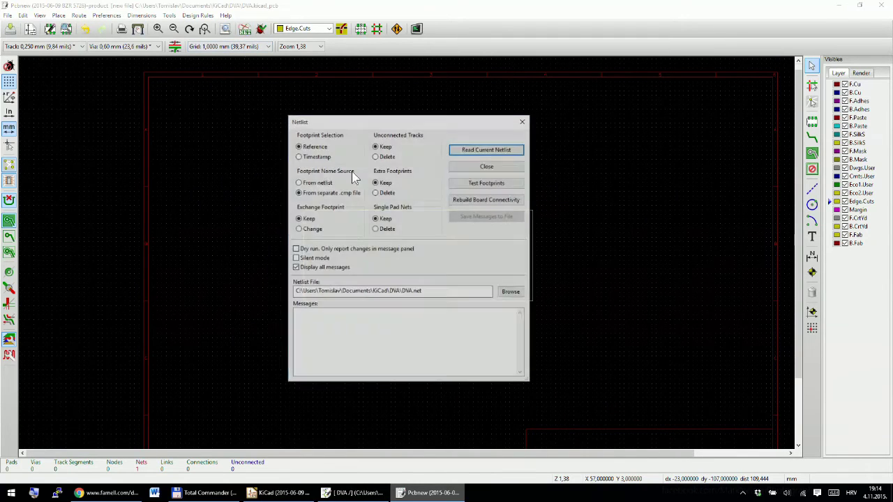
left_click(487, 149)
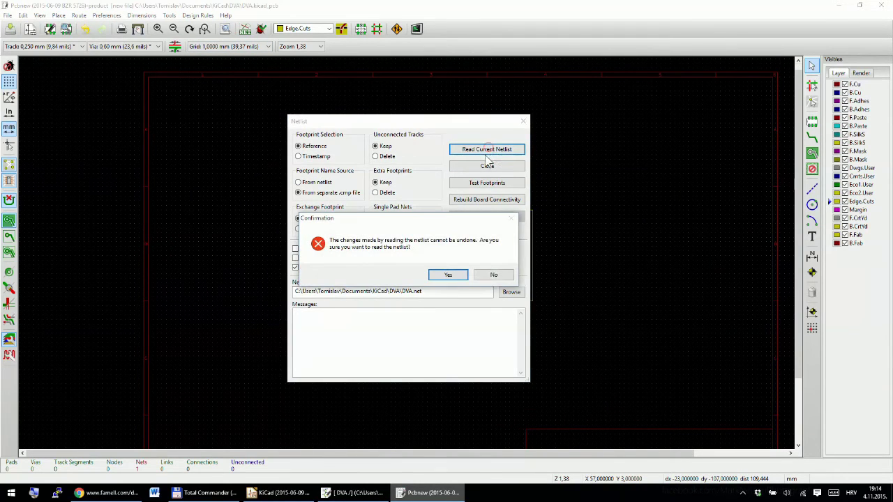
left_click(450, 276)
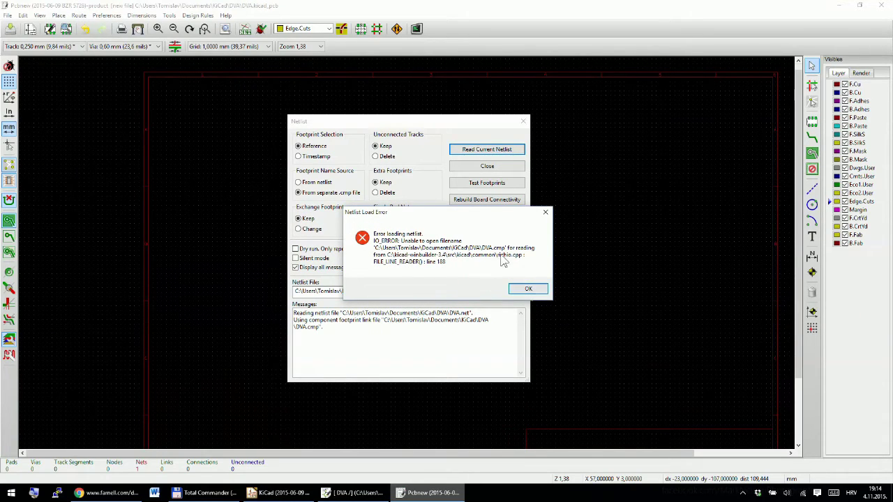
left_click(526, 291)
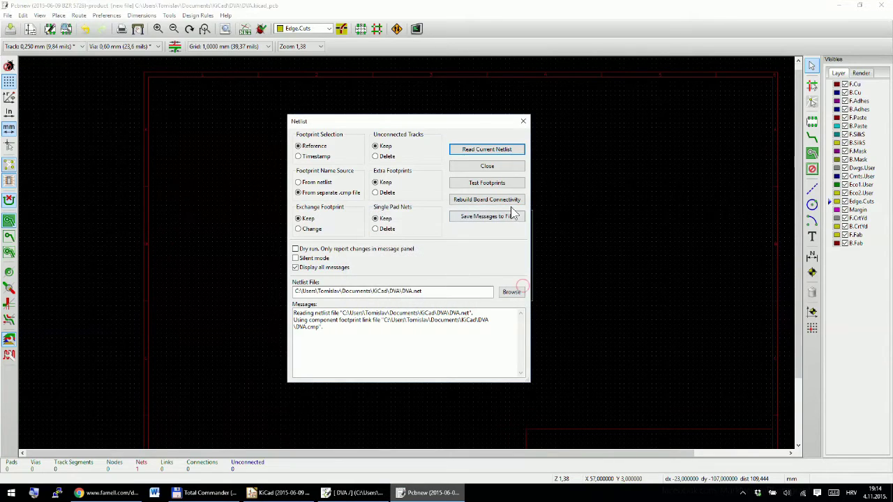
left_click(510, 165)
left_click(889, 8)
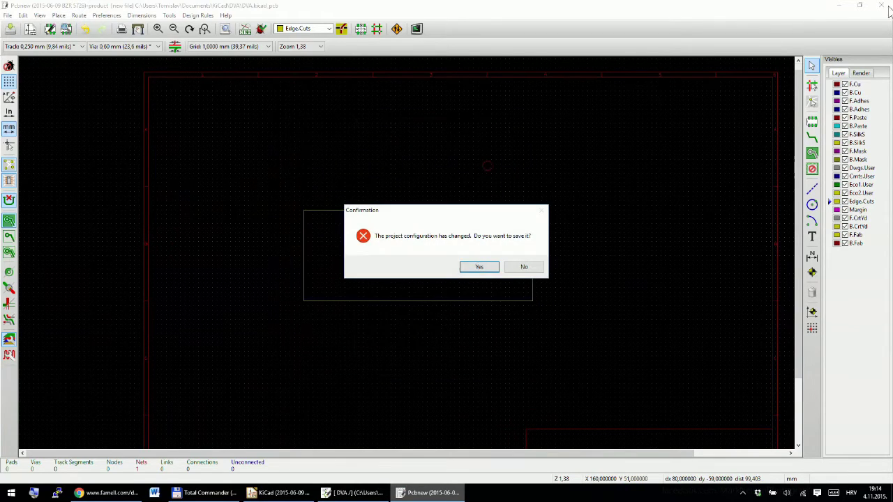
left_click(523, 267)
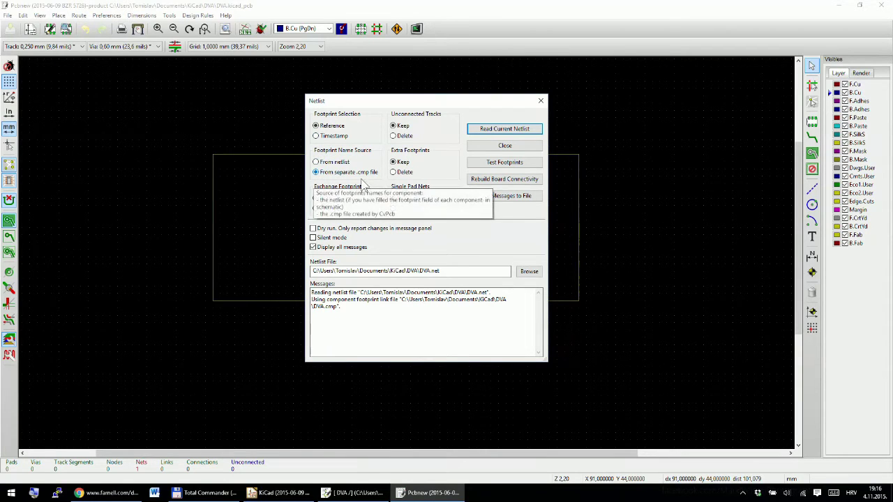
Take footprint names from the netlist and read DVA.net into the board
left_click(317, 162)
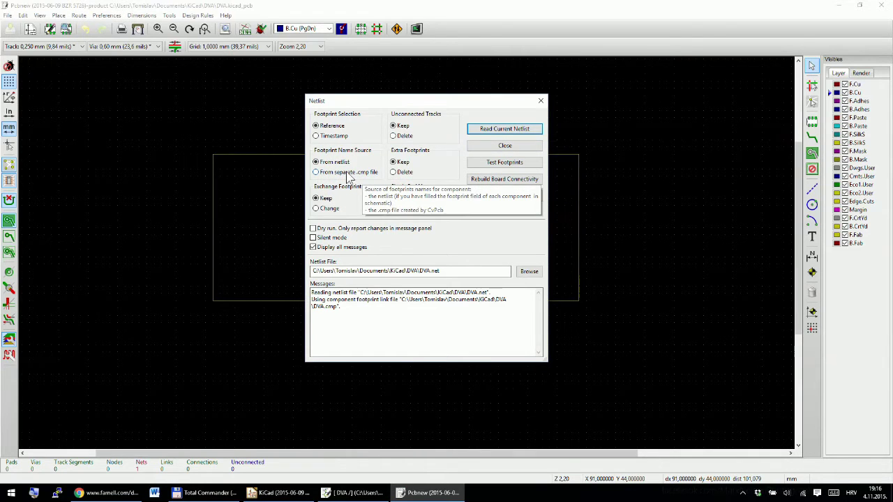
left_click(505, 129)
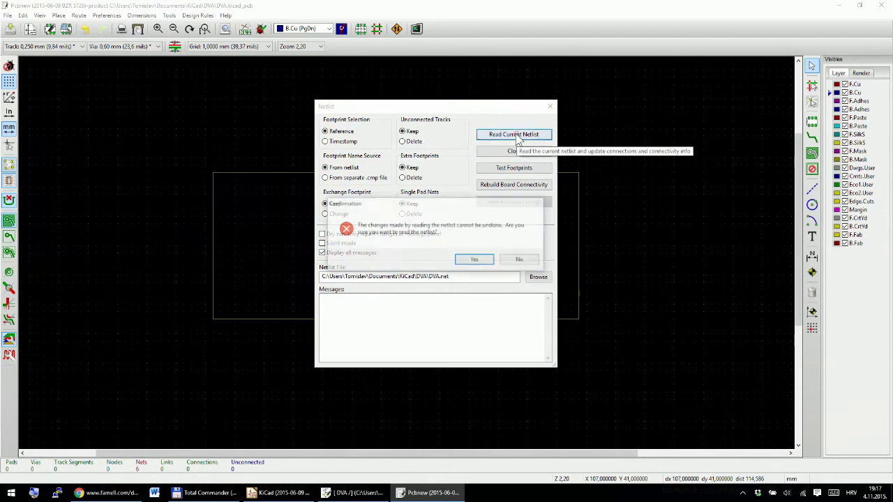
left_click(474, 260)
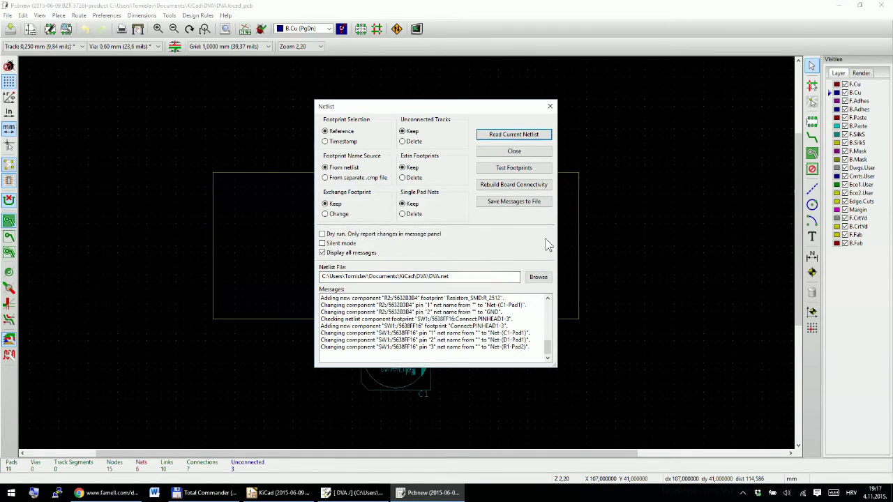
left_click(522, 149)
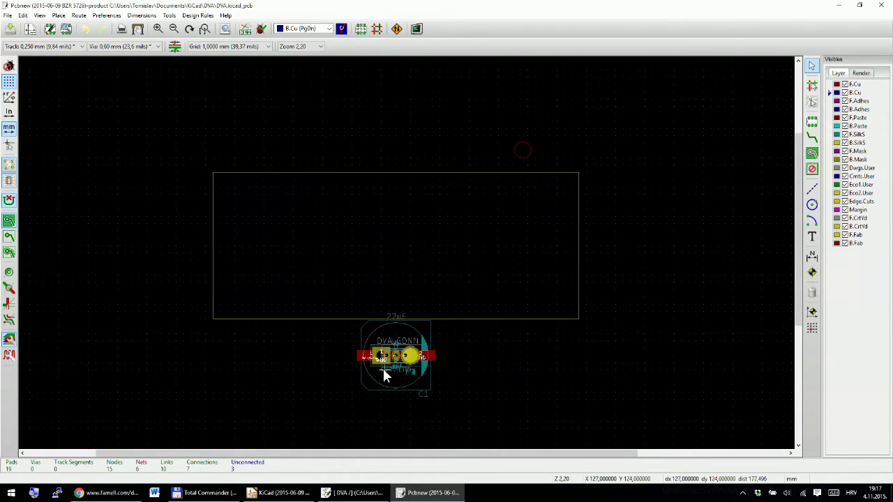
Turn on the Mode footprint toolbar option to enable footprint placement
scroll(384, 374, "up", 1)
scroll(415, 251, "up", 3)
scroll(412, 256, "down", 6)
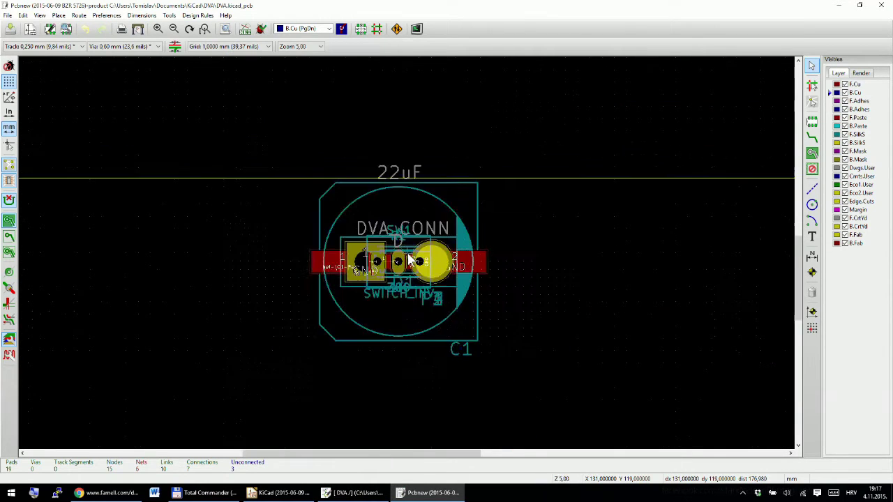
scroll(410, 258, "up", 4)
scroll(410, 258, "down", 3)
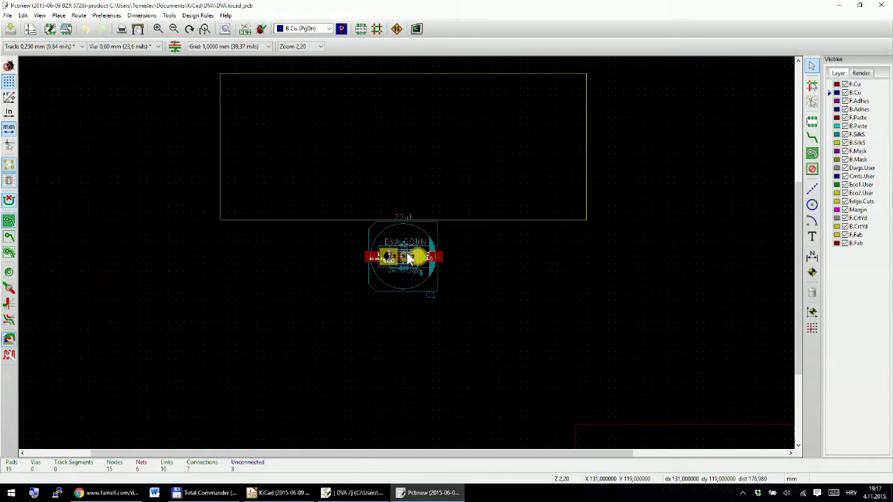
left_click(360, 29)
scroll(401, 251, "down", 2)
scroll(410, 258, "up", 2)
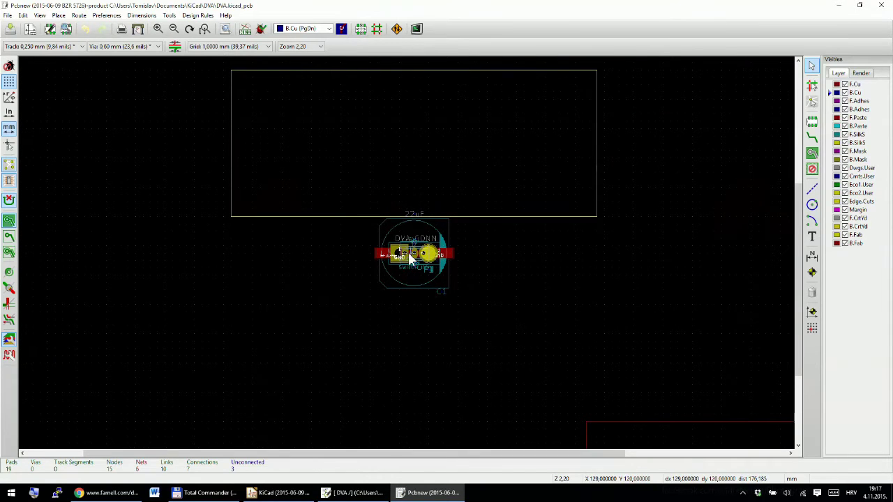
Block-select the stacked footprints for moving, then cancel the block move
left_click(361, 29)
left_click_drag(347, 185, 501, 322)
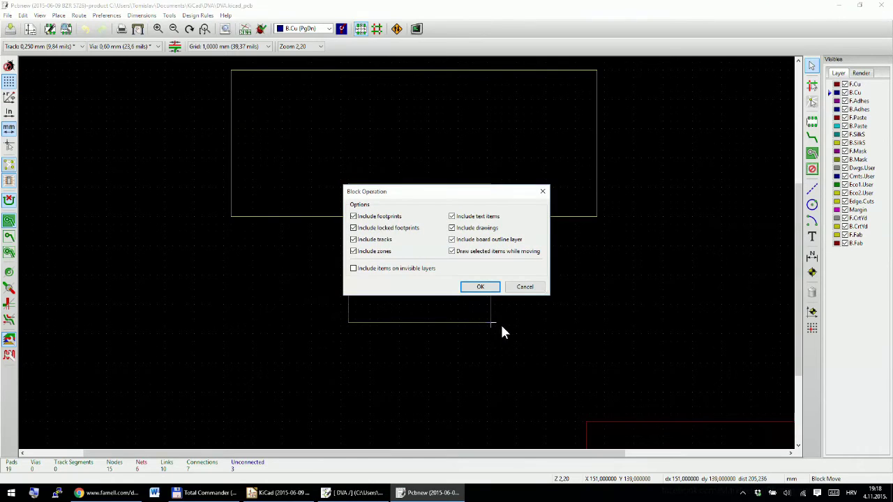
left_click(479, 286)
right_click(497, 345)
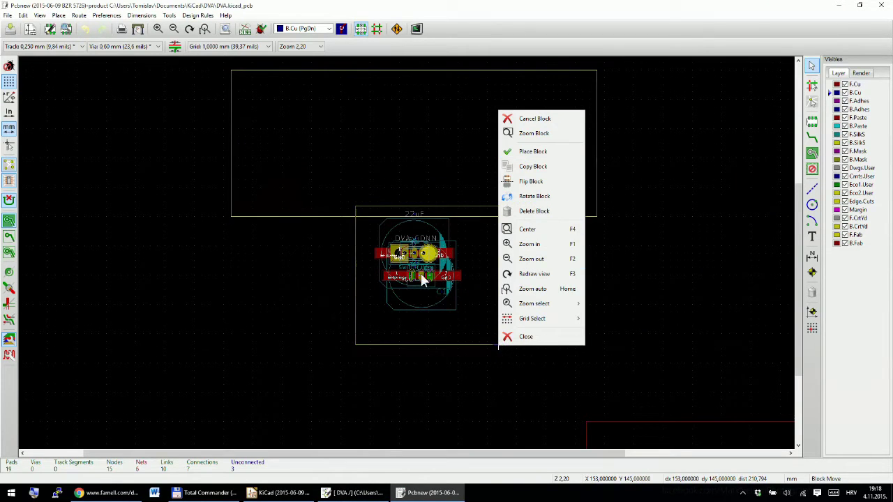
key("Escape")
key("Escape")
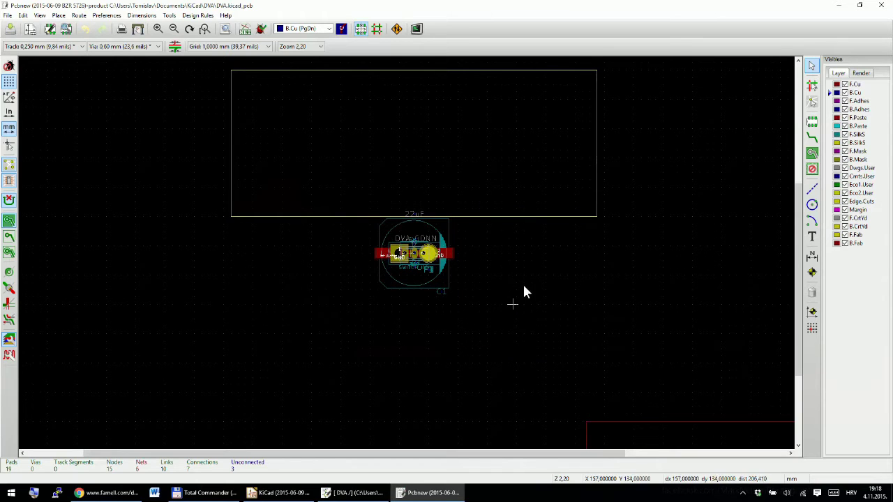
Back out of an accidentally started track, then reach Global Spread and Place in the board context menu
right_click(524, 276)
mouse_move(602, 297)
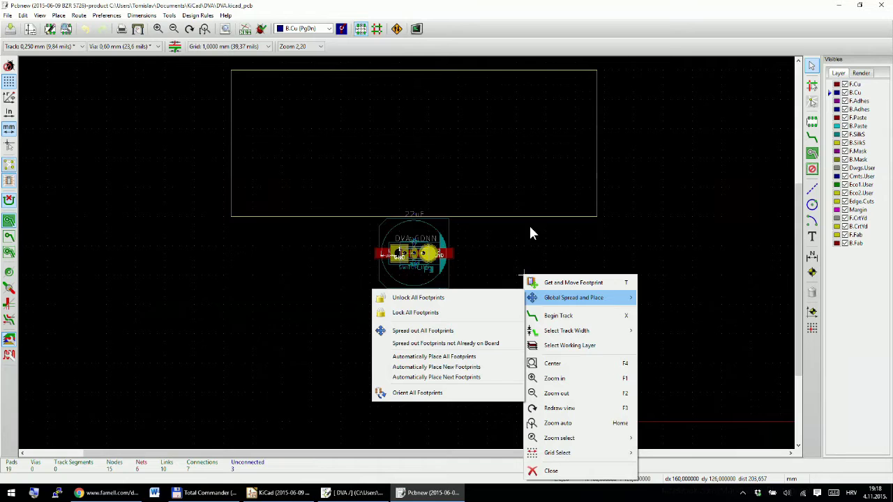
left_click(558, 315)
right_click(513, 231)
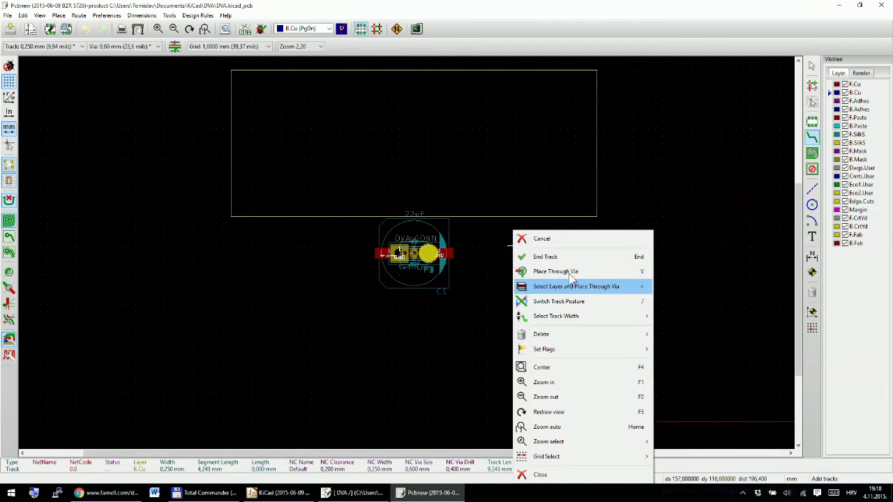
key("Escape")
key("Escape")
right_click(514, 245)
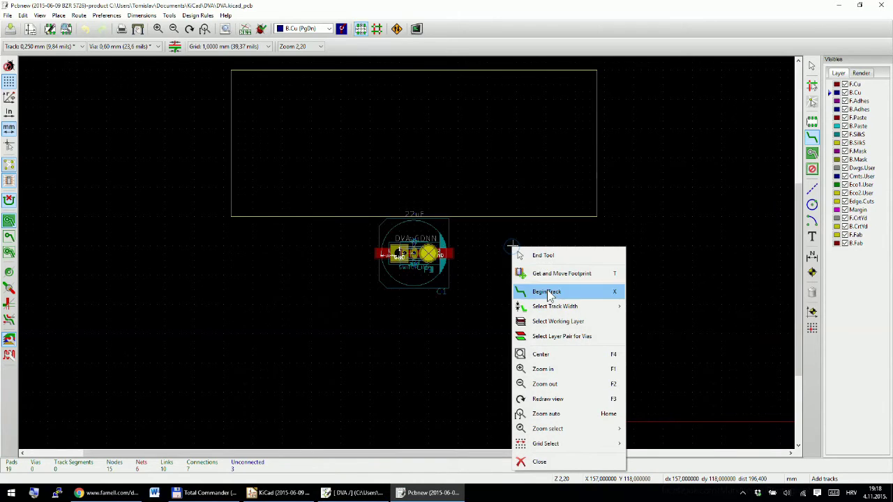
mouse_move(568, 310)
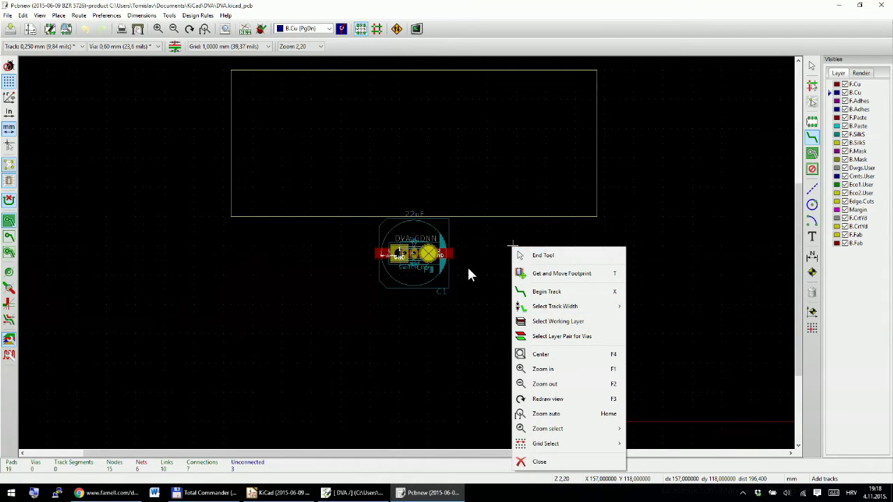
left_click(543, 255)
right_click(481, 240)
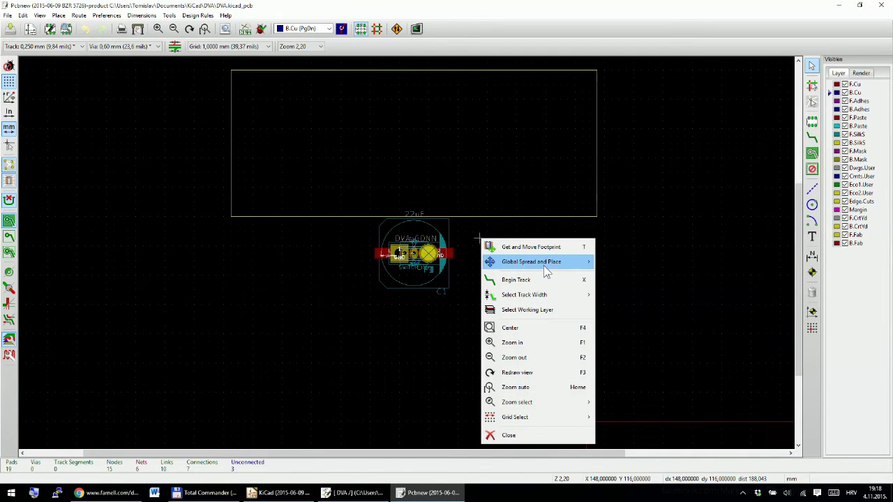
mouse_move(544, 264)
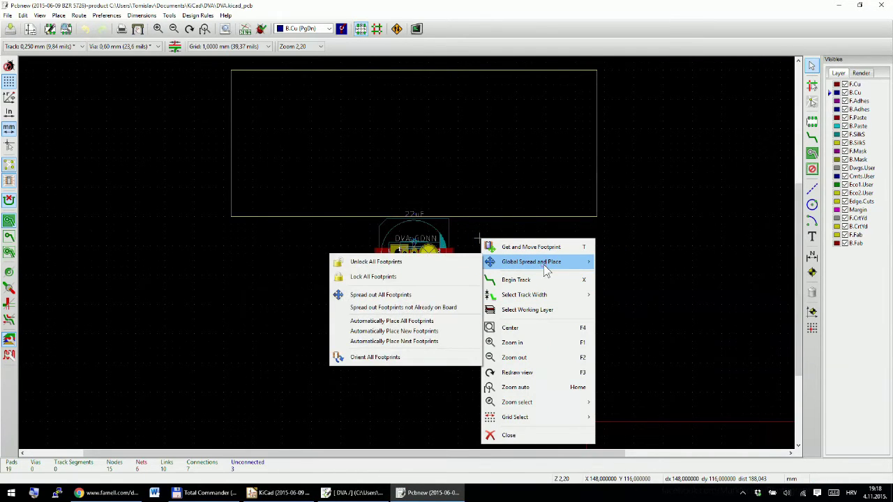
Spread out all footprints, confirm moving the unlocked ones, and switch to the schematic window
left_click(416, 295)
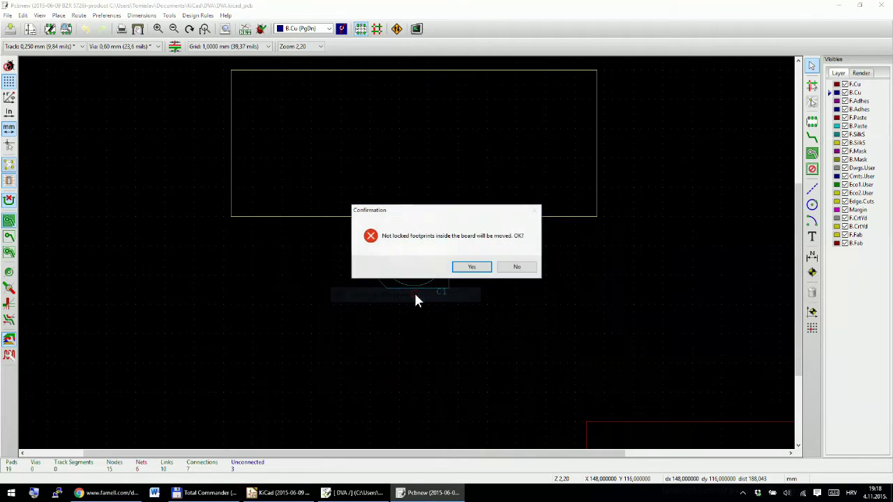
left_click(472, 267)
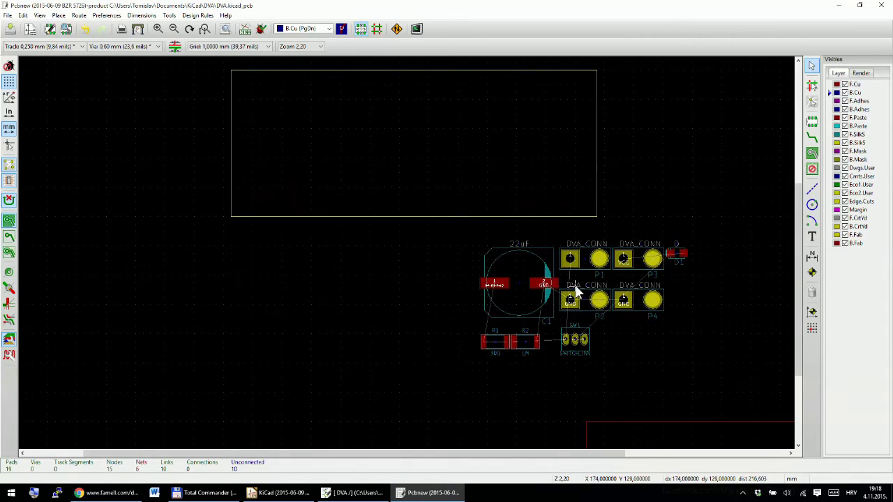
scroll(573, 293, "up", 1)
scroll(408, 260, "down", 4)
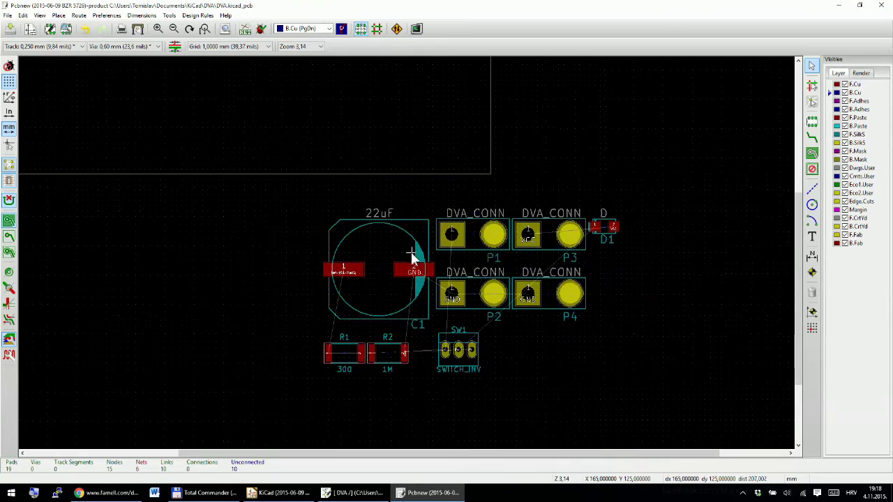
scroll(406, 251, "up", 2)
scroll(405, 250, "down", 1)
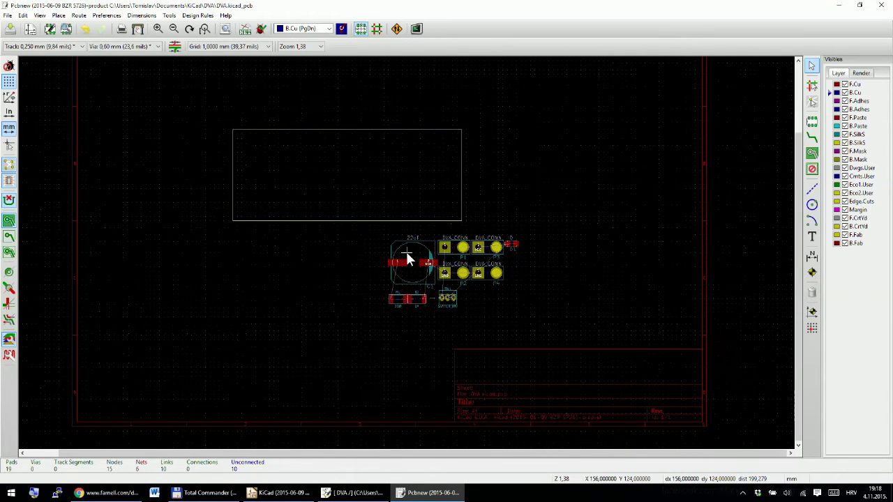
scroll(412, 248, "up", 1)
scroll(405, 253, "up", 1)
scroll(402, 250, "down", 1)
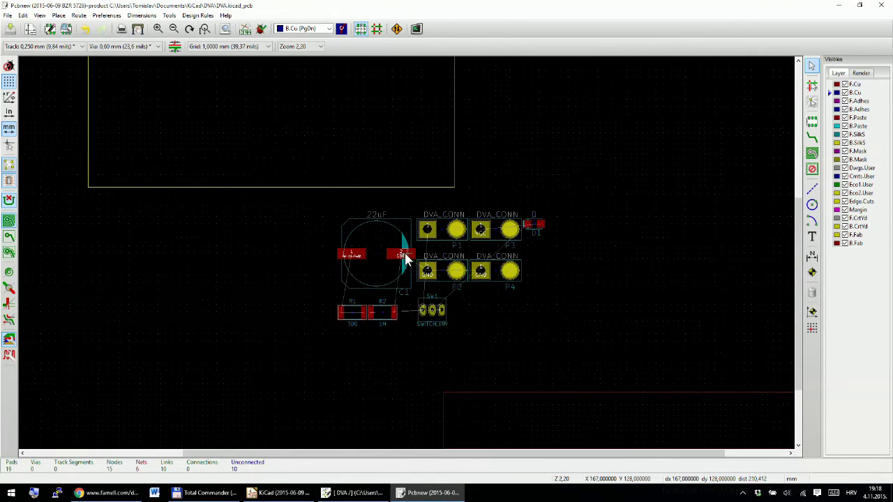
scroll(411, 257, "down", 1)
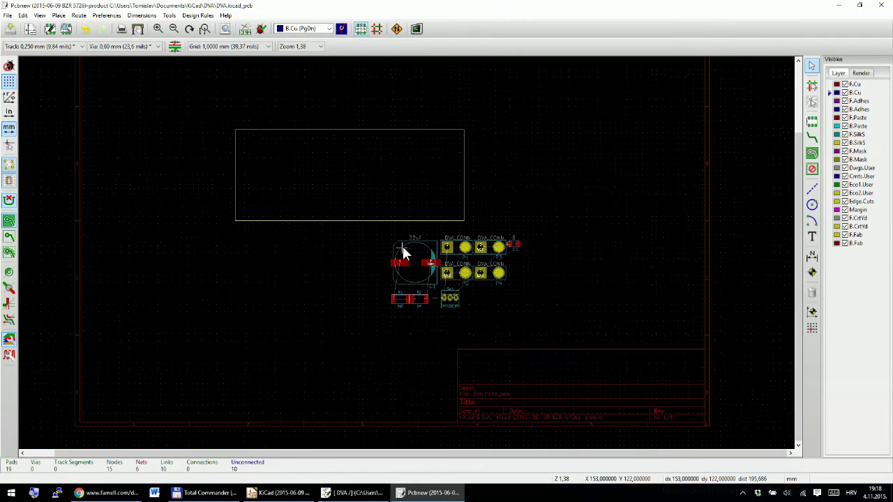
scroll(404, 250, "up", 1)
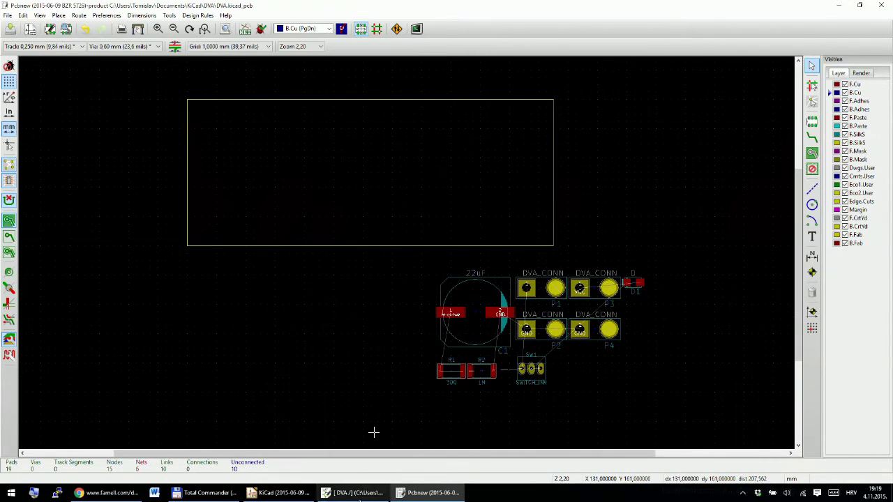
left_click(356, 493)
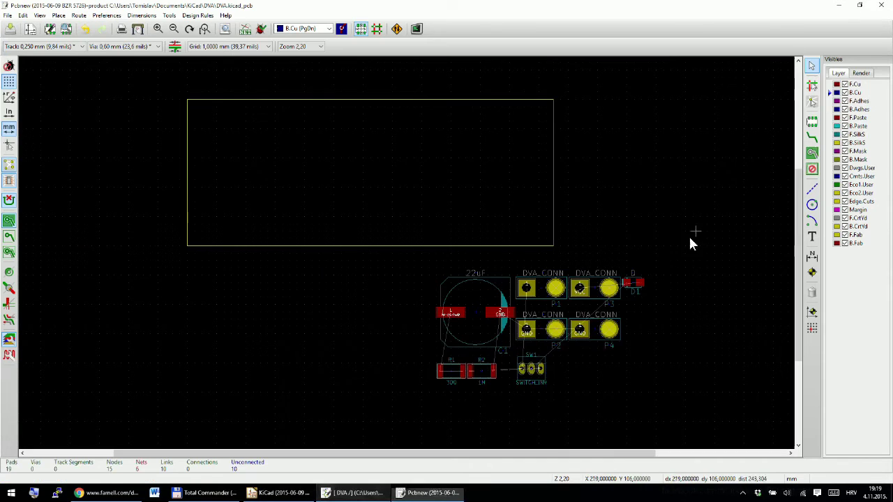
Back in Pcbnew, move connectors P3 and P4, rotated, to the left inside the board
key("alt+Tab")
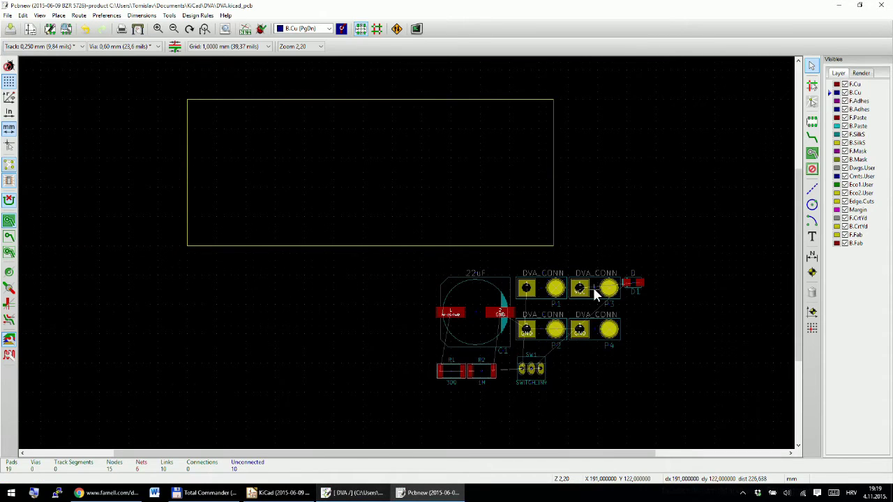
mouse_move(593, 285)
left_mouse_down()
mouse_move(376, 159)
mouse_move(270, 152)
mouse_move(284, 180)
mouse_move(442, 242)
mouse_move(588, 276)
mouse_move(596, 292)
left_mouse_up()
left_click_drag(596, 293, 219, 148)
key("r")
key("r")
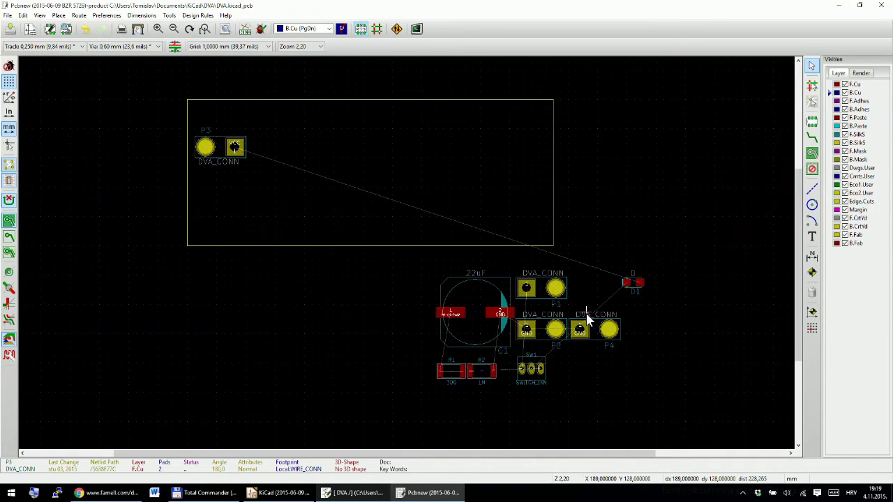
left_click_drag(592, 323, 221, 189)
key("r")
key("r")
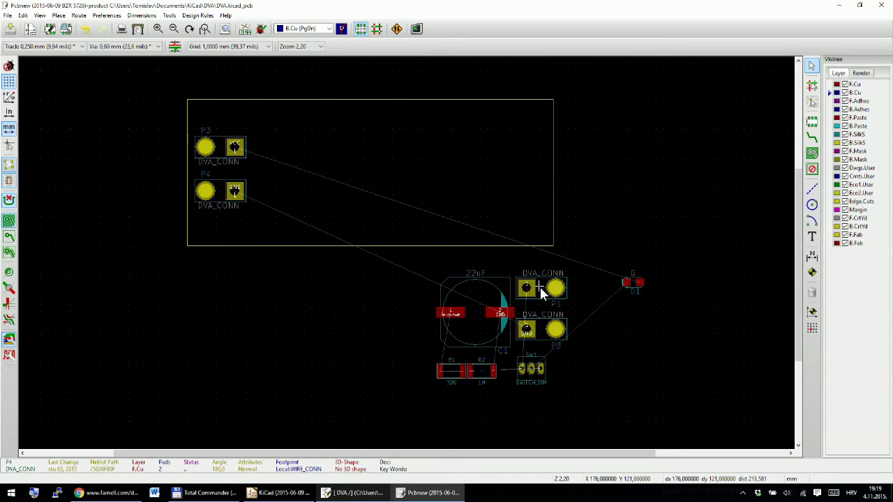
Move connectors P1 and P2 to the right inside the board, rotating each
left_click_drag(542, 285, 519, 148)
key("r")
key("r")
key("r")
key("r")
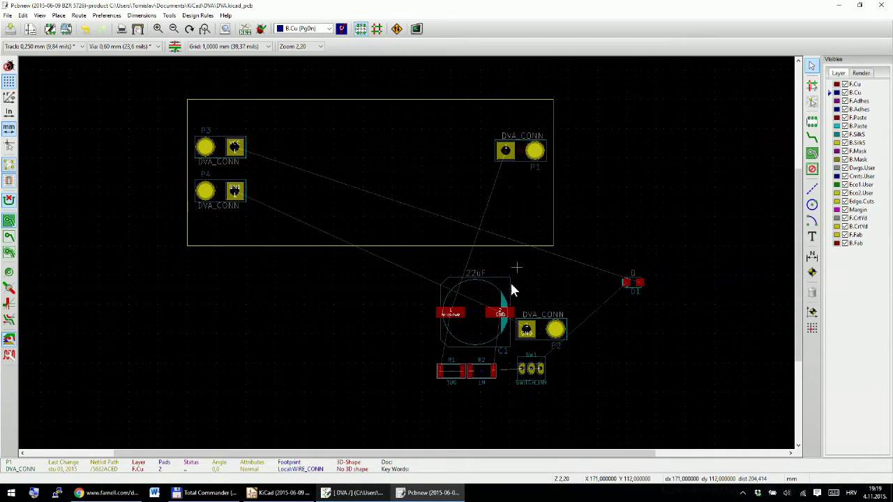
left_click_drag(544, 334, 519, 191)
key("r")
key("r")
key("r")
key("r")
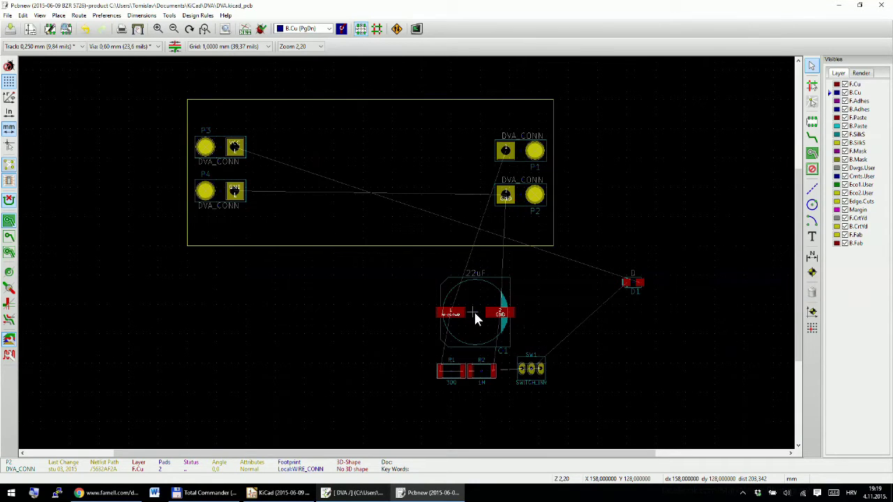
Place capacitor C1 inside the board, rotated twice so its GND pad is at the bottom
left_click_drag(473, 310, 373, 170)
key("r")
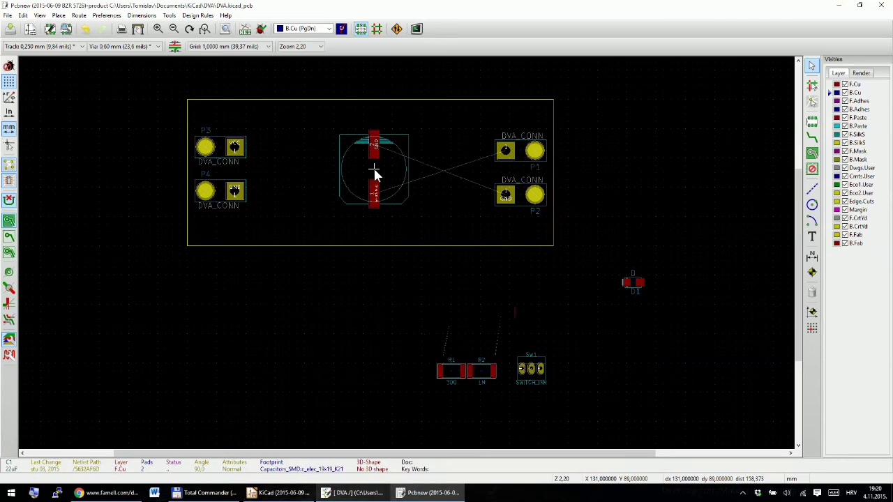
key("r")
key("r")
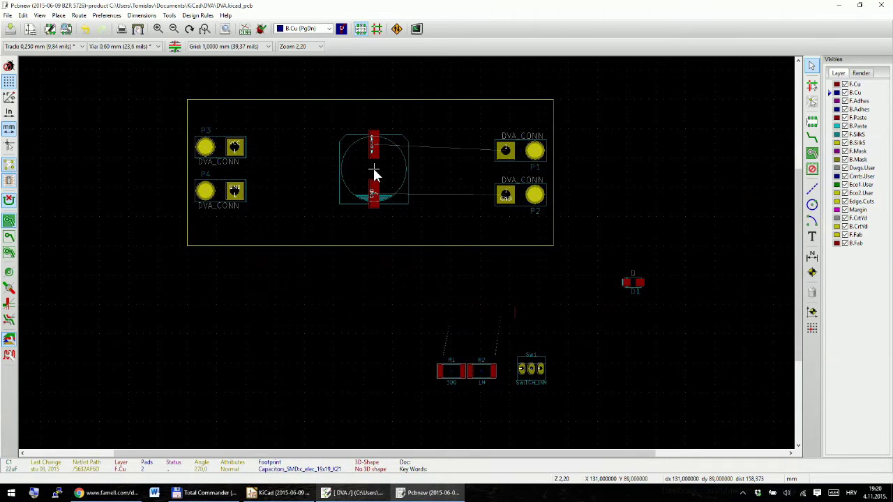
left_click_drag(374, 168, 365, 166)
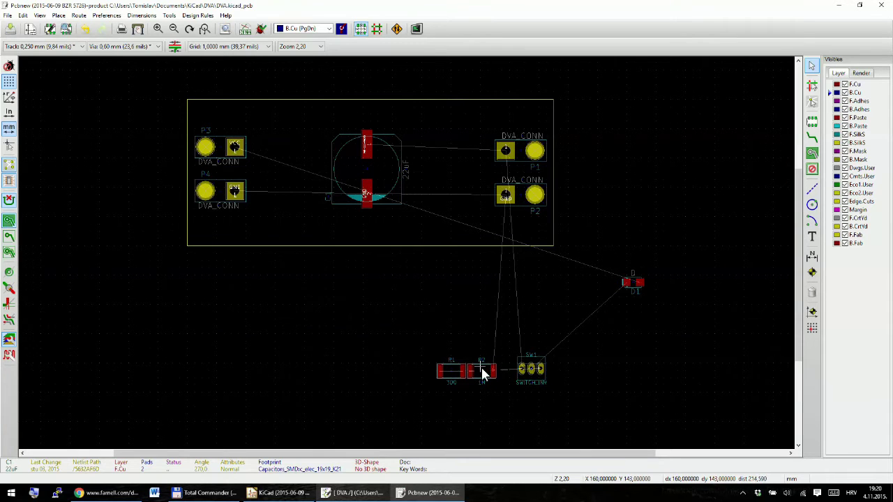
Move R1 and R2 beside C1, place D1 rotated 90 degrees, and abandon moving SW1
left_click_drag(453, 373, 436, 151)
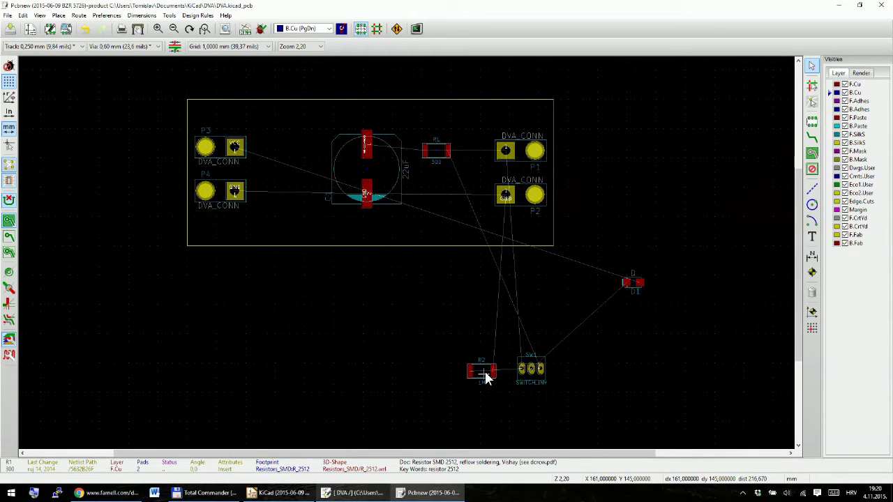
left_click_drag(486, 376, 434, 183)
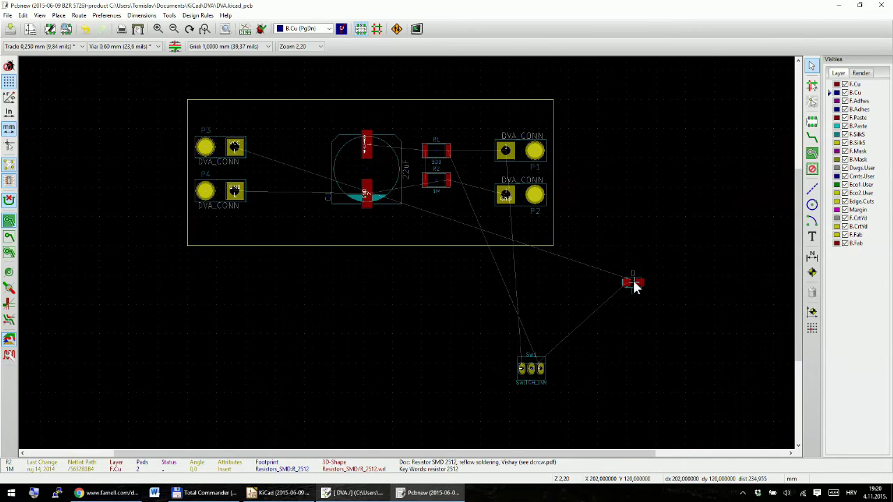
left_click_drag(633, 285, 304, 168)
key("r")
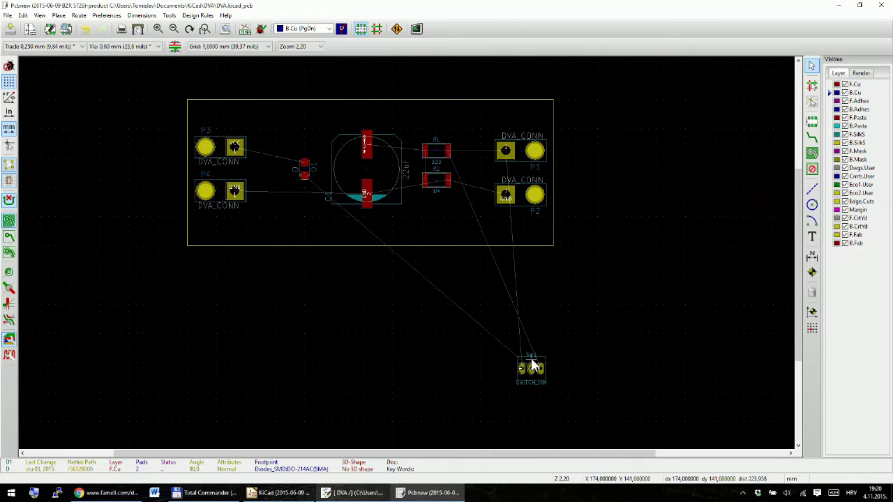
left_click_drag(531, 364, 365, 228)
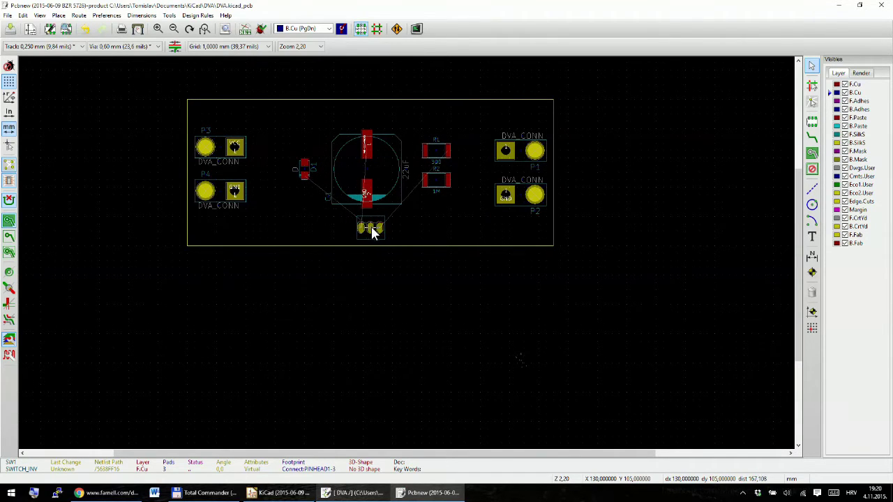
key("Escape")
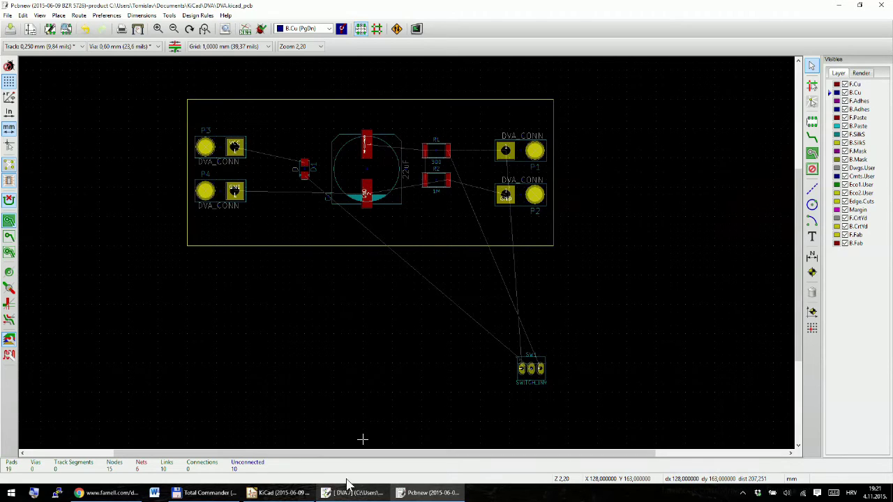
scroll(409, 259, "up", 5)
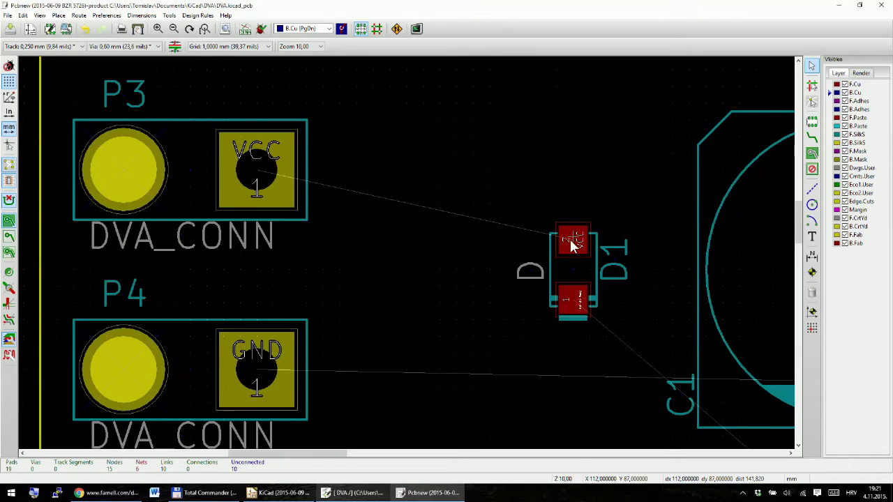
left_click(326, 492)
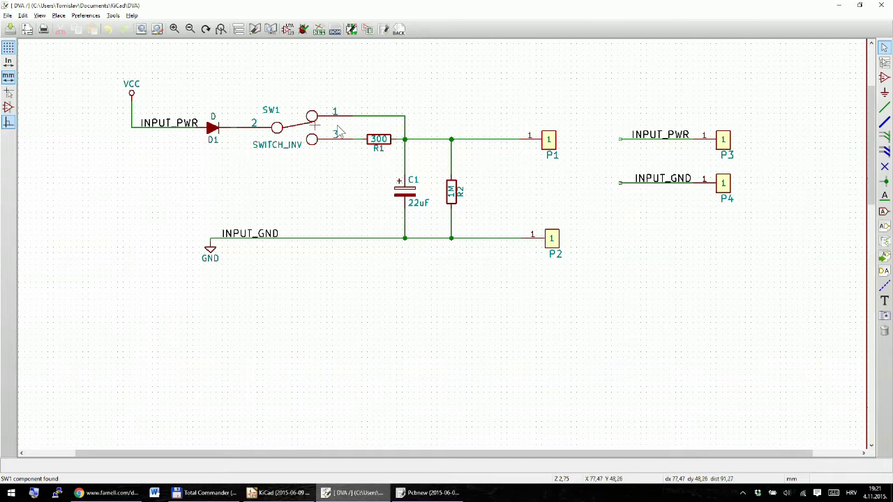
left_click(731, 144)
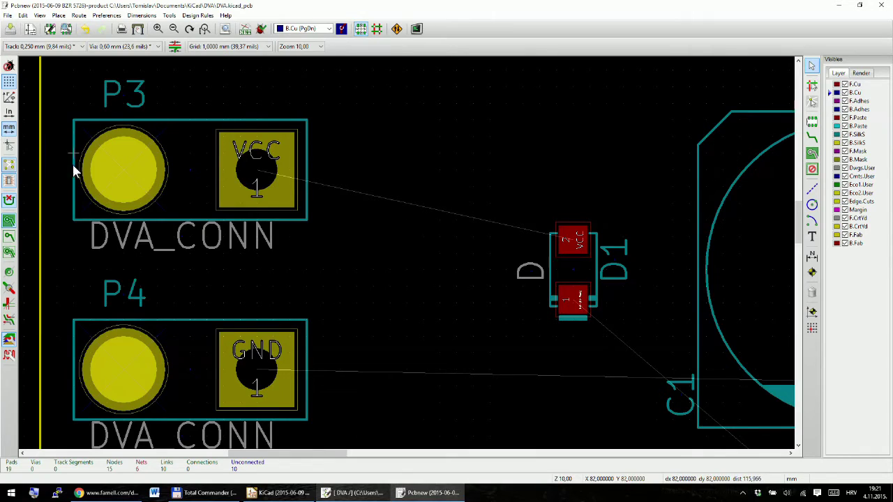
key("alt+Tab")
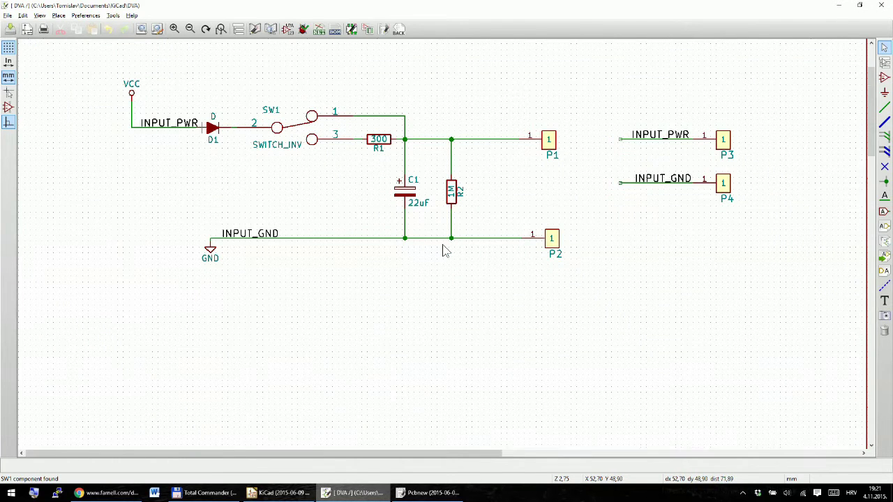
scroll(212, 127, "up", 5)
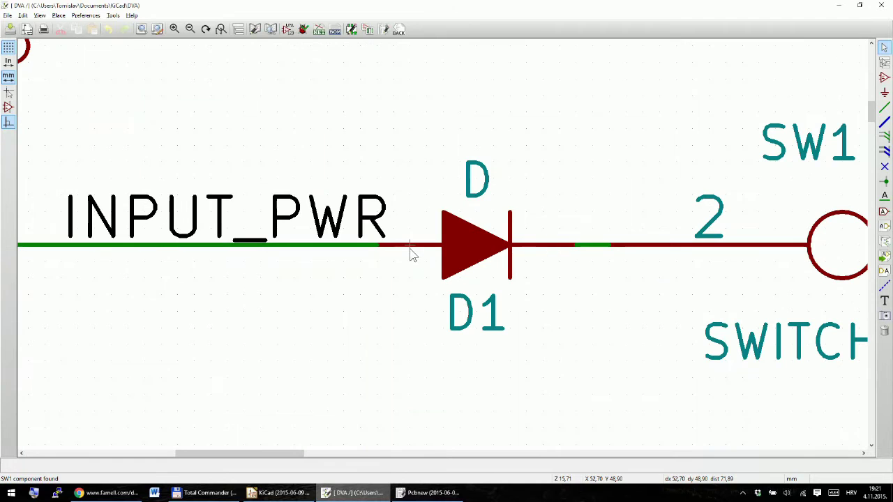
double_click(412, 252)
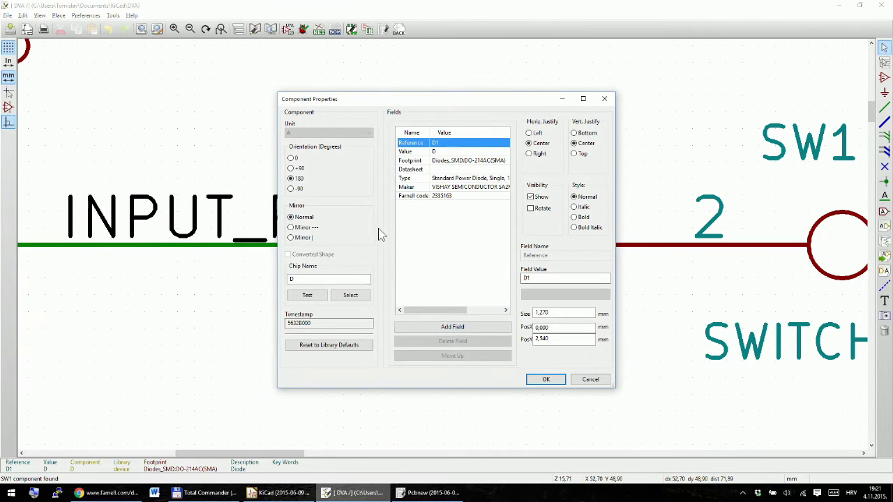
key("Escape")
key("alt+Tab")
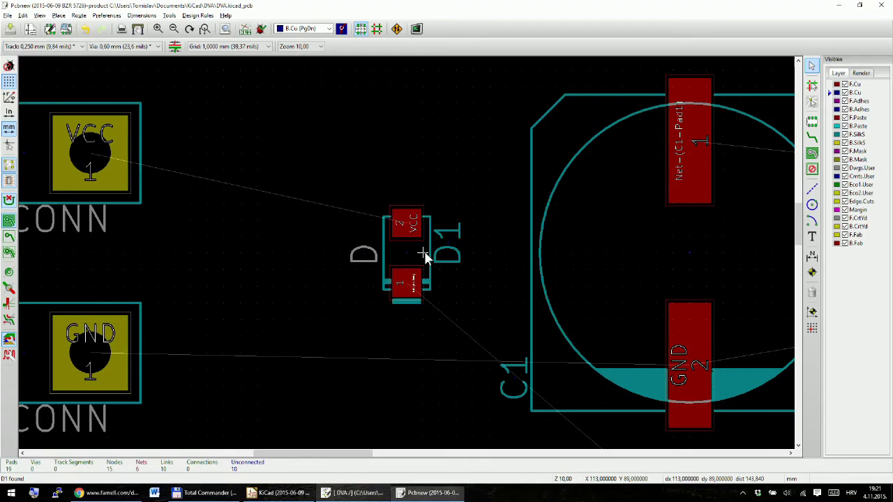
key("alt+Tab")
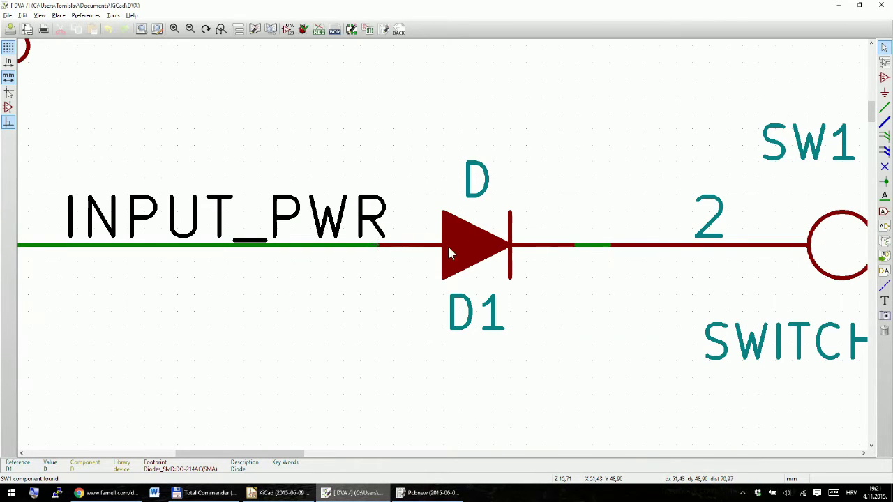
key("alt+Tab")
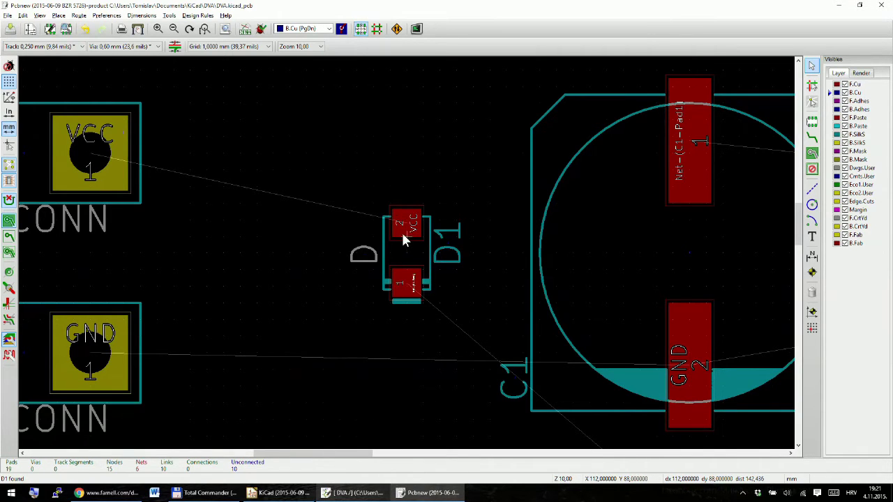
scroll(411, 223, "down", 5)
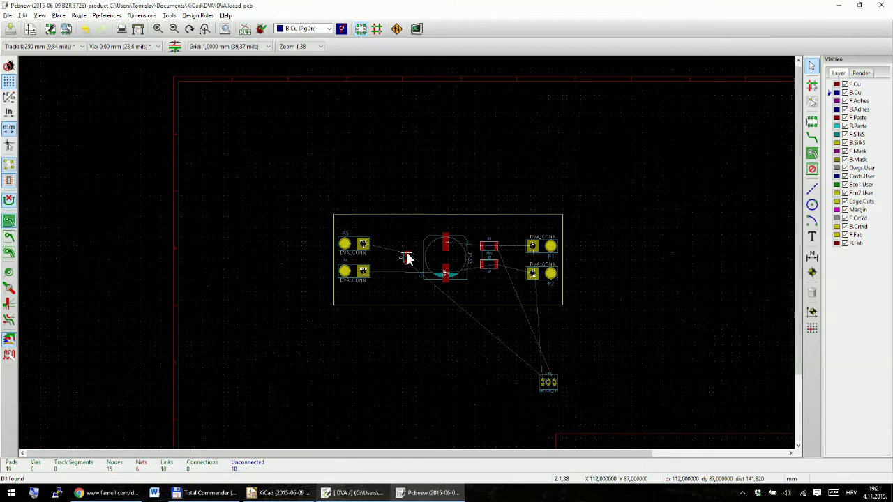
Move switch SW1 into the board outline directly above resistor R1
scroll(406, 252, "up", 2)
scroll(405, 307, "down", 2)
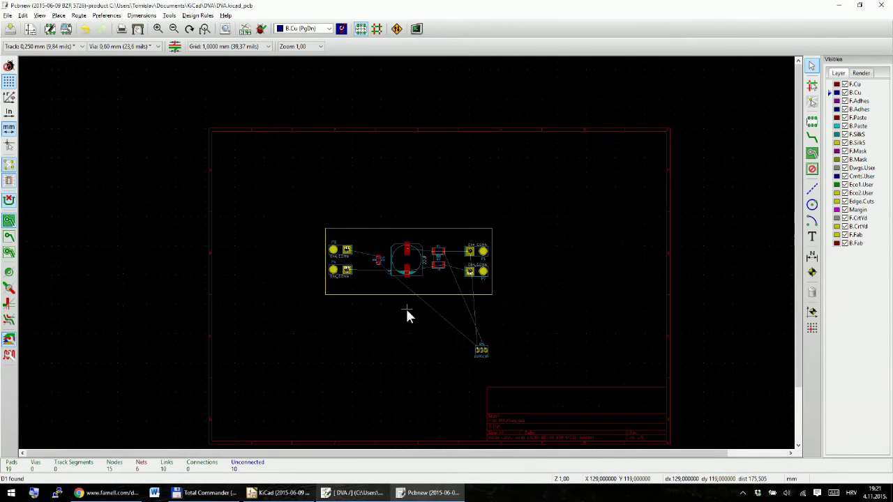
scroll(411, 257, "up", 1)
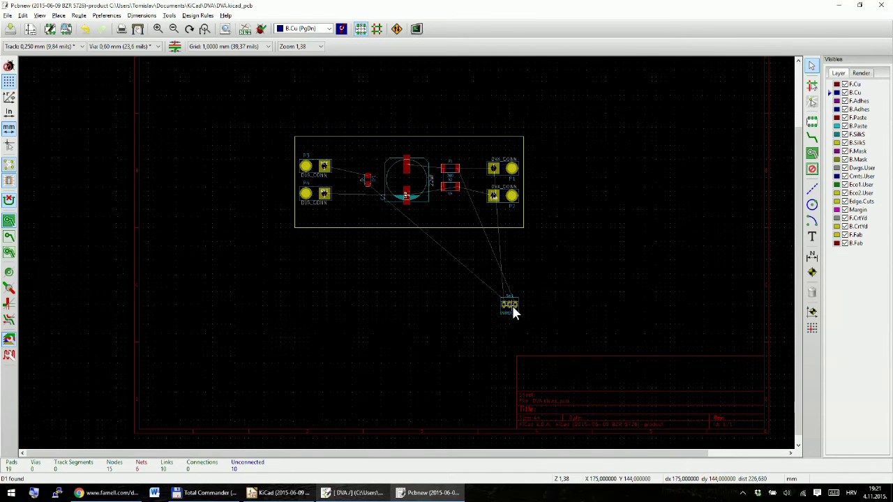
left_click_drag(512, 306, 391, 233)
scroll(435, 231, "down", 1)
scroll(391, 234, "up", 6)
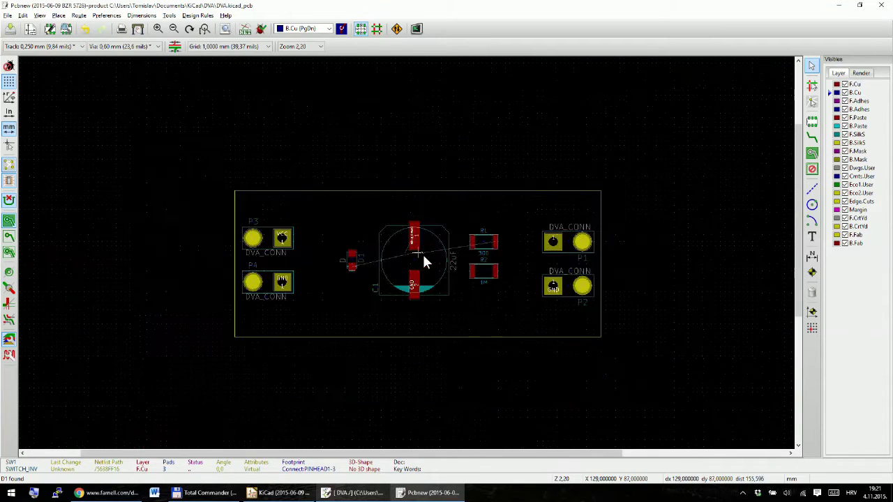
scroll(397, 269, "down", 2)
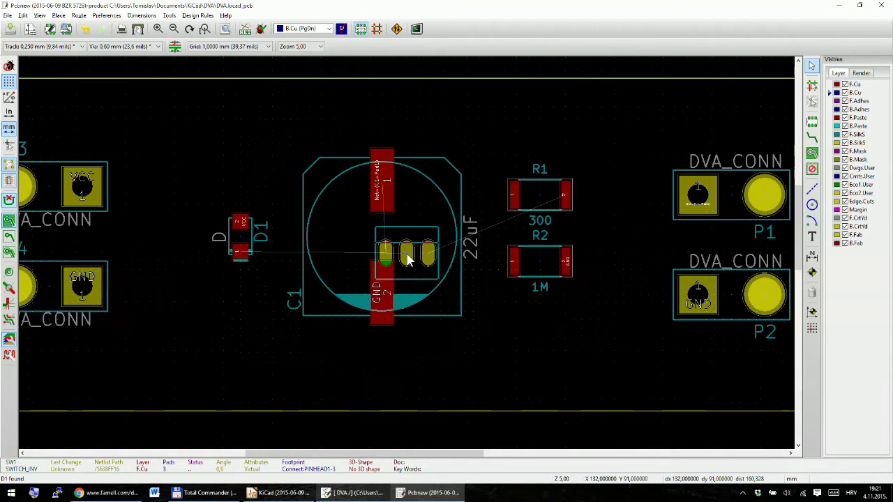
left_click_drag(397, 268, 490, 178)
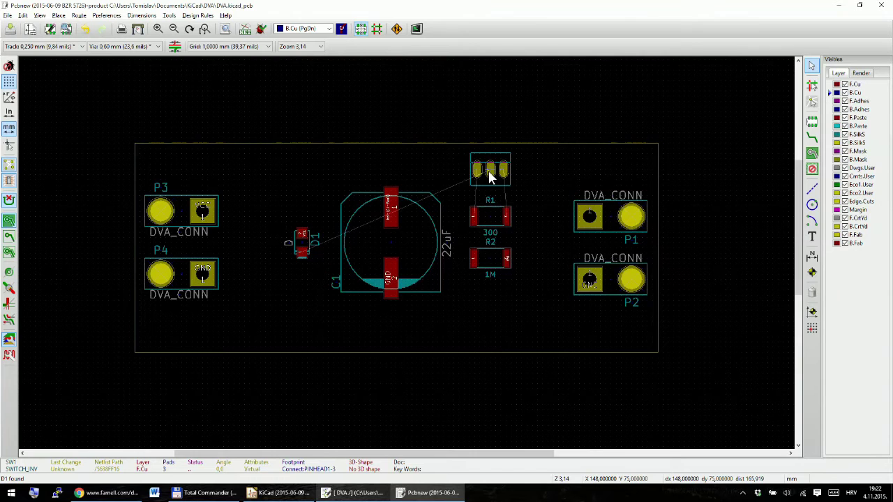
scroll(490, 178, "up", 4)
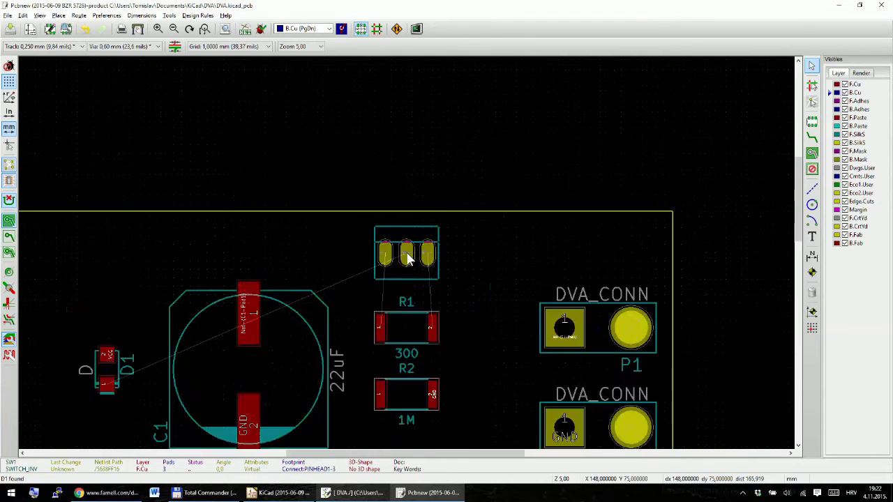
scroll(408, 259, "down", 3)
scroll(408, 259, "up", 3)
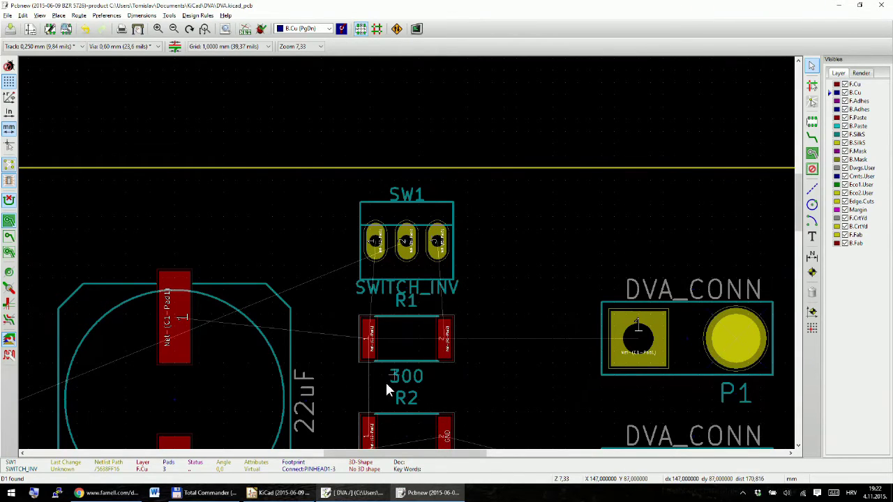
key("alt+Tab")
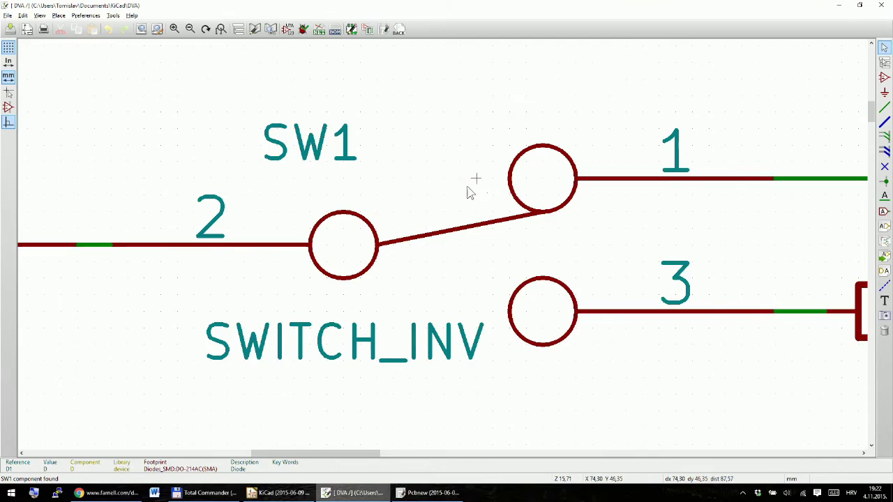
scroll(470, 191, "down", 5)
scroll(445, 250, "up", 3)
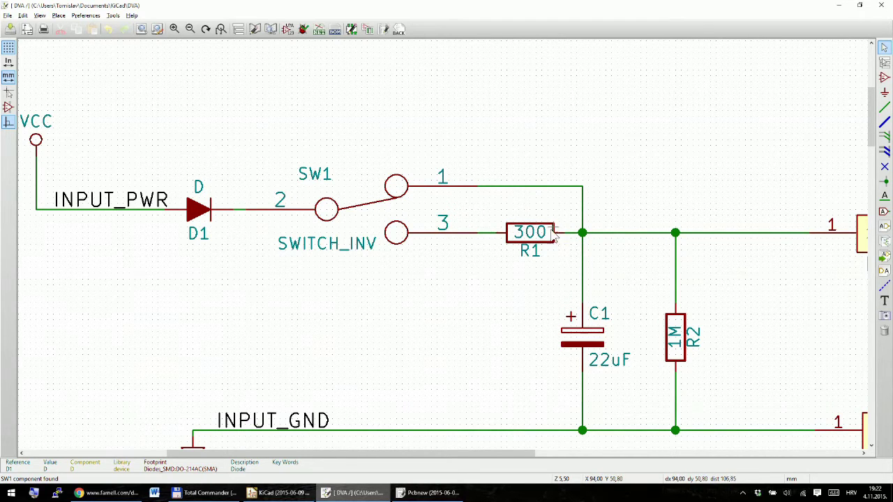
key("alt+Tab")
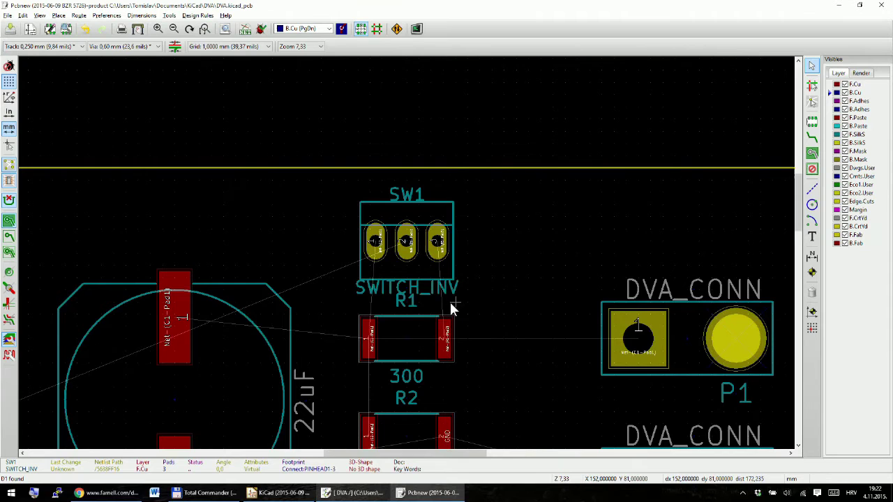
scroll(449, 307, "down", 1)
scroll(408, 254, "up", 1)
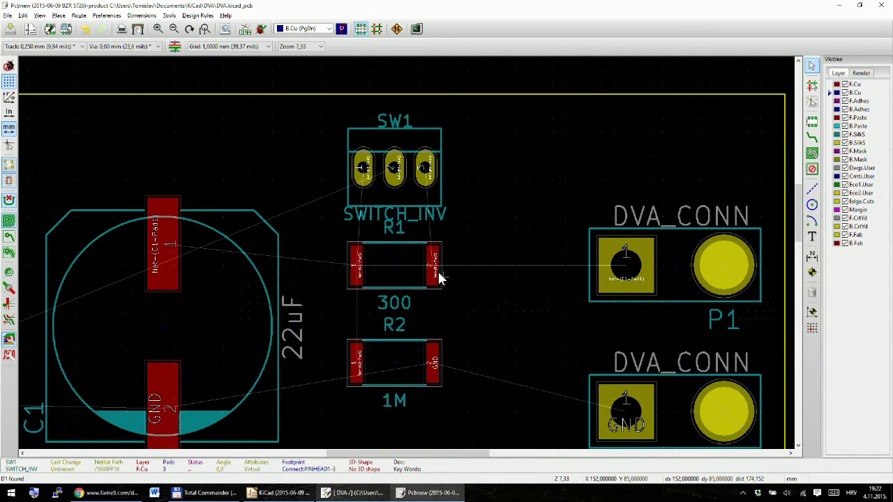
left_click(377, 169)
key("alt+Tab")
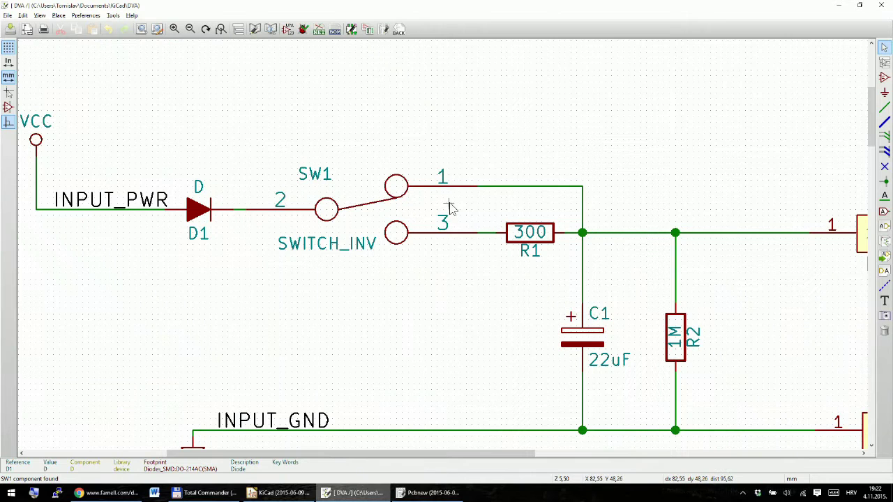
key("alt+Tab")
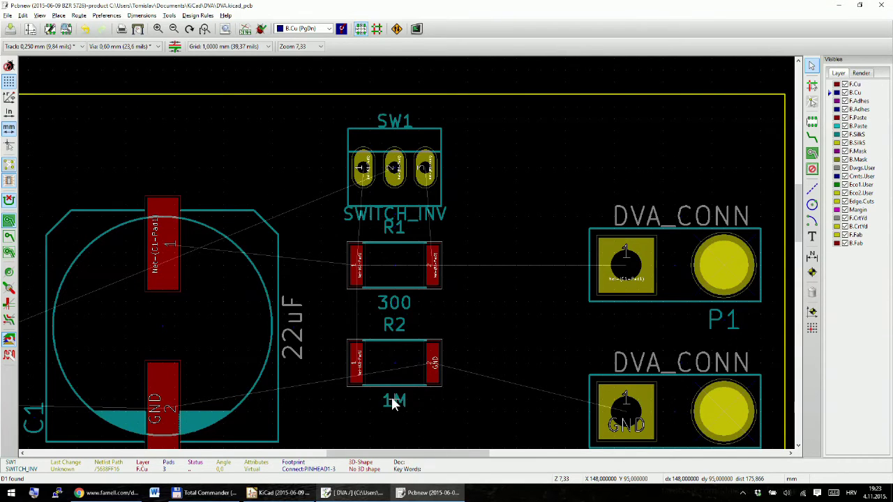
key("alt+Tab")
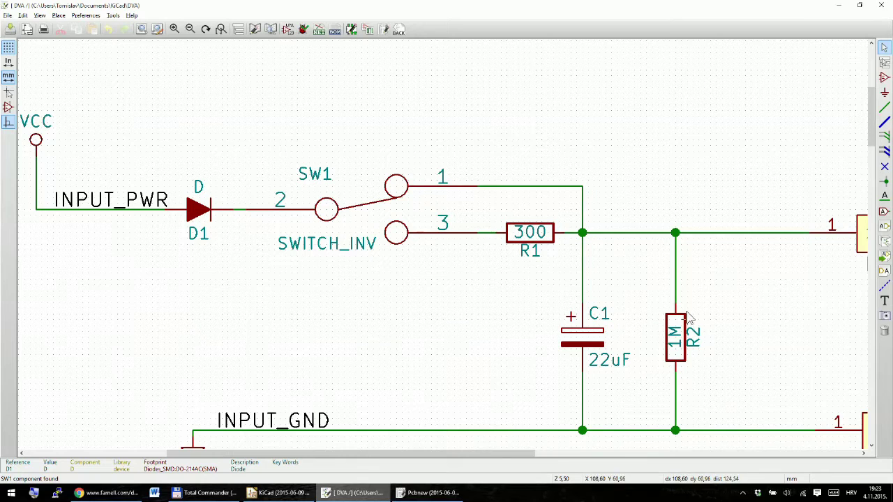
key("alt+Tab")
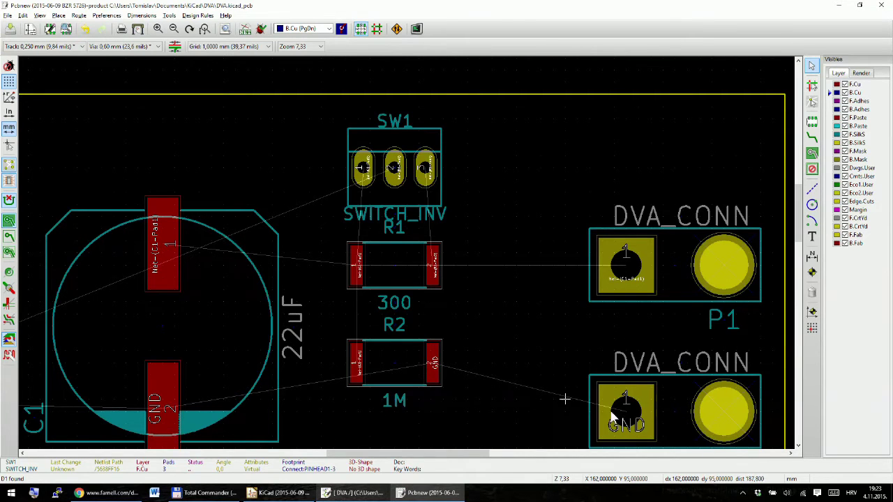
key("alt+Tab")
scroll(525, 263, "down", 3)
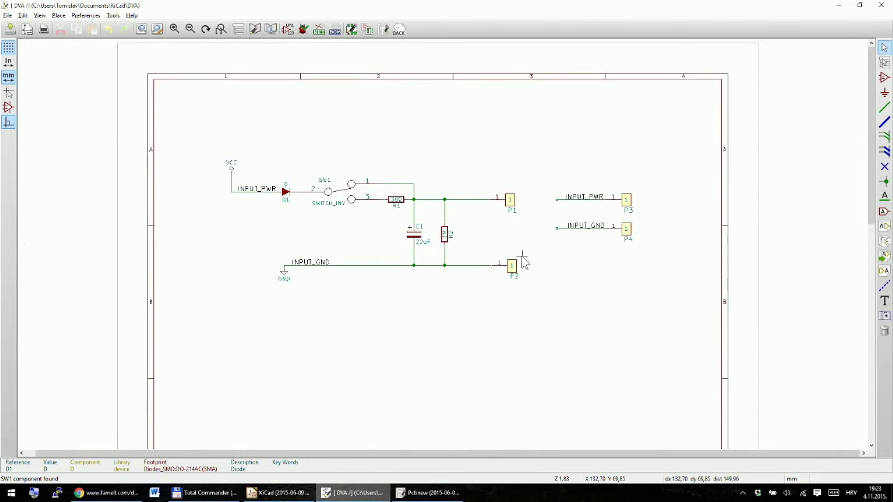
scroll(524, 263, "up", 2)
key("alt+Tab")
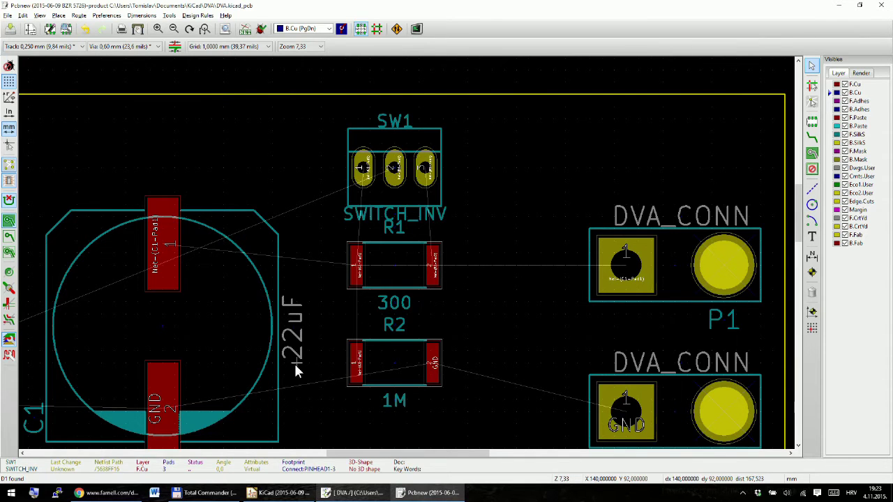
scroll(295, 371, "down", 1)
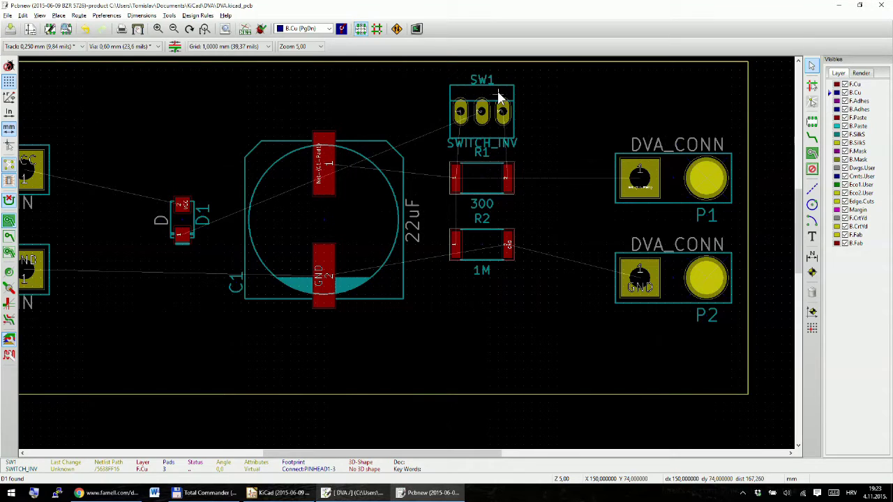
Check the board, save it to DVA.kicad_pcb, and close the Pcbnew window
scroll(491, 137, "down", 3)
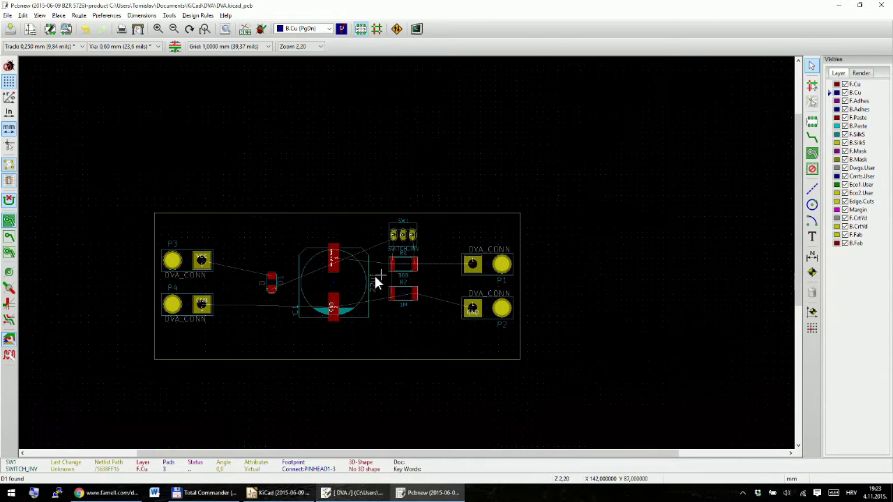
scroll(357, 274, "up", 3)
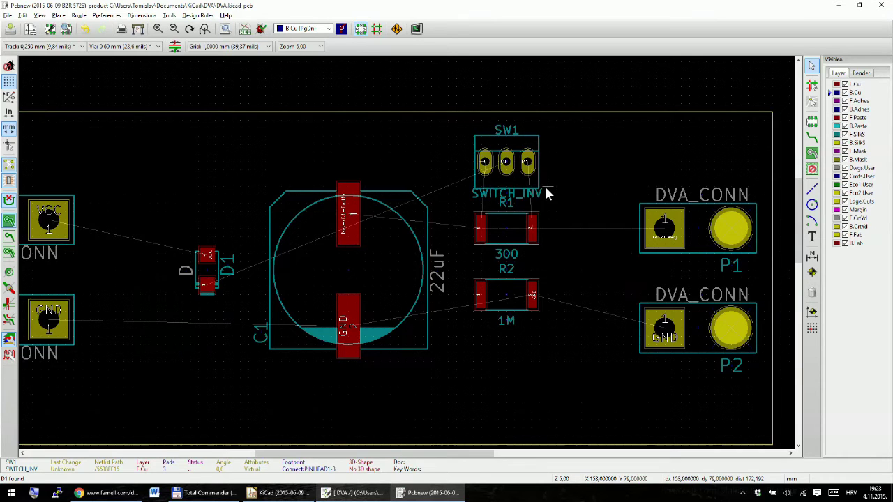
scroll(405, 250, "down", 2)
scroll(405, 250, "up", 1)
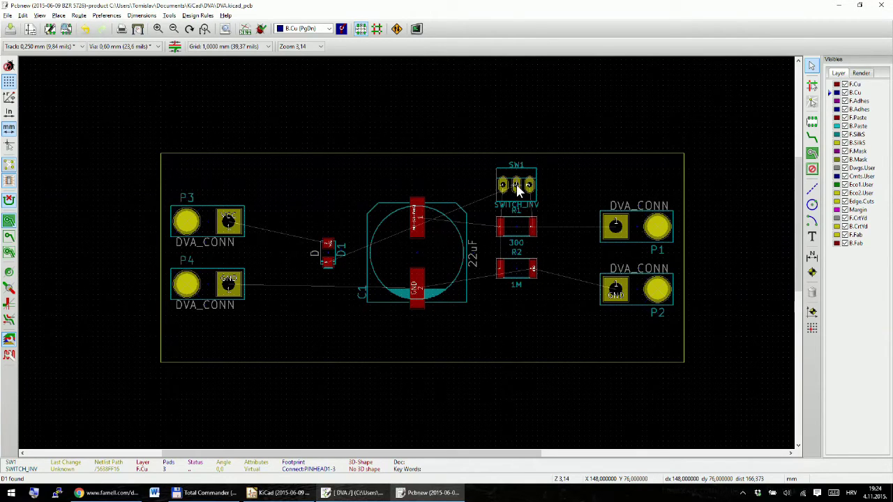
left_click(10, 32)
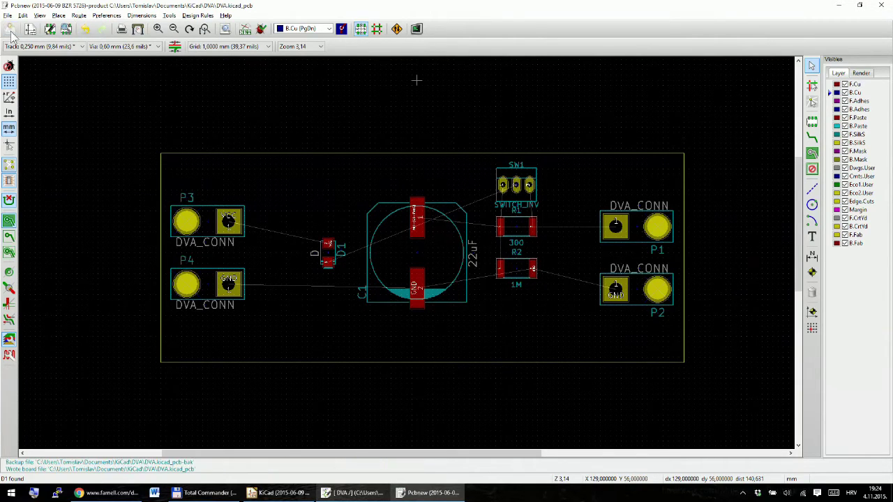
left_click(882, 7)
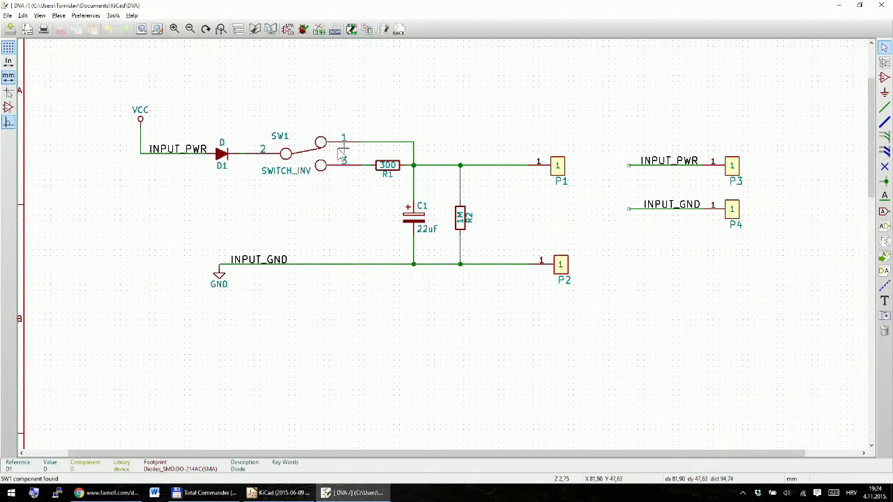
Open SW1's properties and start browsing footprints from its Footprint field
scroll(315, 154, "up", 1)
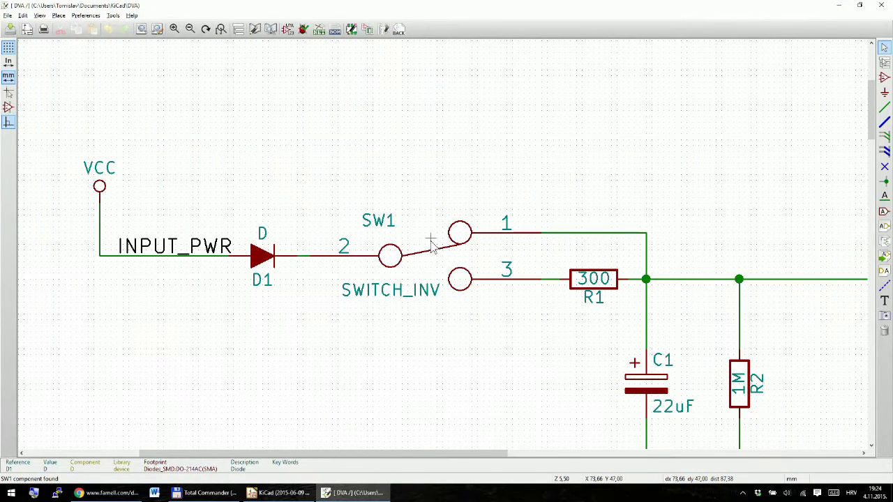
double_click(305, 148)
left_click(463, 161)
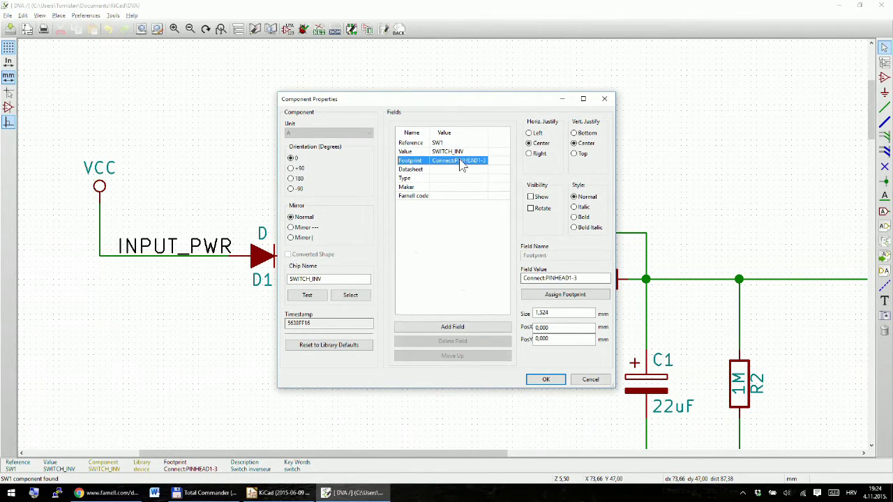
left_click(575, 295)
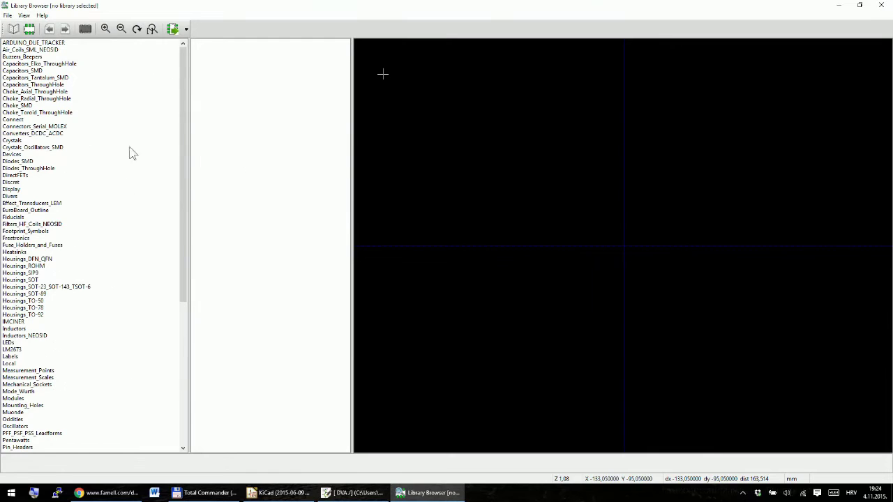
Preview the WAGO-236 and WAGO-804 3-pole Terminal_Blocks footprints, then open the System library
left_click_drag(184, 158, 191, 299)
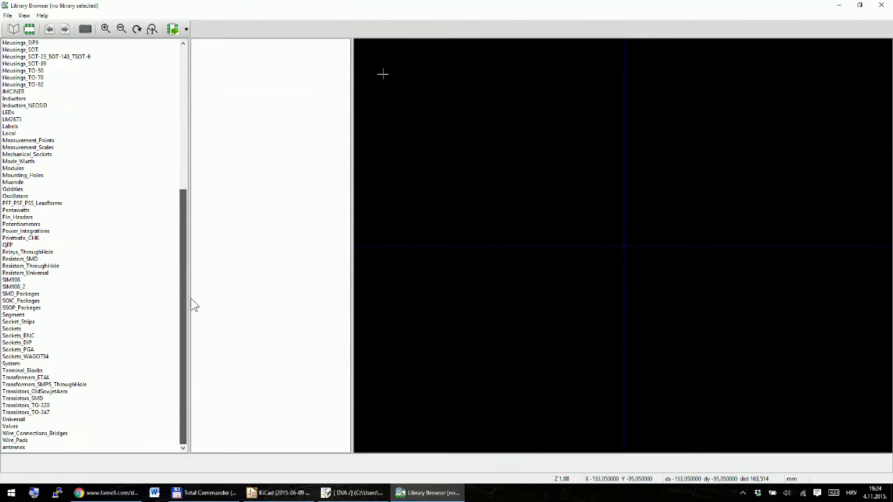
left_click(21, 371)
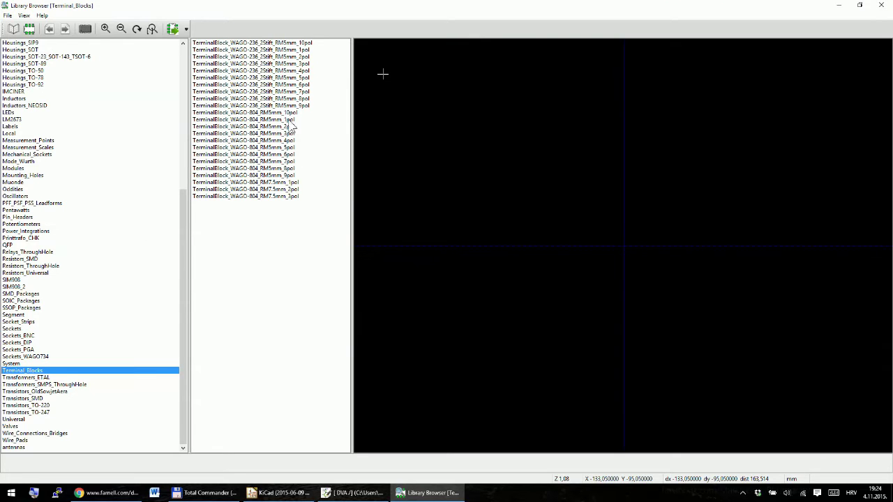
left_click(287, 64)
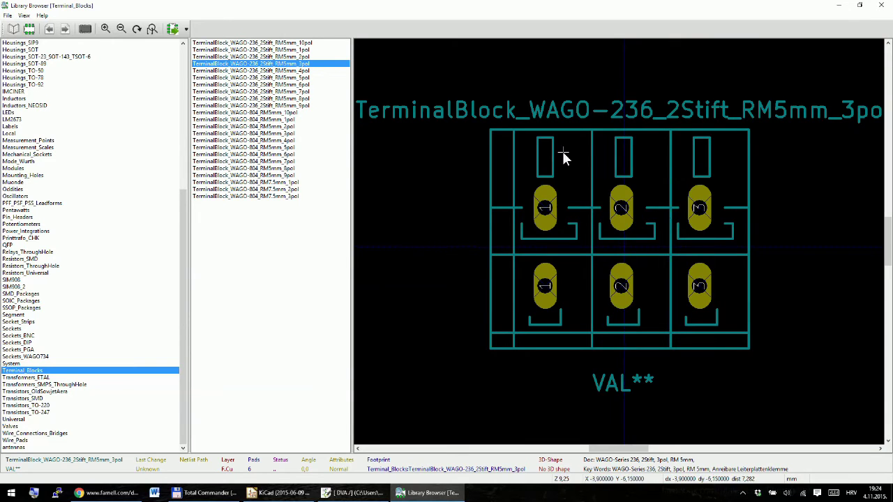
left_click(287, 133)
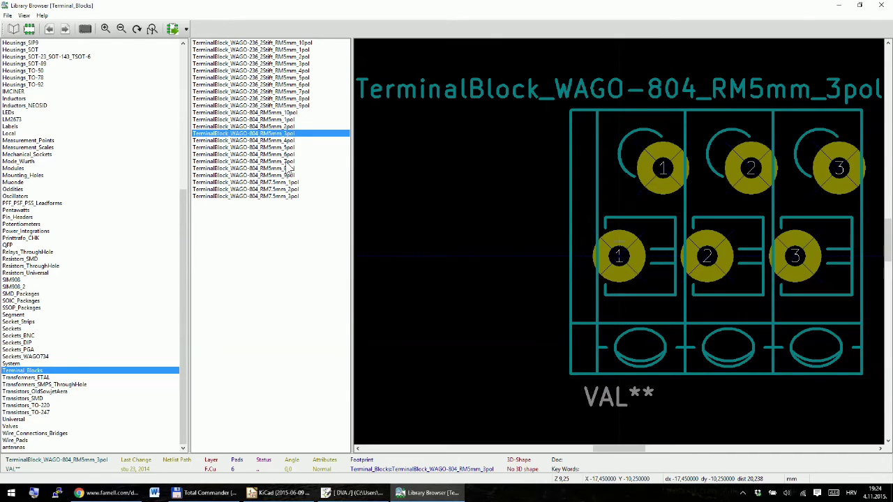
left_click(281, 198)
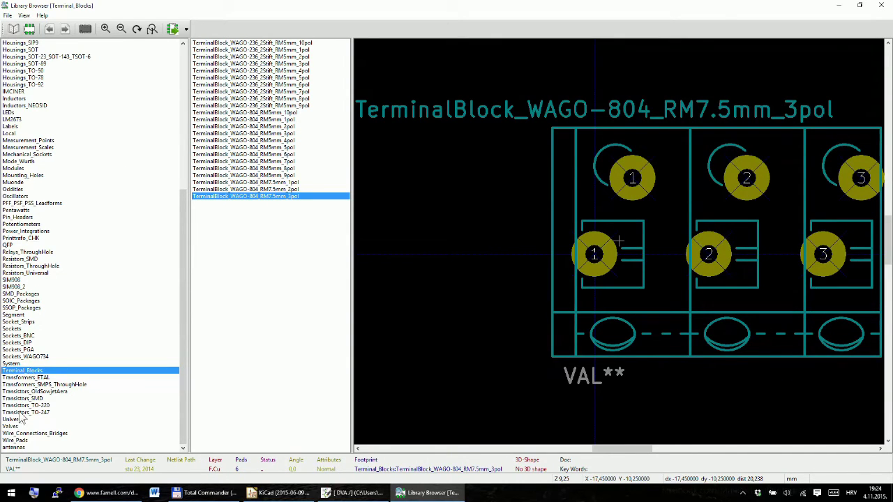
left_click(13, 363)
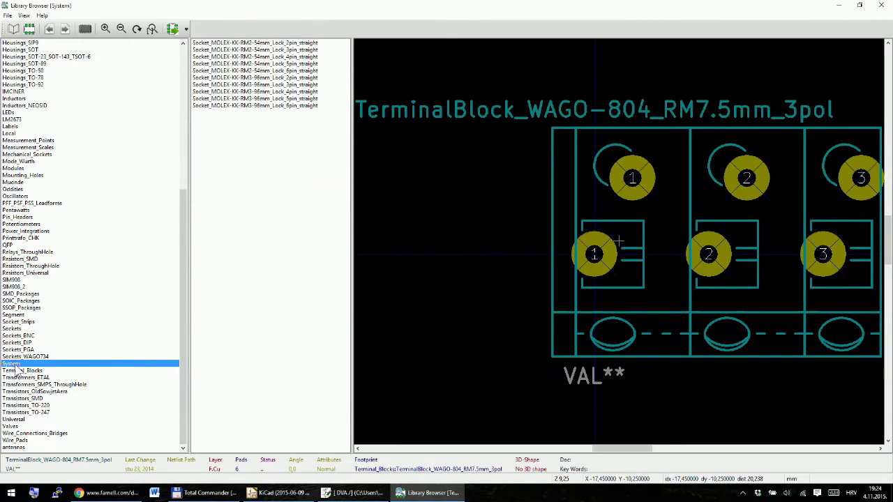
Preview the 3-pin MOLEX KK socket footprint in the System library
left_click(280, 50)
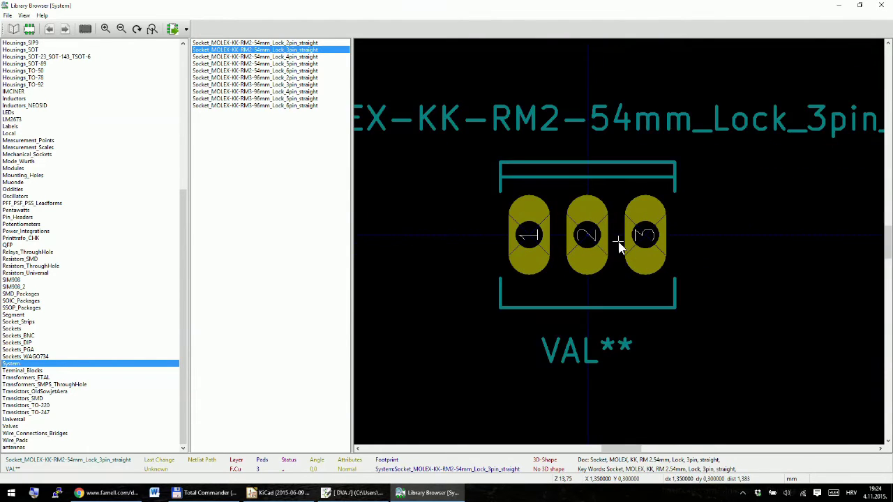
scroll(614, 241, "up", 3)
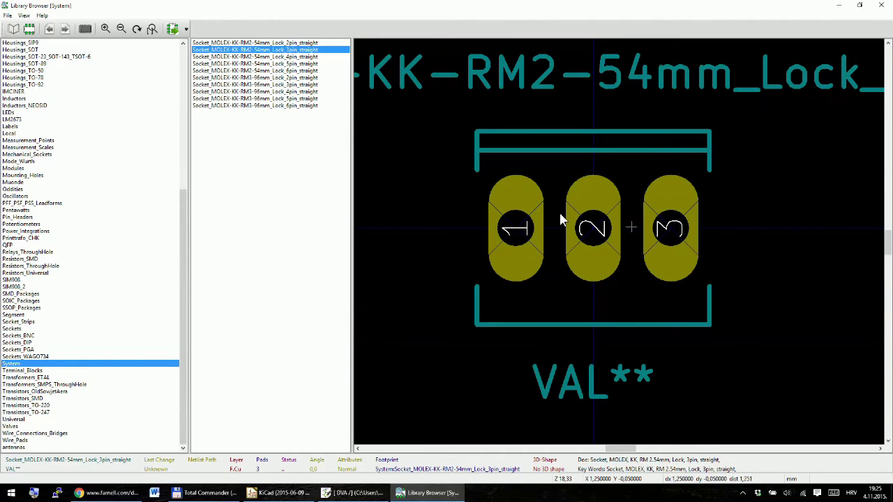
scroll(116, 175, "up", 10)
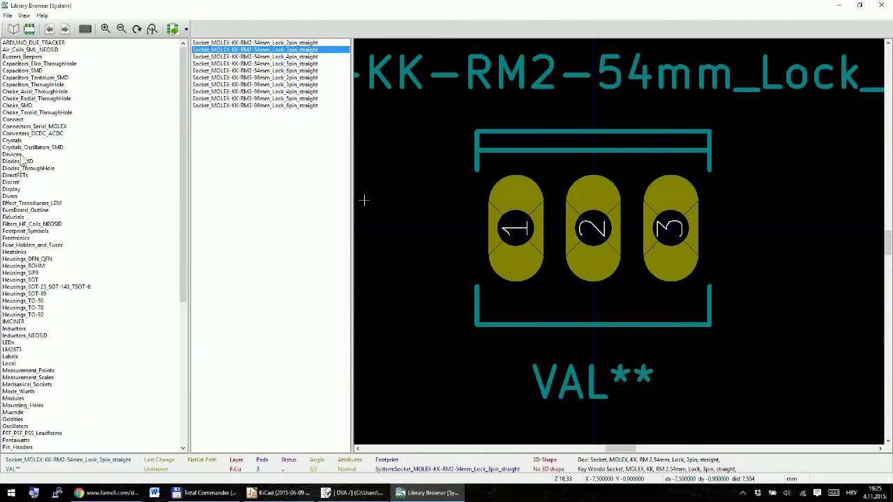
Choose PINHEAD1-3 from the Connect library and close the browser to assign it
left_click(19, 121)
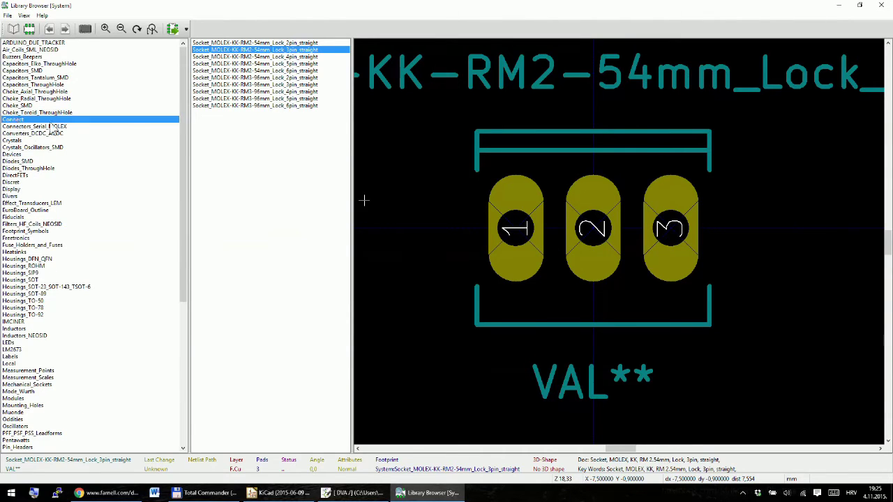
scroll(229, 261, "down", 7)
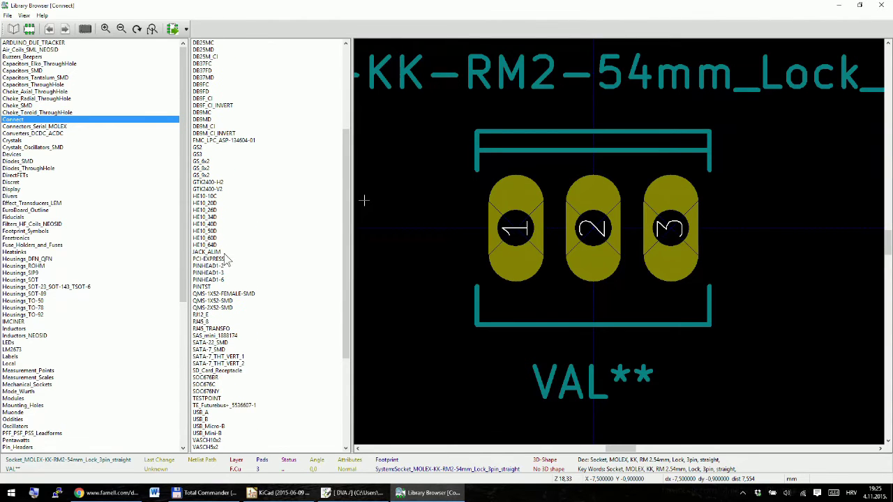
left_click(222, 273)
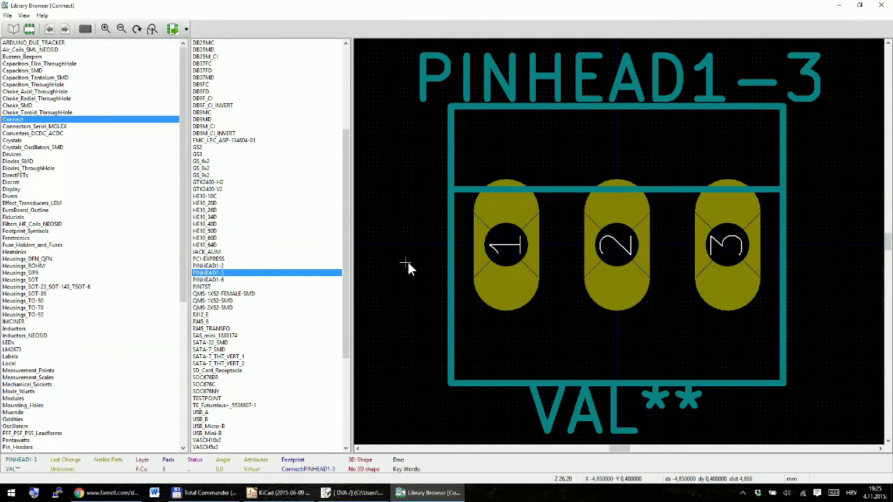
scroll(284, 279, "down", 4)
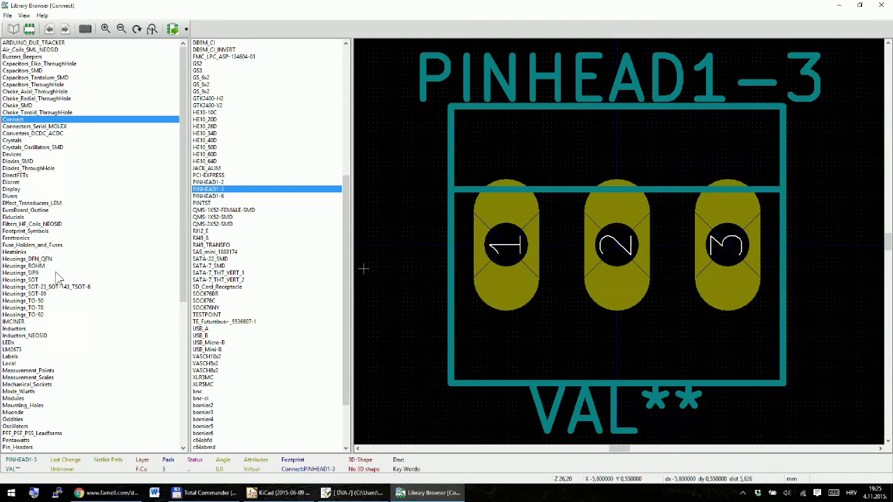
scroll(35, 303, "down", 8)
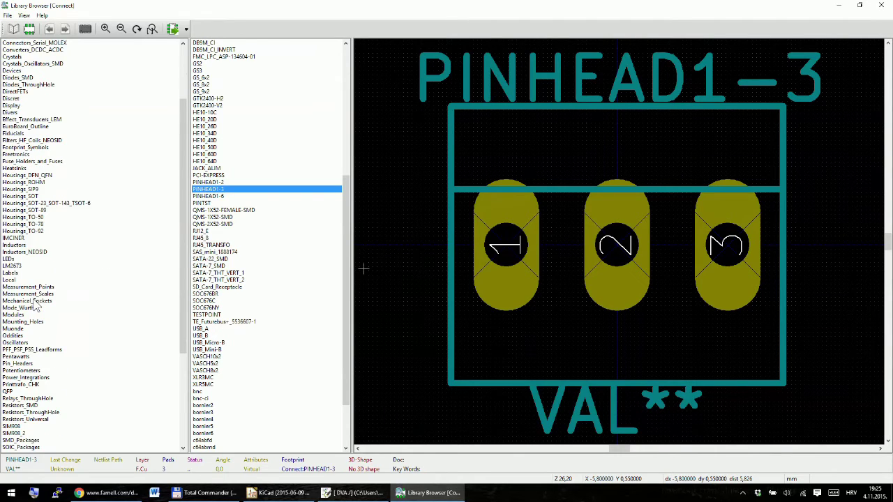
scroll(35, 311, "down", 3)
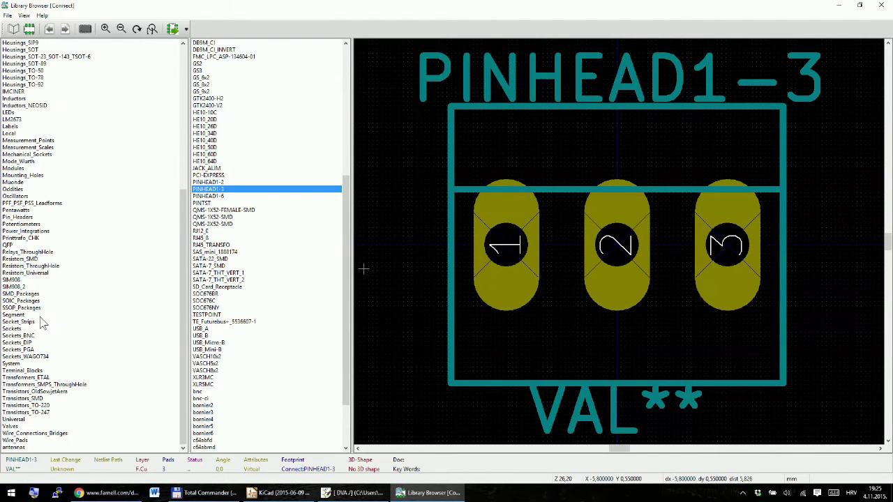
scroll(24, 343, "up", 11)
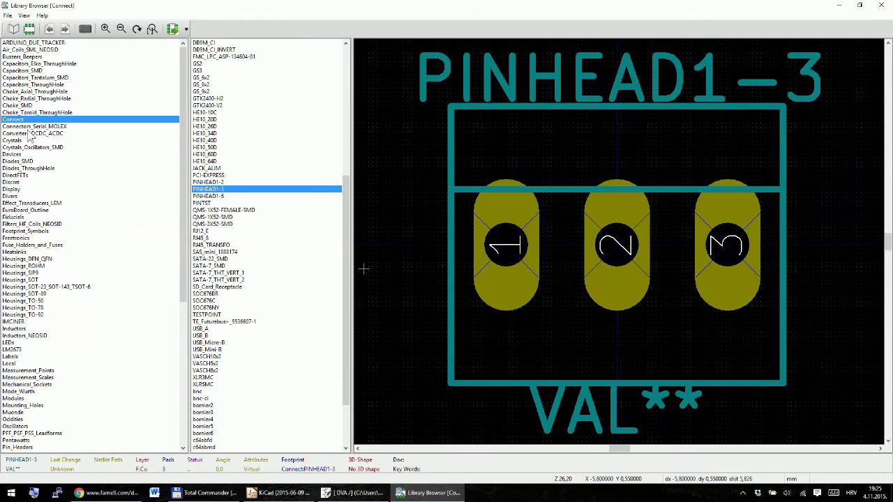
left_click(879, 5)
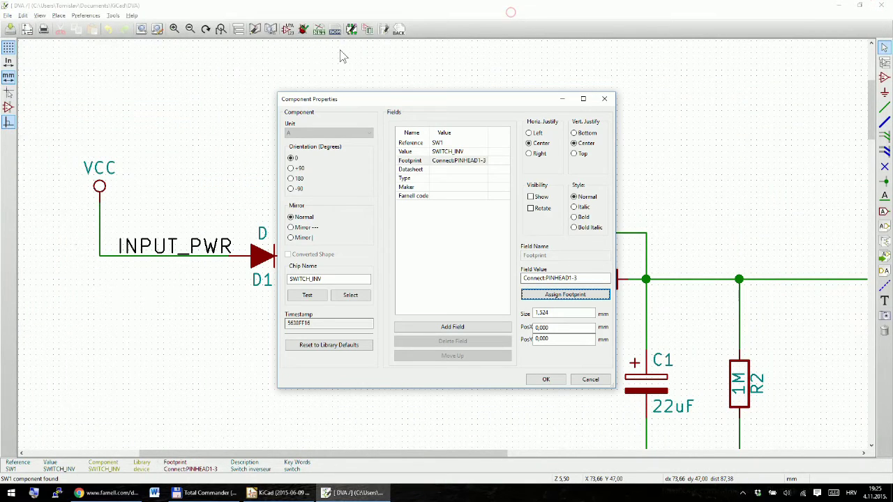
Accept SW1's new footprint, open the Footprint Editor, and make Local the active library
left_click(588, 383)
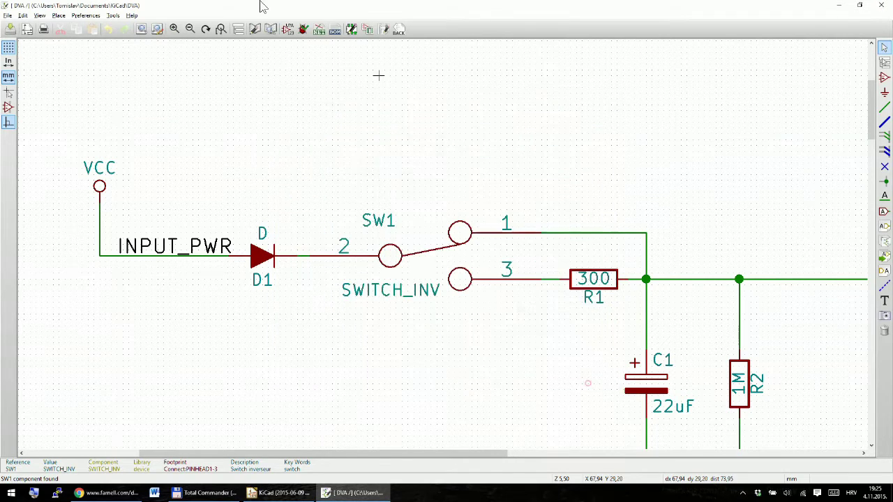
left_click(355, 32)
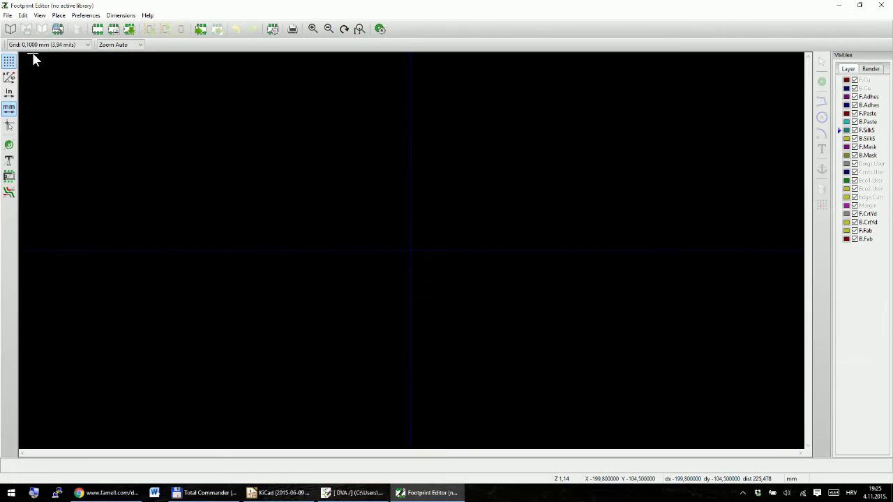
left_click(11, 29)
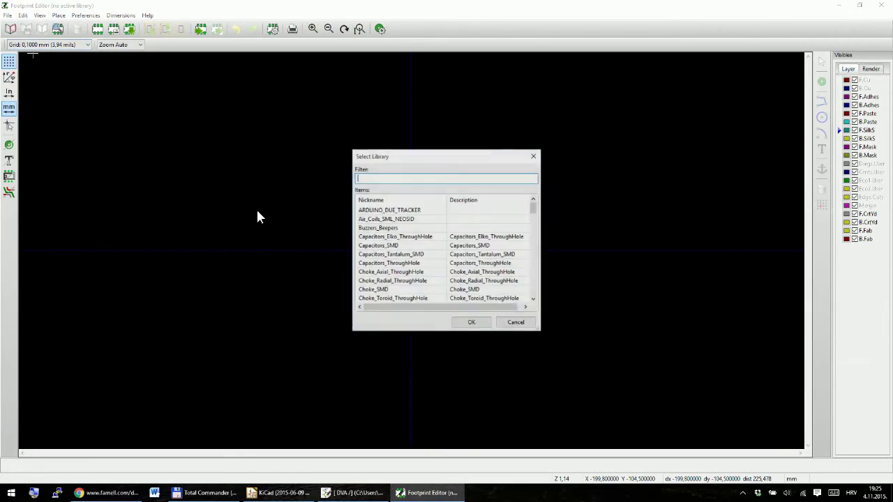
type("local")
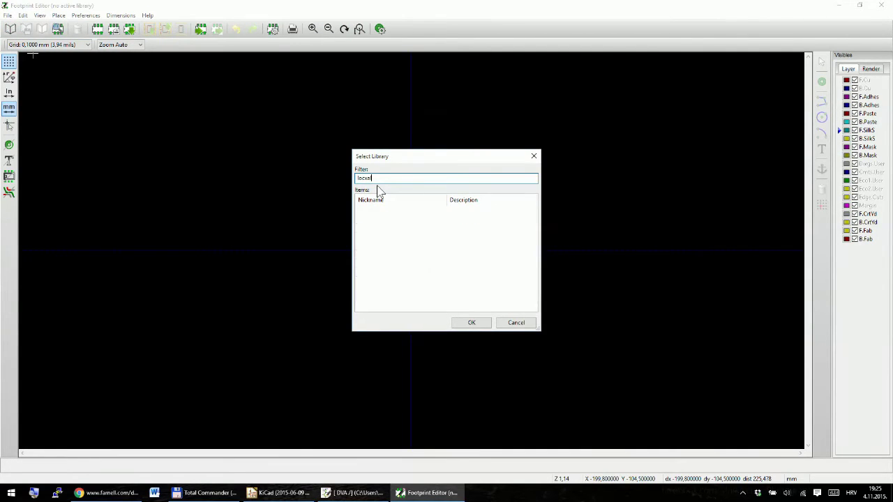
key("BackSpace")
key("BackSpace")
key("BackSpace")
double_click(372, 211)
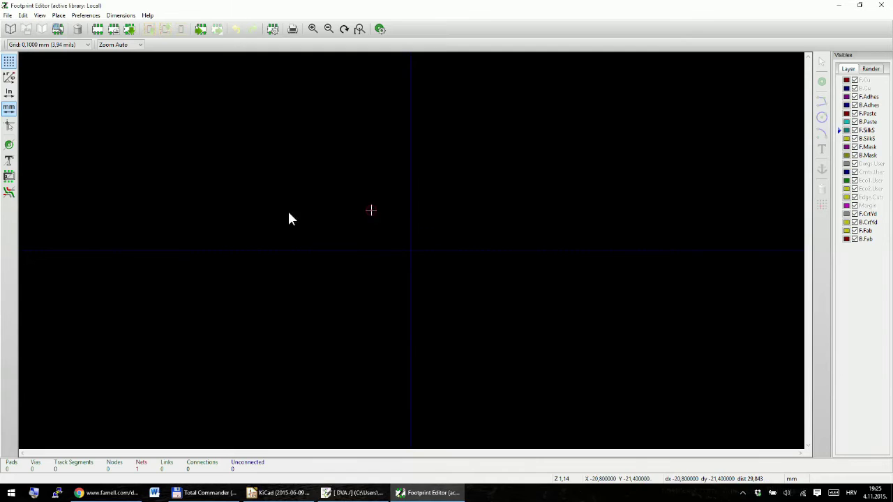
Create the new footprint 3_WIRE_SW, moving its value text up and REF** down
left_click(97, 28)
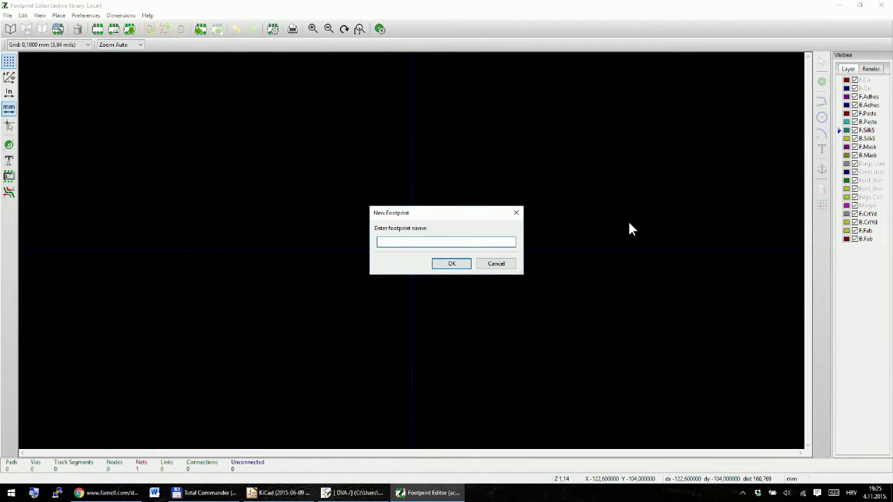
type("3_WIRE_SW")
key("Return")
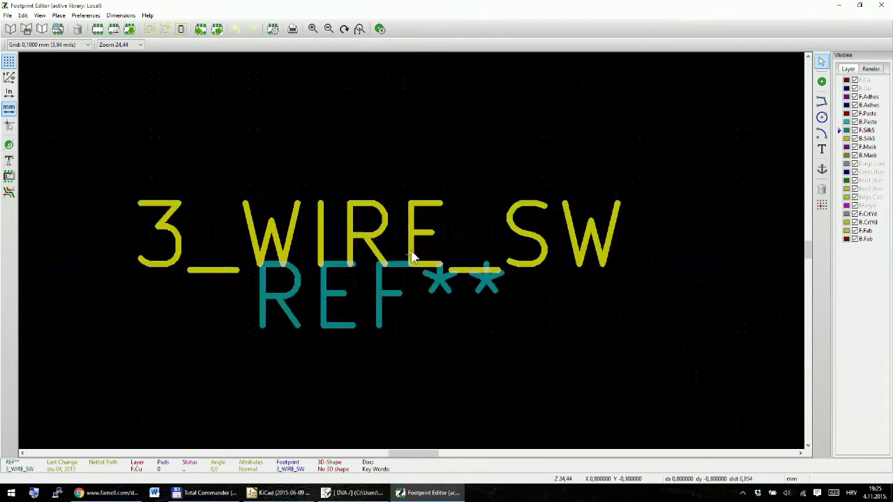
scroll(412, 257, "down", 2)
left_click_drag(387, 241, 389, 88)
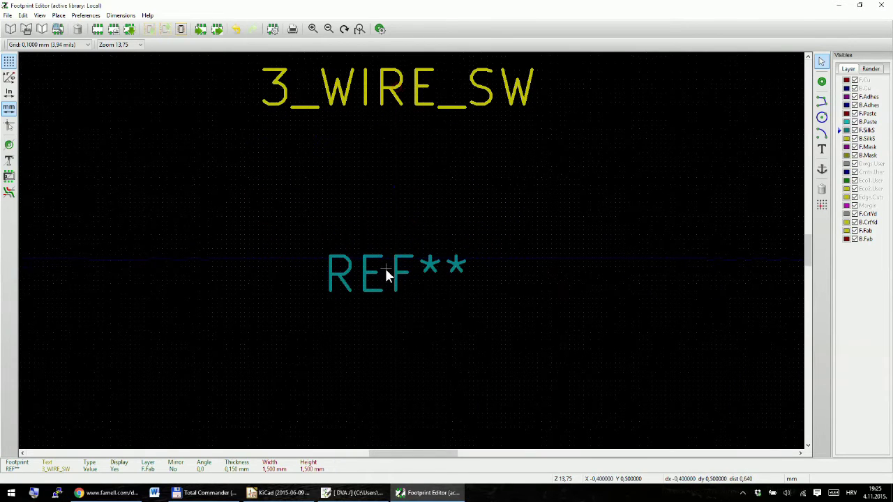
left_click_drag(384, 267, 399, 405)
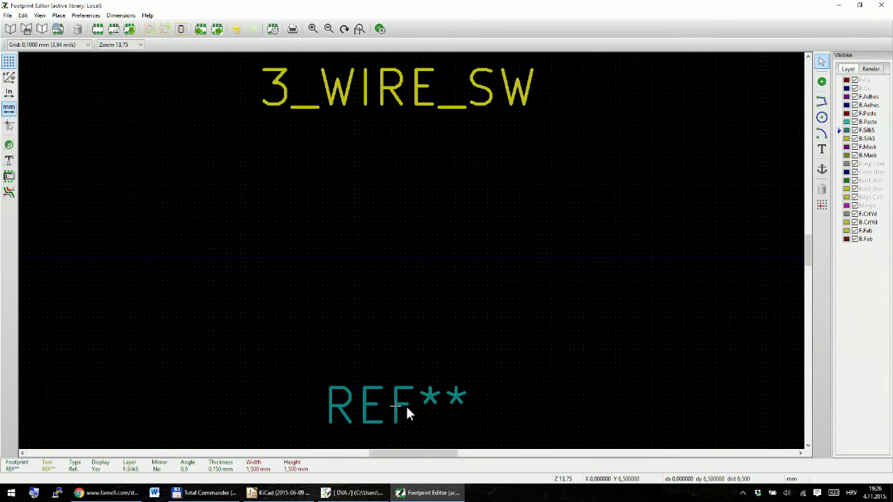
scroll(406, 404, "down", 5)
scroll(412, 258, "up", 2)
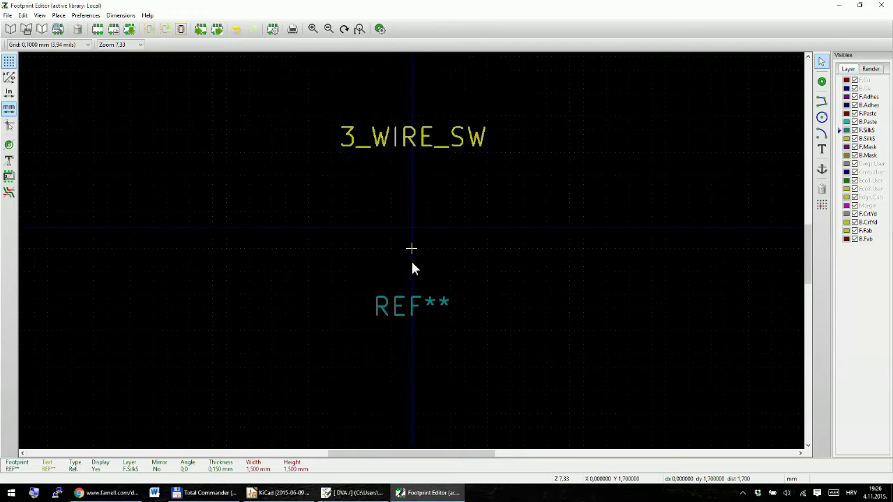
left_click(349, 493)
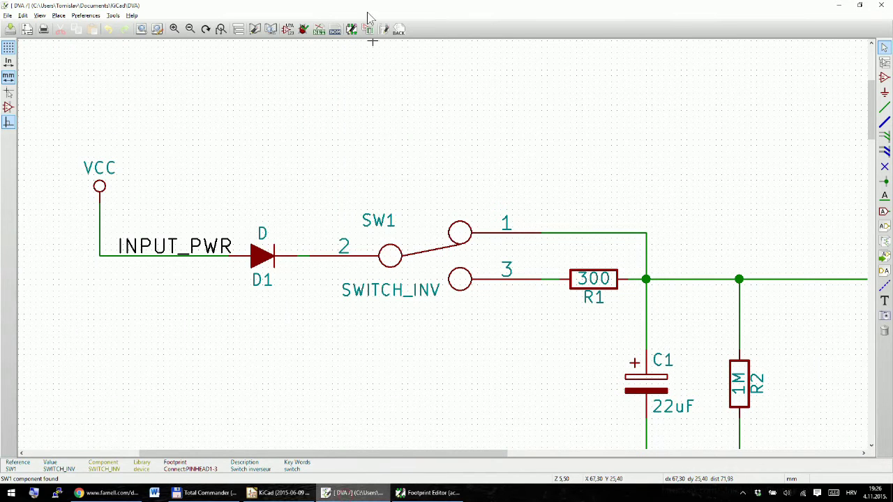
left_click(386, 33)
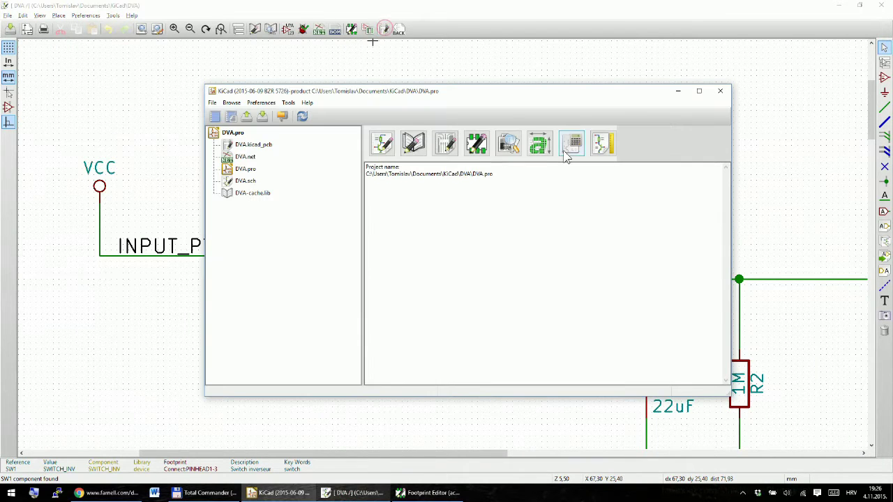
left_click(445, 145)
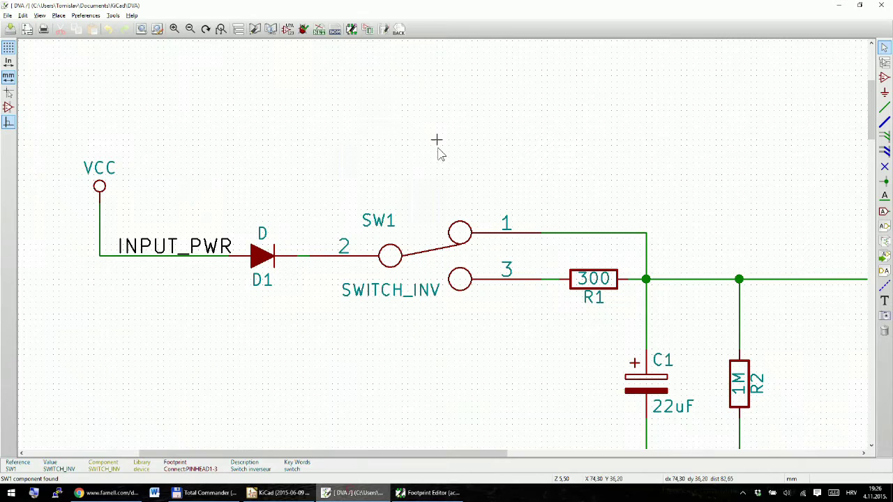
double_click(447, 264)
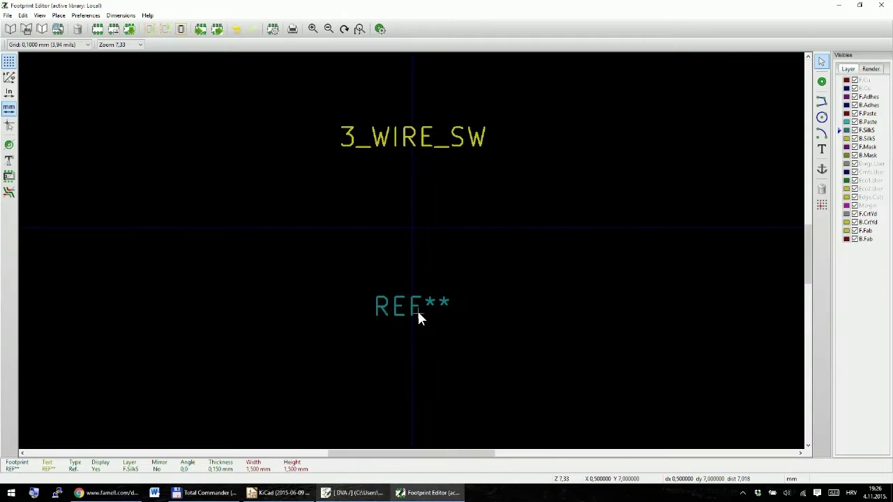
Change the reference to SW** and make the 3_WIRE_SW value text invisible
double_click(404, 304)
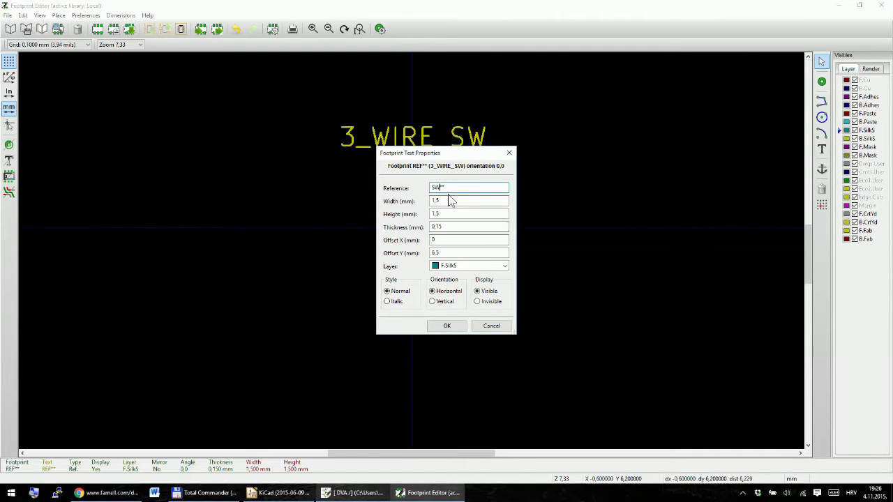
key("Escape")
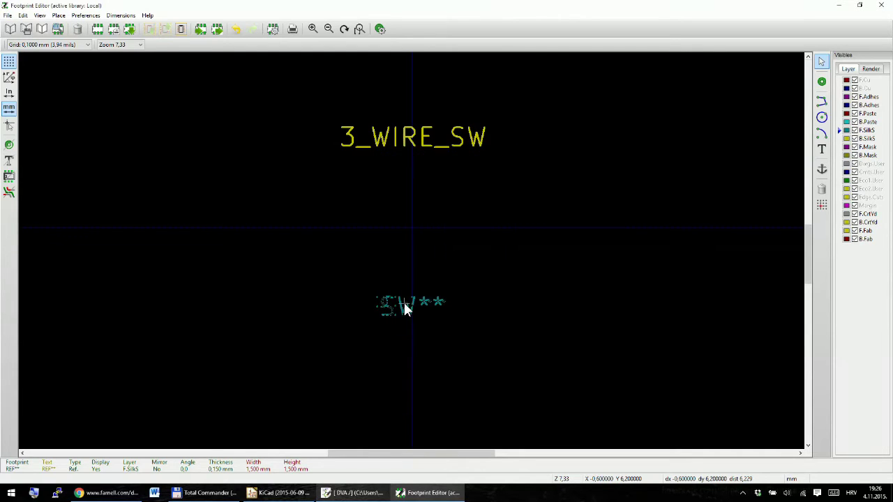
double_click(411, 140)
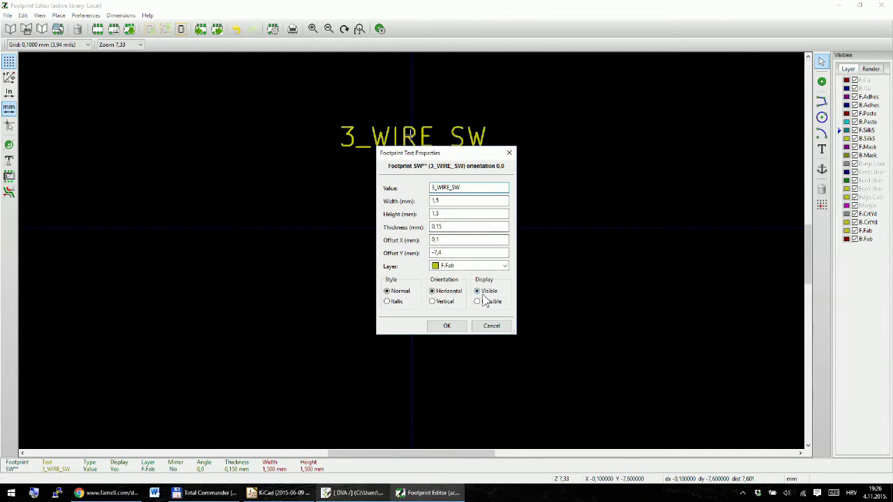
left_click(449, 326)
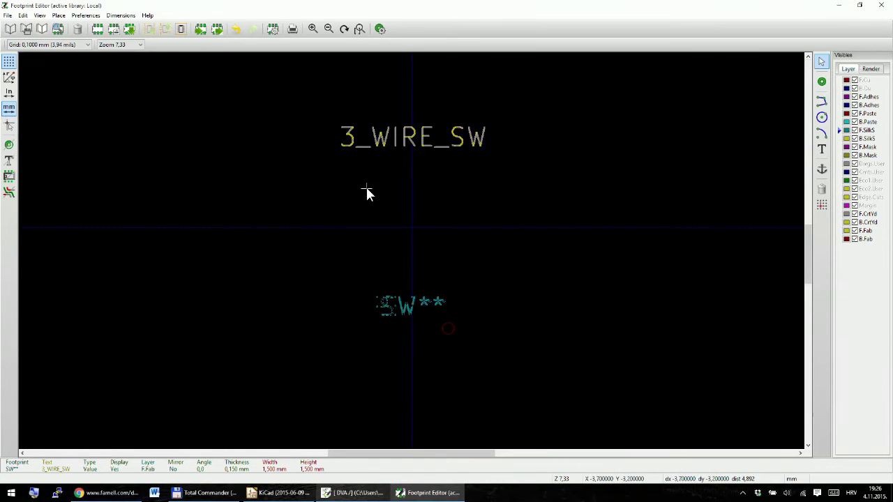
scroll(427, 279, "down", 1)
scroll(463, 265, "up", 2)
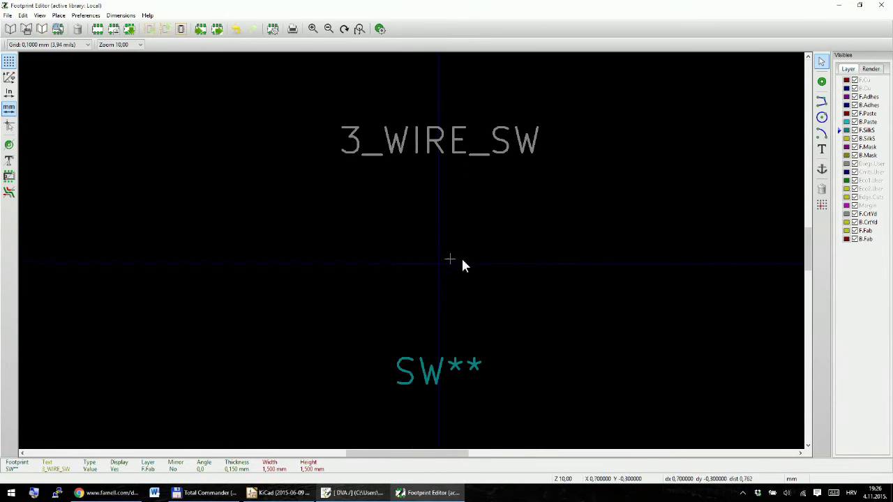
Place one round pad above-left of the origin
left_click(822, 82)
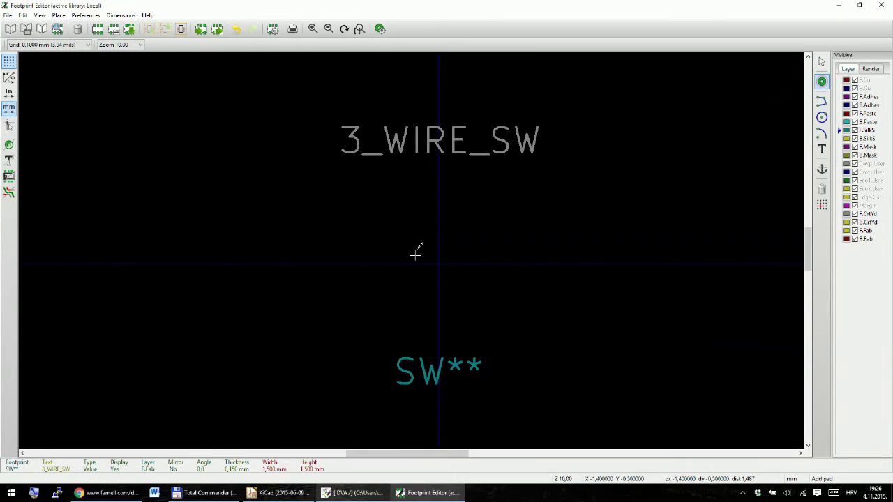
left_click(387, 215)
key("Escape")
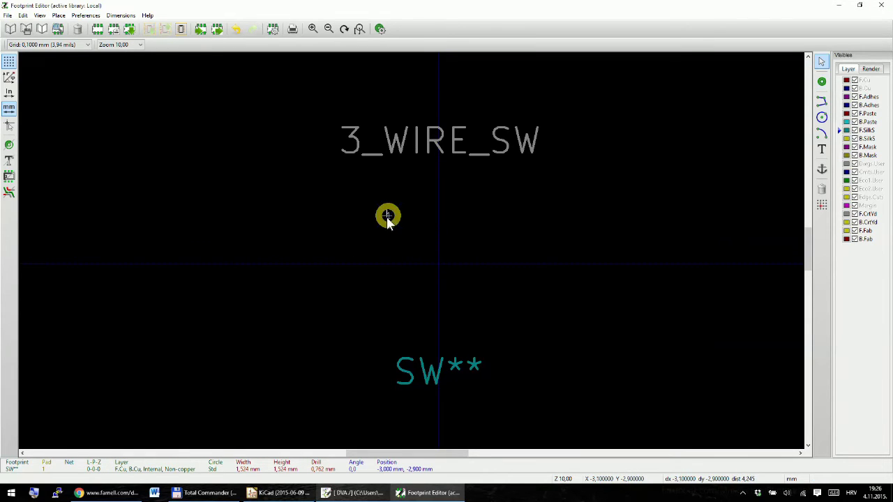
In pad 1's properties, set the drill size to 2.5 mm
double_click(388, 218)
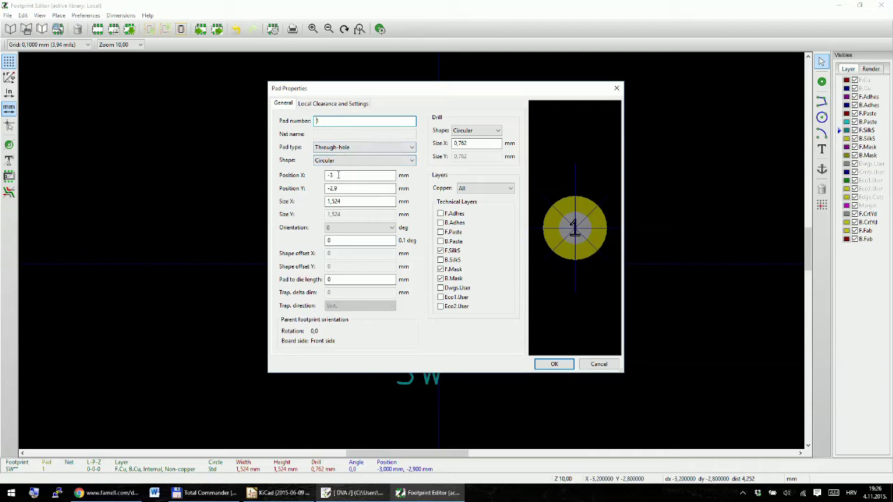
double_click(341, 201)
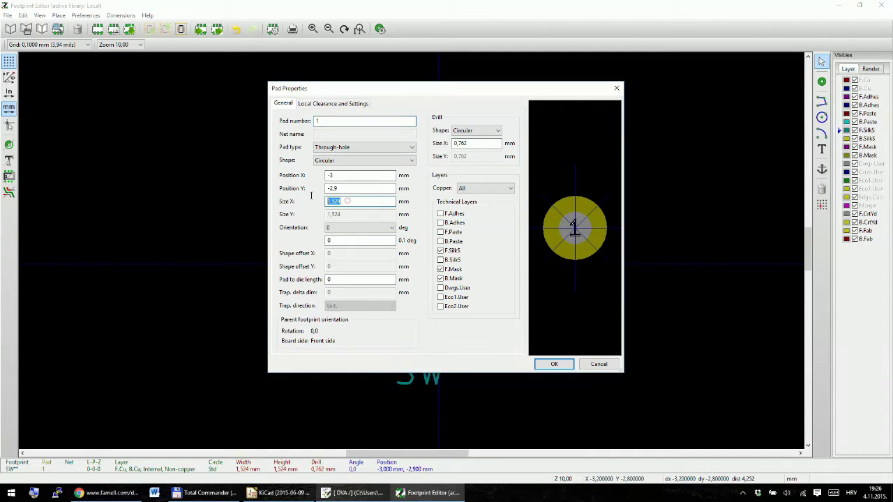
type("4")
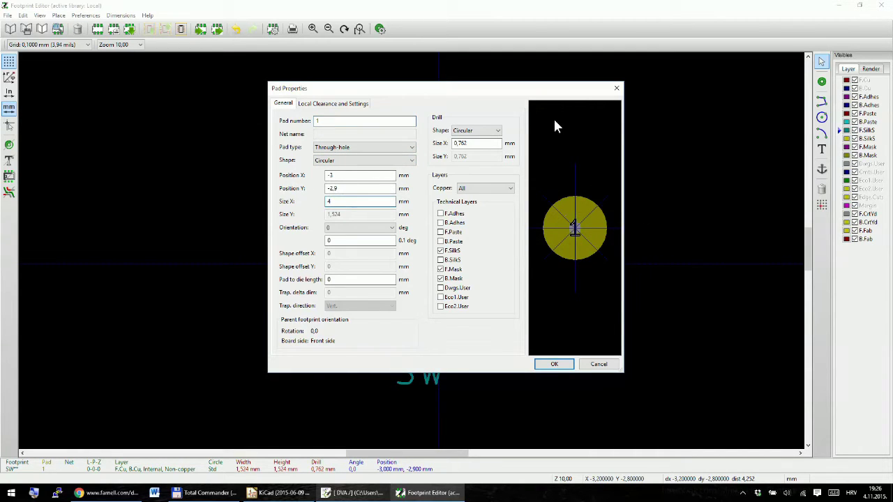
double_click(470, 143)
type("2")
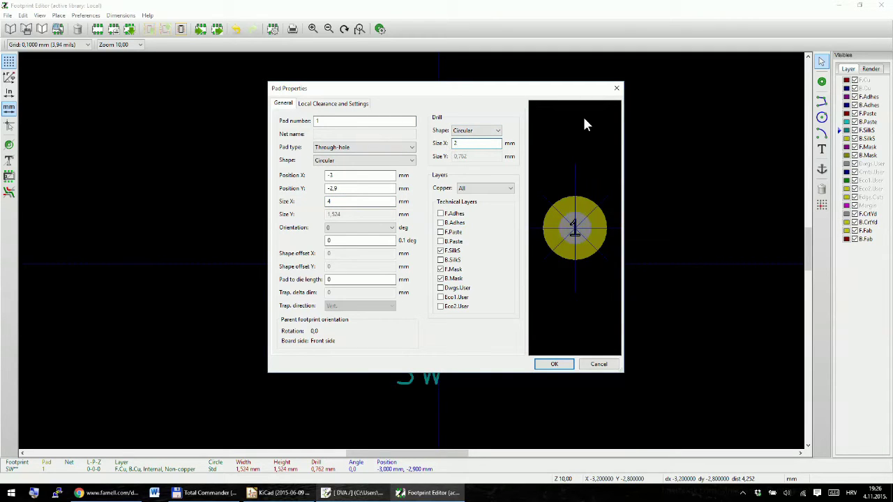
type(",5")
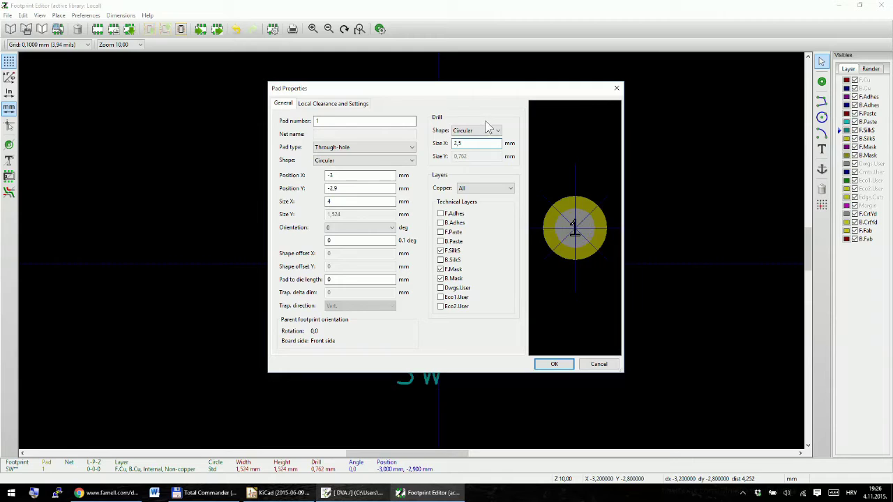
Make pad 1 rectangular at 4.5 × 4.5 mm and apply the changes
double_click(330, 201)
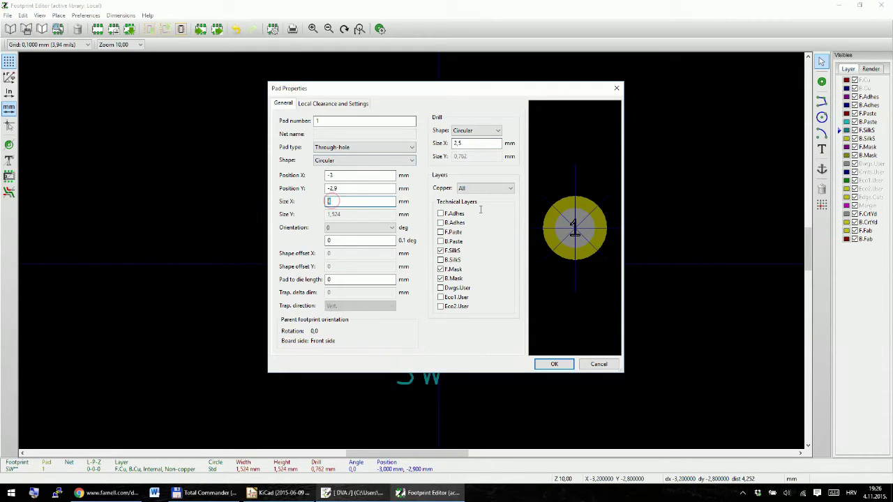
type("4,5")
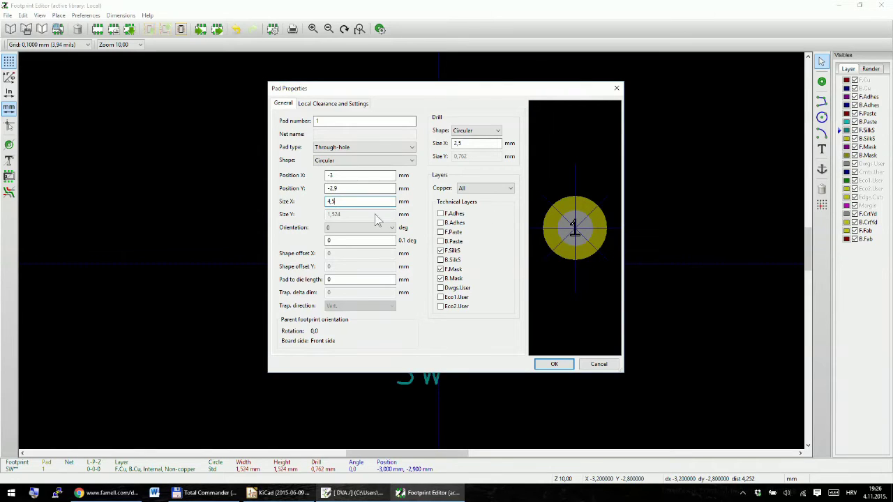
left_click(346, 161)
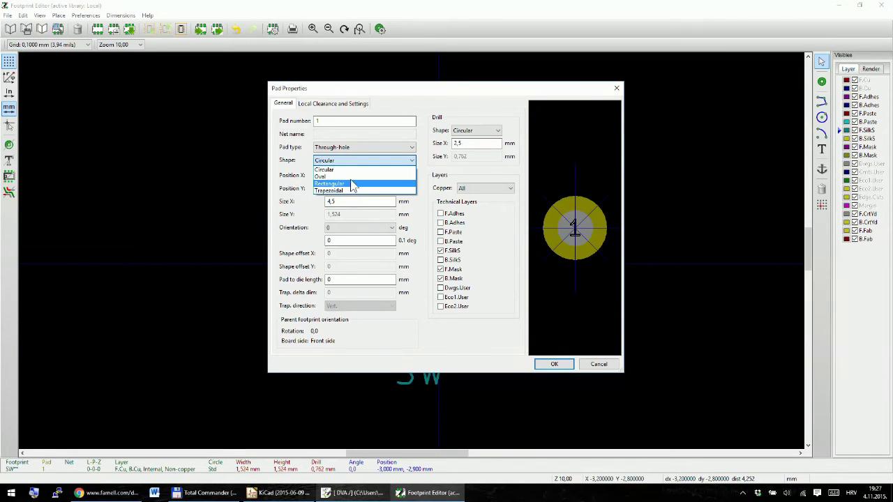
left_click(346, 184)
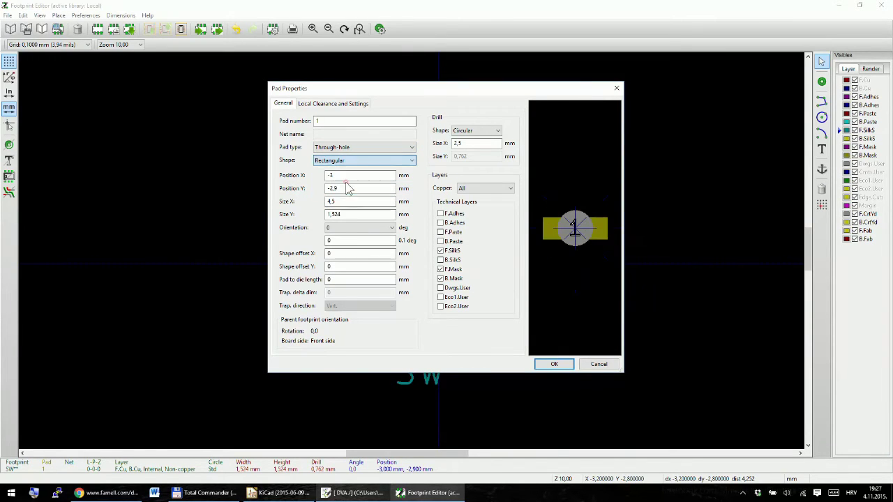
left_click_drag(346, 214, 304, 219)
type("4,5")
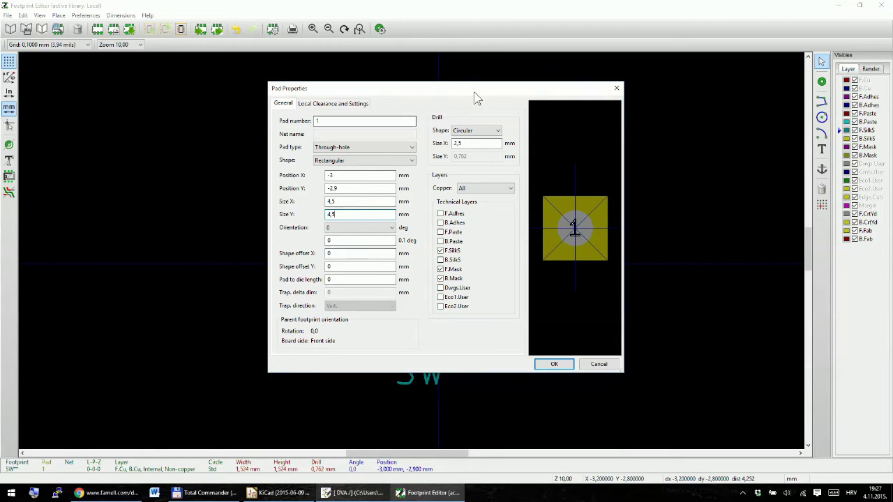
mouse_move(473, 92)
left_mouse_down()
mouse_move(439, 93)
mouse_move(474, 94)
left_mouse_up()
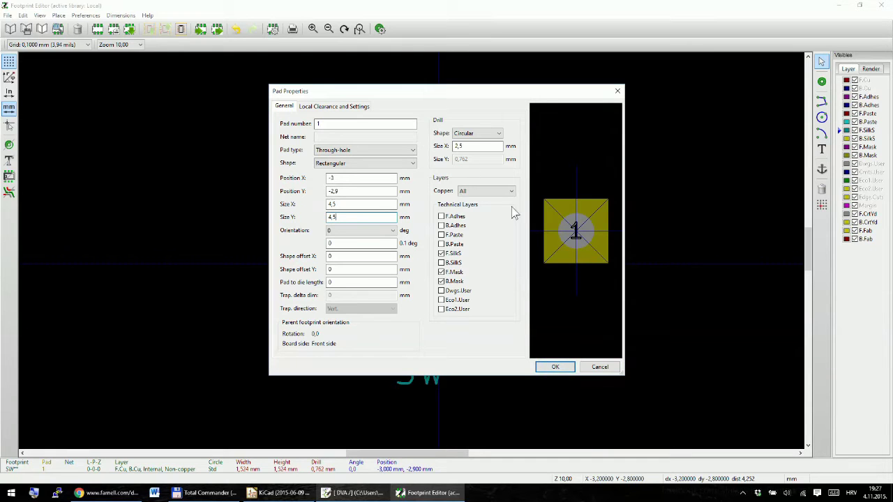
left_click(556, 367)
Move the 3_WIRE_SW label above the pad and SW** below it, then reopen pad 1's properties
scroll(391, 205, "down", 1)
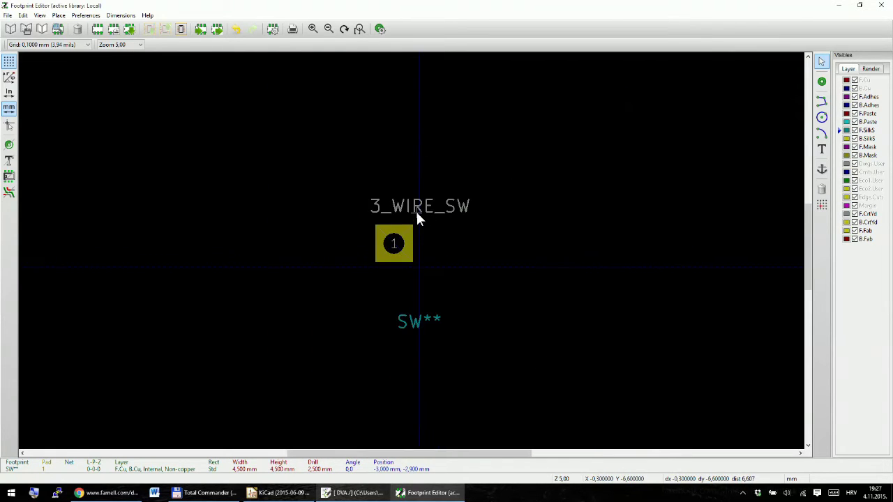
left_click_drag(416, 209, 413, 135)
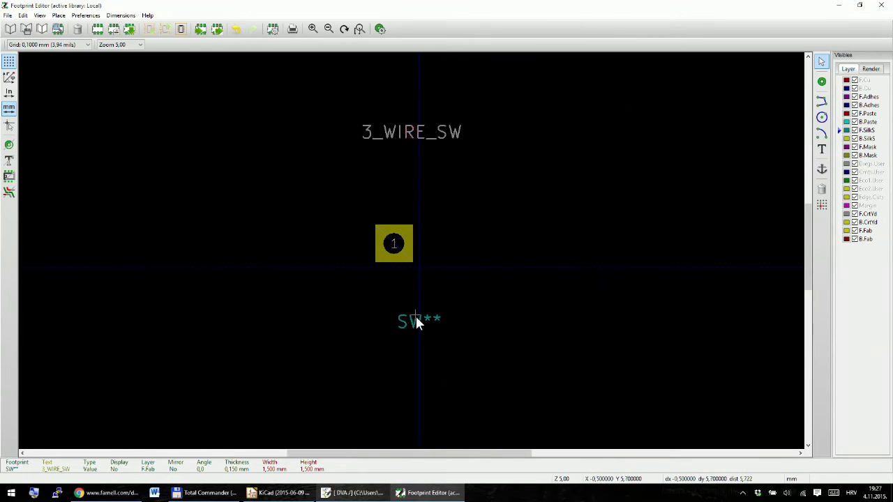
left_click_drag(416, 319, 419, 373)
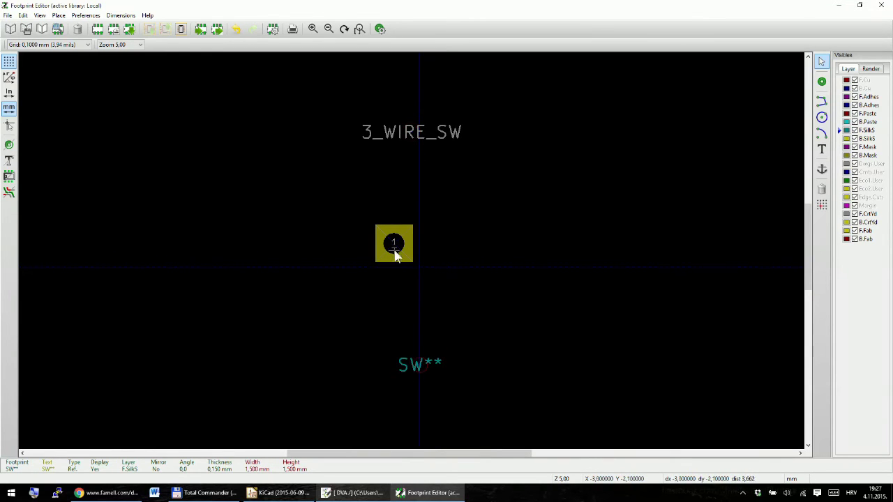
double_click(395, 251)
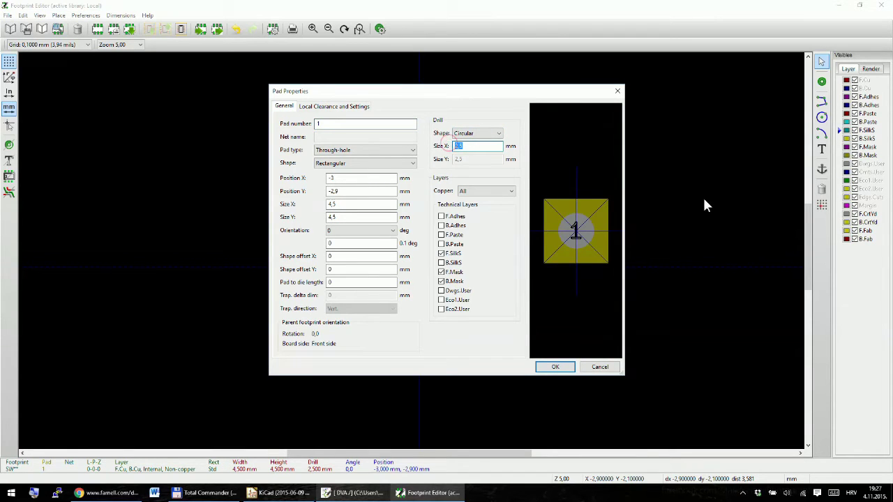
Give pad 1 a 2 mm drill, a 4 × 4 mm size and position −3, −3
type("2")
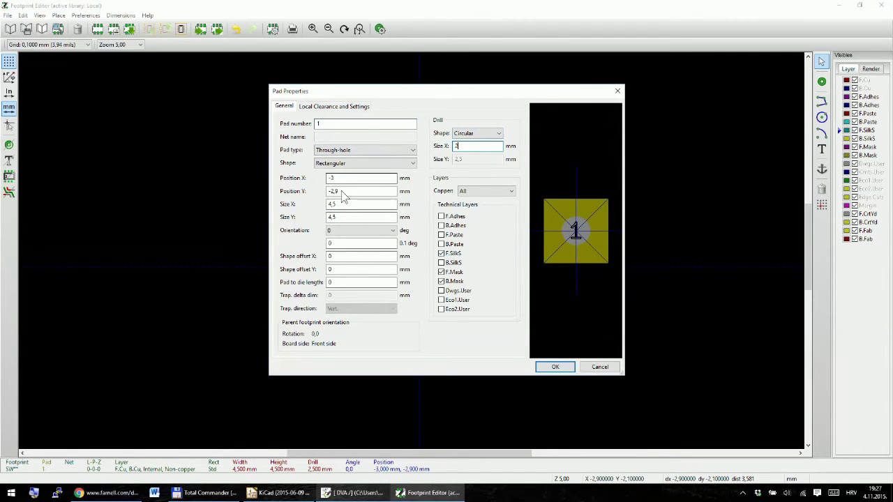
left_click_drag(344, 205, 289, 199)
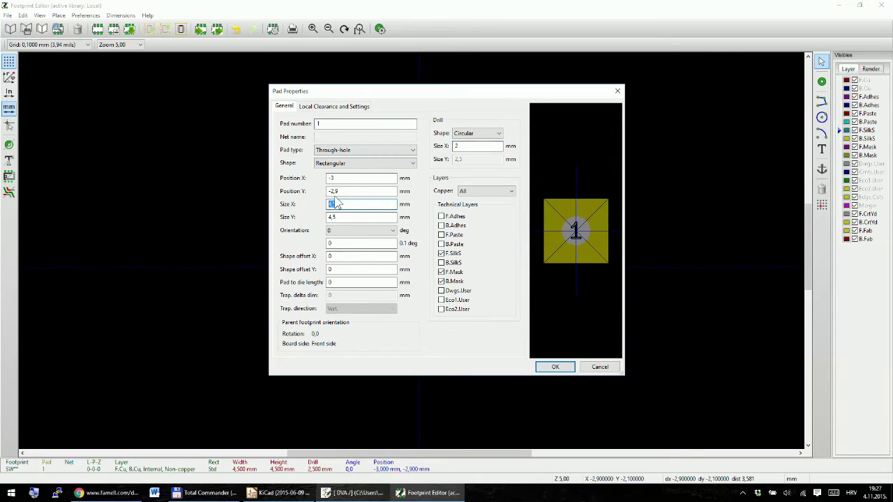
type("4")
key("Tab")
type("4")
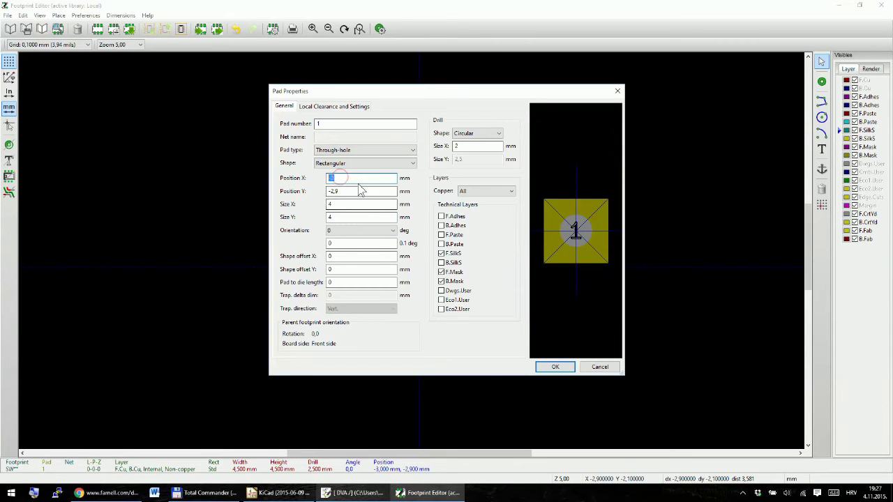
left_click_drag(346, 191, 283, 192)
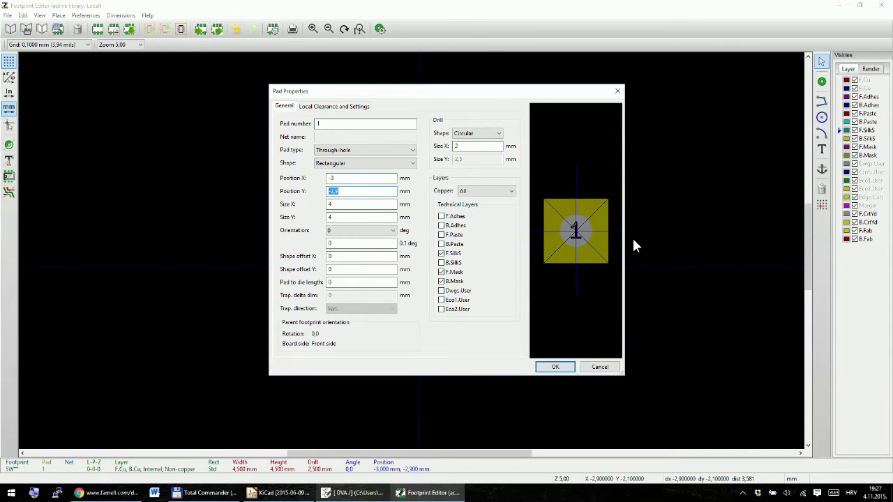
key("Return")
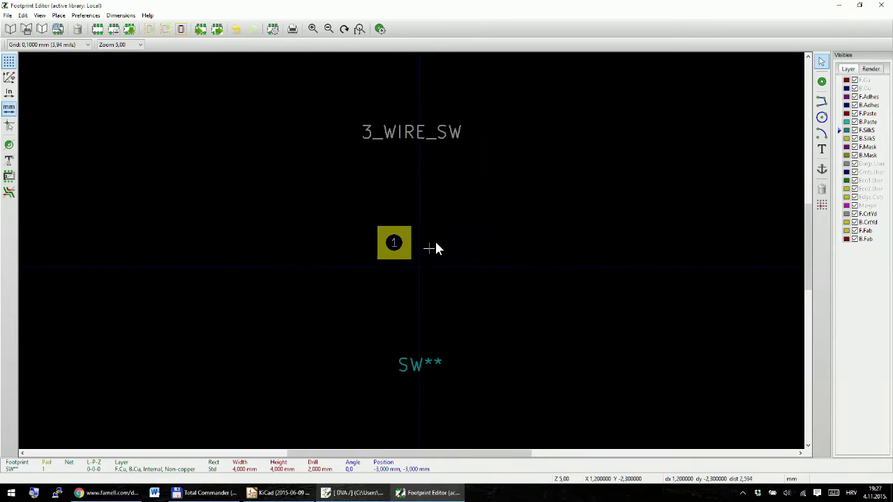
Set the grid spacing to 1.0000 mm
scroll(434, 239, "up", 3)
scroll(390, 258, "up", 1)
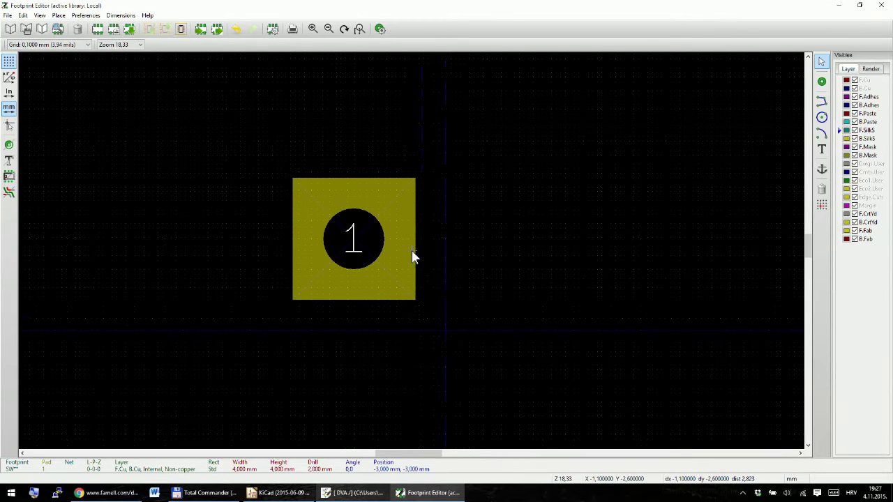
right_click(396, 110)
mouse_move(448, 206)
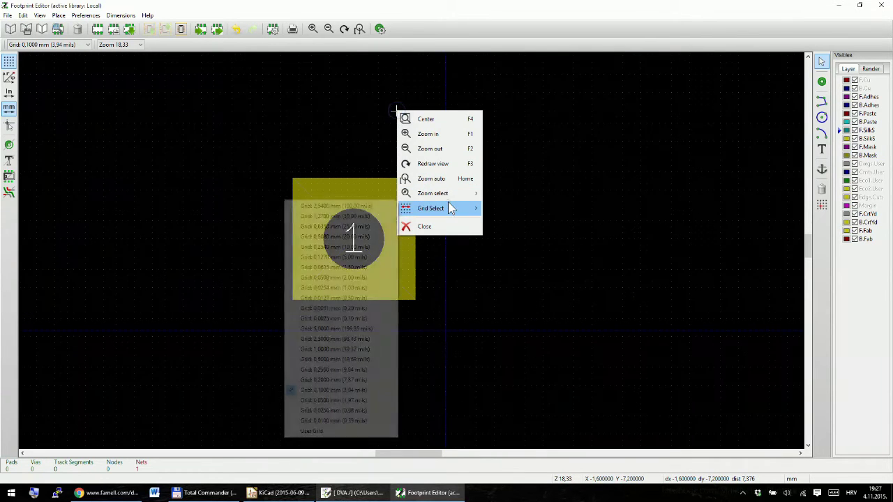
left_click(345, 348)
Reposition pad 1 so it snaps onto the 1 mm grid
scroll(414, 255, "down", 3)
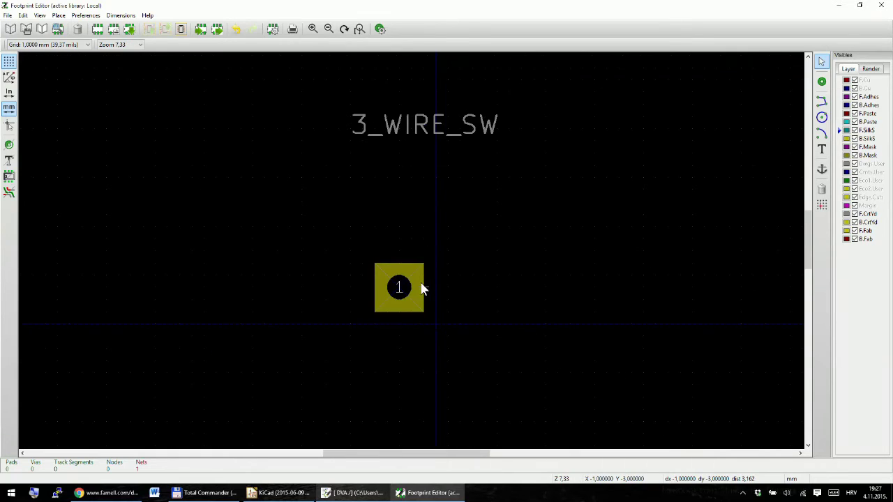
left_click_drag(399, 289, 397, 274)
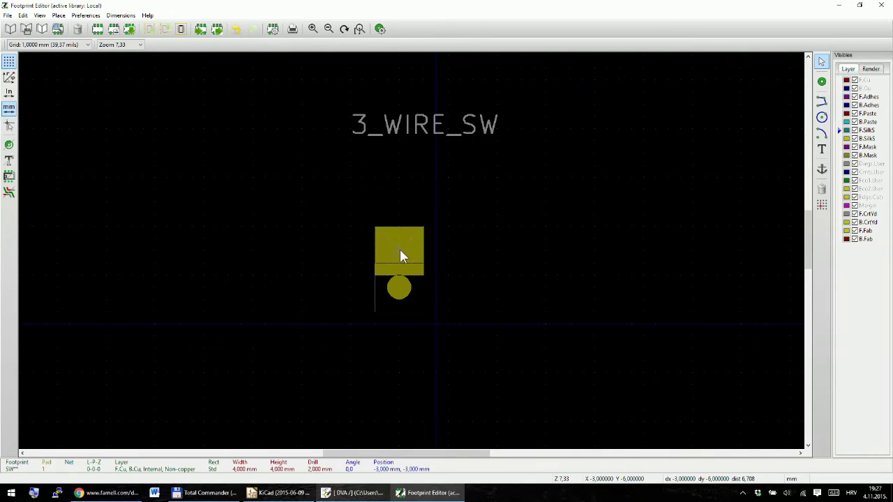
left_click(400, 252)
scroll(427, 309, "down", 1)
scroll(411, 248, "up", 2)
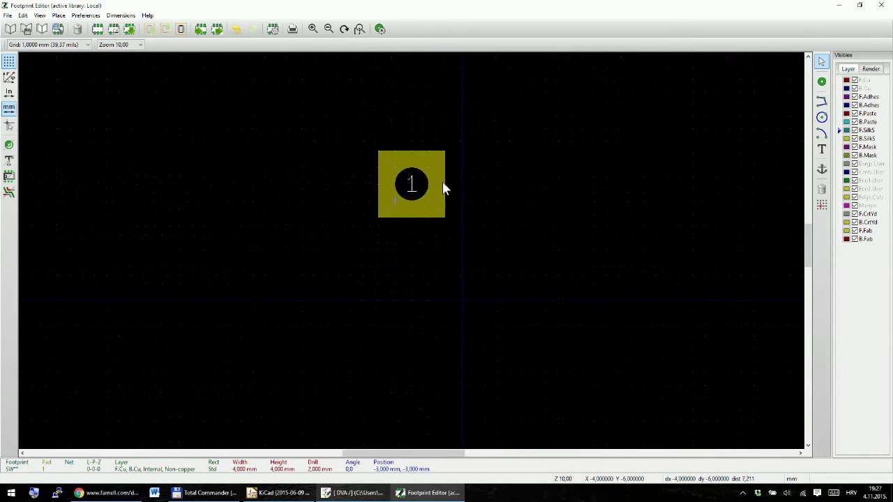
Add an identical square pad 2 directly below pad 1
left_click(821, 81)
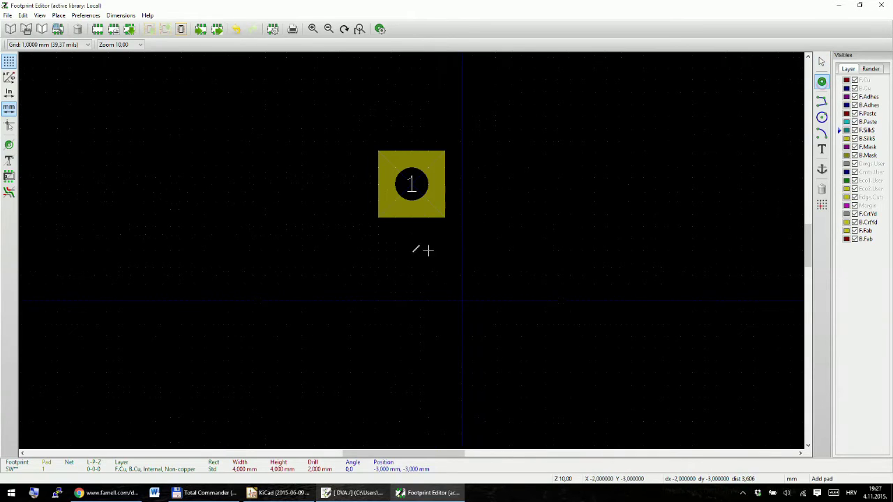
left_click(428, 284)
key("Escape")
key("m")
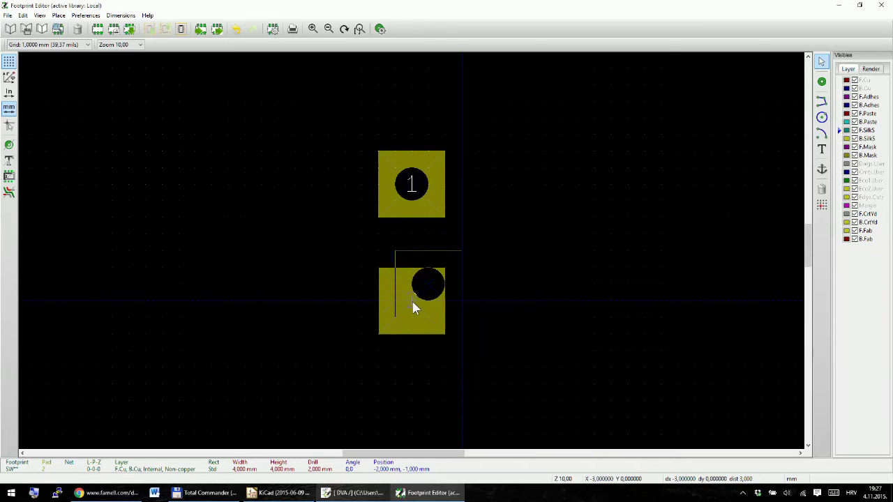
left_click(413, 281)
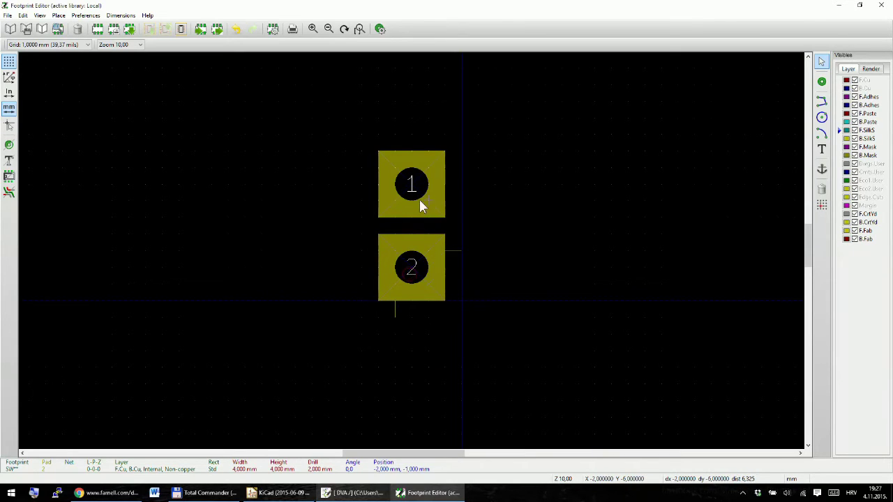
scroll(421, 203, "down", 2)
scroll(412, 263, "up", 2)
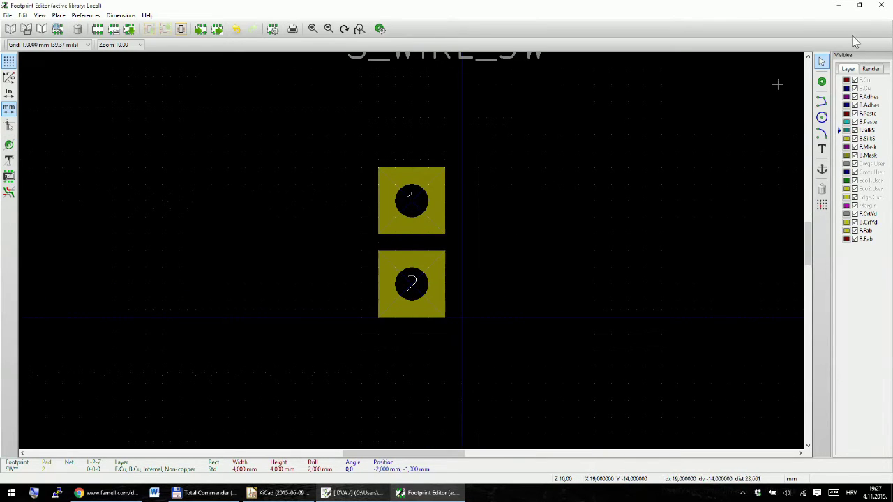
left_click(823, 64)
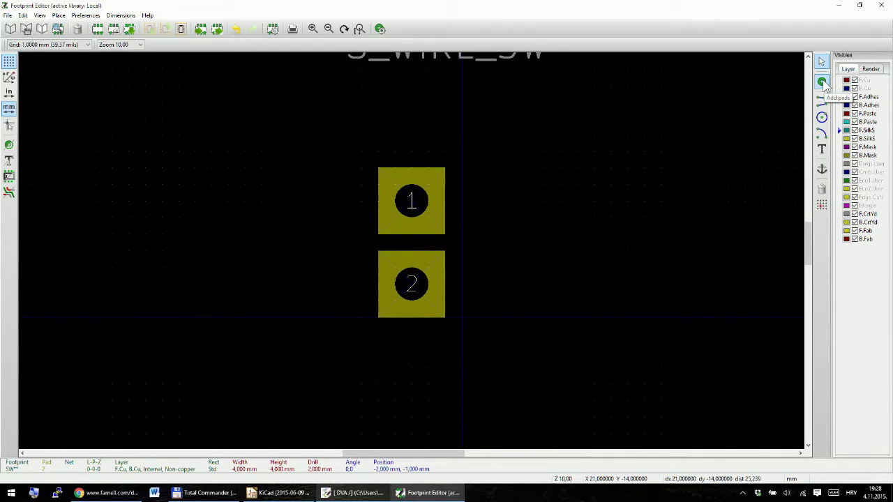
Add square pad 3 aligned beneath pad 2, then reset the relative origin
left_click(408, 372)
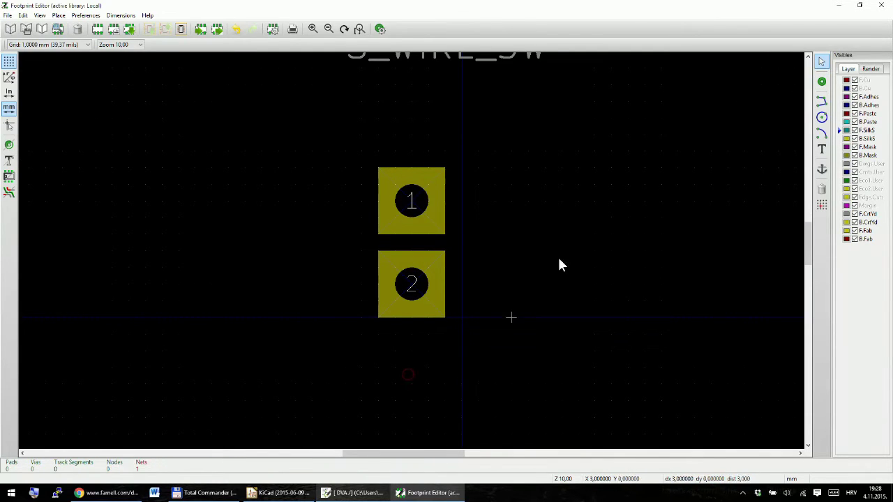
left_click(821, 81)
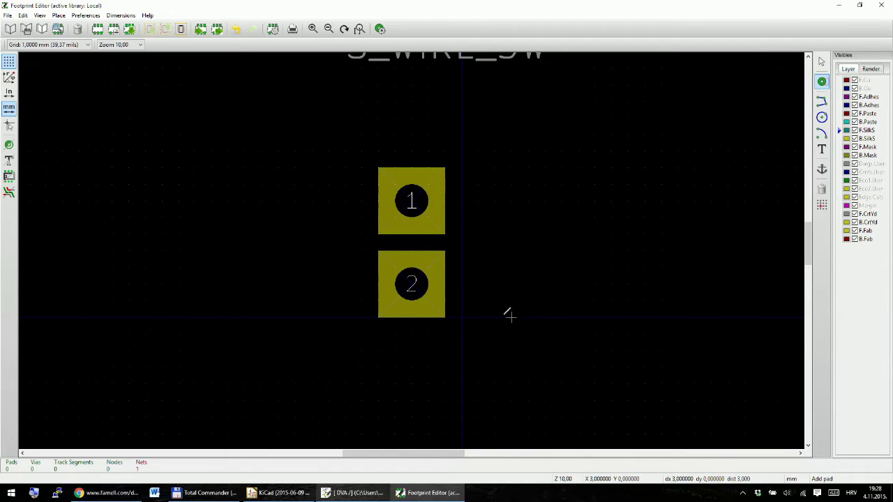
left_click(413, 383)
key("Escape")
left_click_drag(410, 382, 408, 373)
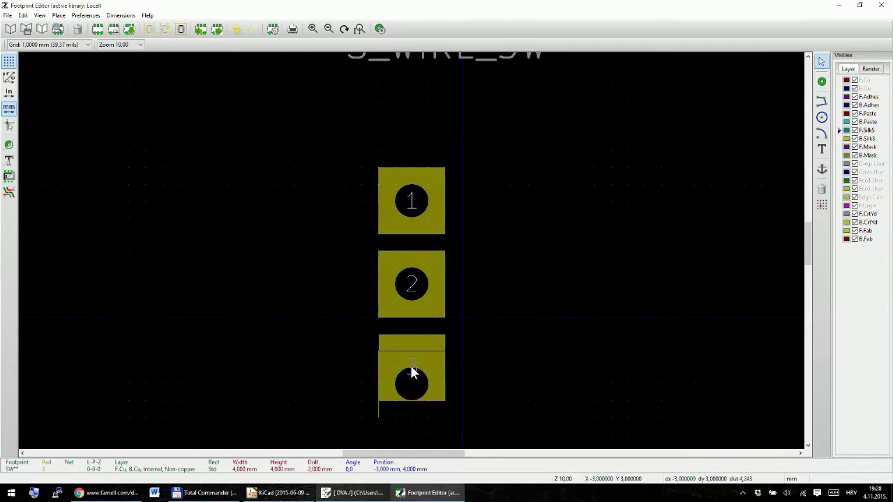
scroll(408, 337, "down", 3)
scroll(418, 216, "up", 2)
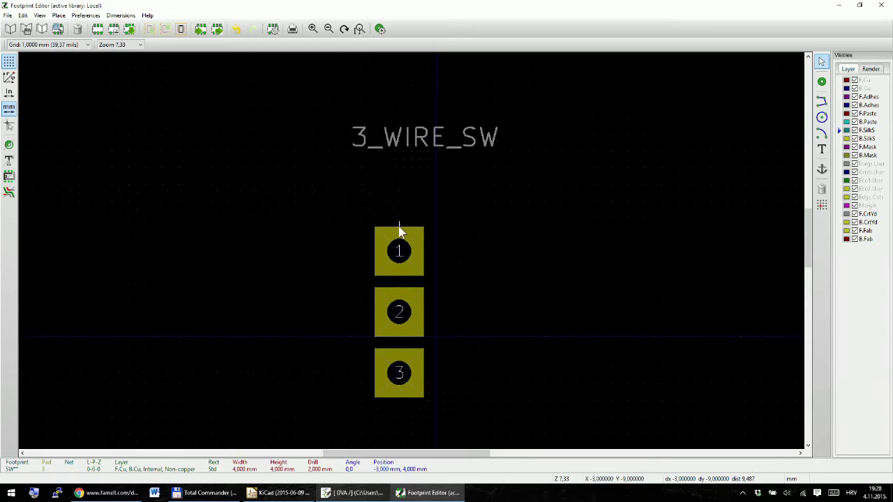
key("space")
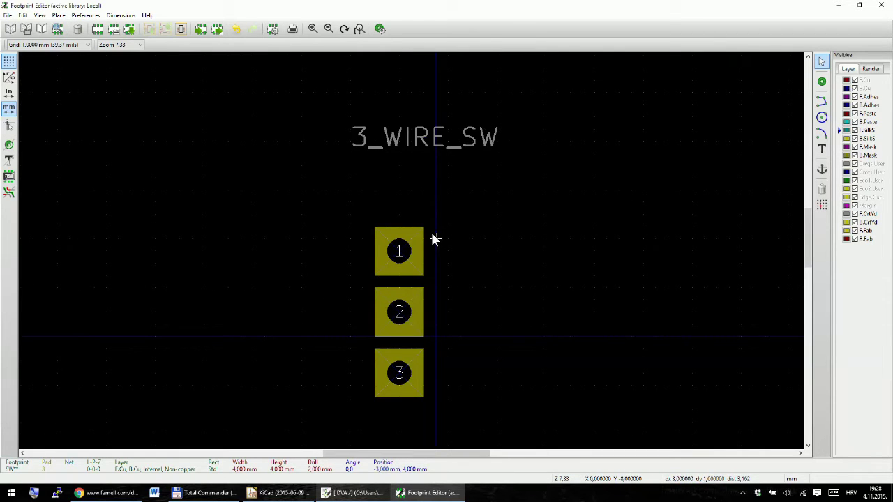
Place a new fourth pad to the right of the 3_WIRE_SW footprint
scroll(410, 254, "down", 2)
scroll(411, 254, "down", 1)
scroll(409, 254, "up", 2)
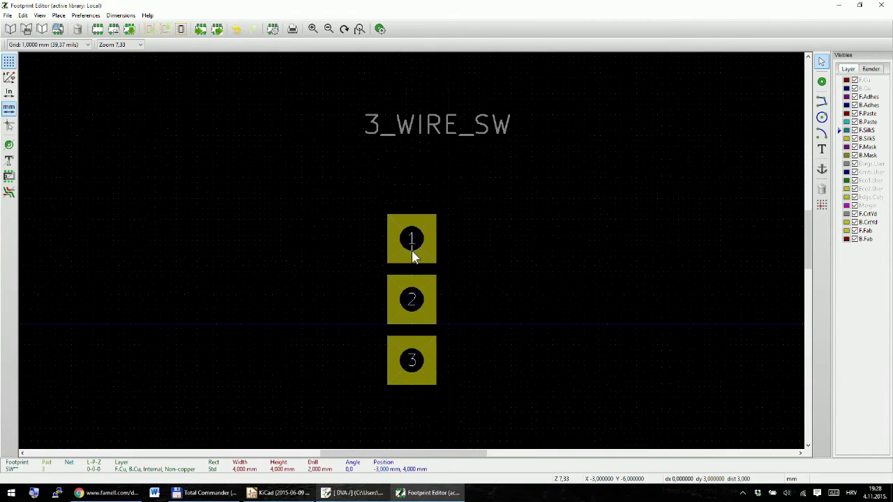
scroll(411, 256, "down", 1)
scroll(412, 257, "up", 3)
scroll(413, 257, "down", 1)
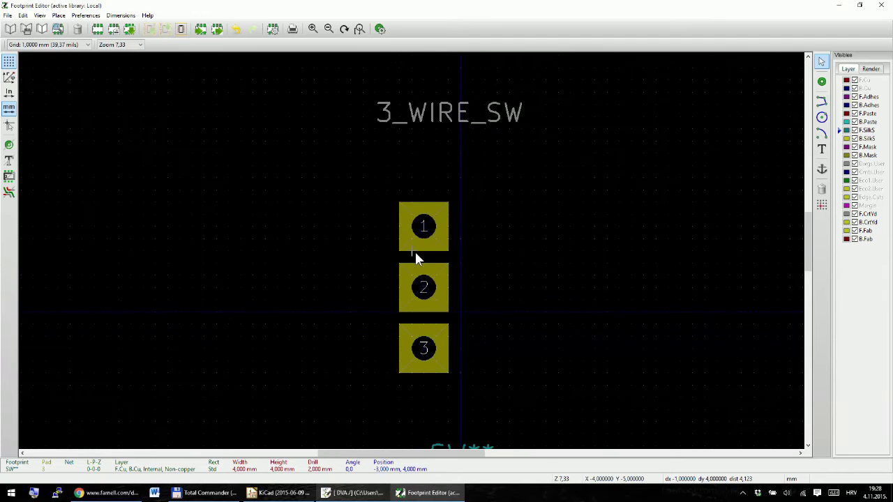
scroll(411, 256, "up", 1)
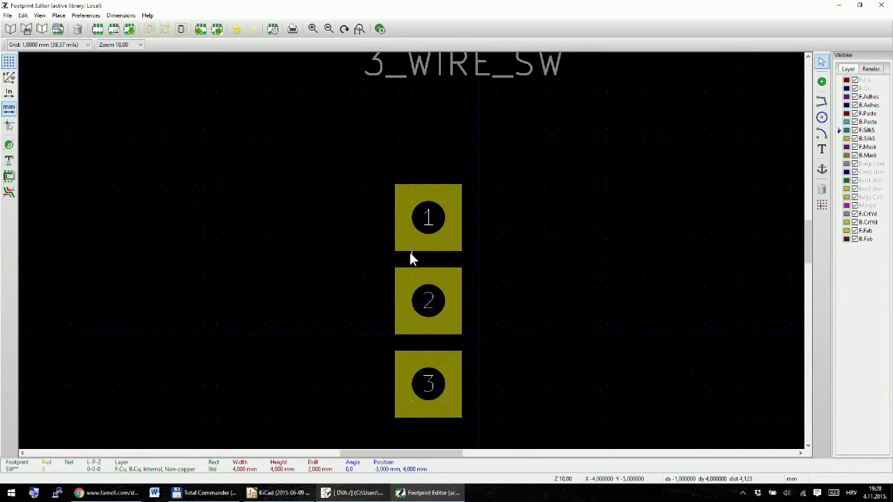
left_click(822, 82)
left_click(562, 200)
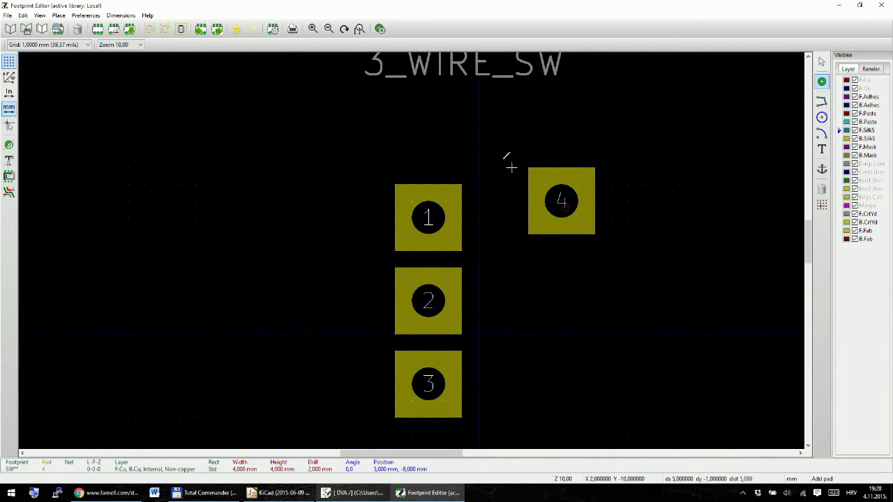
Make pad 4 a circular NPTH mechanical hole with a 3 mm drill size
double_click(559, 201)
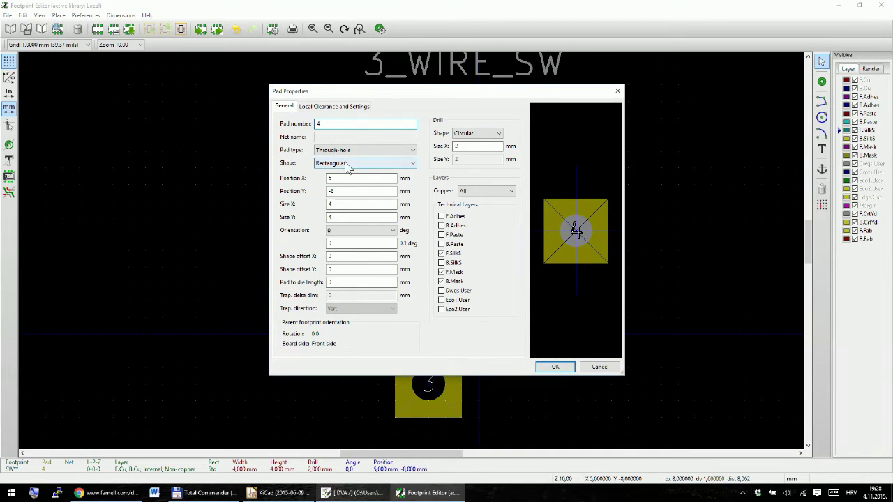
left_click(339, 151)
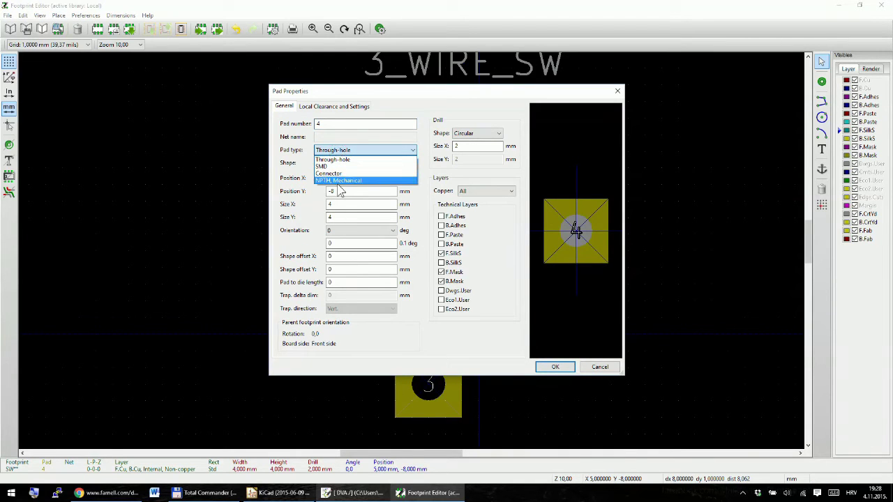
left_click(339, 181)
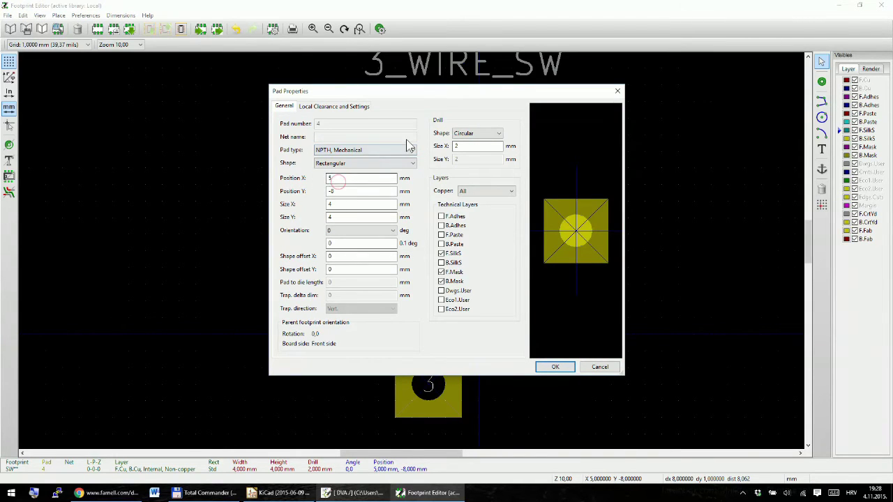
left_click(340, 163)
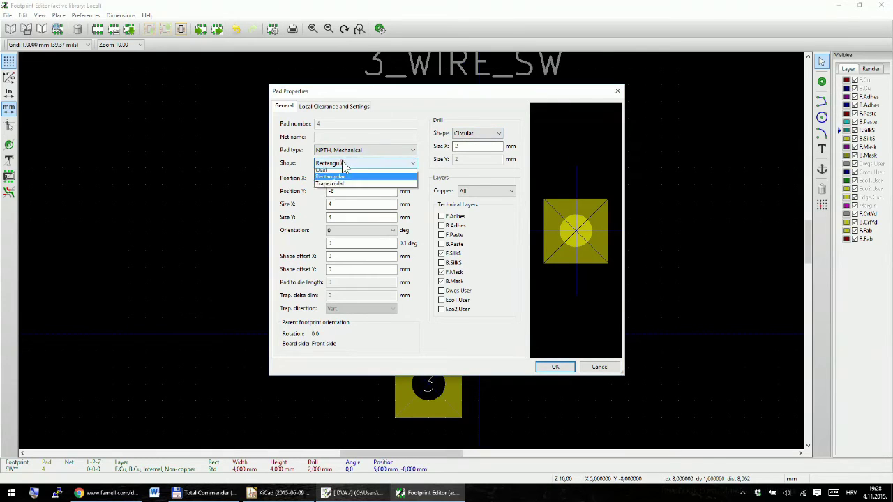
left_click(326, 172)
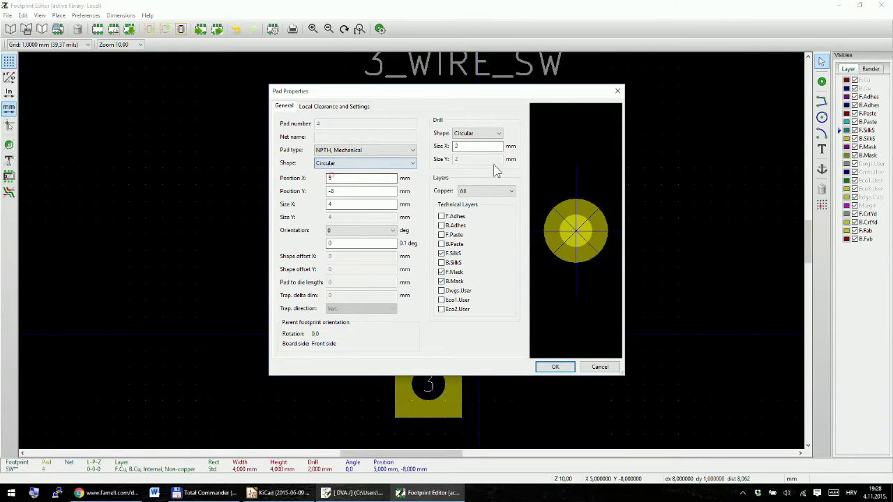
double_click(460, 146)
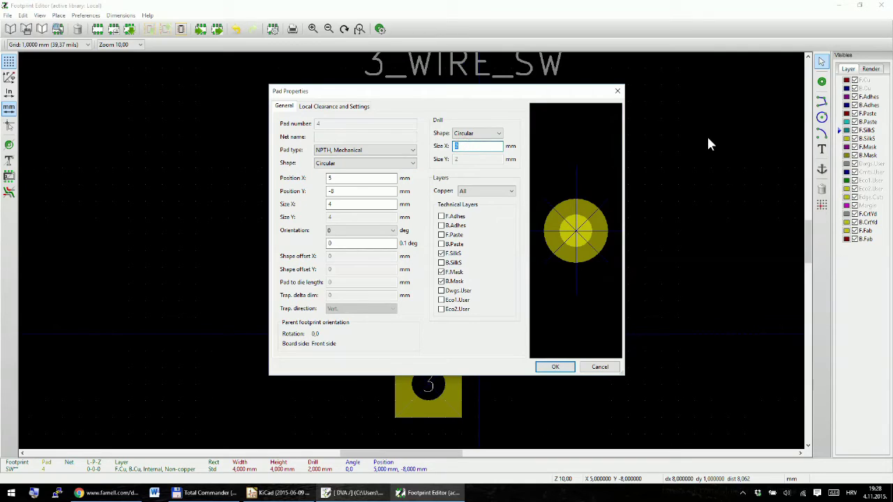
type("3")
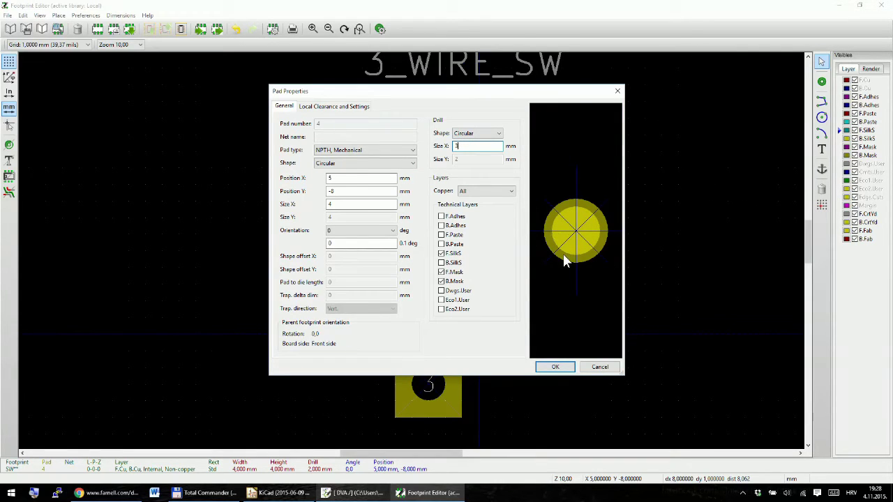
left_click(554, 366)
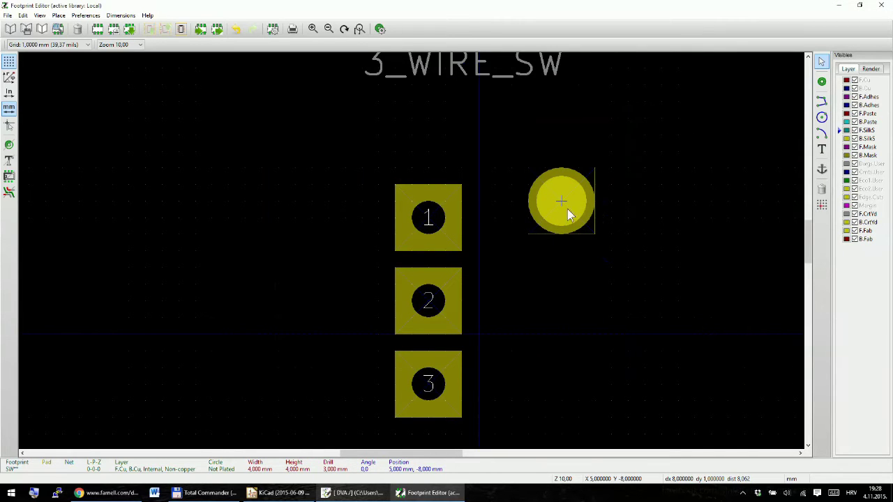
Move the round hole to sit beside pad 1
key("m")
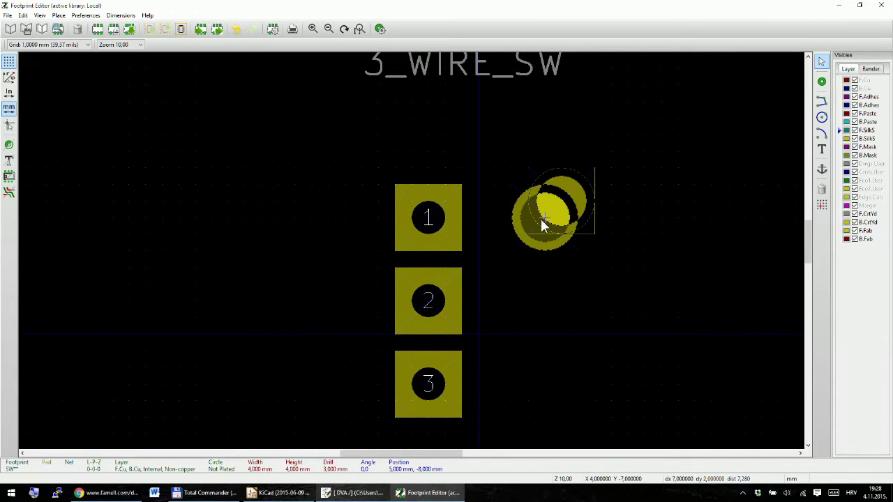
left_click(540, 217)
scroll(584, 323, "down", 1)
scroll(385, 259, "up", 1)
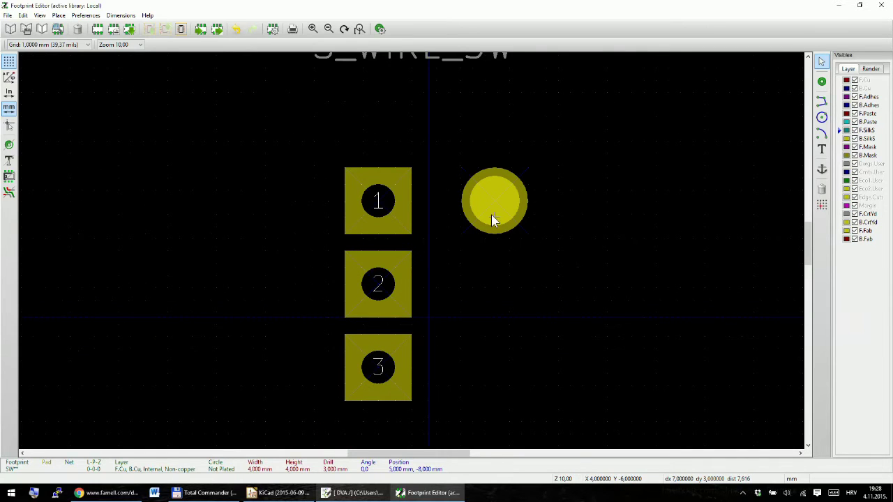
Add two more round holes beside pads 2 and 3
left_click(822, 81)
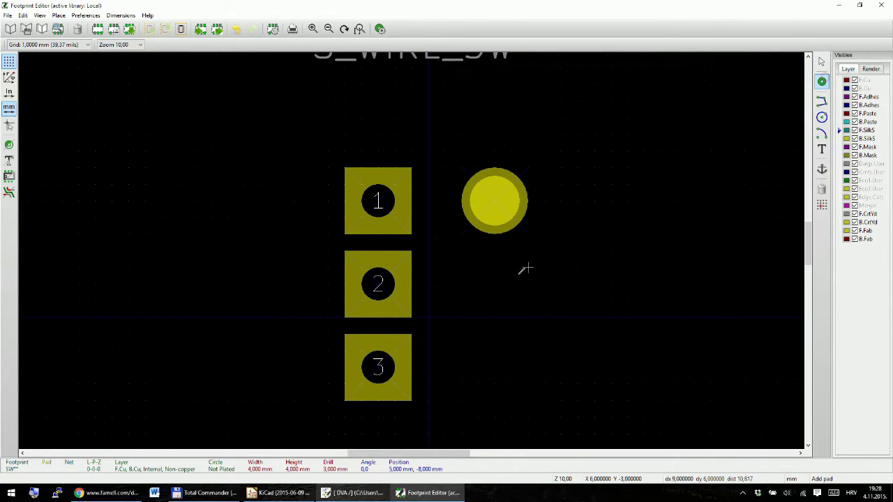
left_click(494, 283)
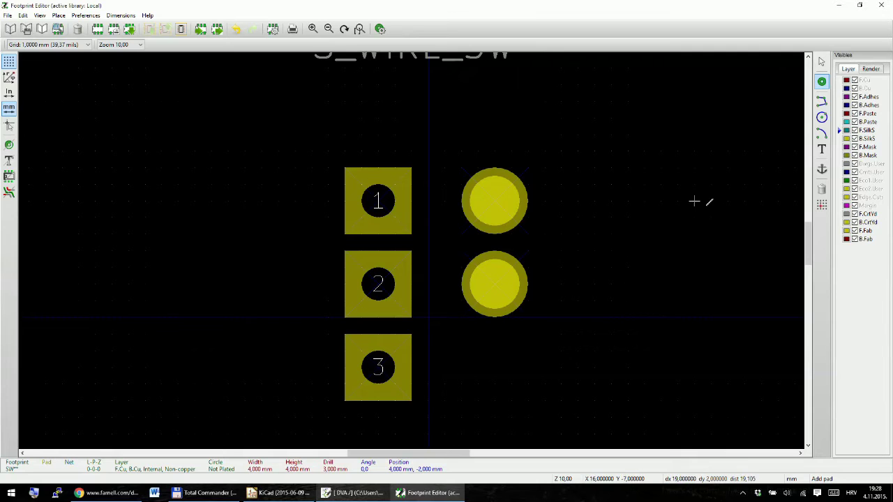
left_click(495, 366)
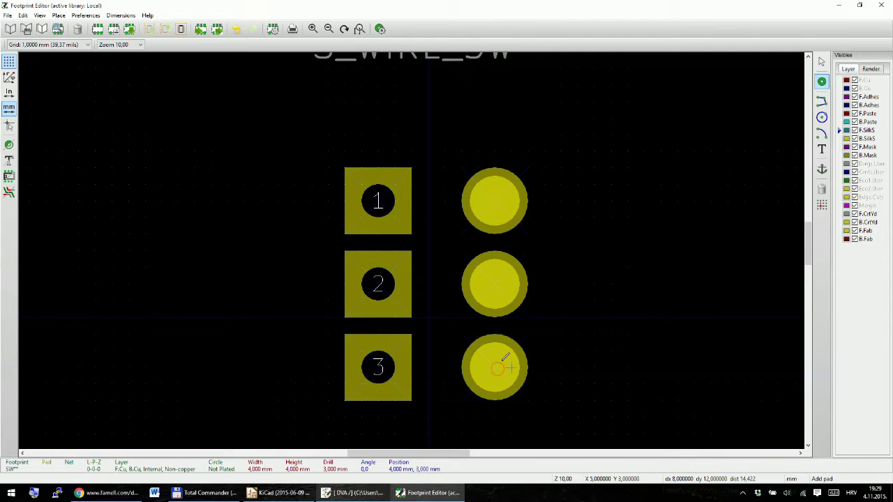
scroll(496, 365, "down", 3)
scroll(390, 220, "up", 2)
scroll(413, 249, "up", 1)
scroll(410, 248, "down", 2)
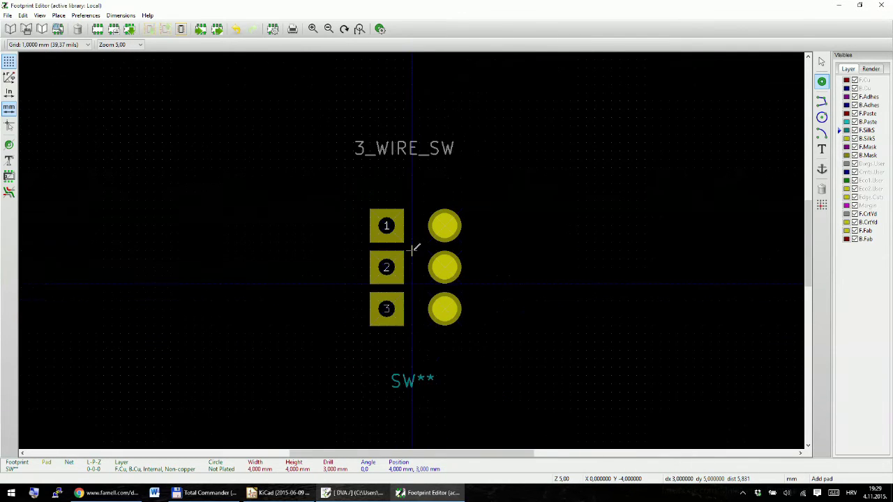
scroll(412, 247, "up", 1)
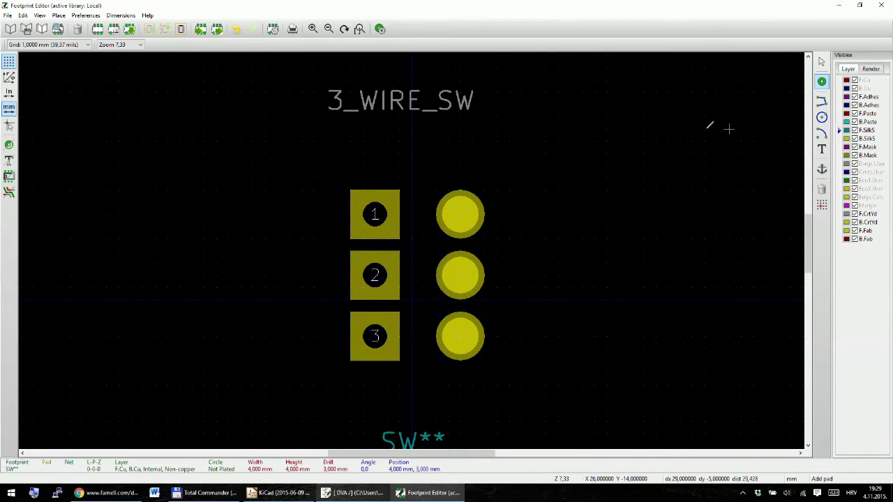
Set the snapping grid to 0.5 mm
right_click(642, 115)
left_click(667, 237)
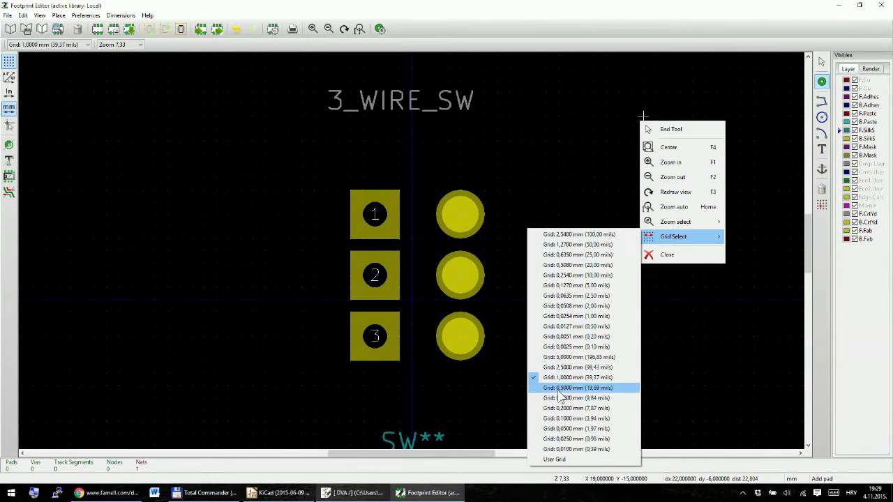
left_click(561, 388)
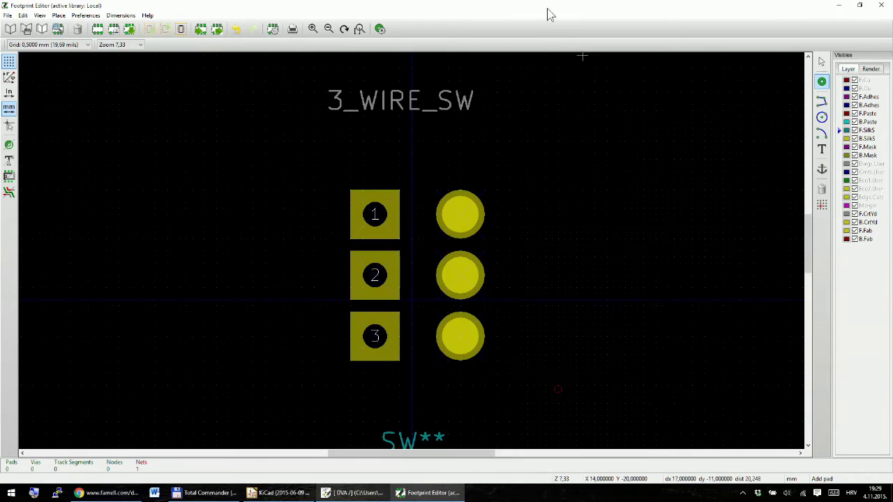
Draw a rectangular graphic-line outline enclosing all six pads
left_click(822, 101)
left_click(344, 183)
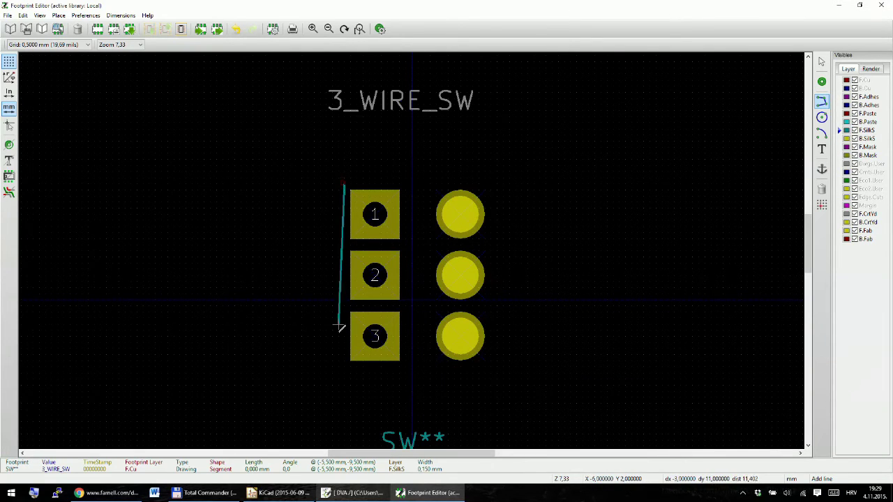
left_click(343, 364)
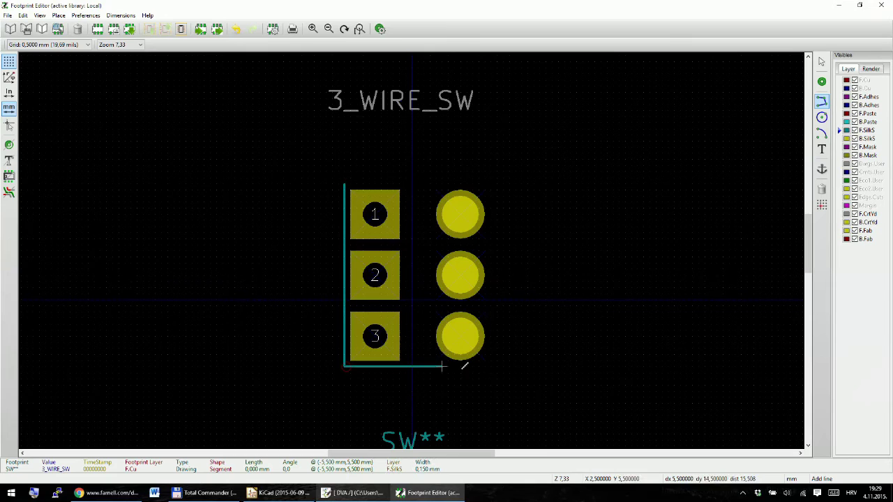
left_click(491, 364)
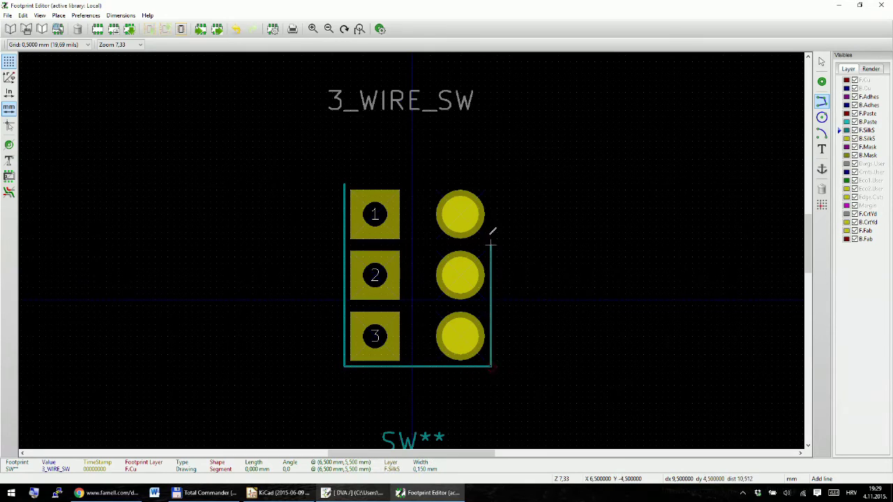
left_click(491, 184)
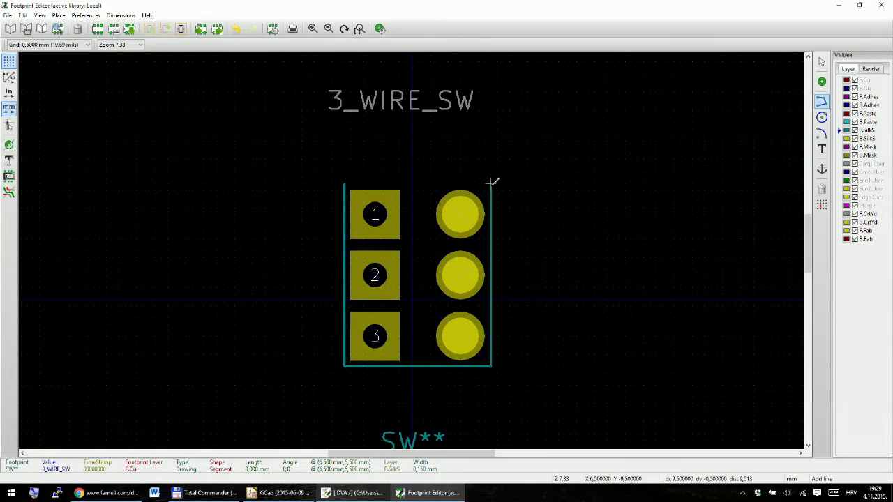
double_click(344, 184)
Move the SW reference below the outline and the 3_WIRE_SW value text above the pads
scroll(414, 240, "down", 3)
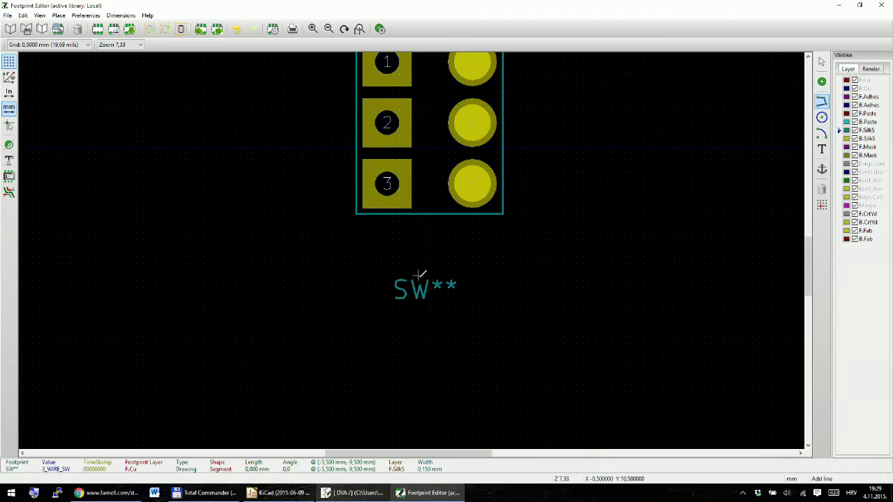
left_click(757, 492)
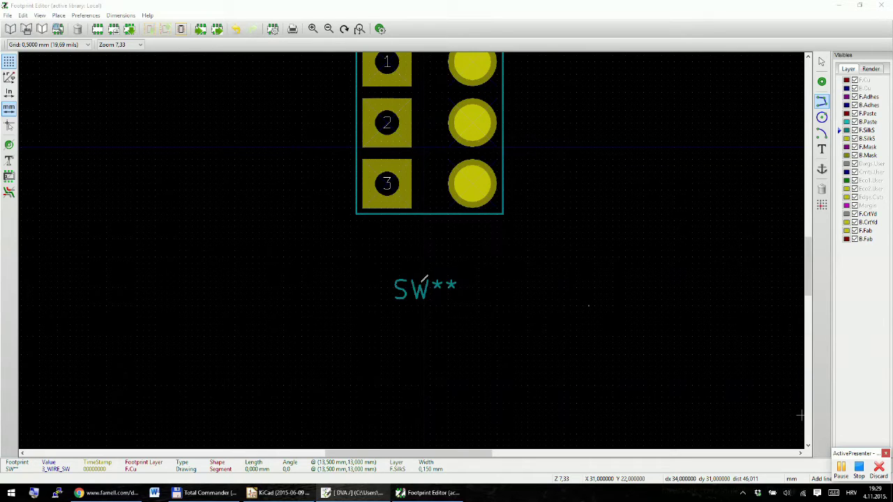
left_click(490, 29)
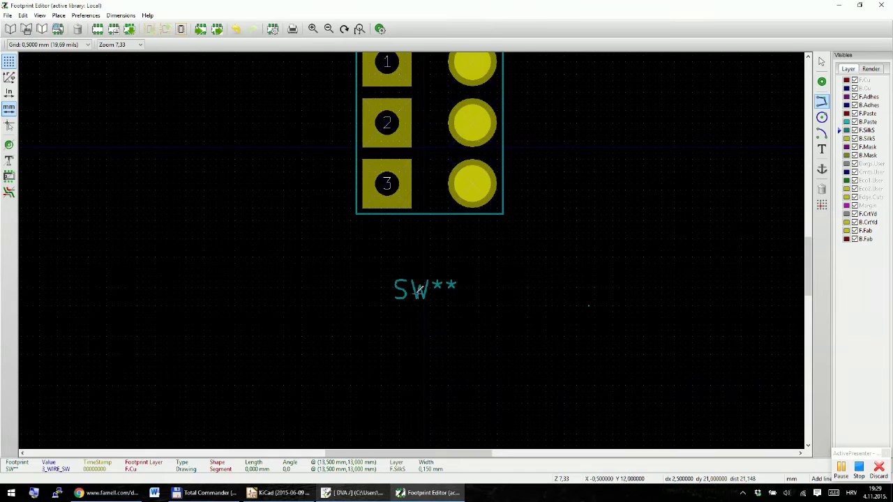
key("Escape")
key("m")
left_click(473, 235)
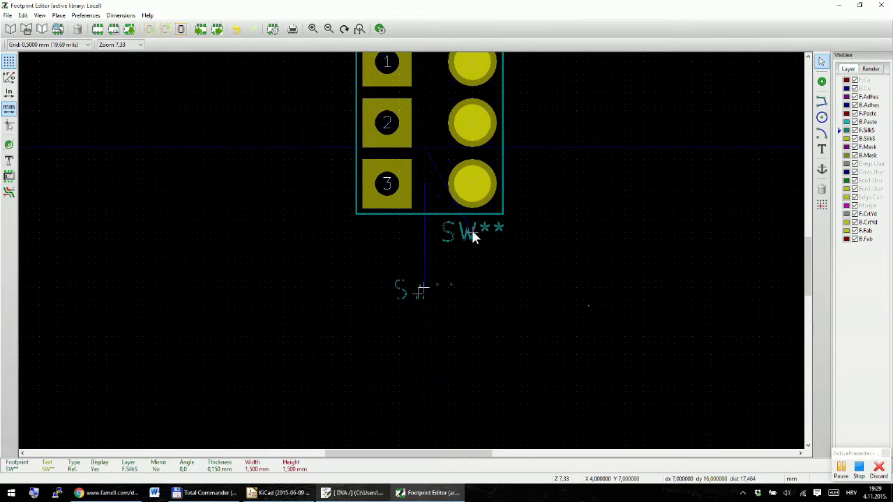
scroll(471, 229, "down", 2)
scroll(411, 249, "up", 1)
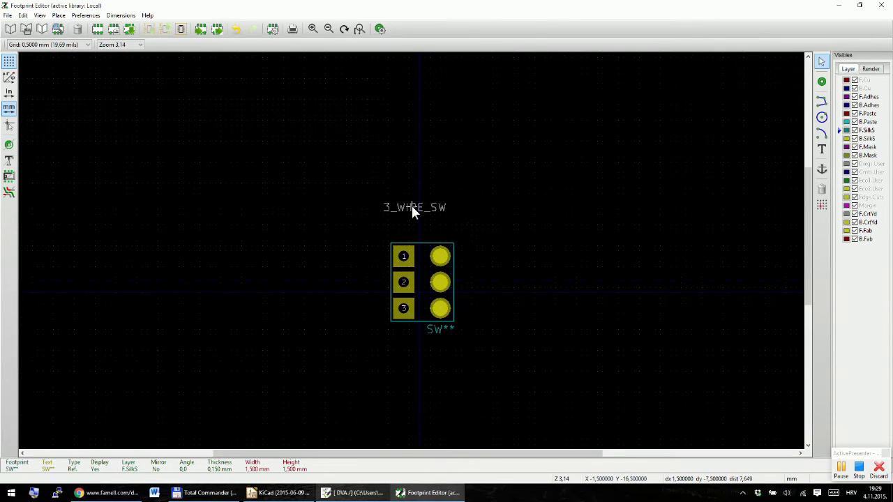
key("m")
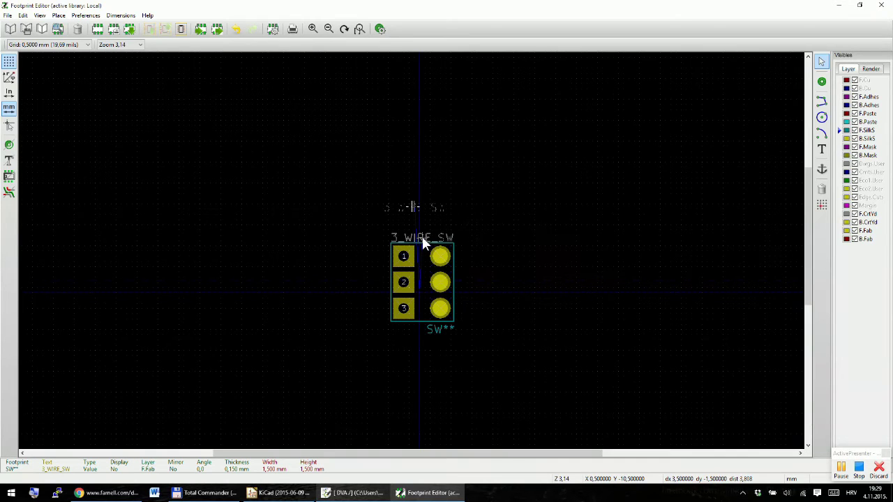
left_click(422, 235)
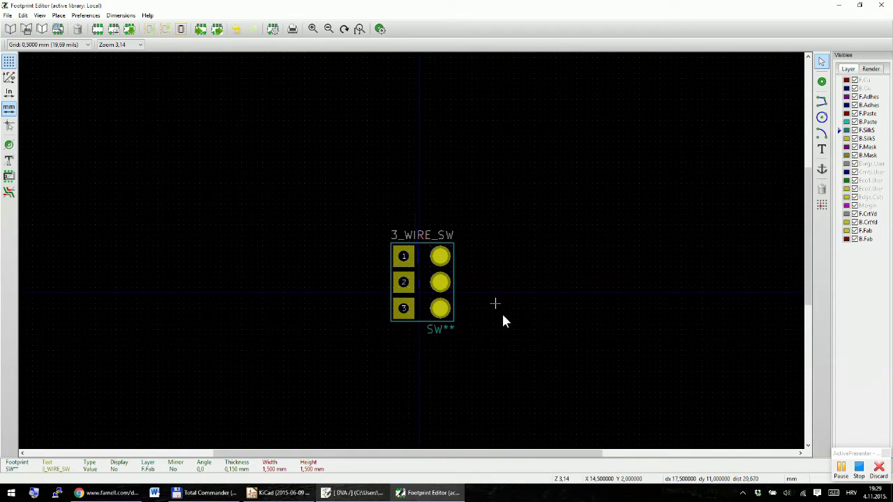
Save the footprint as 3_WIRE_SW and close the Footprint Editor
left_click(26, 28)
left_click(451, 263)
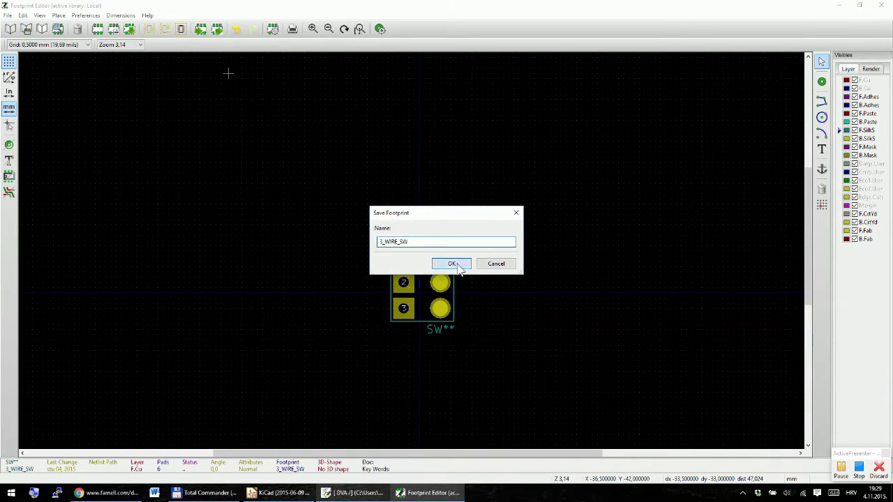
left_click(881, 5)
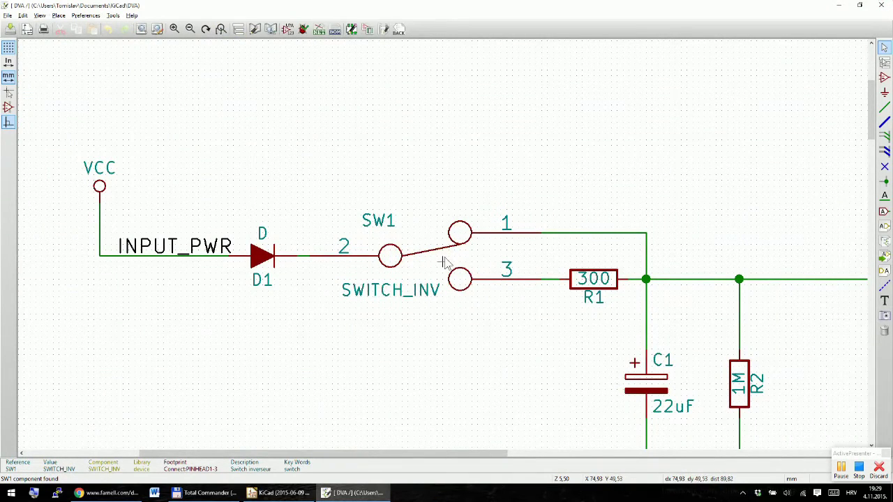
Assign the Local:3_WIRE_SW footprint to switch SW1
double_click(425, 240)
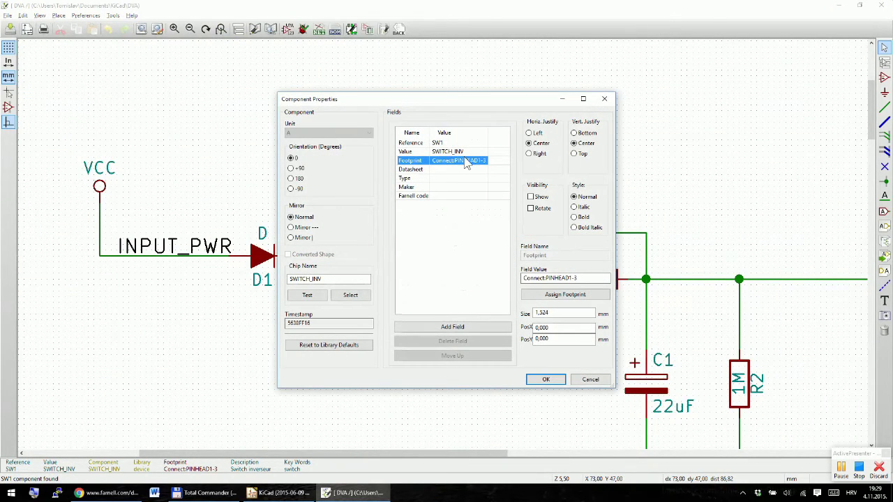
left_click(548, 295)
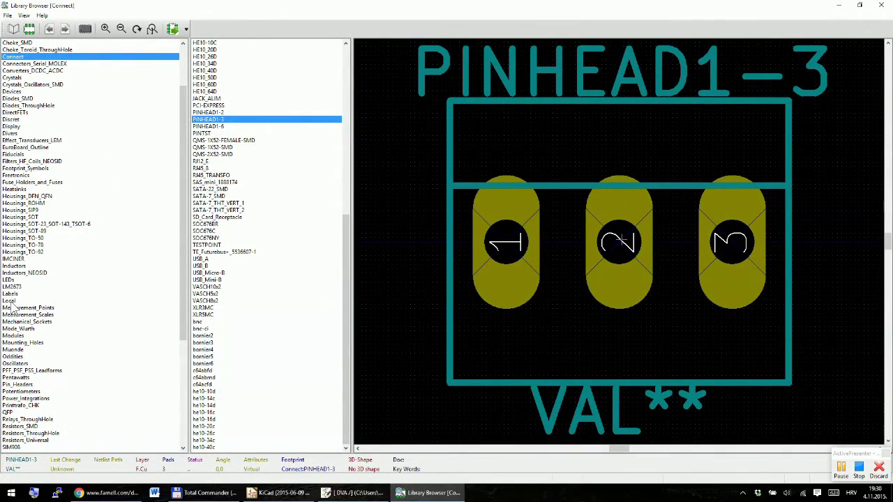
left_click(10, 301)
double_click(210, 64)
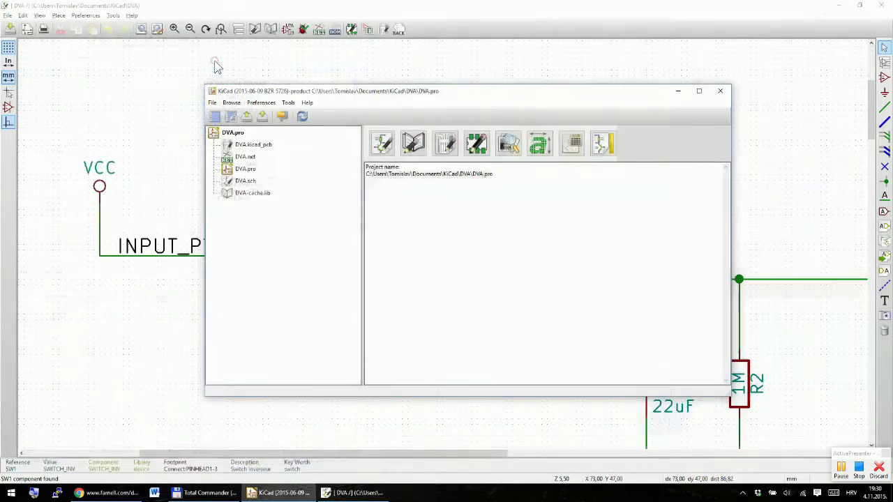
left_click(659, 31)
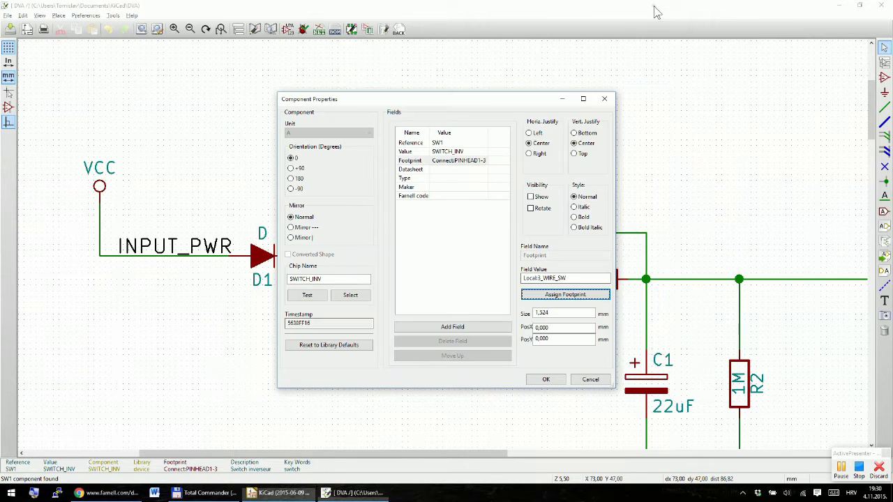
left_click(545, 379)
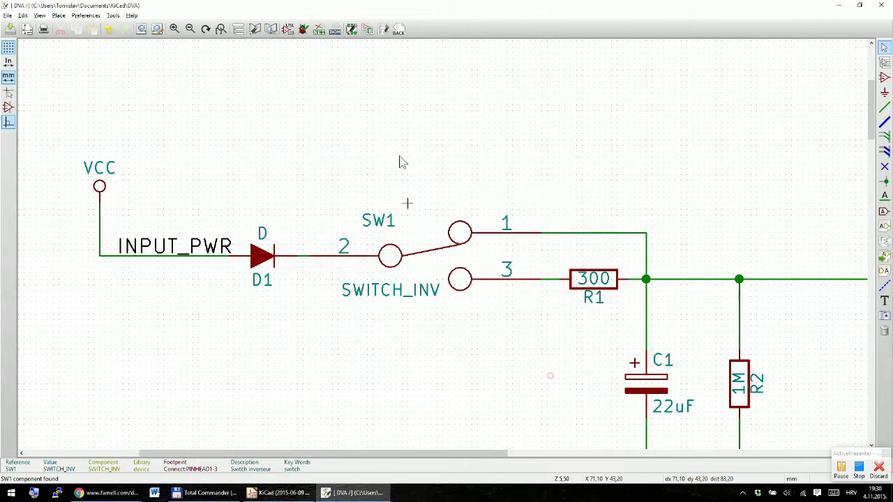
Generate and save the DVA.net netlist, then open the board in Pcbnew
left_click(319, 30)
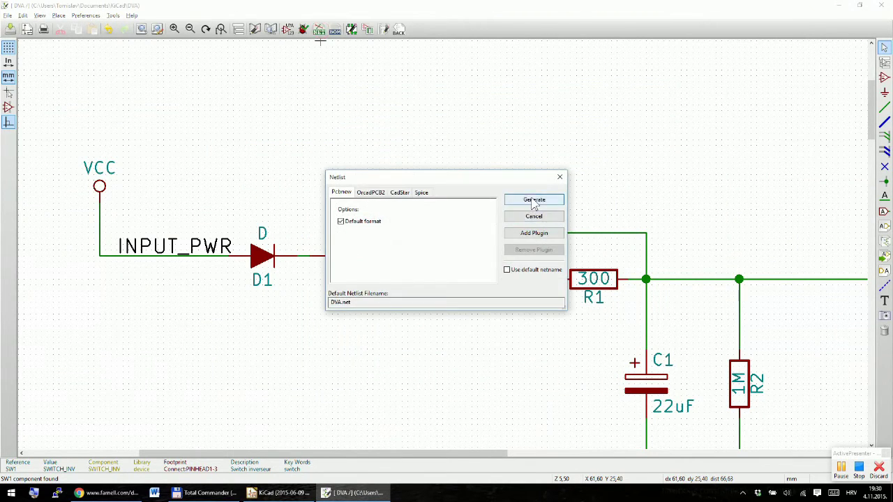
left_click(533, 200)
left_click(600, 393)
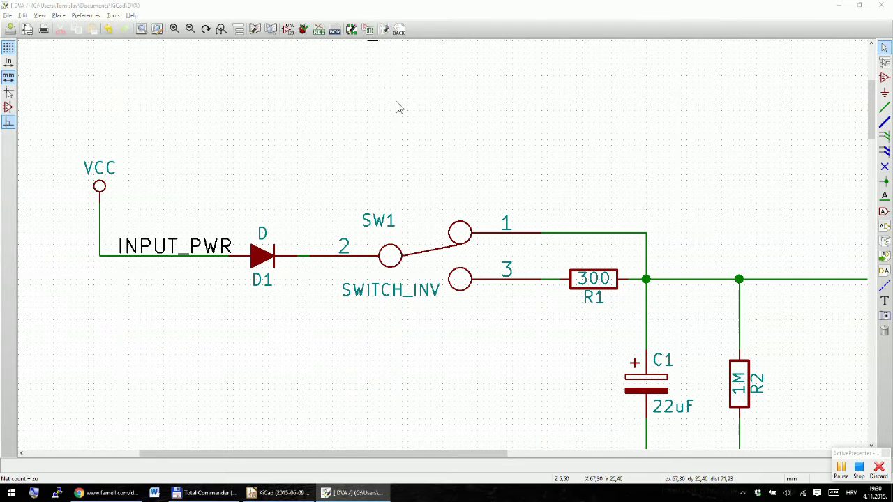
left_click(384, 30)
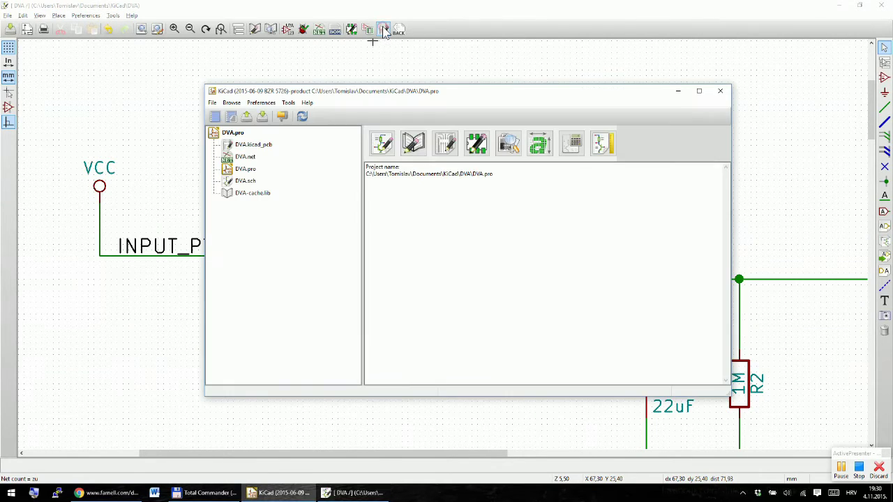
left_click(448, 145)
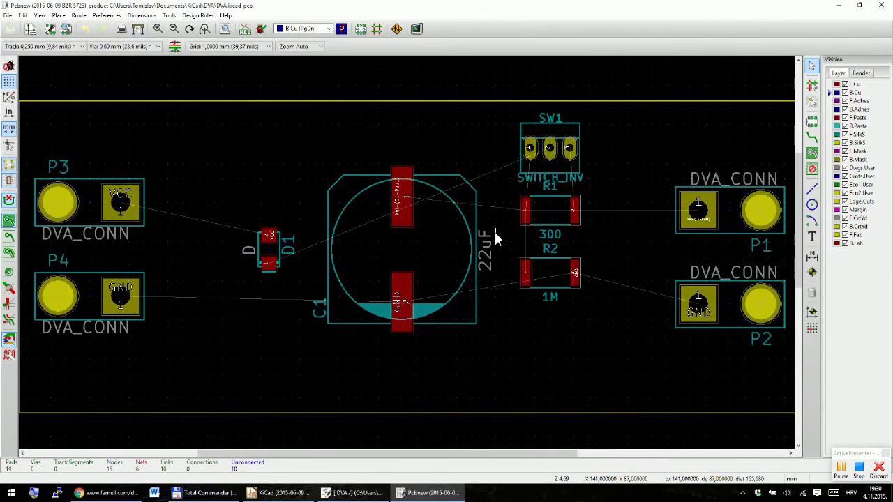
Zoom around the DVA board and bring up the Read Netlist dialog
scroll(468, 215, "down", 2)
scroll(408, 259, "up", 2)
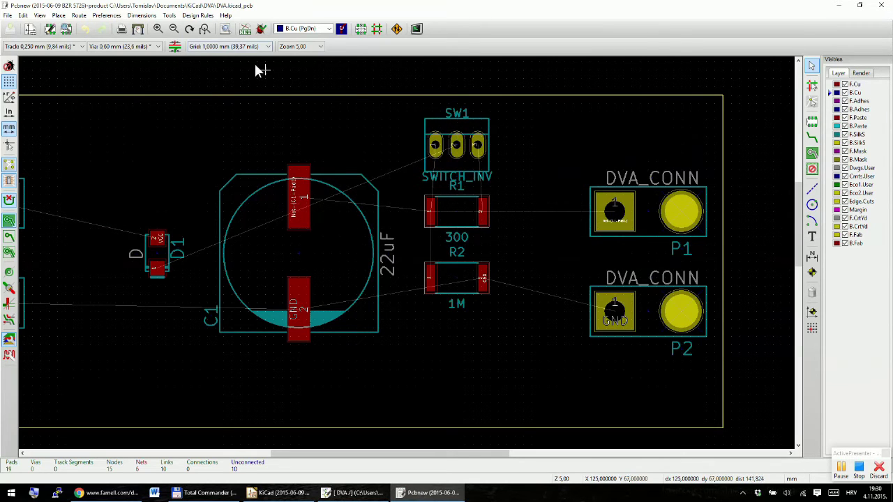
left_click(245, 28)
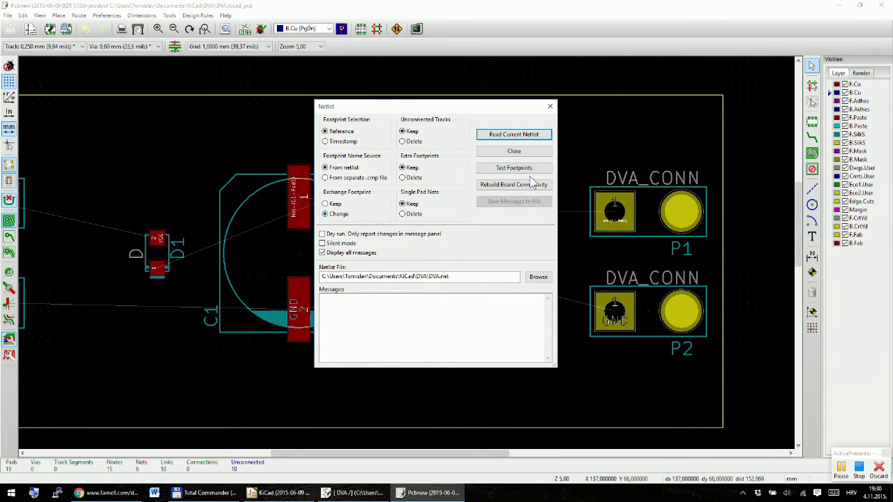
Read the current DVA.net netlist, confirm the footprint change, close, and fit the board
left_click(515, 137)
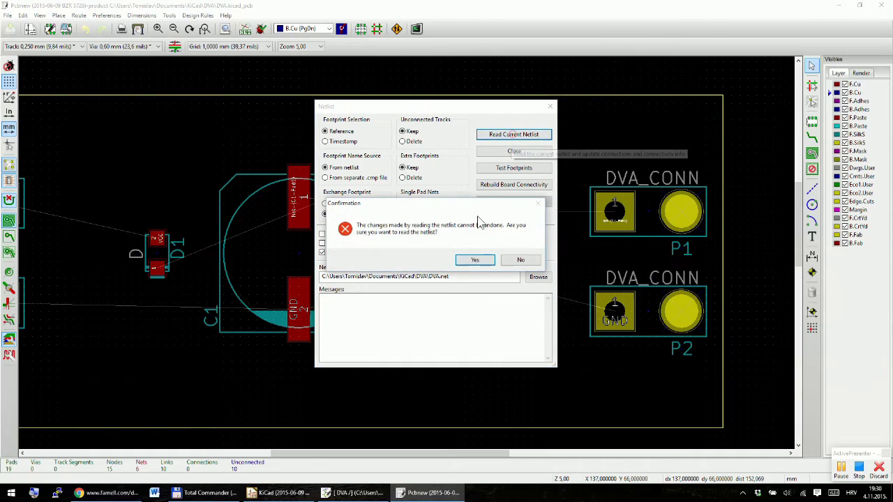
left_click(475, 260)
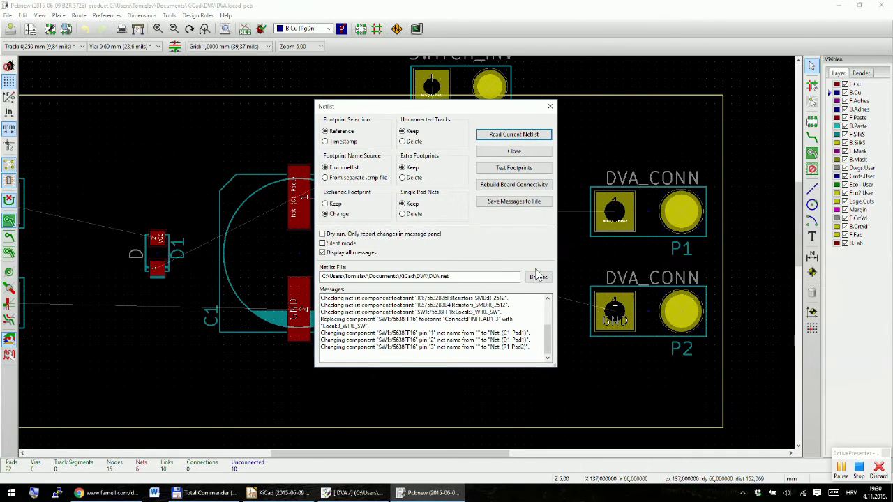
left_click(516, 152)
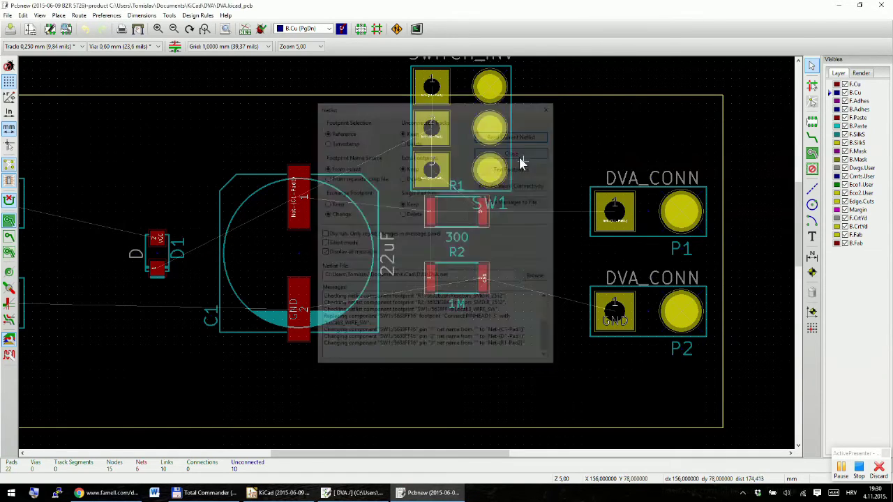
key("Home")
Move C1 further left and rotate D1 horizontal, placing it above C1
scroll(387, 261, "up", 3)
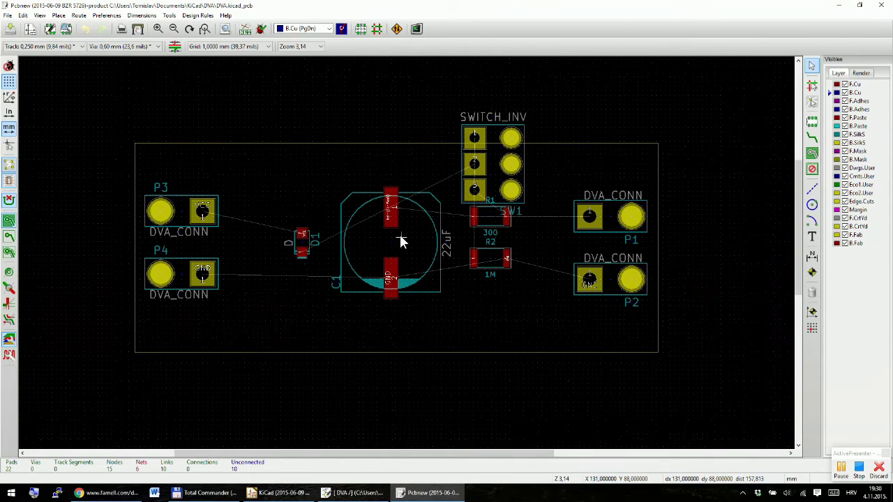
key("m")
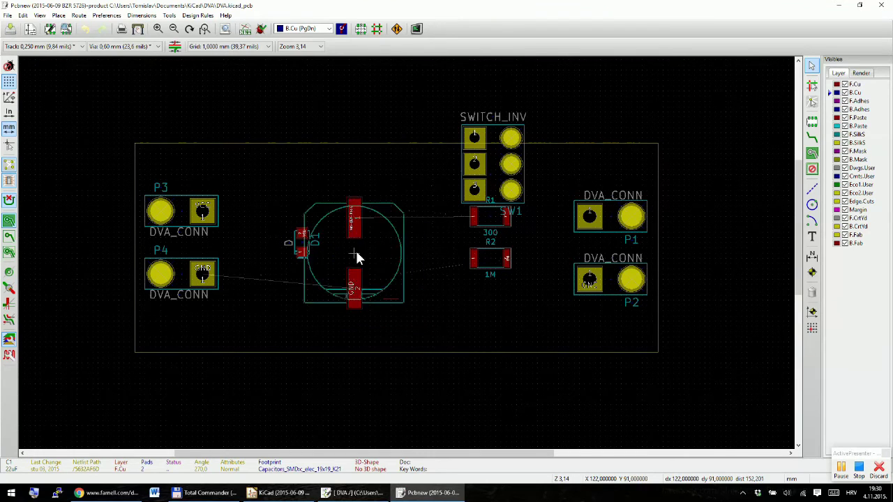
left_click(371, 266)
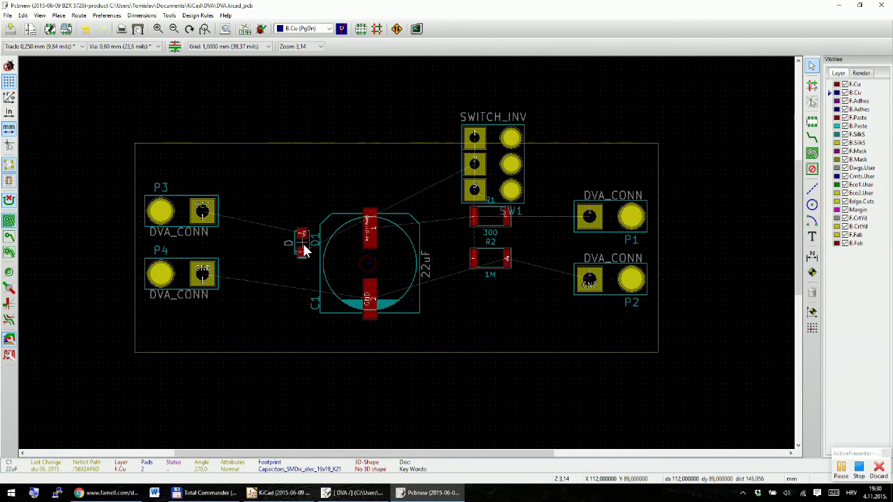
key("m")
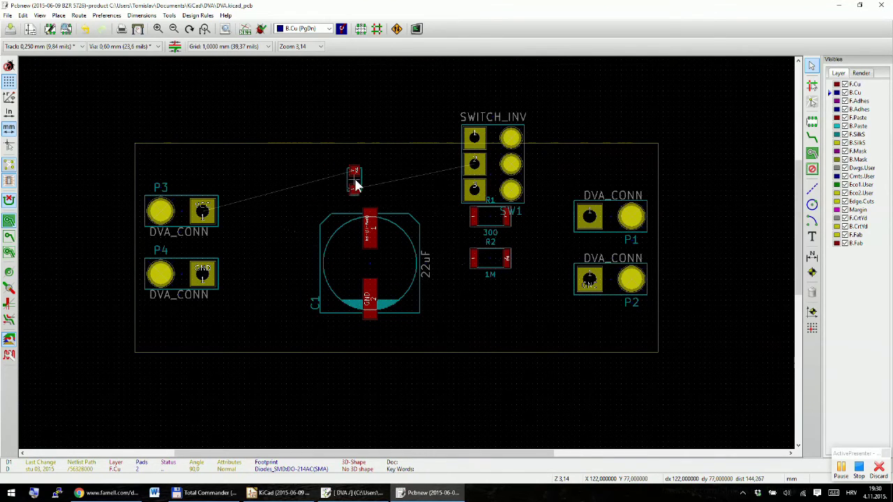
key("r")
left_click(347, 177)
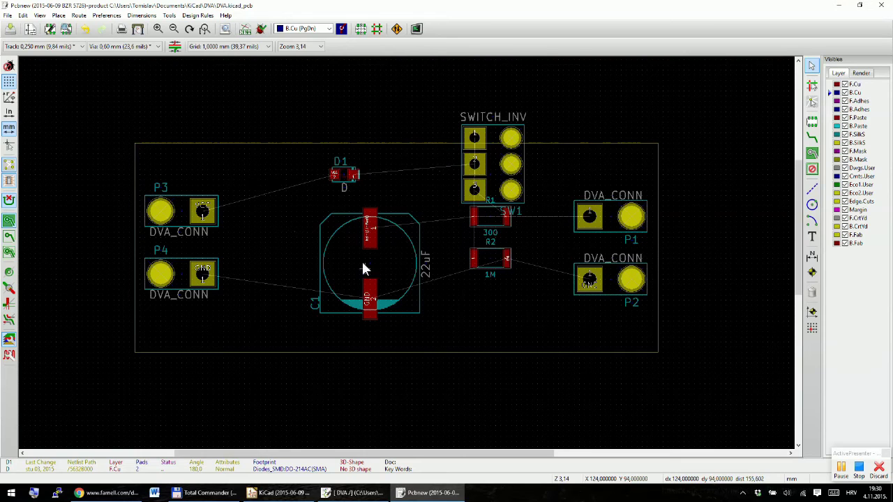
key("m")
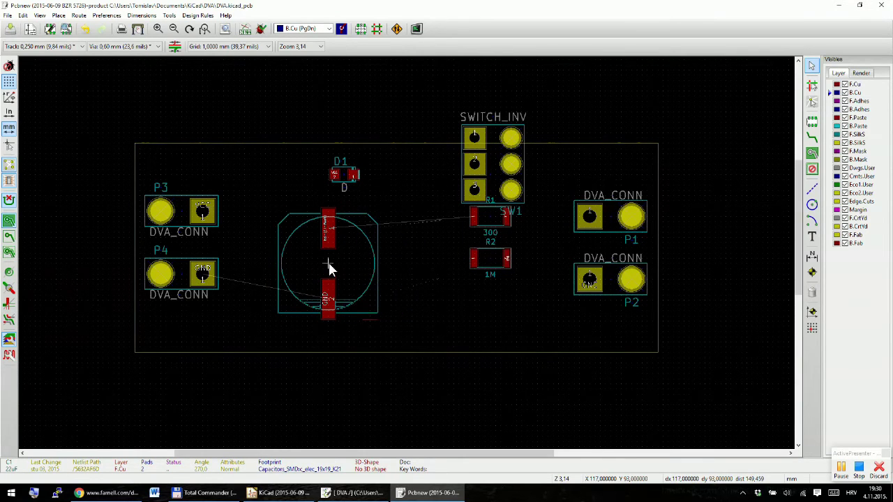
left_click(329, 269)
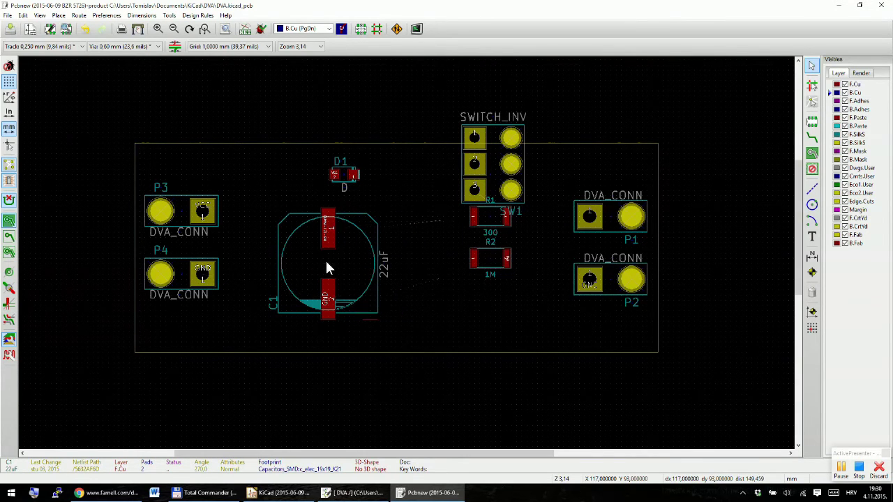
key("m")
left_click(329, 176)
Place R2 and R1 mid-board and rotate SW1 to lie horizontally
key("m")
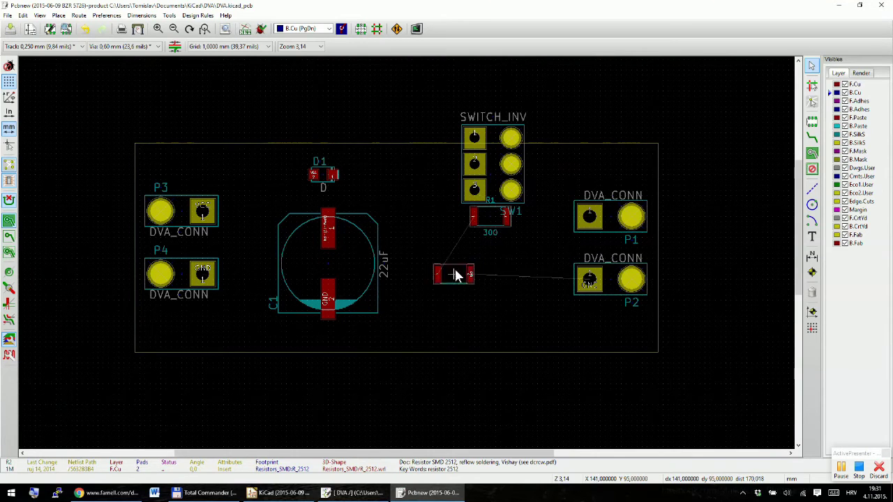
left_click(461, 289)
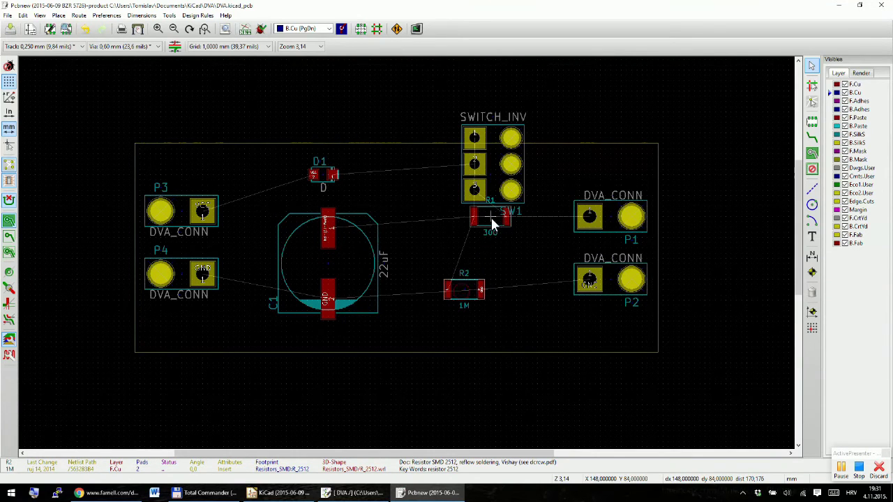
key("m")
left_click(464, 251)
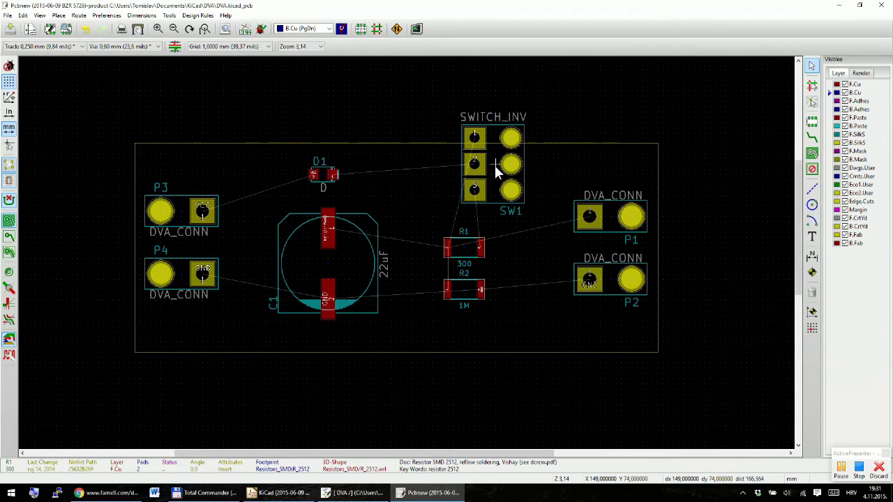
key("m")
key("r")
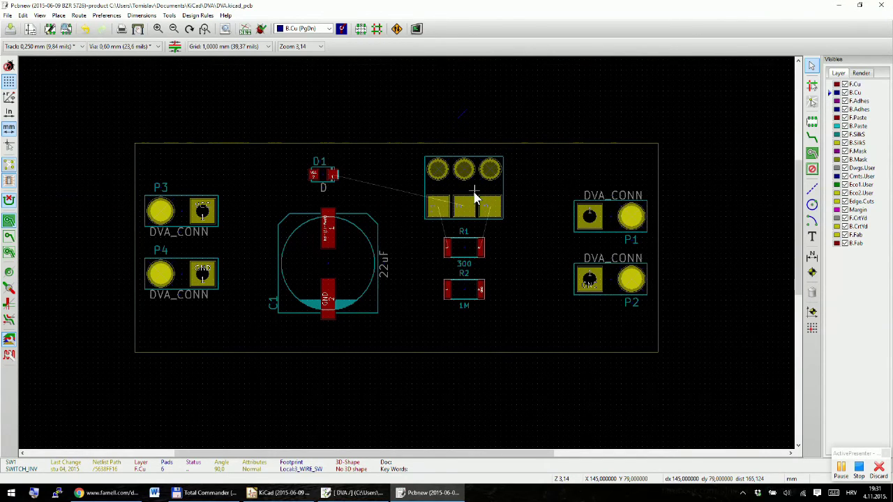
Set SW1 above the resistors and lower R2 and R1, with R1 just above R2
left_click(473, 198)
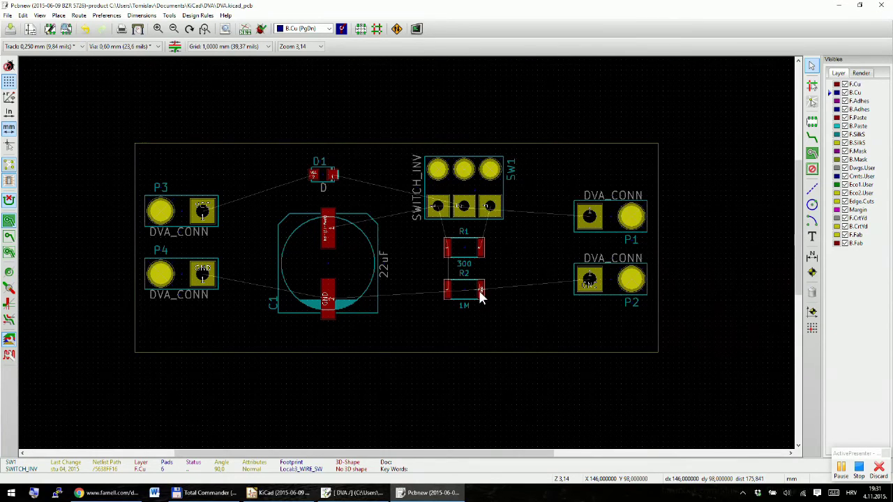
scroll(460, 202, "up", 3)
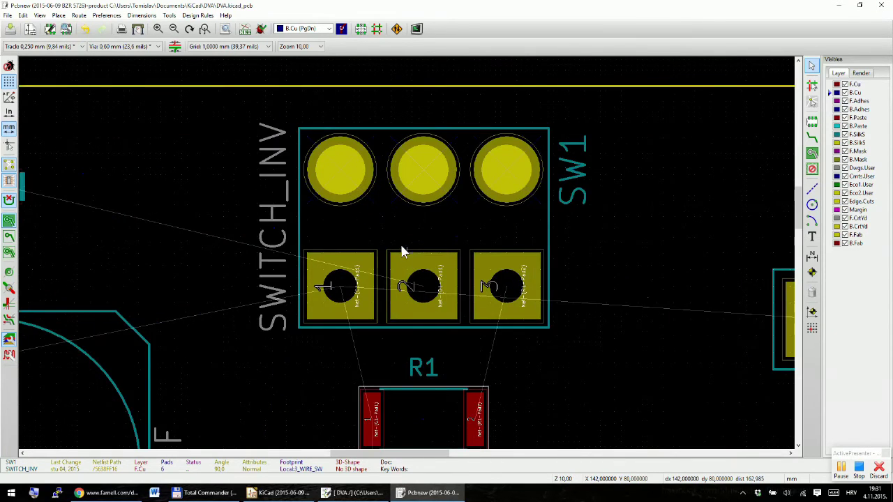
scroll(407, 259, "down", 4)
scroll(408, 258, "up", 1)
scroll(406, 259, "up", 2)
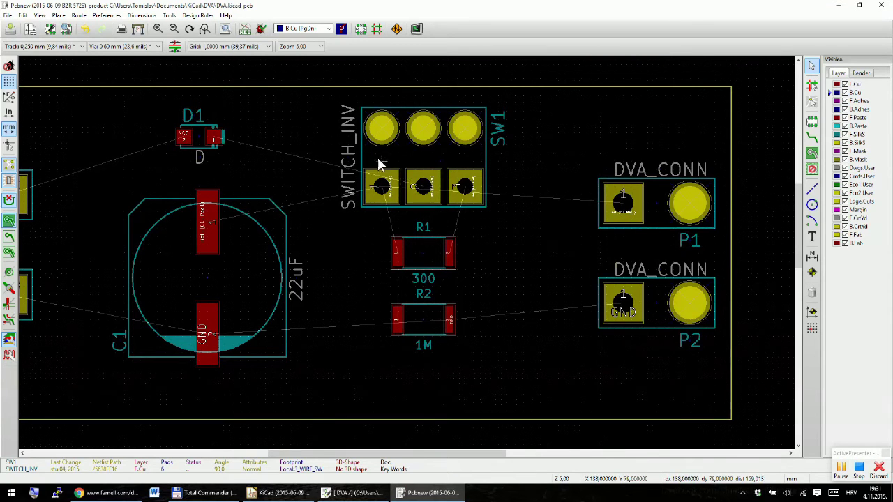
left_click_drag(423, 322, 423, 334)
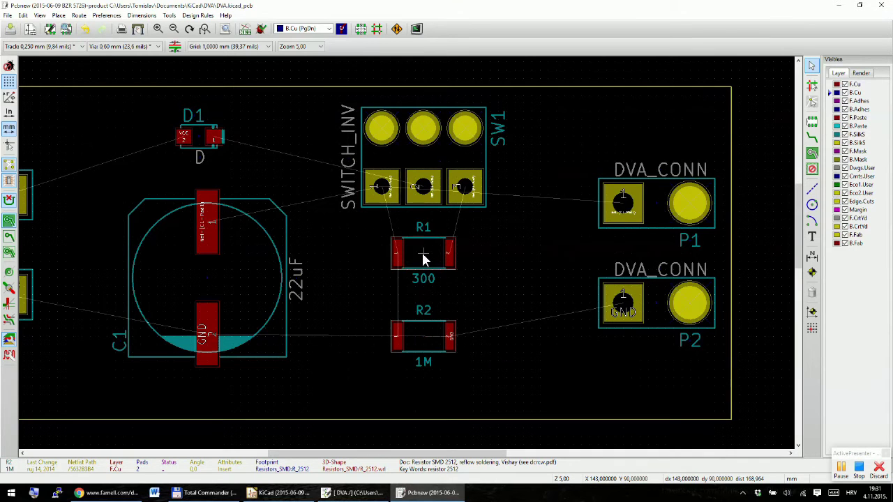
left_click_drag(422, 259, 425, 282)
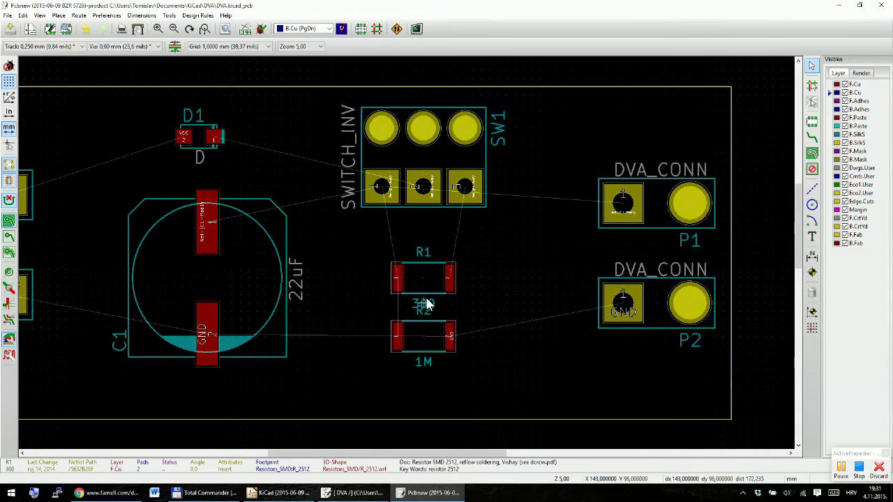
Move the 300 and 1M value labels to the right of R1 and R2
scroll(427, 304, "up", 1)
left_click_drag(408, 255, 505, 203)
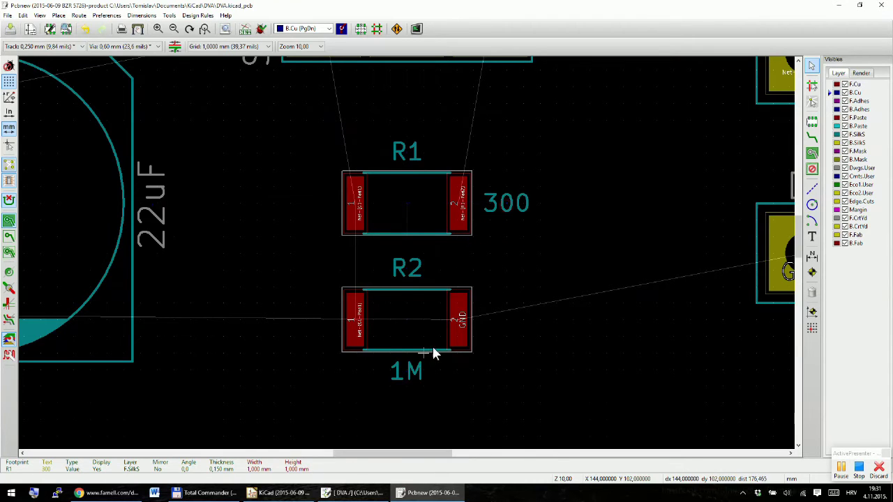
left_click_drag(406, 371, 502, 303)
scroll(502, 303, "down", 2)
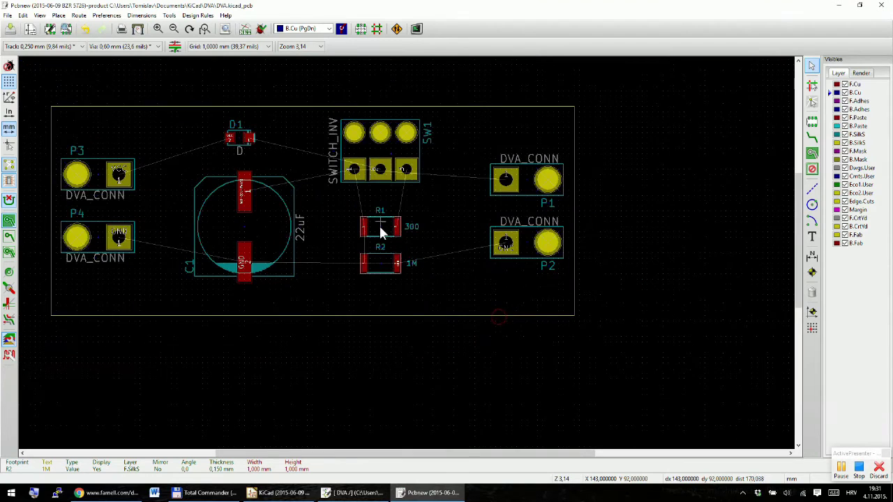
scroll(428, 179, "up", 1)
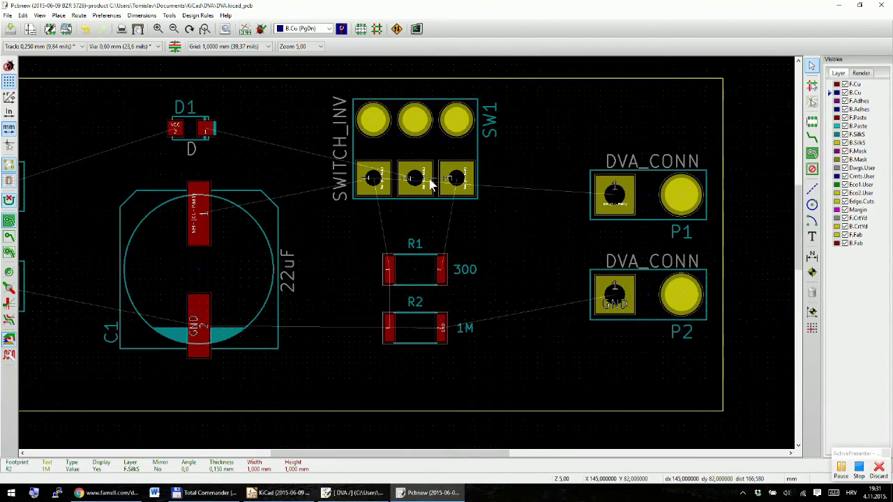
Review the SWITCH_INV text properties unchanged, then pick up C1's reference label to move it
double_click(337, 125)
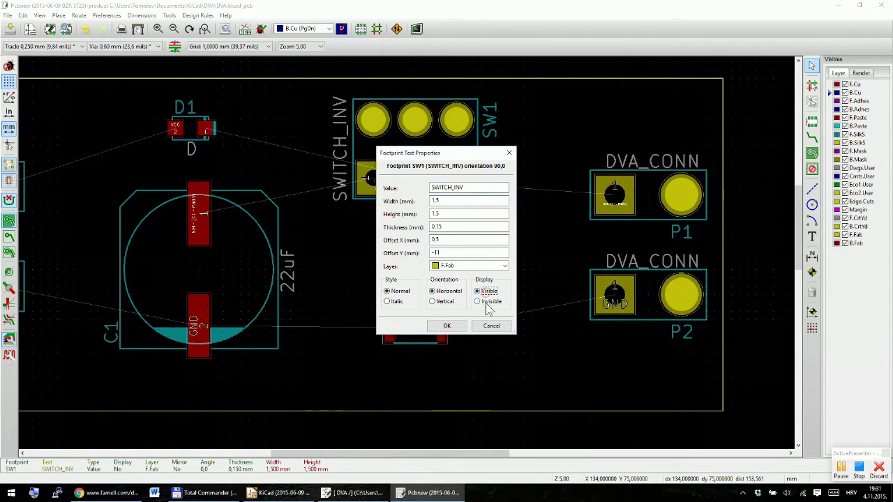
left_click(446, 326)
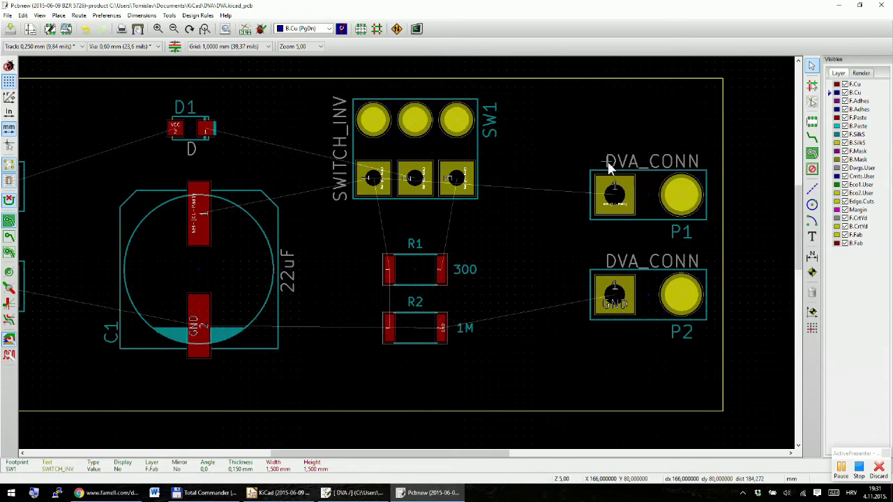
scroll(362, 283, "down", 1)
scroll(362, 283, "up", 1)
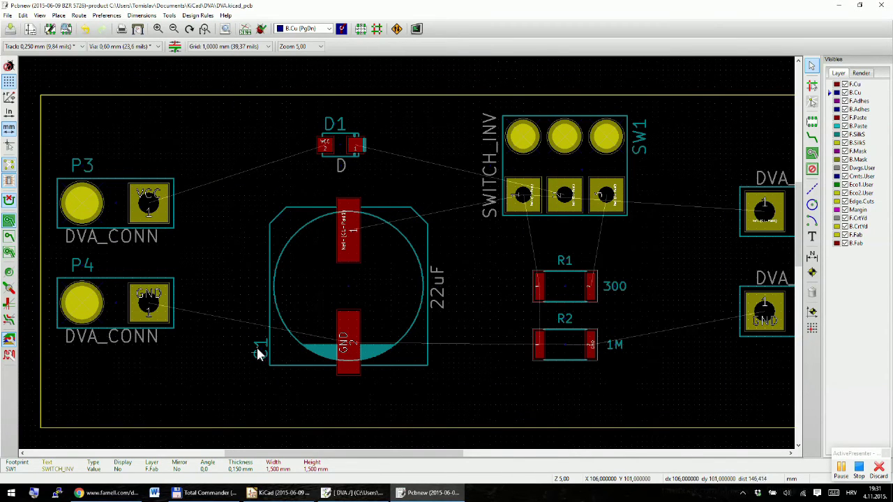
key("m")
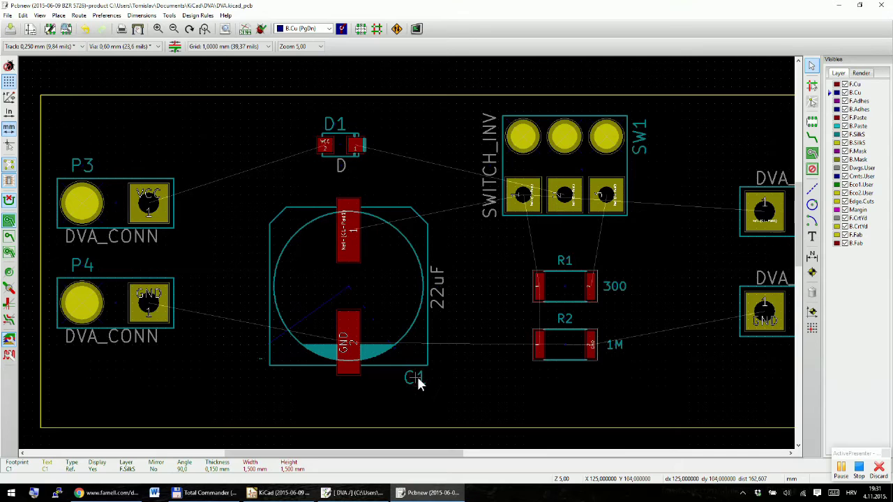
Drop the C1 label below the capacitor and set its width and height to 3 mm
double_click(416, 377)
key("Tab")
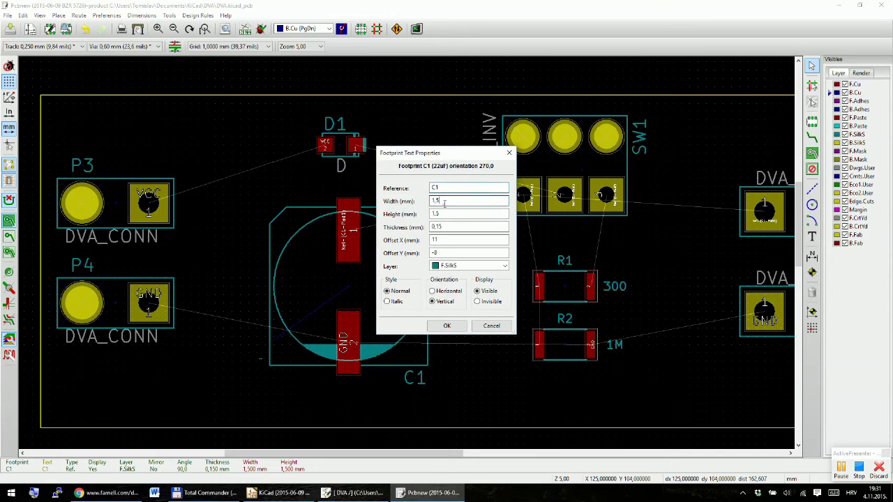
type("3")
key("Tab")
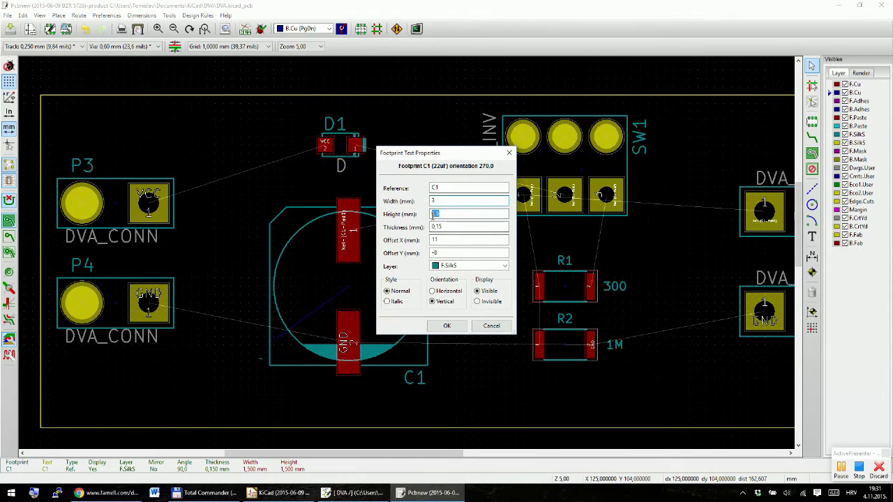
type("3")
left_click(447, 326)
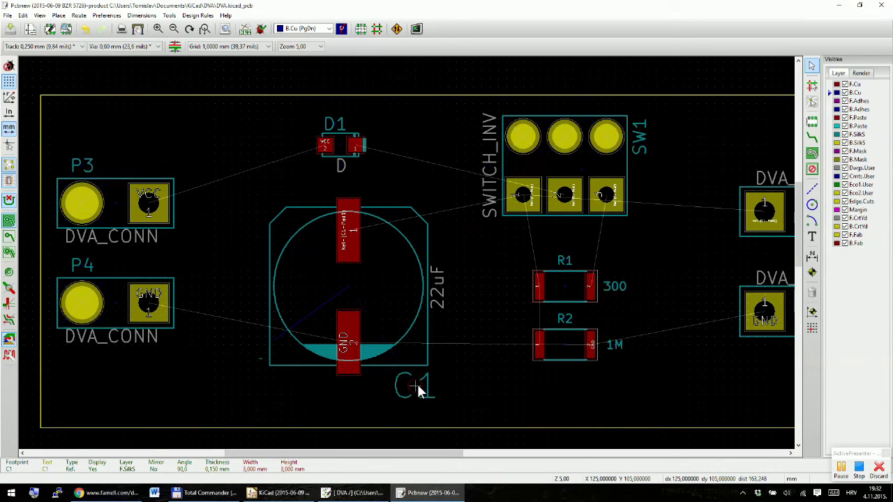
Increase the C1 label's stroke thickness to 0,5 mm
double_click(418, 391)
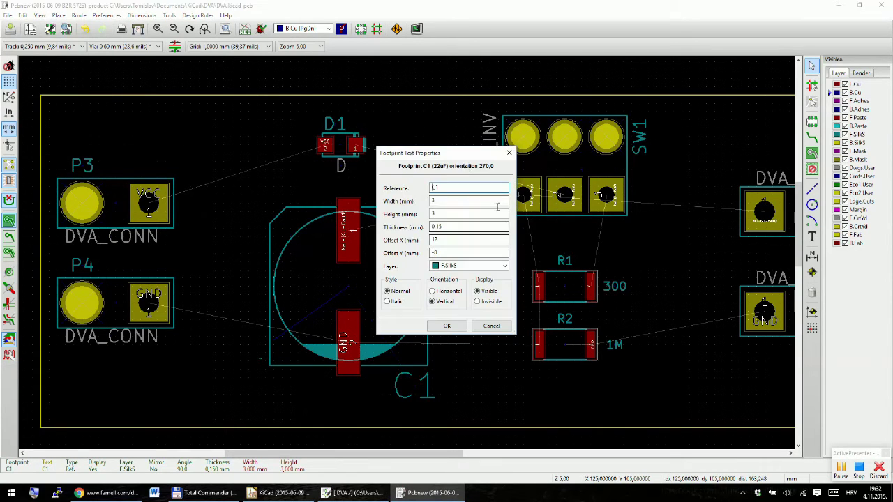
double_click(452, 228)
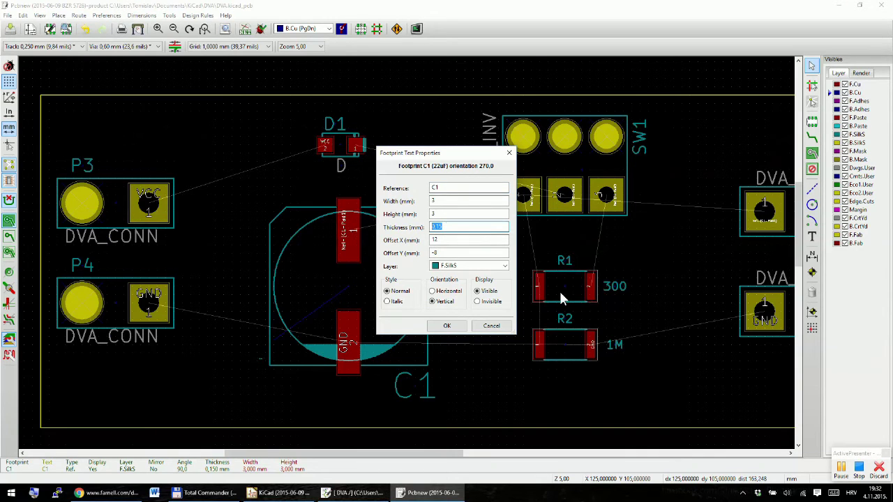
type("0,5")
left_click(447, 326)
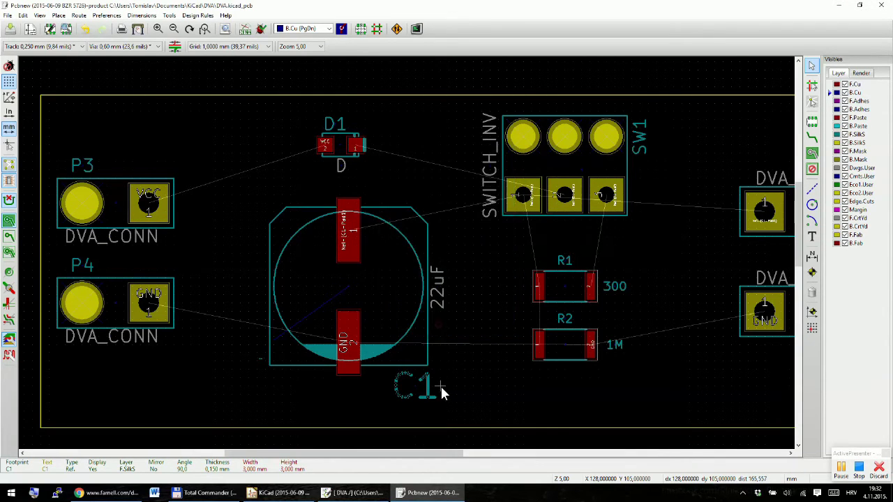
scroll(454, 392, "down", 1)
scroll(360, 243, "up", 1)
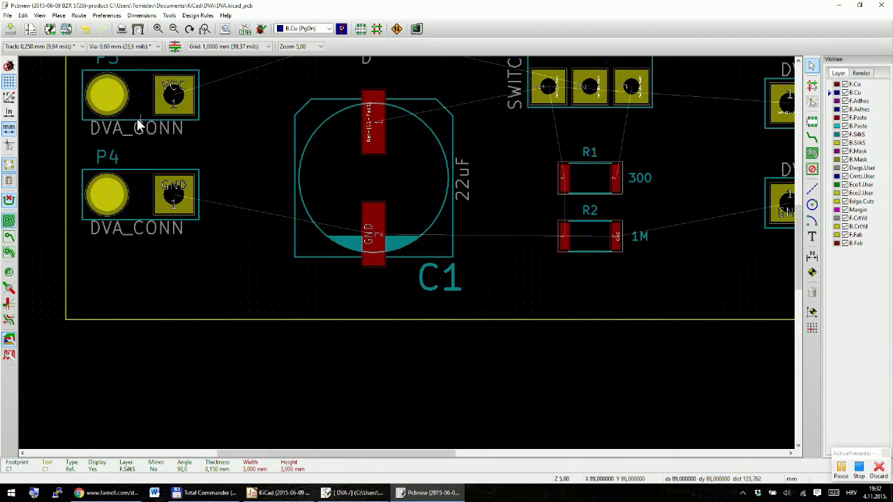
Show the Render visibility items, fit the whole board, and zoom in near R1
left_click(868, 73)
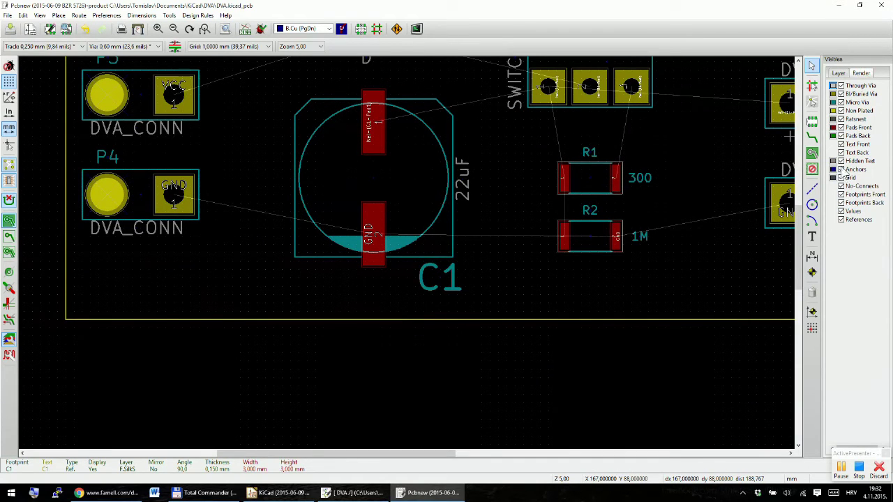
key("Home")
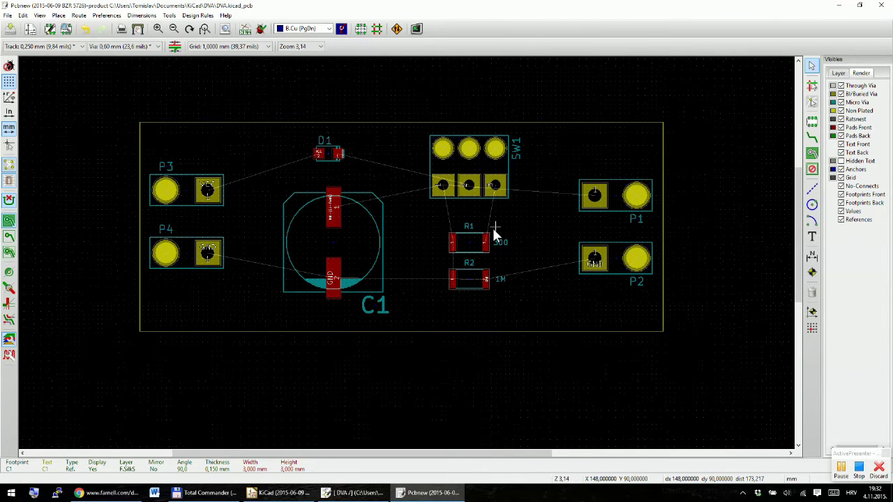
scroll(494, 228, "up", 1)
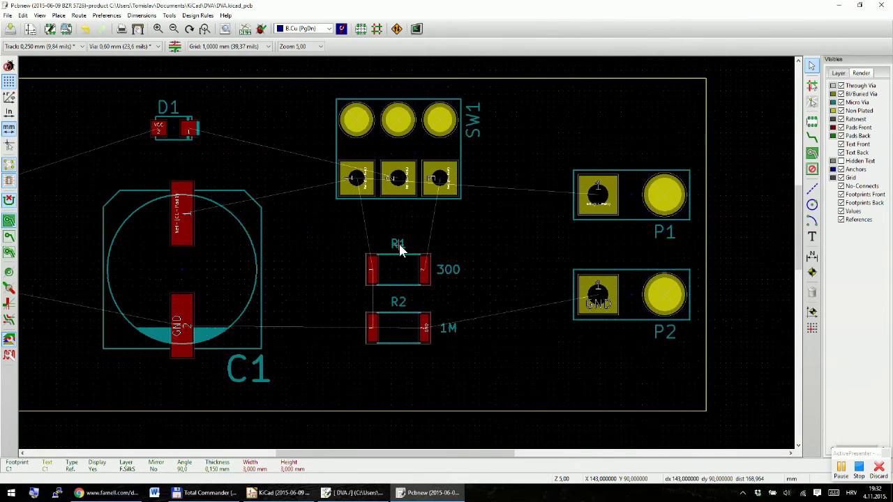
Set the R1 reference label's width to 3 mm and thickness to 0,4, accepting the clamping warning
double_click(398, 245)
key("Tab")
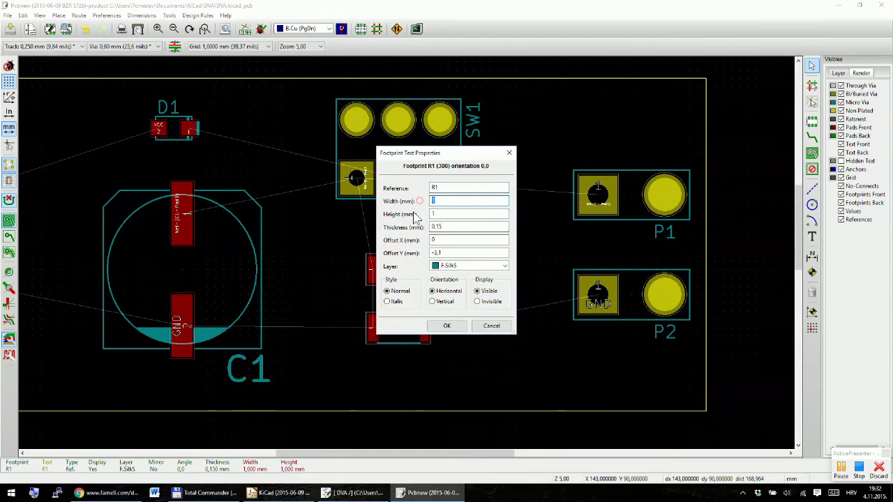
type("3")
key("Tab")
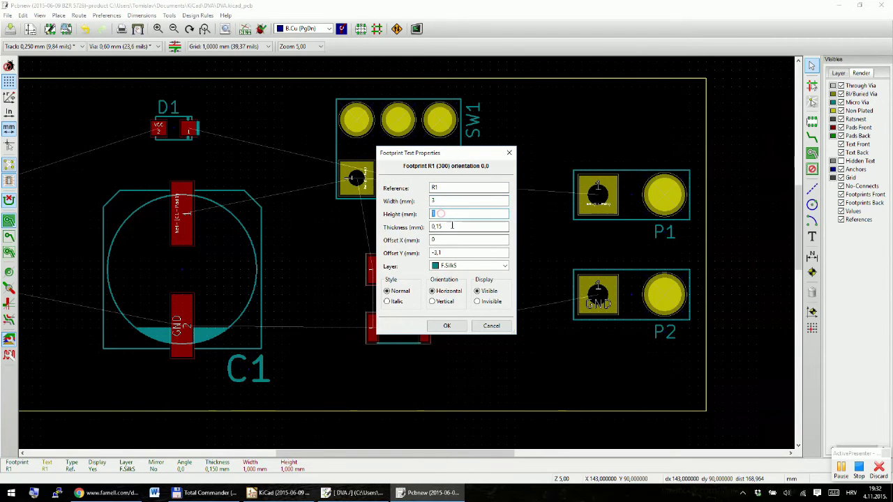
left_click(452, 226)
type("4")
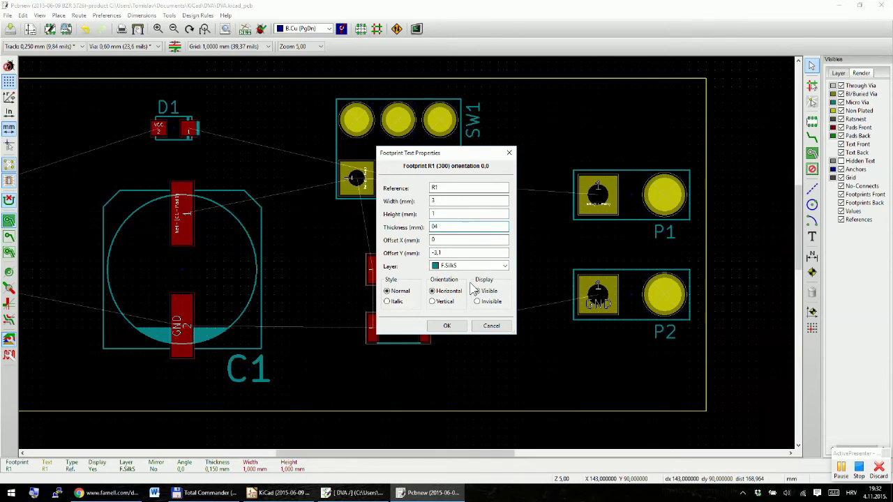
key("BackSpace")
type(",4")
key("Return")
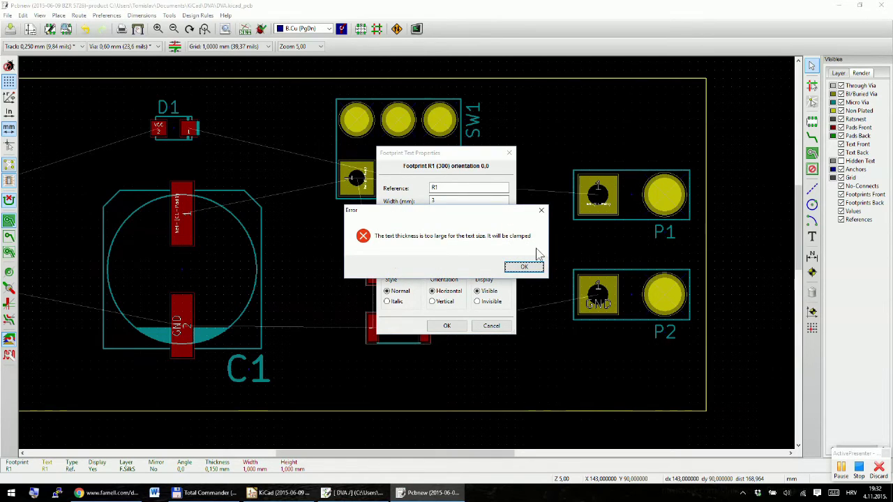
left_click(522, 266)
scroll(417, 249, "up", 1)
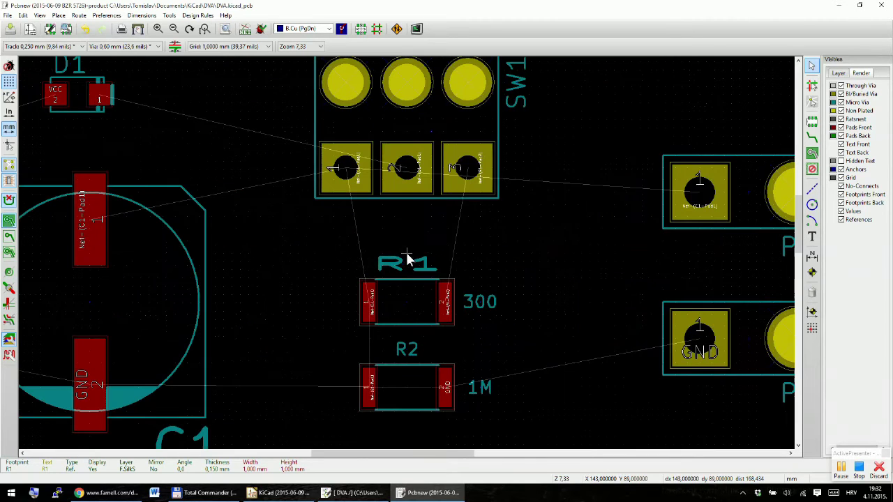
Set the R1 label's height to 3 mm and thickness to 0,4, then place it left of R1
double_click(399, 268)
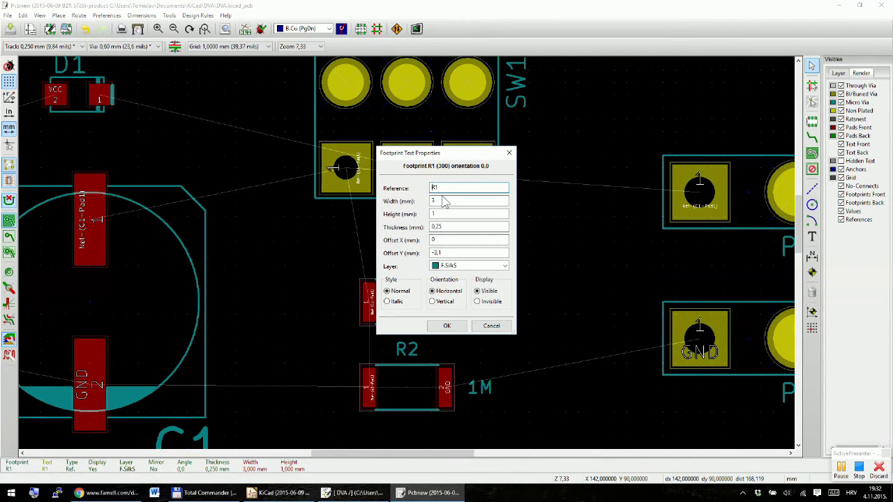
left_click(442, 200)
double_click(442, 214)
type("3")
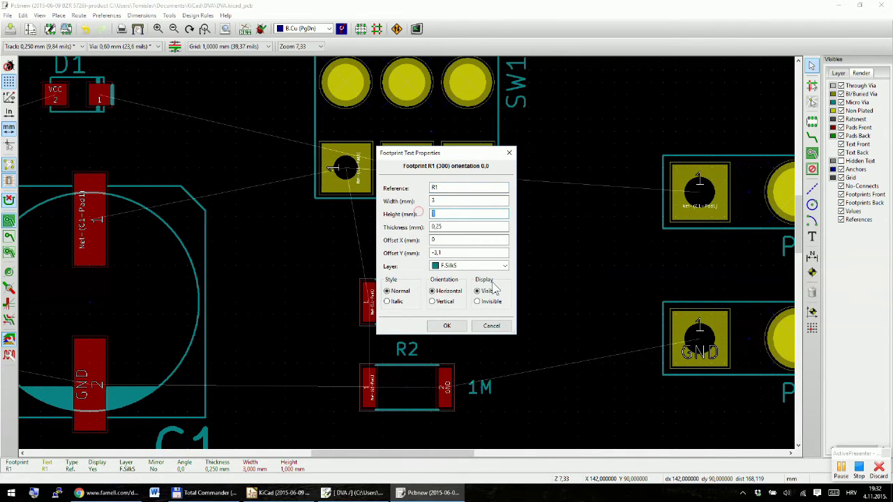
double_click(444, 226)
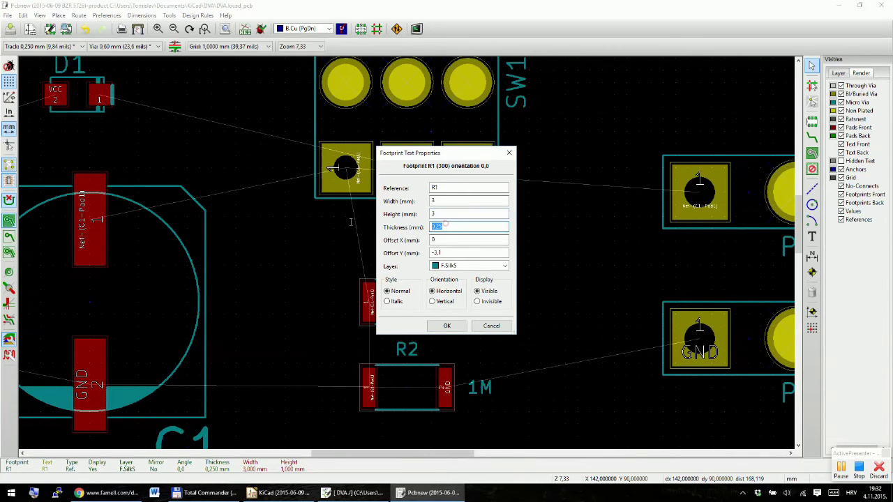
type("0,4")
key("Return")
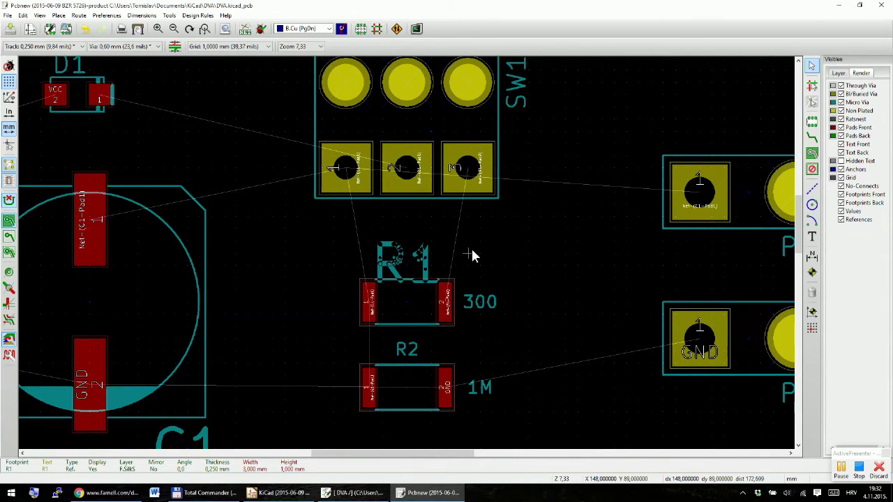
key("m")
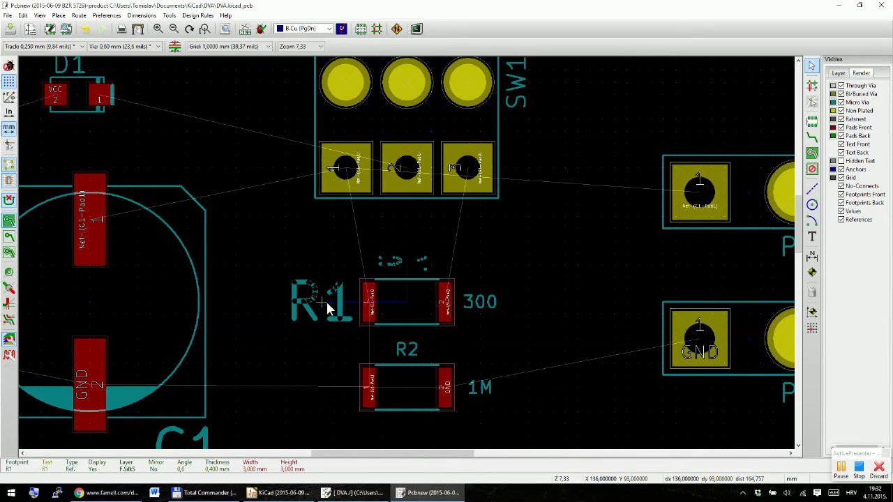
left_click(334, 301)
Place the R2 label left of R2 and set its width to 3 mm
key("m")
key("m")
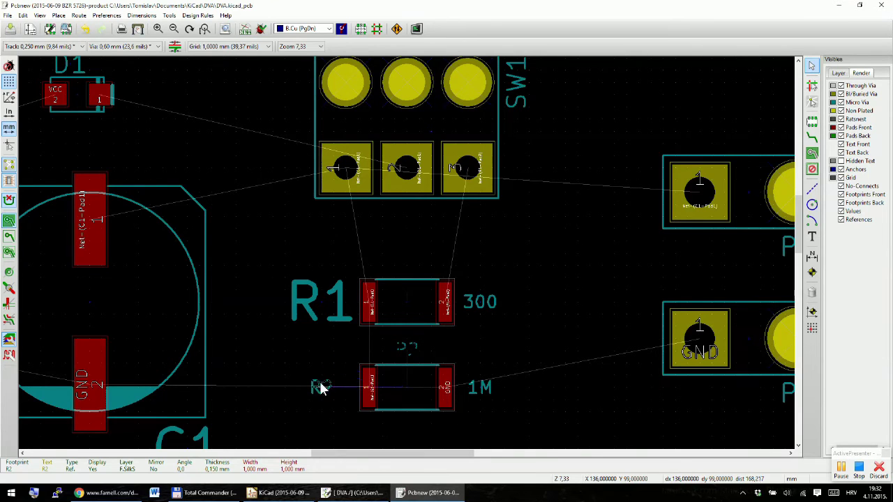
left_click(323, 394)
double_click(323, 395)
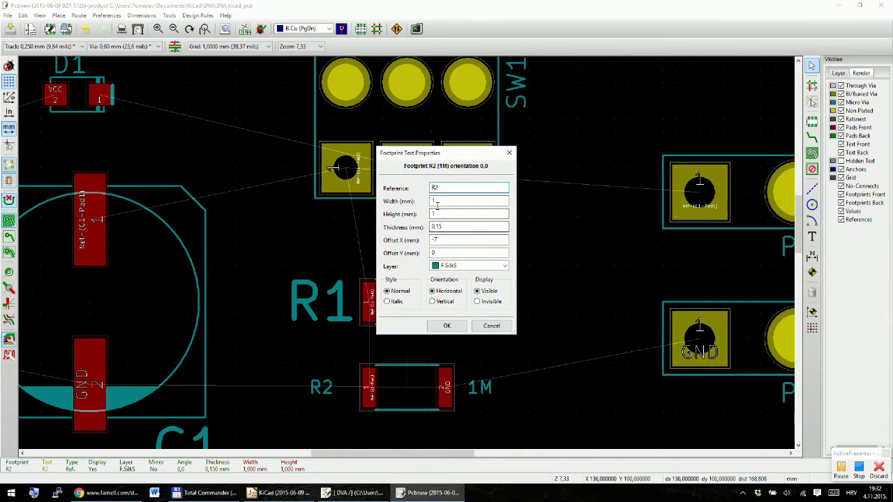
double_click(434, 200)
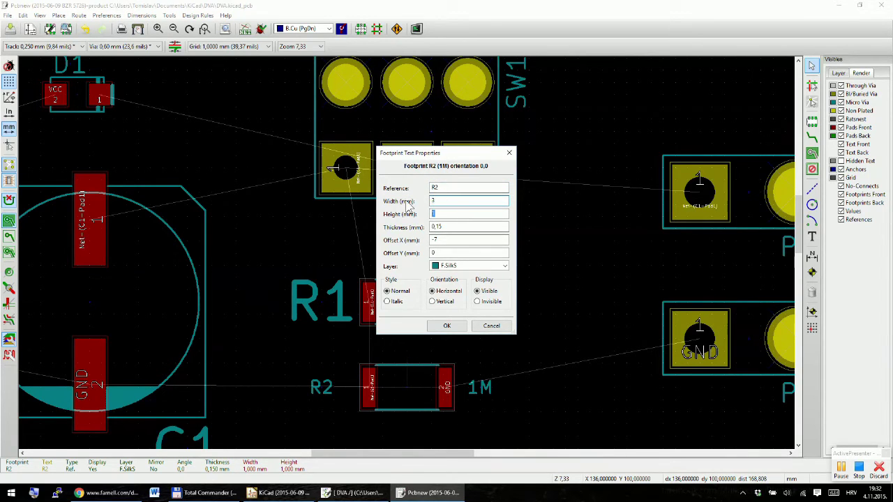
type("3")
key("Tab")
key("Return")
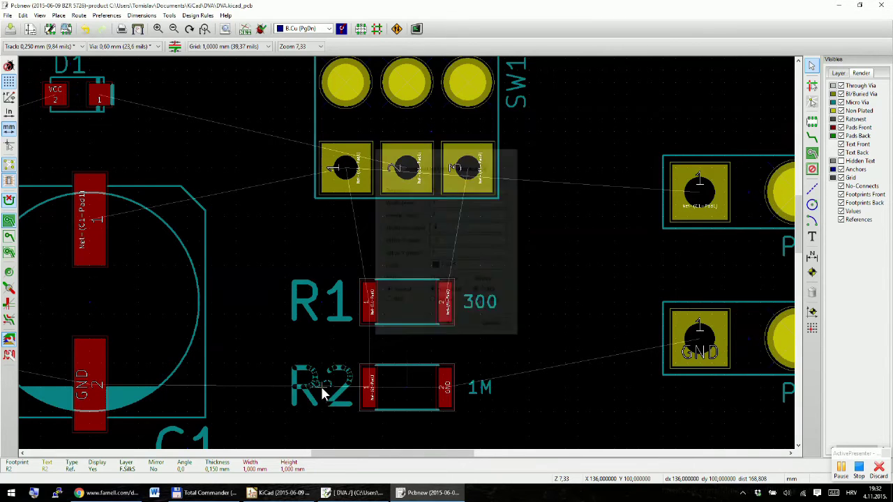
key("Home")
scroll(436, 232, "up", 1)
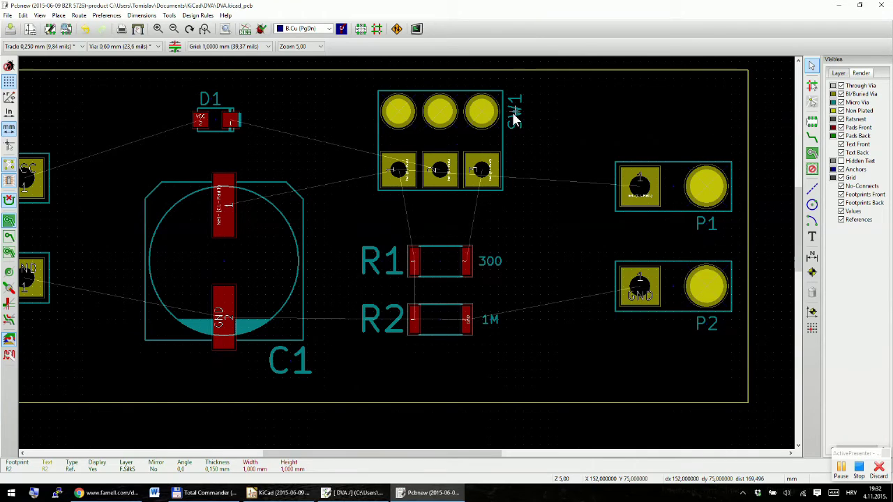
Enlarge the SW1 label and place it beside the switch's top pins
key("m")
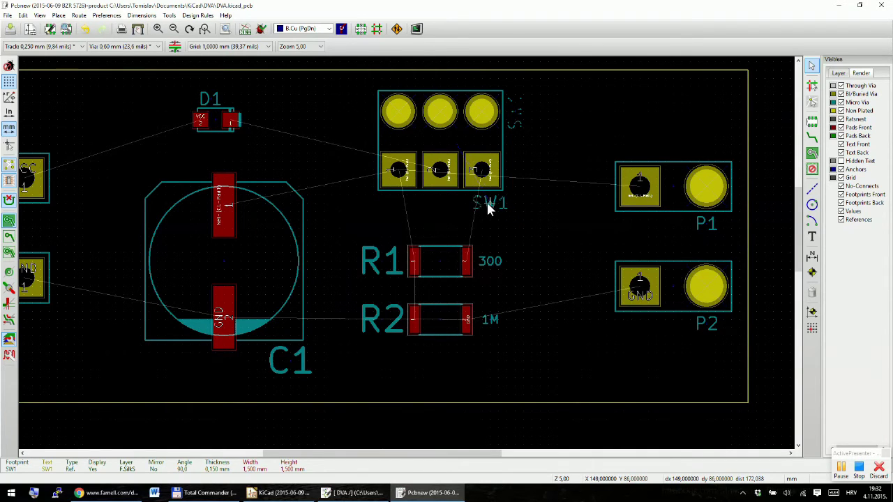
left_click(490, 204)
double_click(491, 211)
left_click_drag(450, 200, 414, 198)
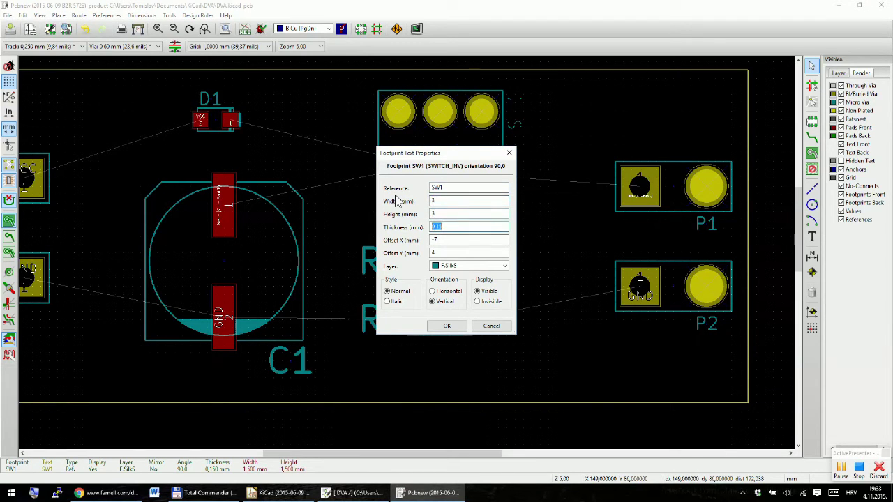
key("Return")
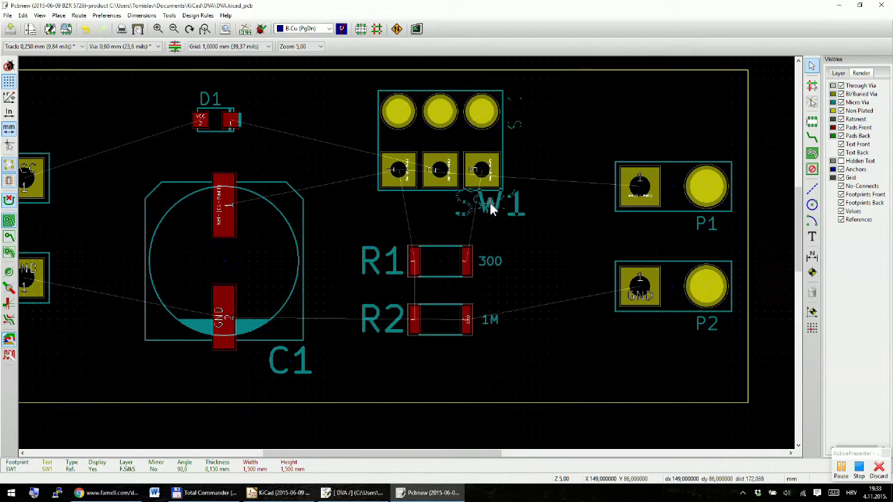
left_click(466, 221)
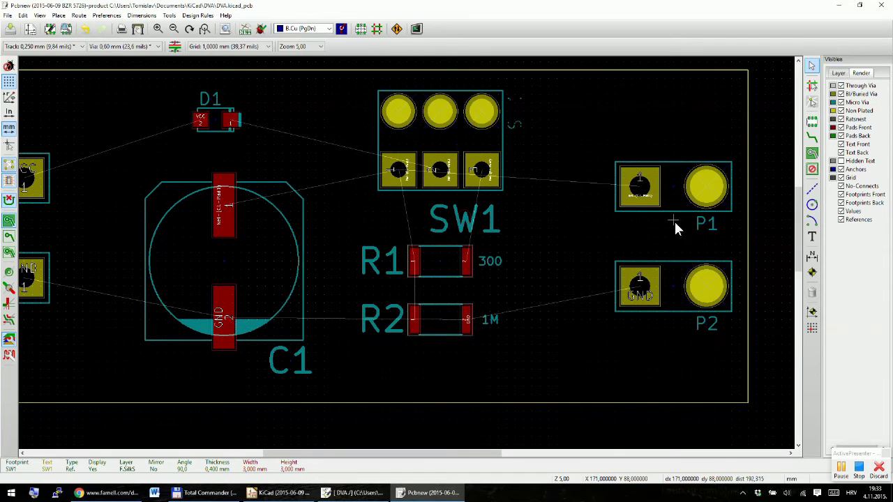
key("m")
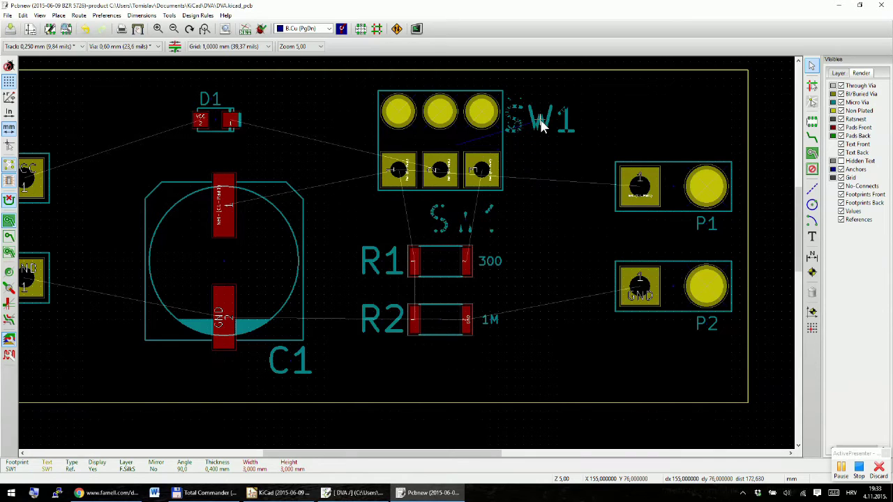
left_click(539, 119)
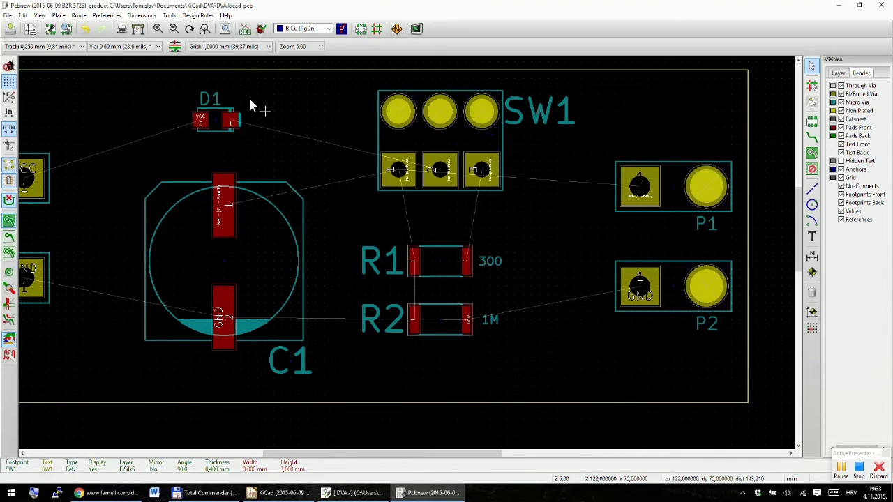
Set the D1 label to 3 mm with 0,4 thickness and move it left of its pads
double_click(209, 96)
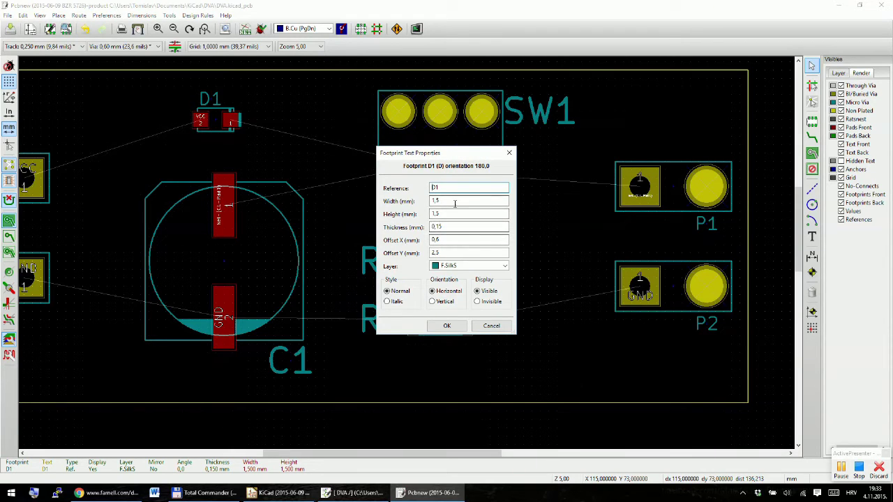
left_click_drag(453, 201, 385, 200)
type("3")
key("Tab")
type("3")
key("Tab")
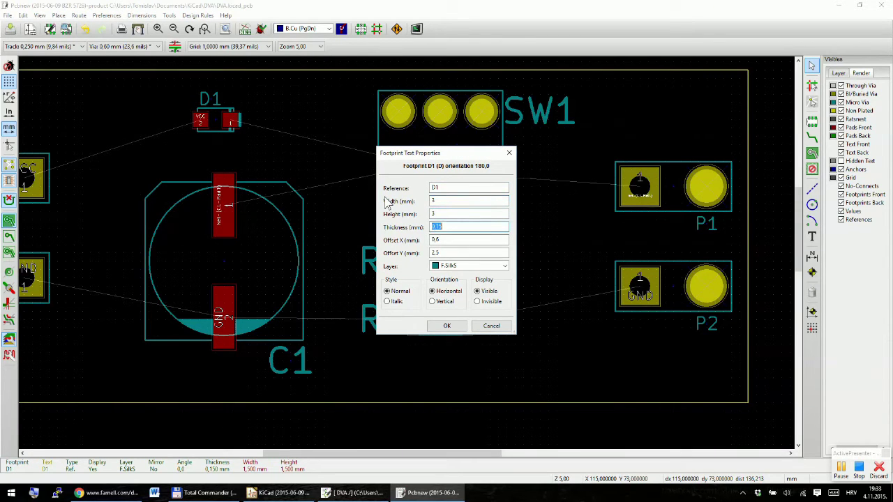
type(",4")
key("Return")
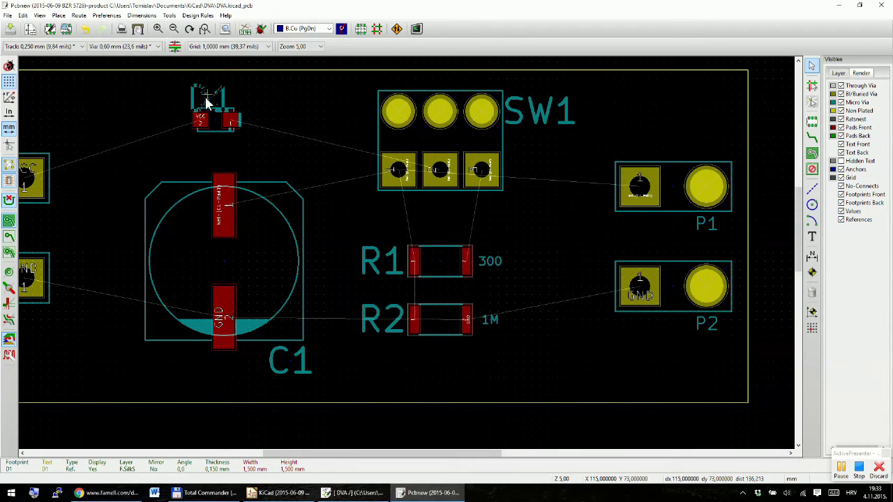
left_click_drag(206, 102, 165, 117)
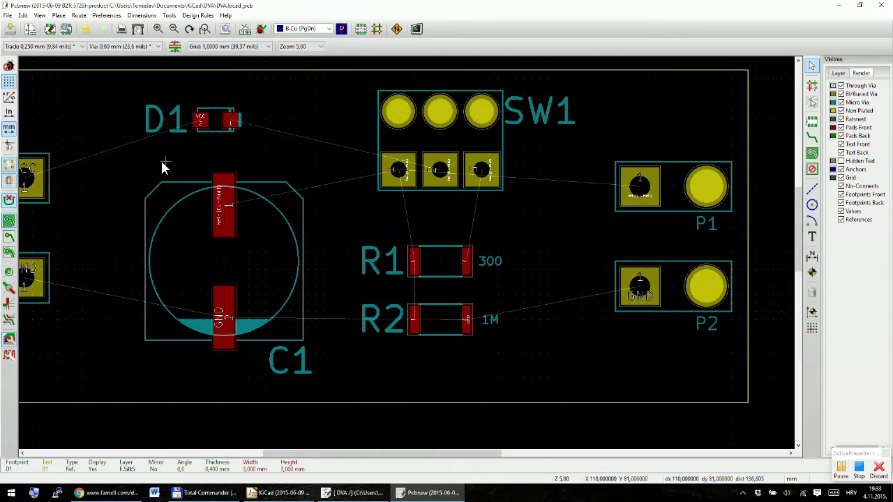
scroll(410, 302, "down", 3)
scroll(410, 302, "up", 1)
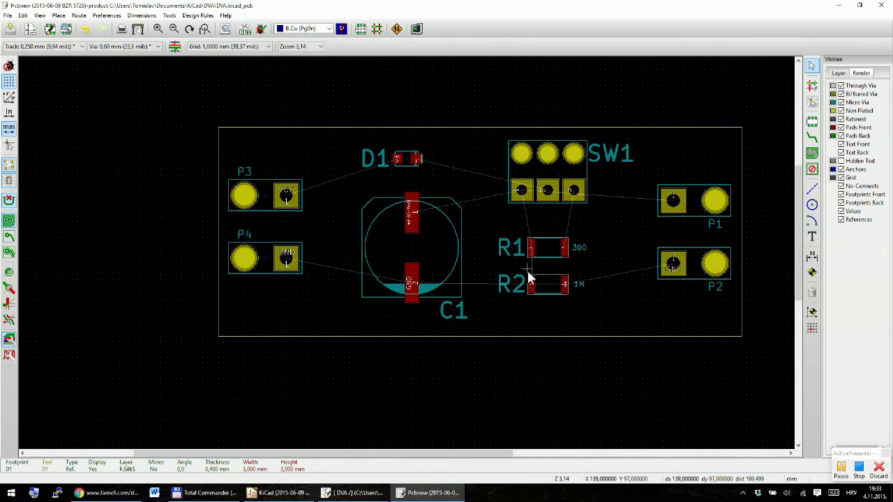
scroll(530, 269, "up", 1)
scroll(453, 247, "down", 1)
scroll(481, 237, "up", 1)
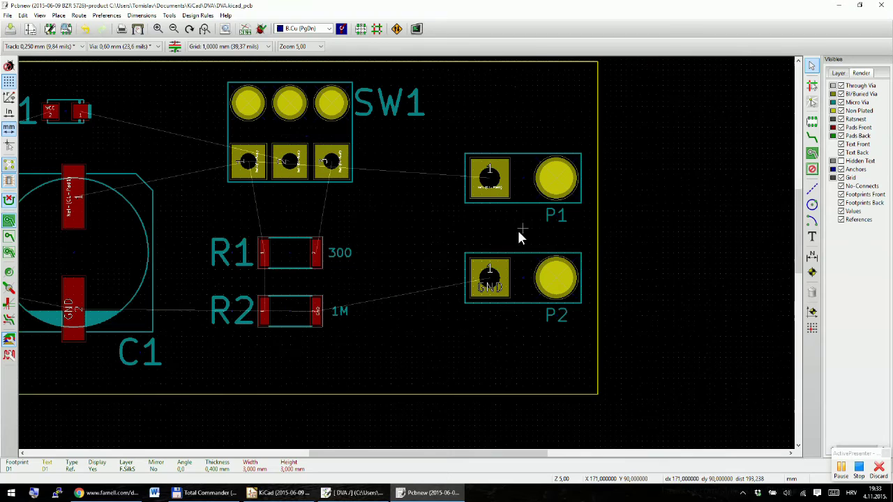
Resize the P1 label to 3 mm with 0,4 thickness and place it left of its pad
double_click(556, 220)
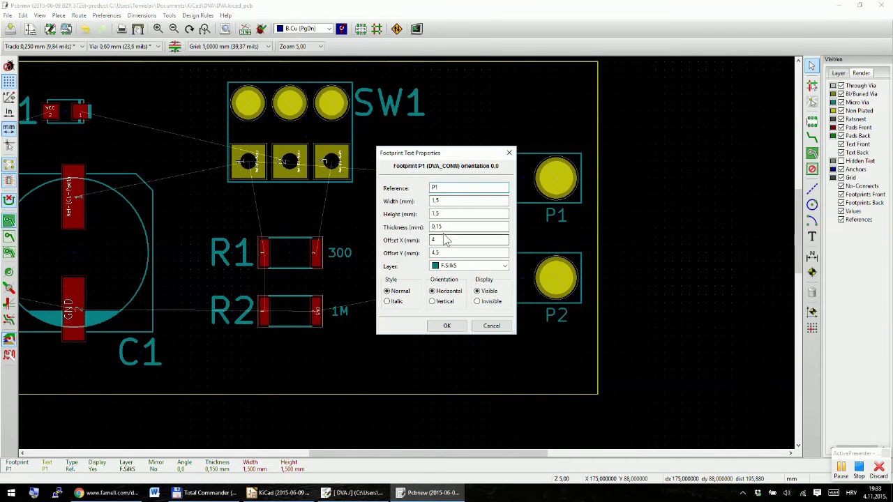
key("Tab")
type("3")
key("Tab")
type("3")
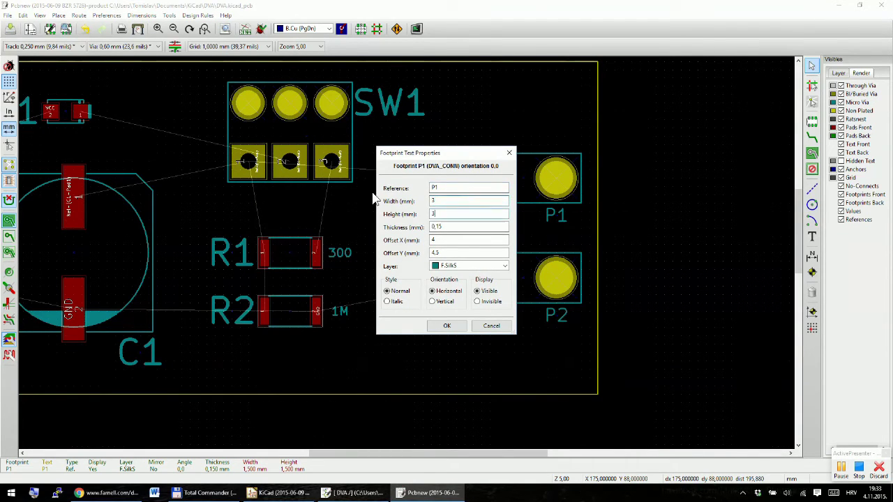
key("Tab")
type(",4")
key("Return")
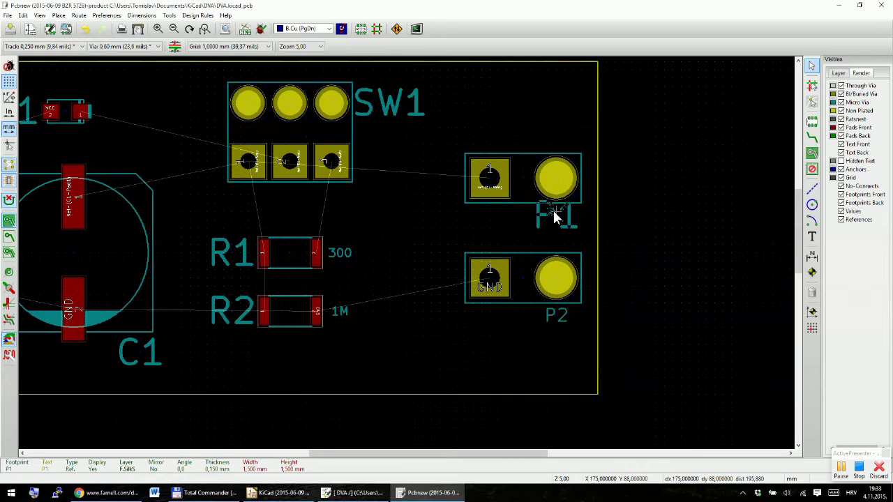
key("m")
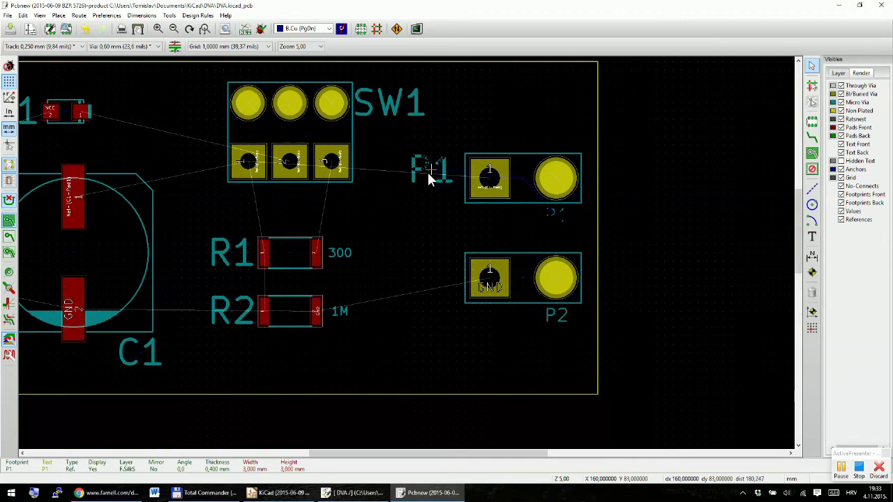
left_click(437, 185)
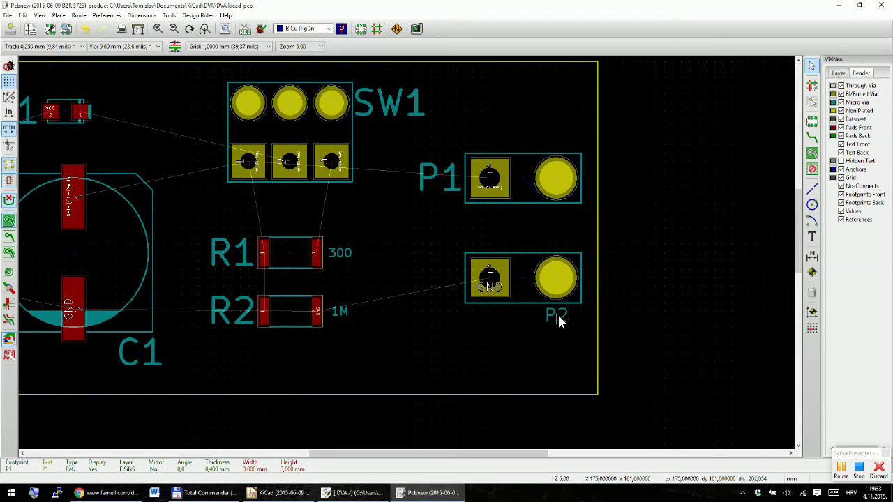
Resize the P2 label to 3 mm with 0,4 thickness and reposition it left of its pad
left_click(558, 322)
key("m")
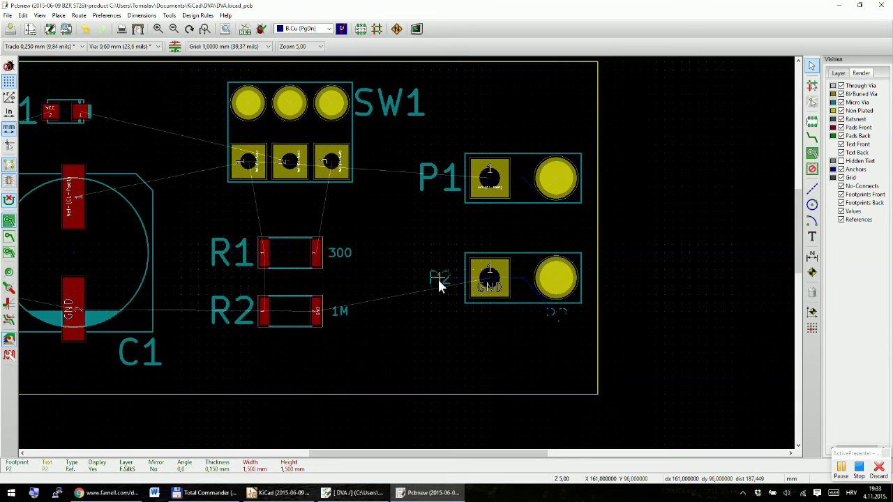
left_click(433, 277)
double_click(433, 277)
double_click(436, 201)
type("3")
key("Tab")
type("3")
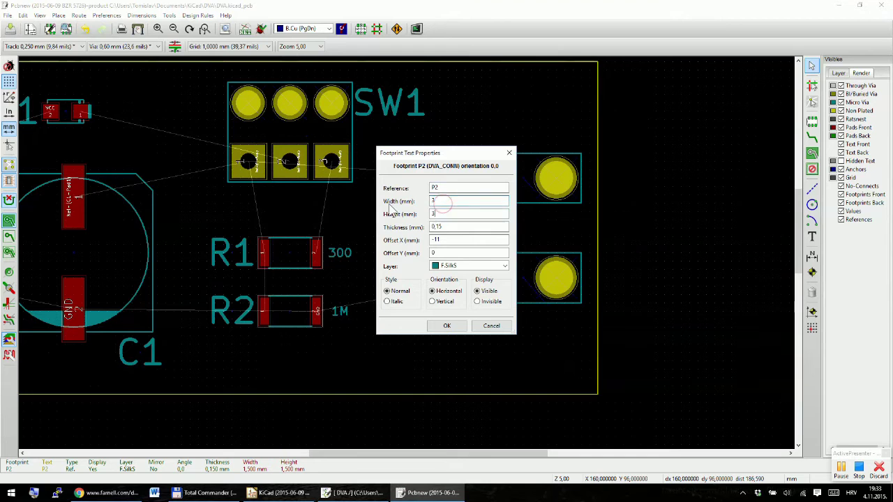
key("Tab")
type(",4")
key("Return")
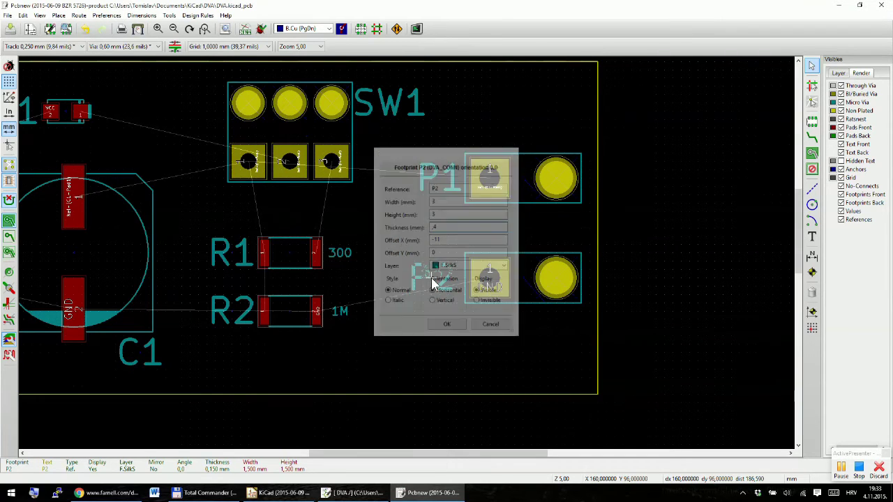
scroll(452, 285, "down", 1)
scroll(374, 230, "up", 1)
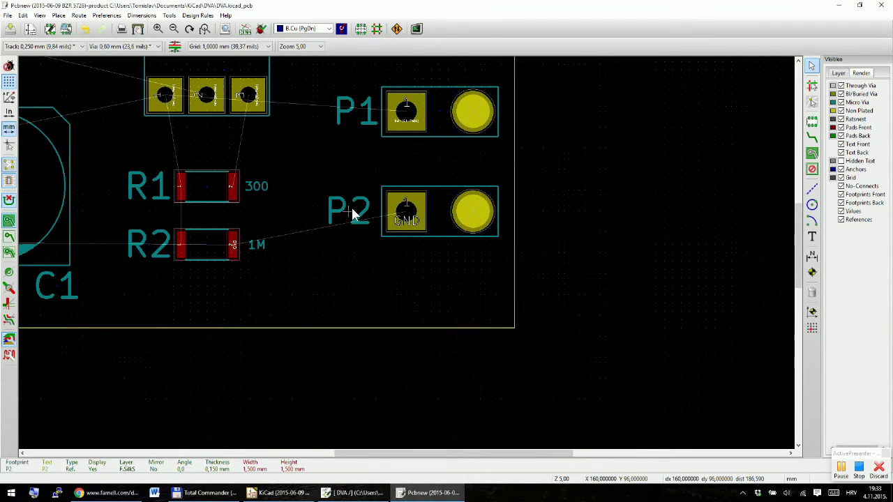
key("m")
left_click(357, 216)
scroll(328, 285, "down", 2)
scroll(406, 259, "up", 2)
scroll(407, 259, "down", 1)
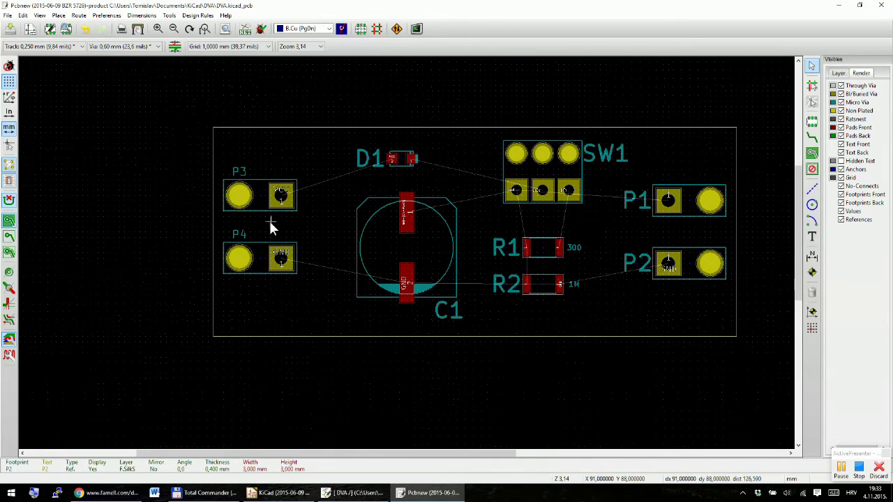
scroll(273, 225, "up", 1)
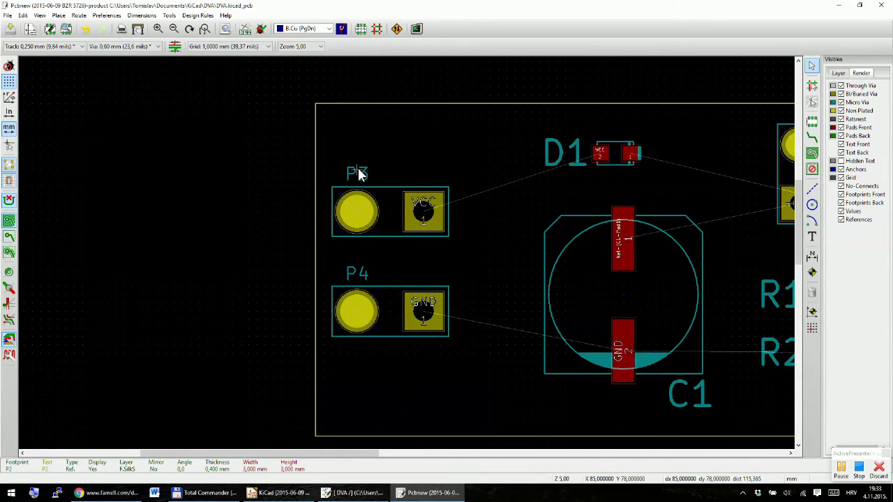
Set the P3 label to 3 mm with 0,4 thickness, right of the VCC pad
key("e")
double_click(444, 200)
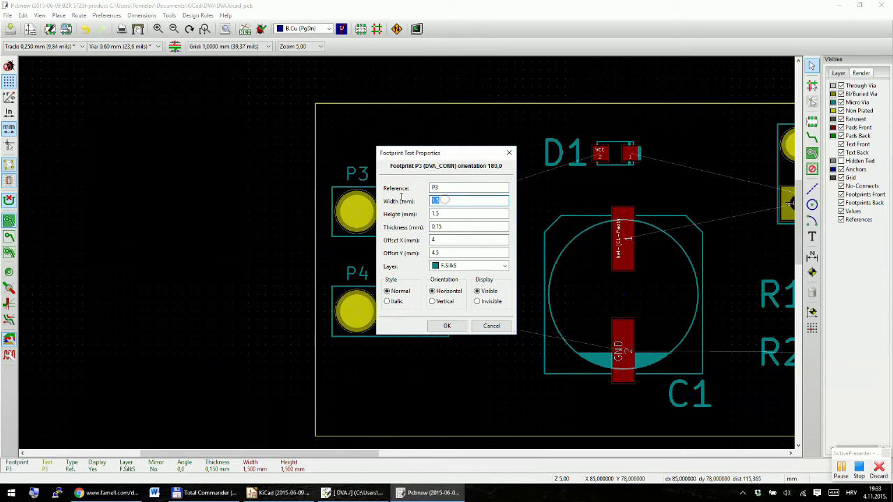
type("3")
key("Tab")
type("3")
key("Tab")
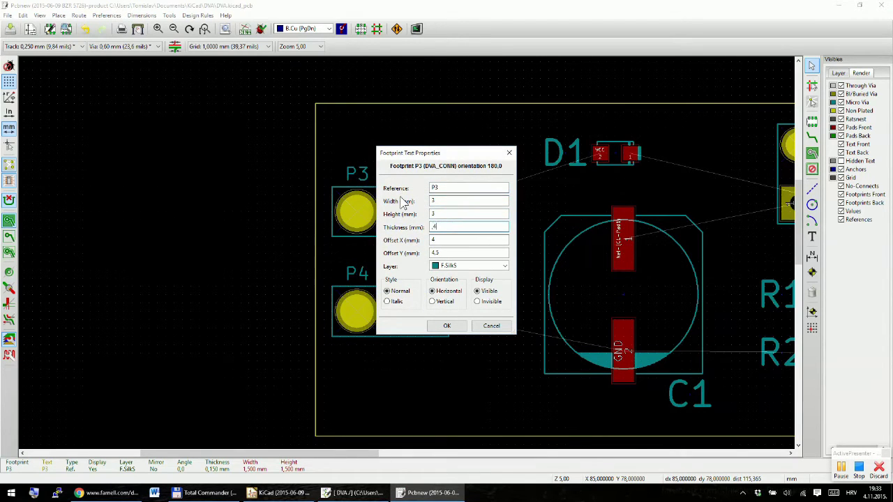
type(",4")
key("Return")
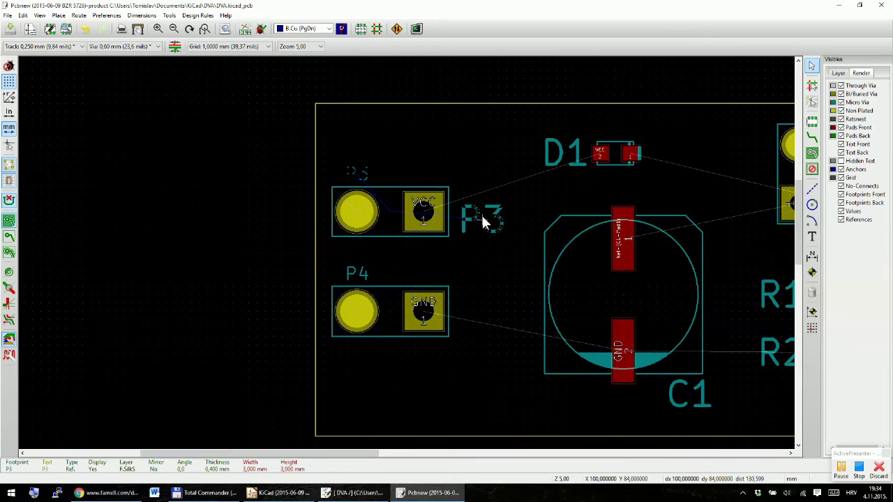
left_click(480, 210)
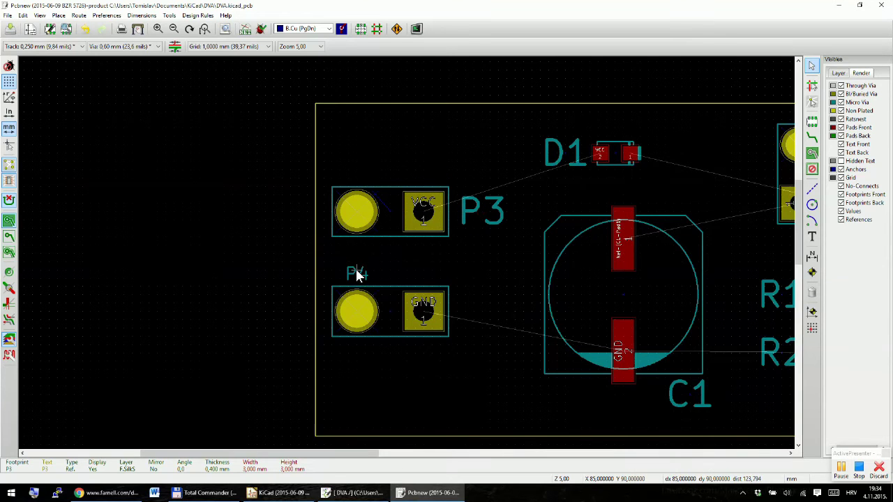
Set the P4 label to 3 mm with 0,4 thickness, beside the GND pad
double_click(356, 270)
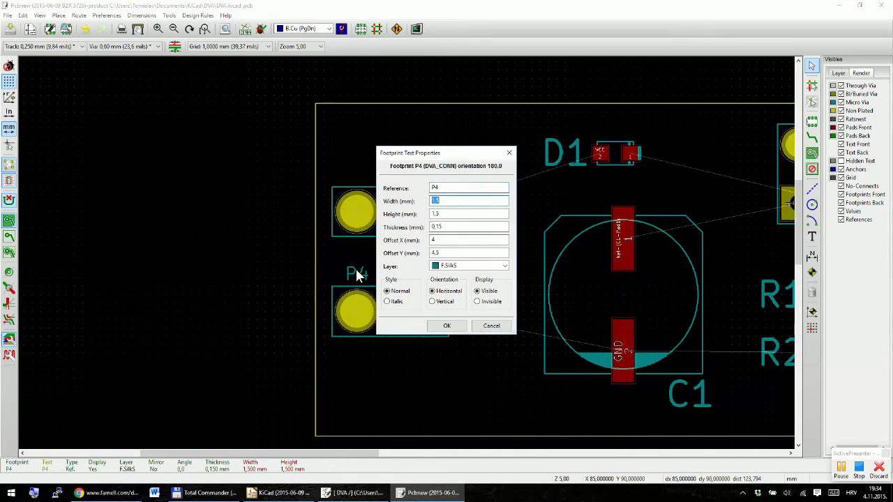
type("3")
key("Tab")
type("3")
key("Tab")
type(",4")
key("Return")
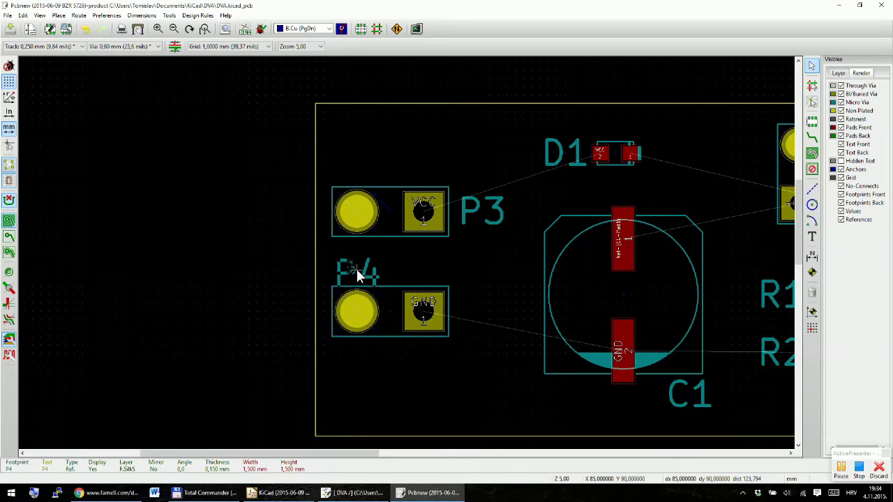
key("m")
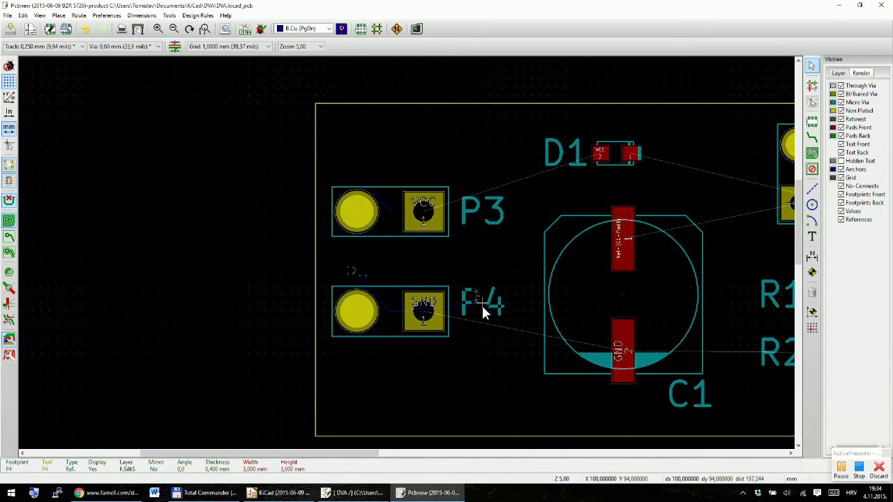
left_click(481, 307)
Enlarge R1's 300 value text to 2 mm and place it just right of R1
scroll(407, 255, "down", 5)
scroll(405, 252, "up", 3)
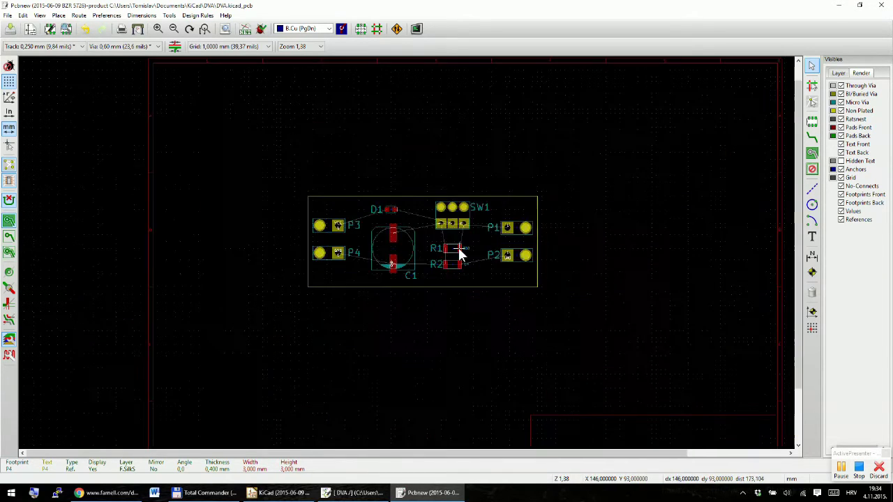
scroll(312, 247, "up", 1)
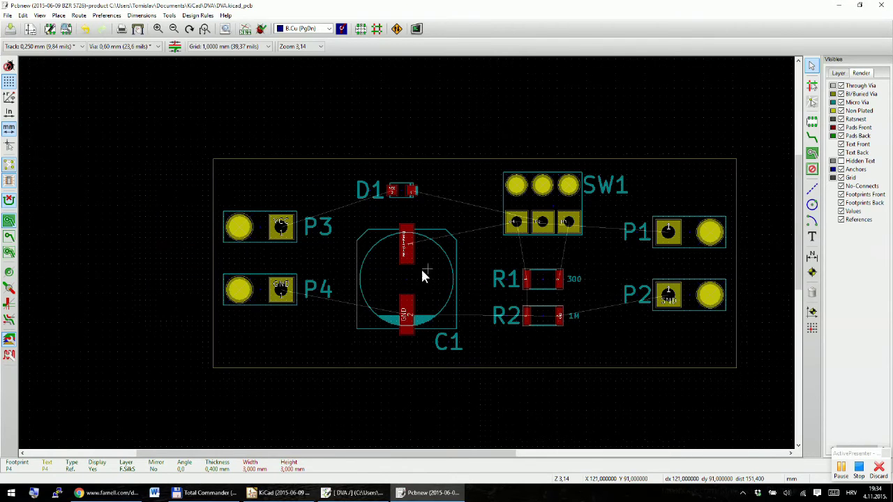
scroll(460, 283, "up", 1)
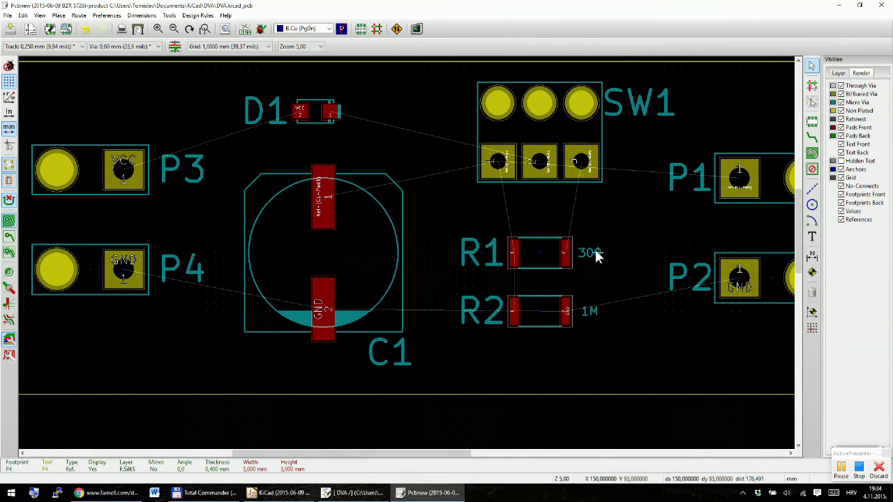
double_click(595, 256)
double_click(444, 201)
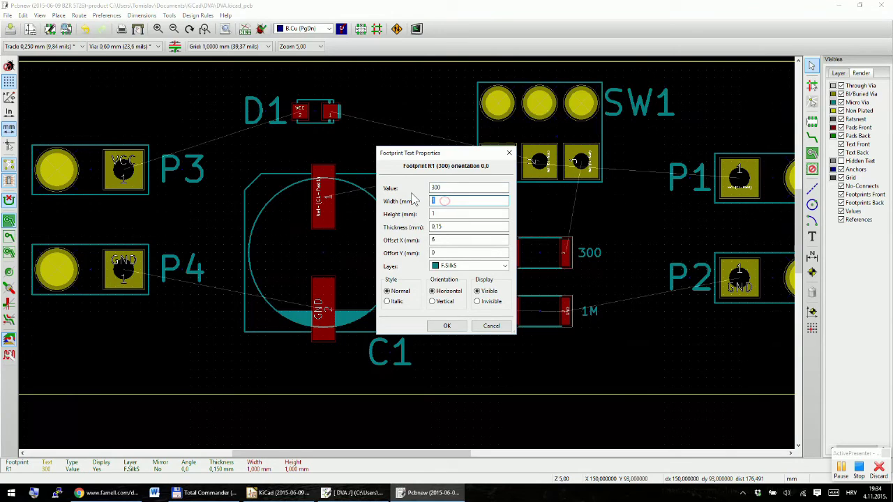
type("2")
key("Tab")
type("2")
key("Tab")
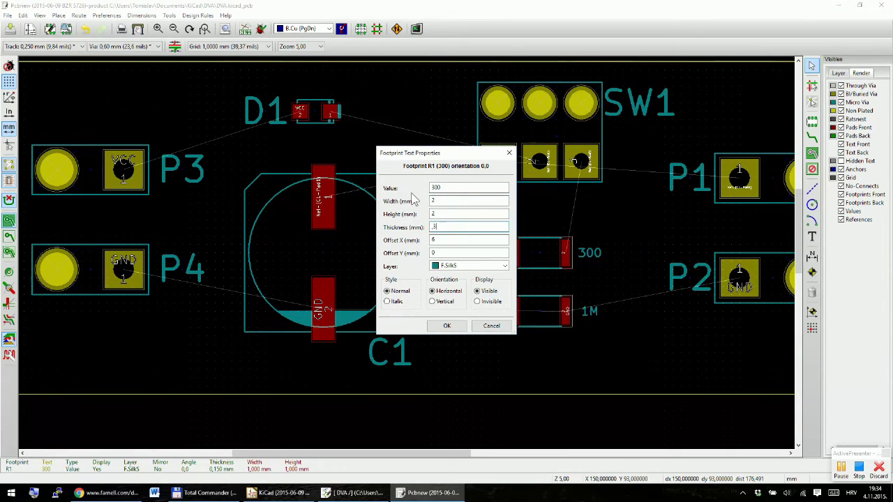
key("Return")
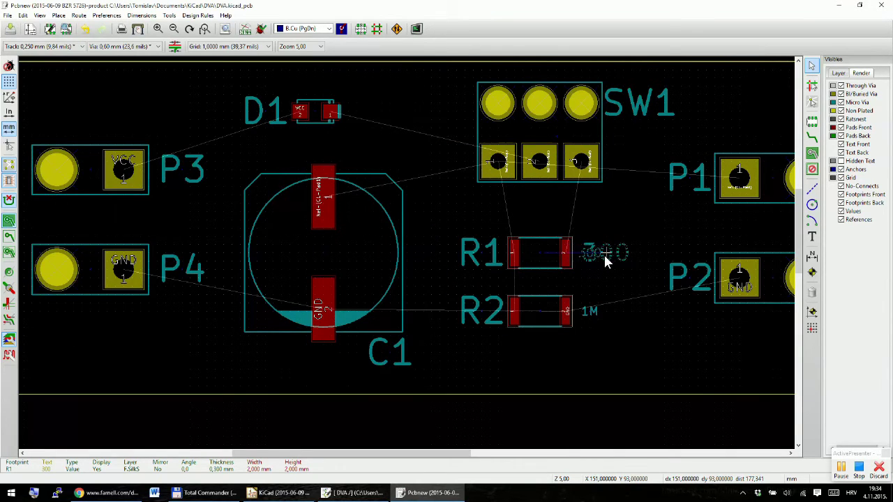
left_click(604, 258)
Set R2's 1M value text to 2 mm with 0,3 thickness, just right of R2
double_click(592, 317)
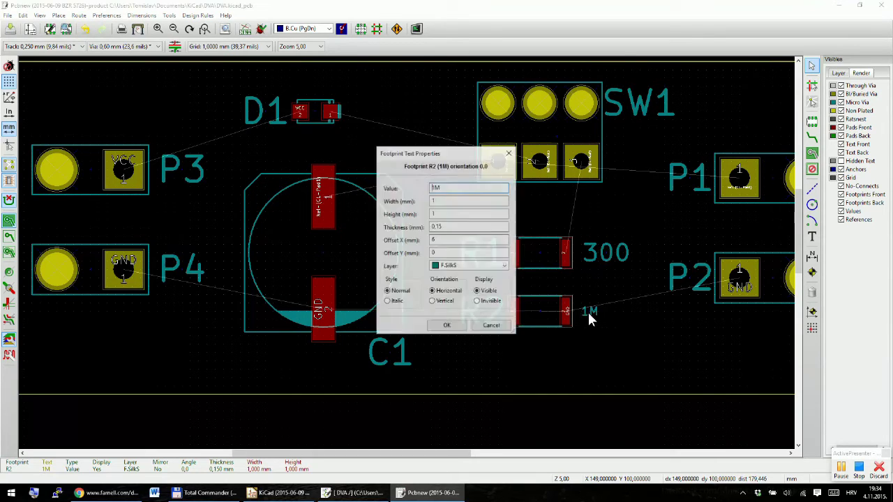
key("Tab")
type("2")
key("Tab")
type("2")
key("Tab")
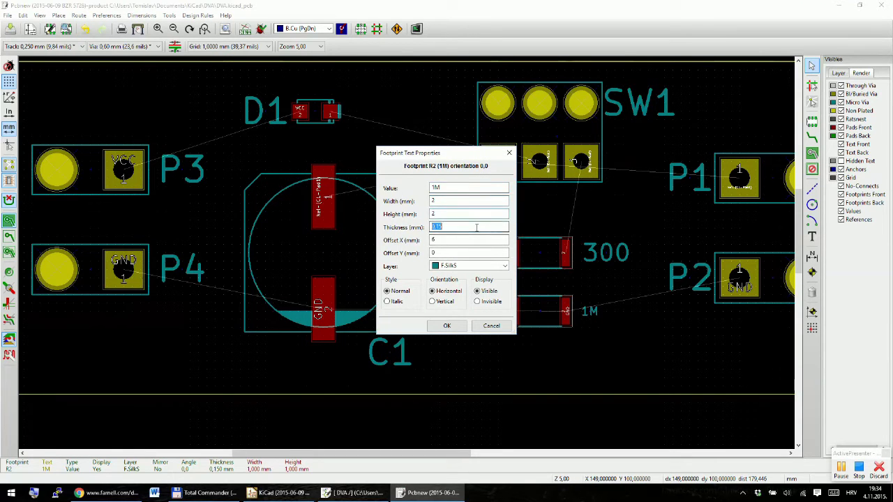
type("0,3")
key("Return")
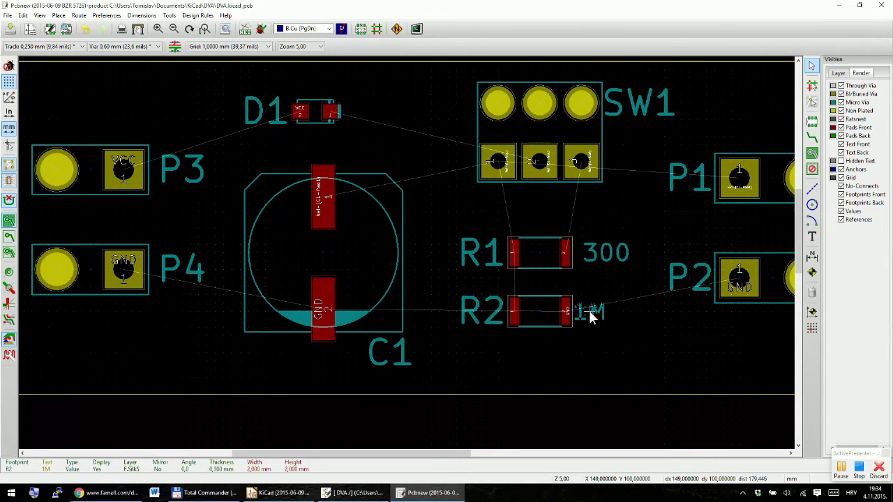
left_click(599, 310)
Save the board to DVA.kicad_pcb and switch to the enclosure datasheet
scroll(397, 234, "down", 4)
scroll(408, 258, "up", 2)
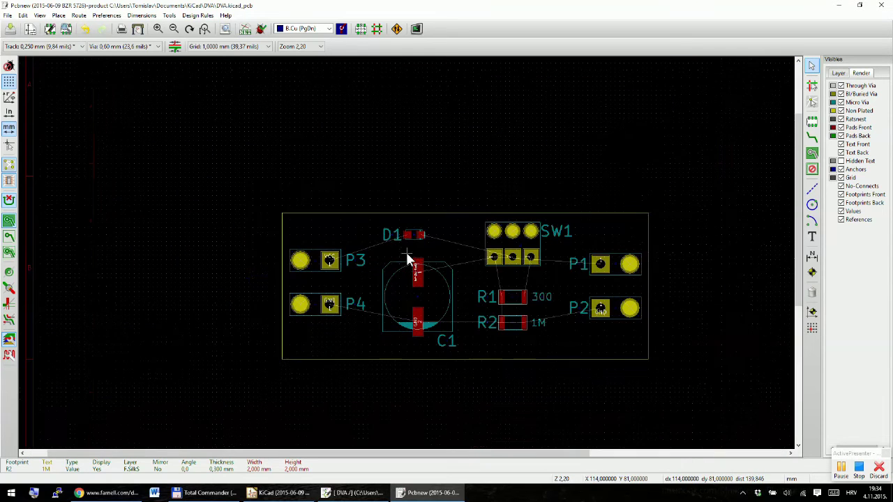
left_click(11, 28)
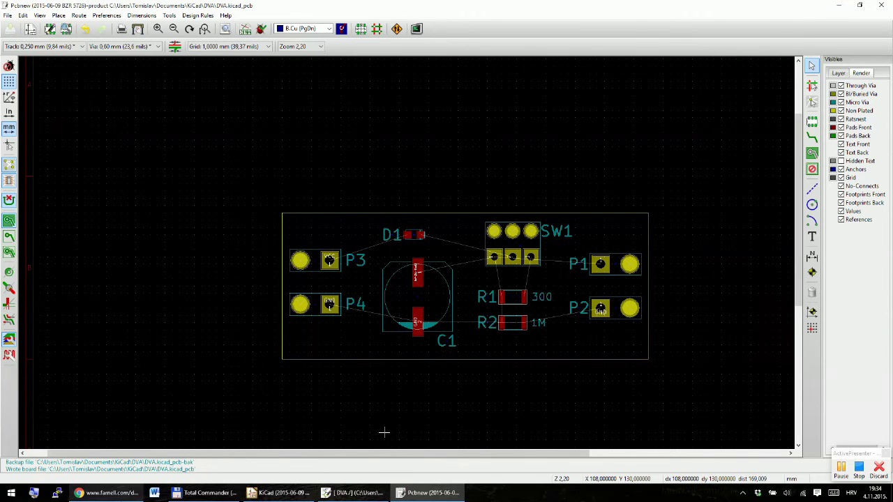
key("alt+Tab")
Scroll the Farnell MCRL6015 enclosure datasheet's drawings, then return to Pcbnew
scroll(388, 276, "up", 2)
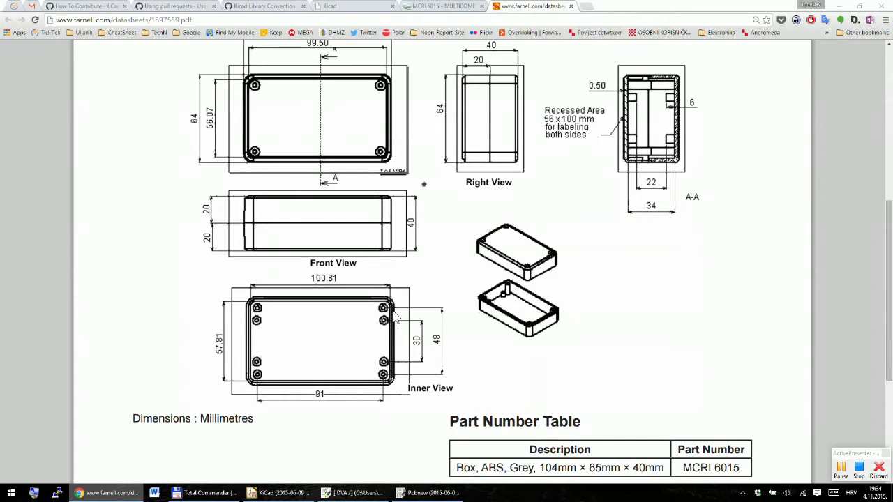
key("alt+Tab")
key("alt+Tab")
key("alt+Tab")
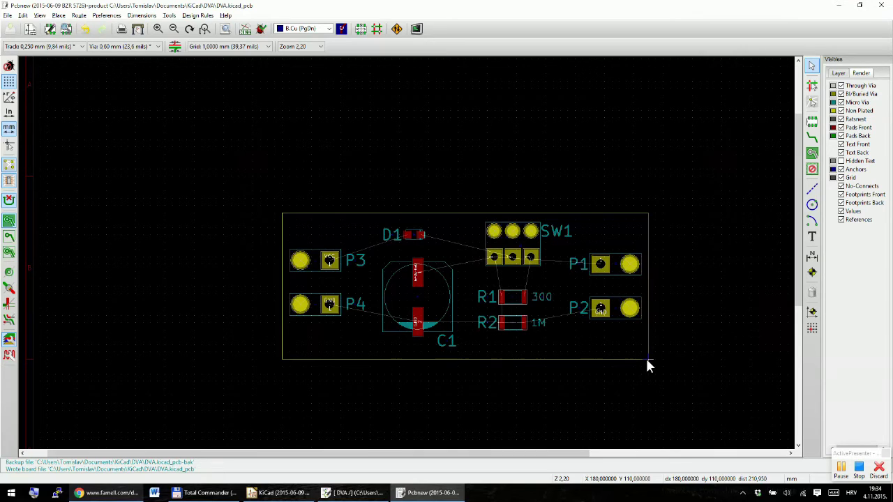
Set the relative measurement origin at the board corner and make Dwgs.User the active layer
key("space")
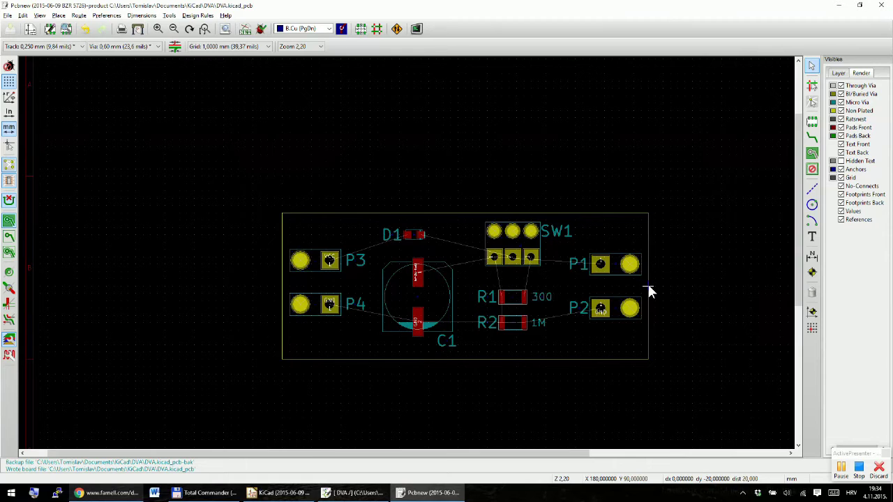
left_click(837, 73)
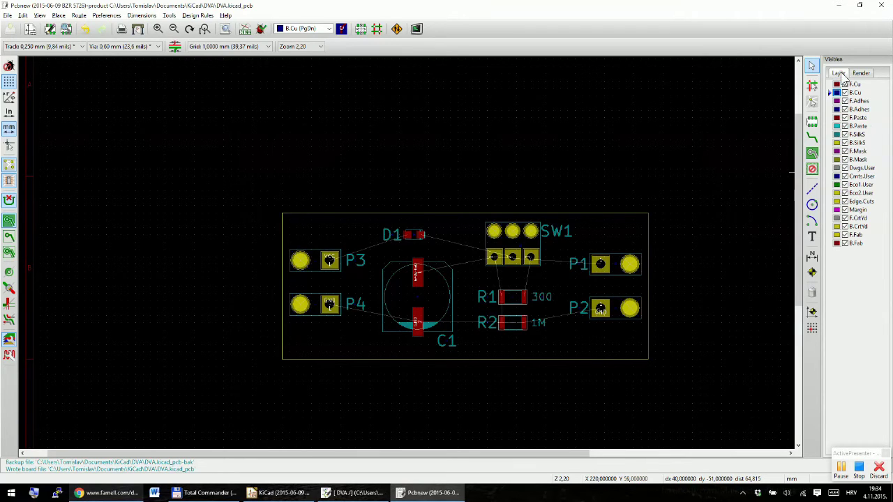
left_click(832, 170)
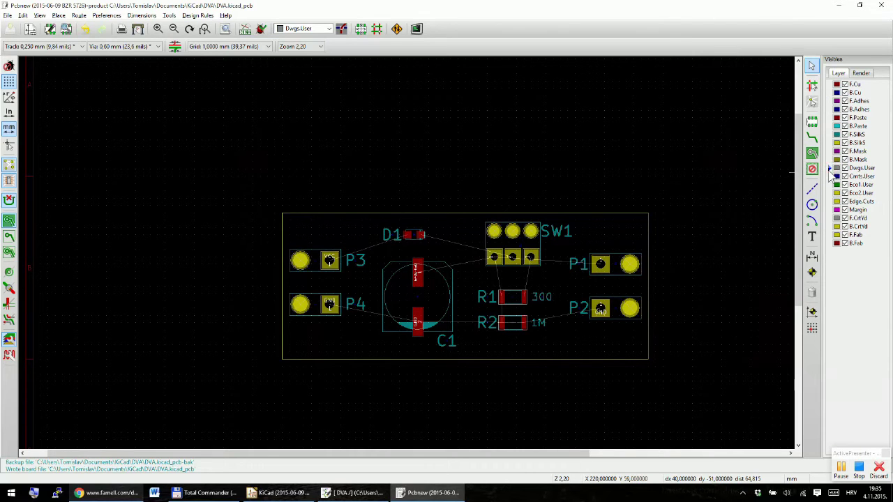
Draw a horizontal Dwgs.User graphic line across the board at Y 90 mm
left_click(678, 282)
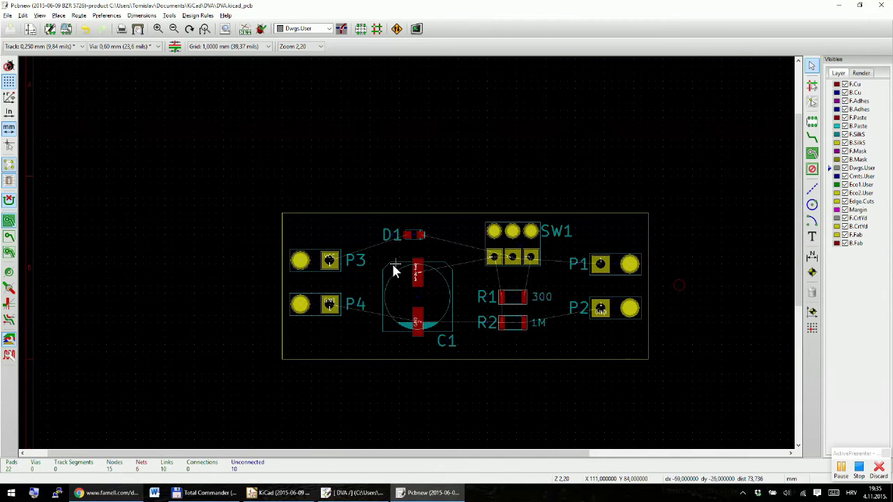
left_click(812, 187)
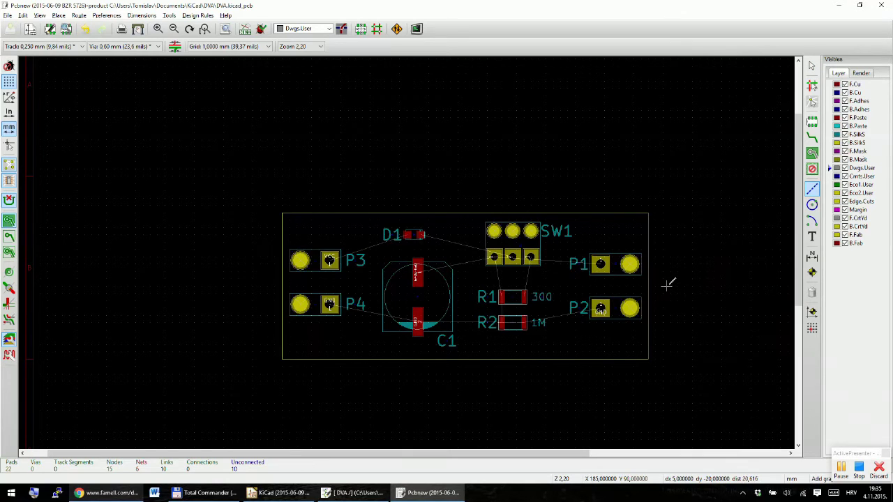
left_click(668, 283)
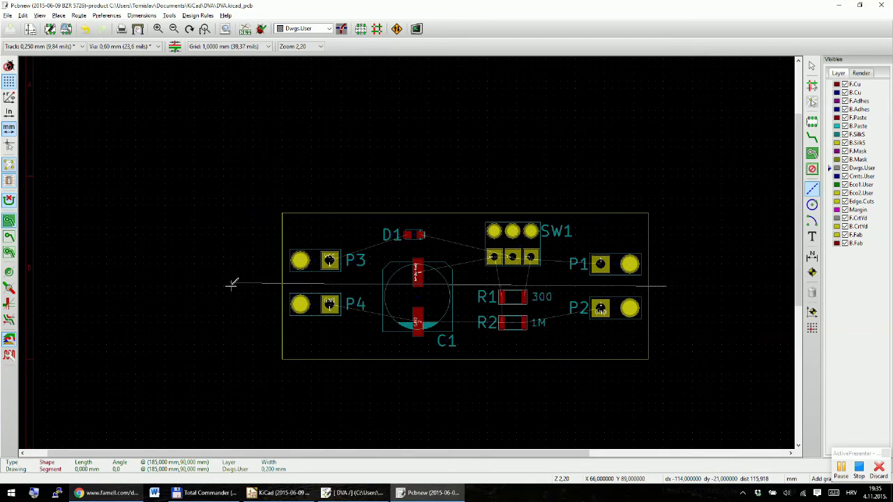
double_click(267, 285)
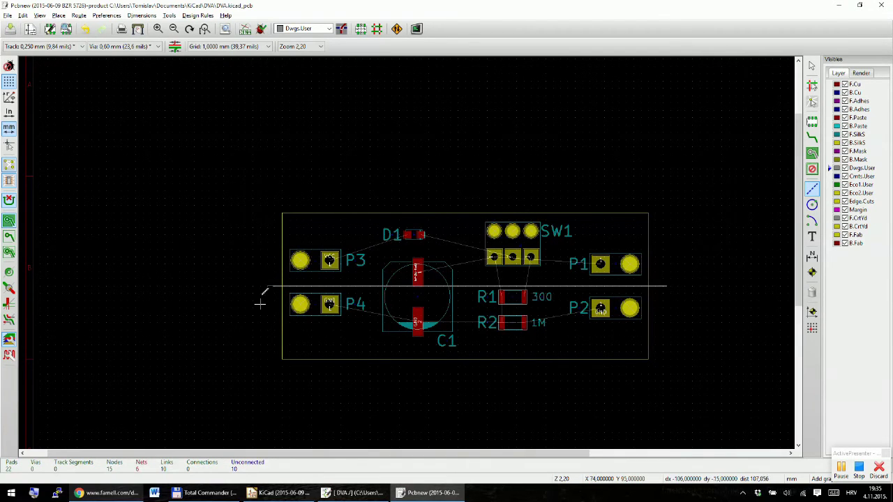
scroll(450, 285, "up", 2)
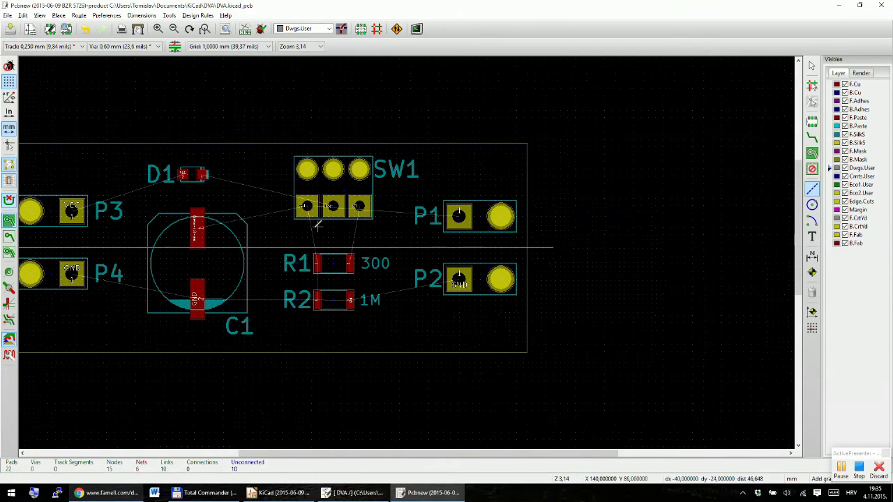
scroll(317, 224, "down", 1)
scroll(678, 199, "up", 1)
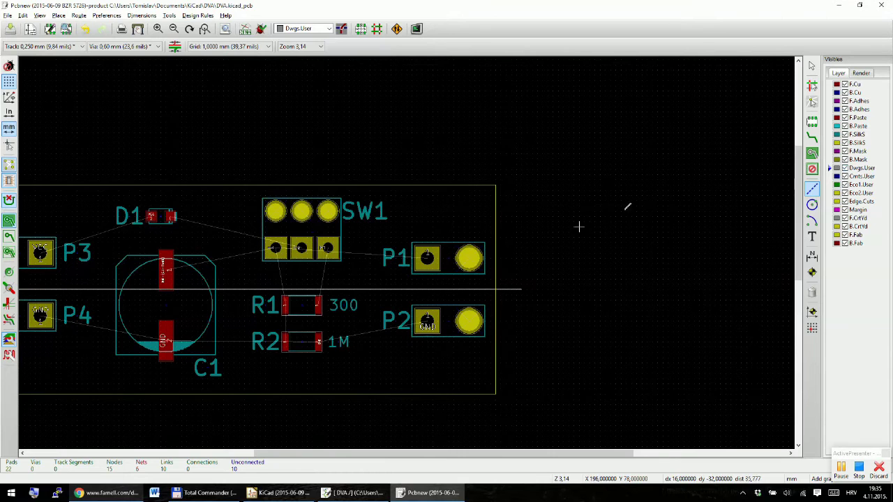
scroll(383, 214, "down", 1)
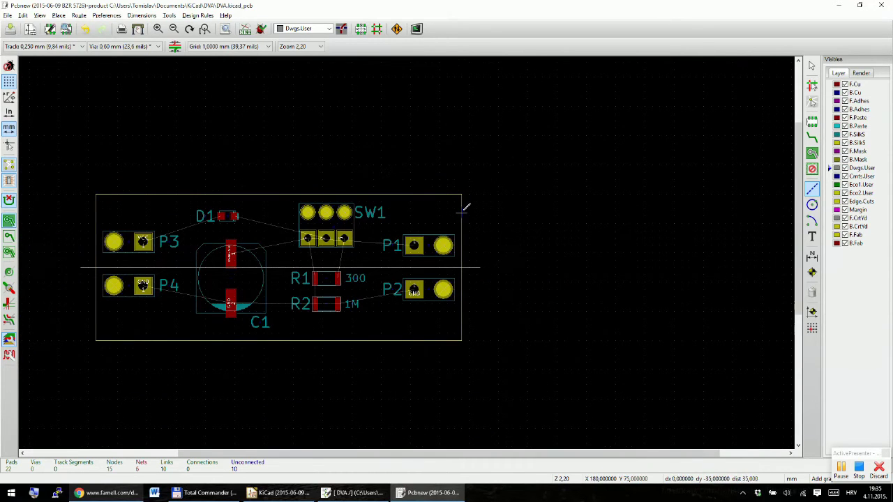
key("alt+Tab")
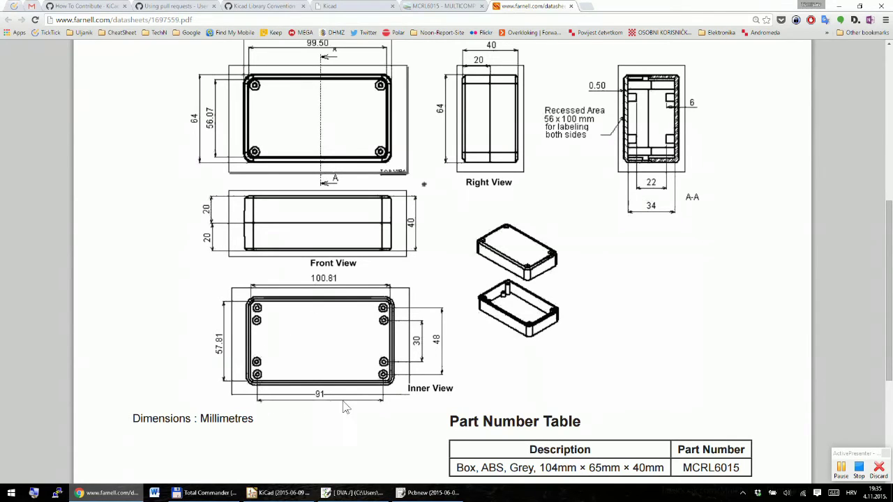
key("alt+Tab")
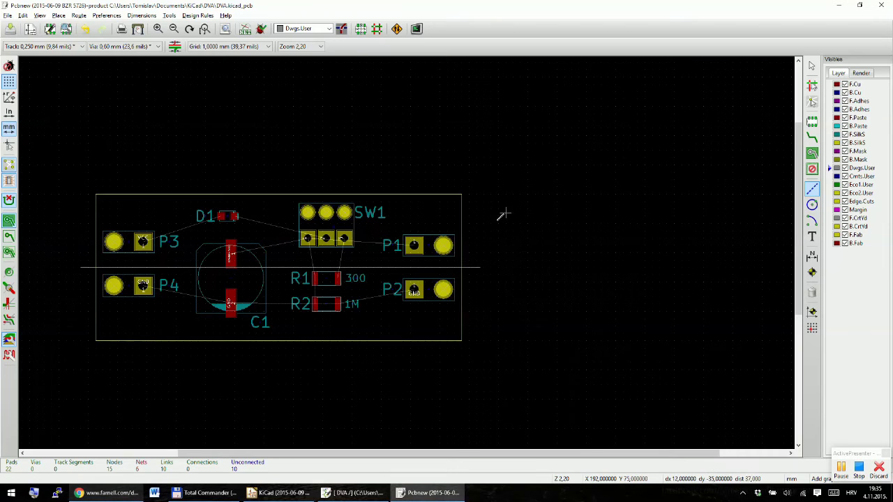
Change the grid to 0,5000 mm, then go back to the enclosure datasheet in Chrome
right_click(490, 154)
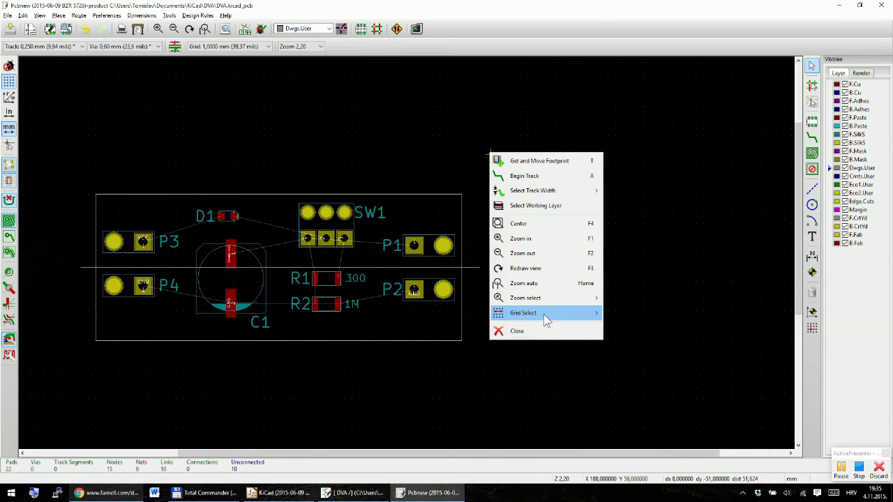
mouse_move(542, 314)
left_click(435, 245)
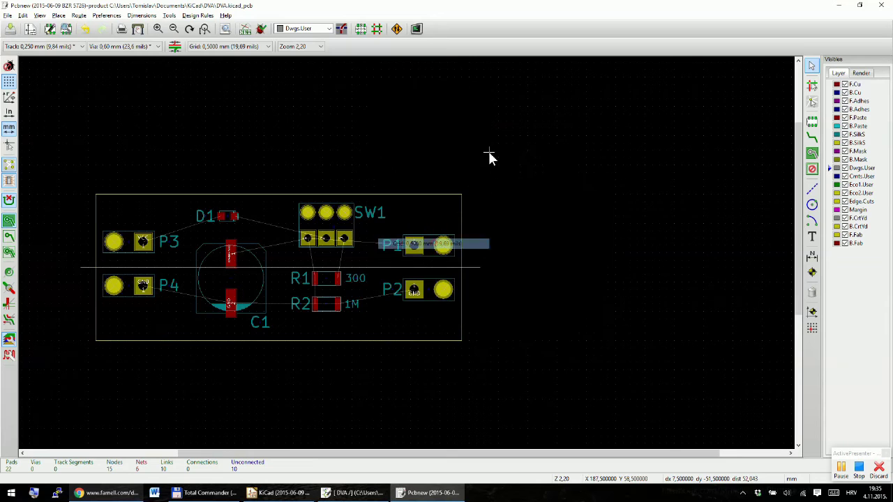
scroll(406, 252, "up", 3)
scroll(464, 267, "down", 1)
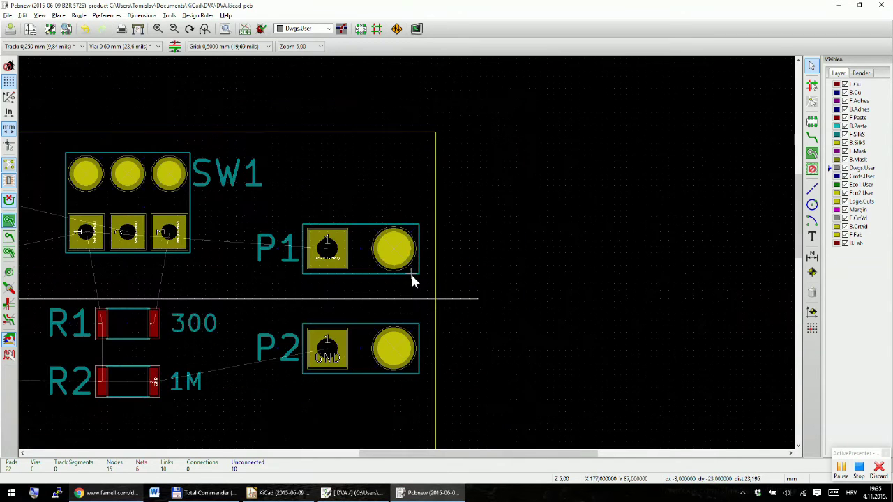
scroll(406, 249, "down", 3)
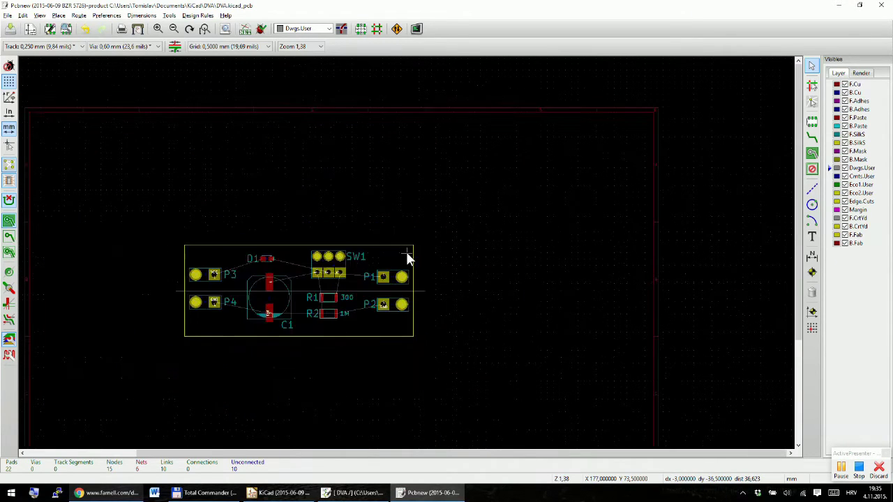
scroll(401, 254, "up", 1)
key("alt+Tab")
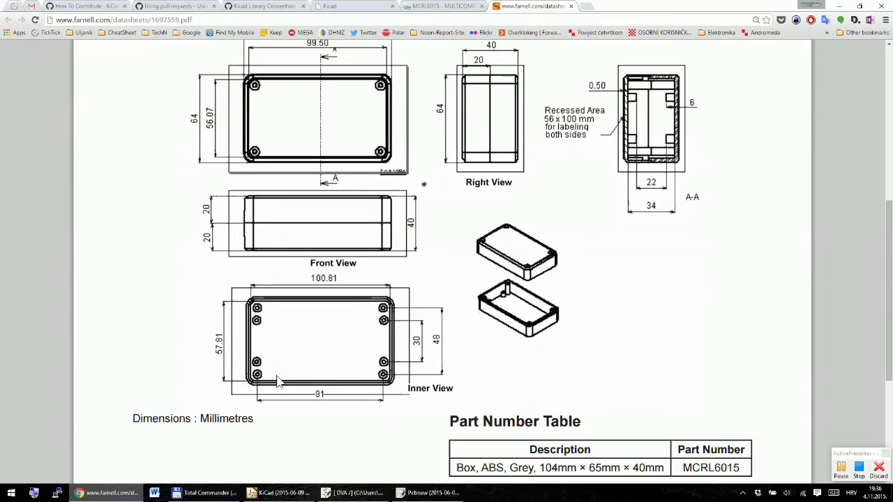
scroll(324, 308, "up", 2)
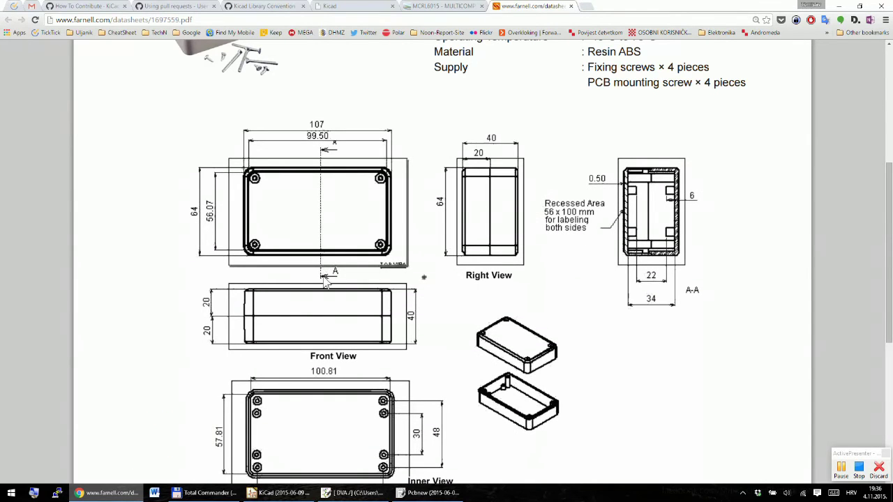
scroll(325, 282, "down", 2)
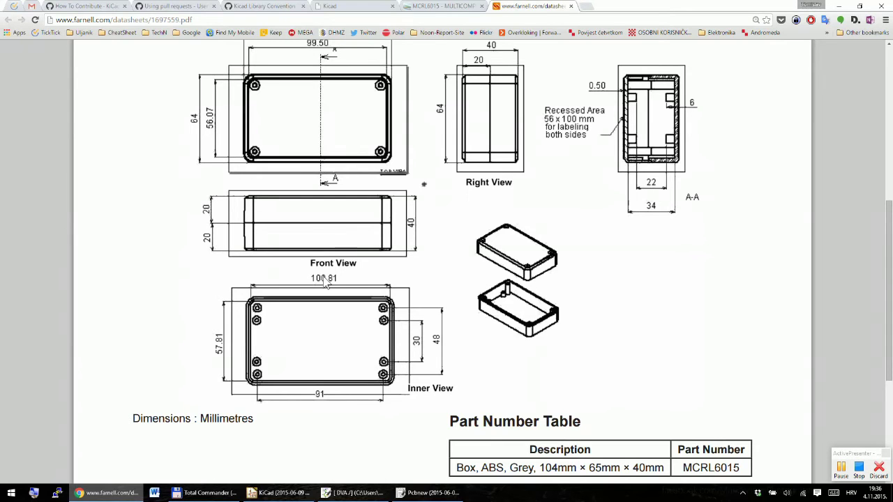
scroll(323, 300, "up", 1)
scroll(319, 329, "down", 1)
Zoom the datasheet's Inner View to read 100.81, 57.81 and 91, then return to Pcbnew
scroll(315, 349, "up", 2, "ctrl")
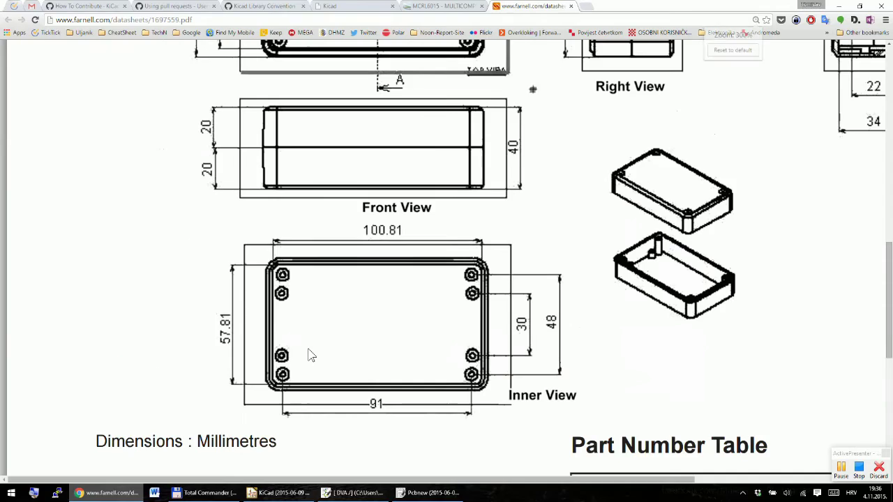
scroll(348, 341, "down", 1)
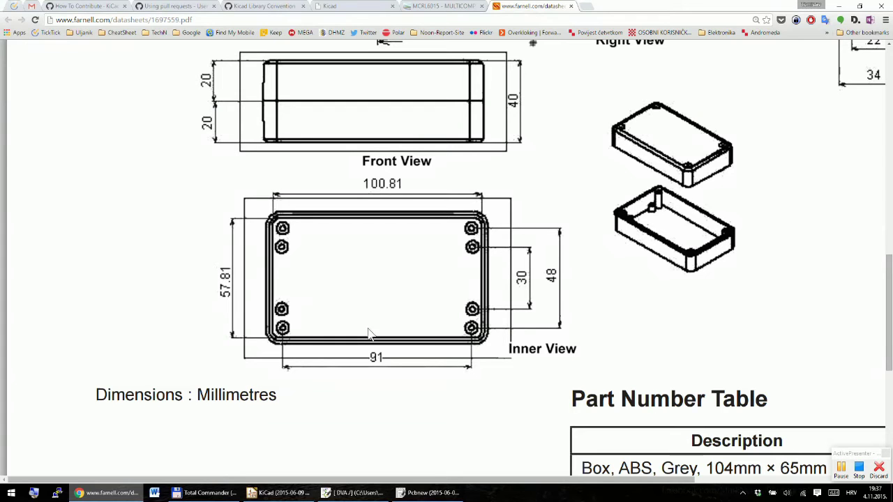
key("alt+Tab")
Start adding a footprint below P2 and browse the footprint libraries for it
scroll(406, 286, "down", 3)
scroll(406, 262, "up", 5)
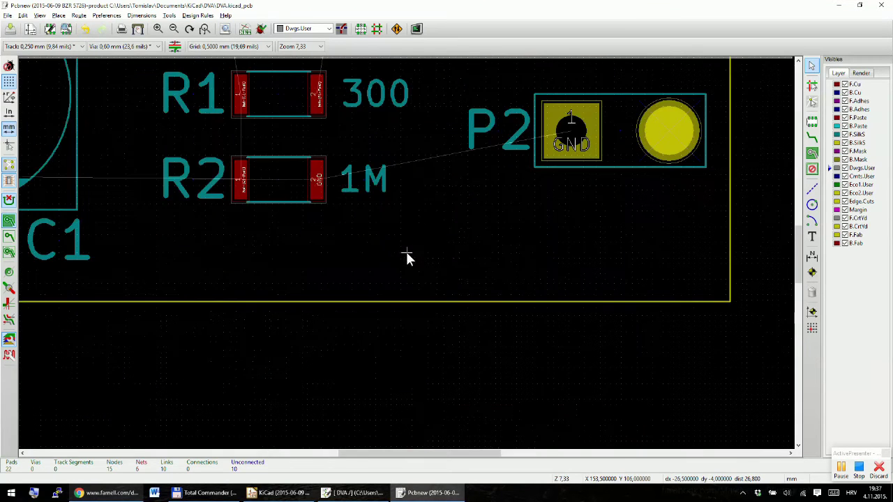
scroll(406, 258, "down", 4)
scroll(454, 237, "up", 3)
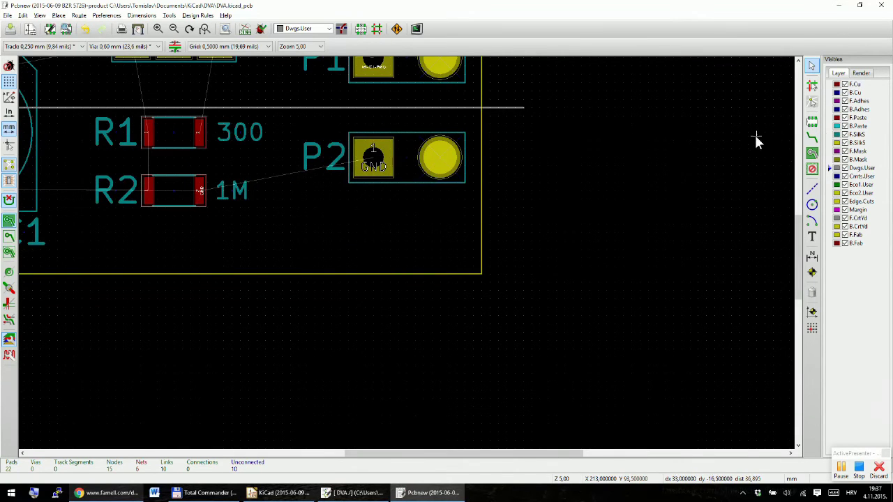
left_click(811, 122)
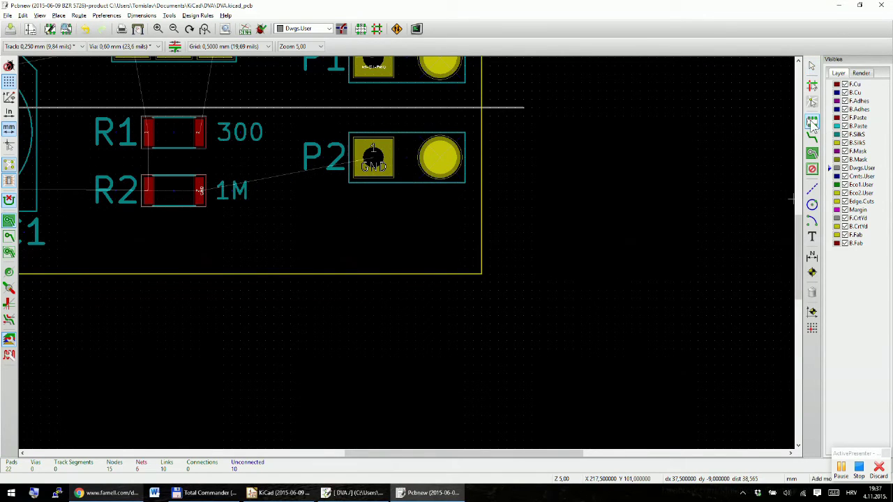
left_click(539, 211)
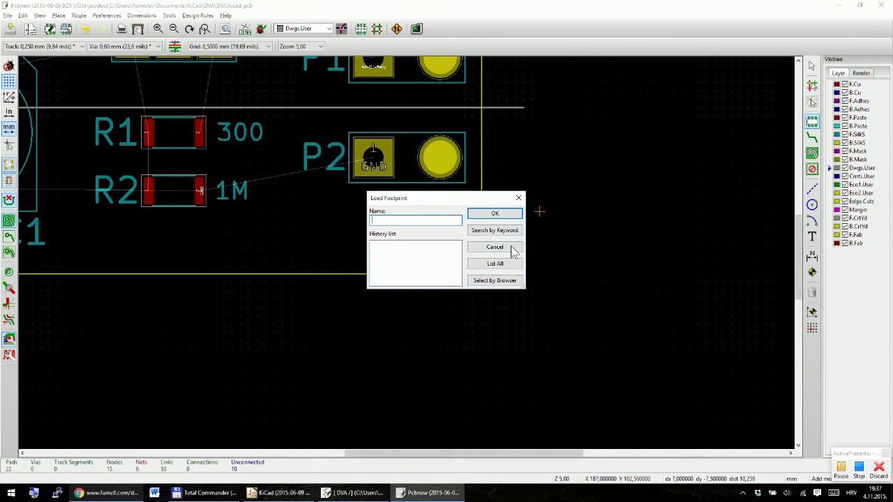
left_click(504, 279)
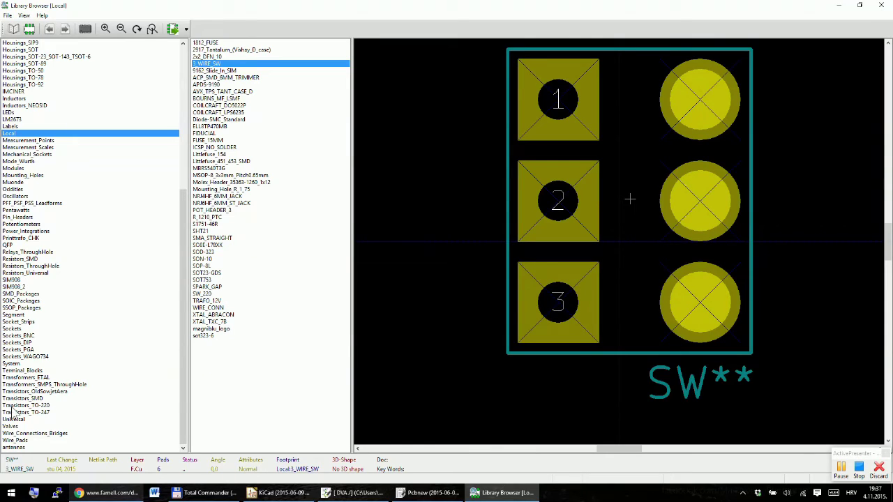
Load MountingHole_3mm from the Mounting_Holes library onto the board
left_click(28, 176)
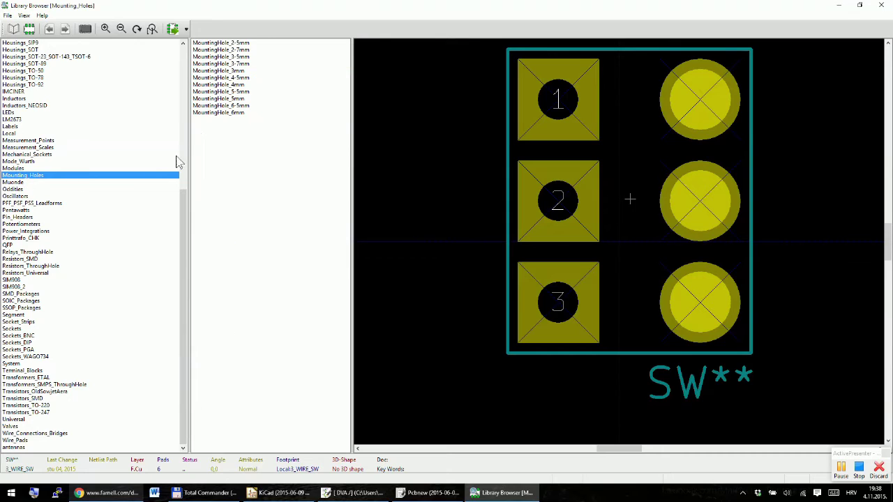
left_click(239, 72)
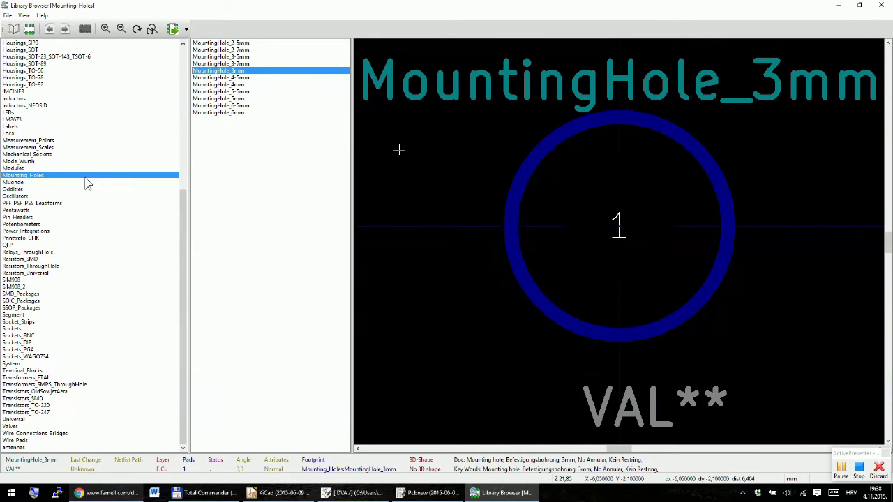
double_click(249, 71)
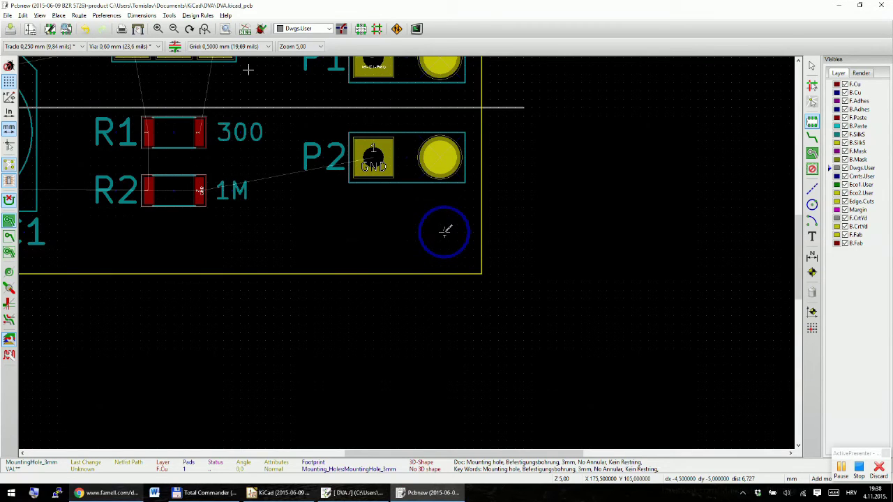
Set the first 3 mm mounting hole down at the lower-right corner below P2
left_click(445, 231)
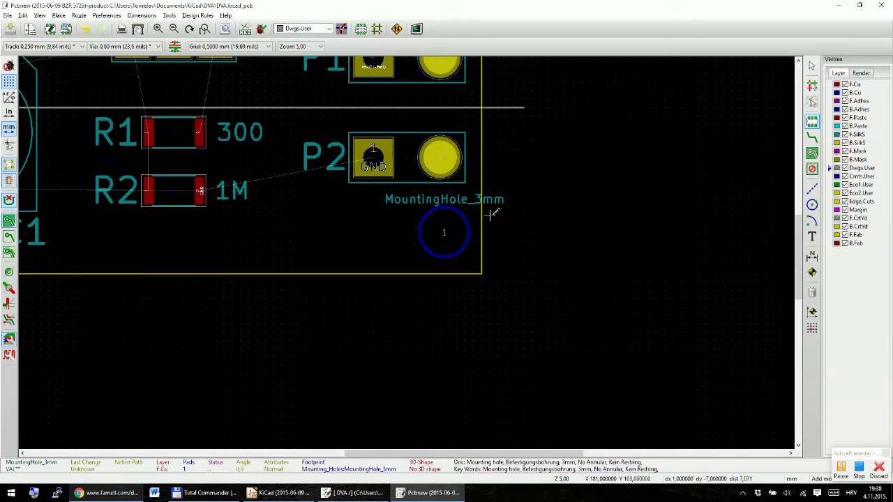
scroll(445, 230, "down", 2)
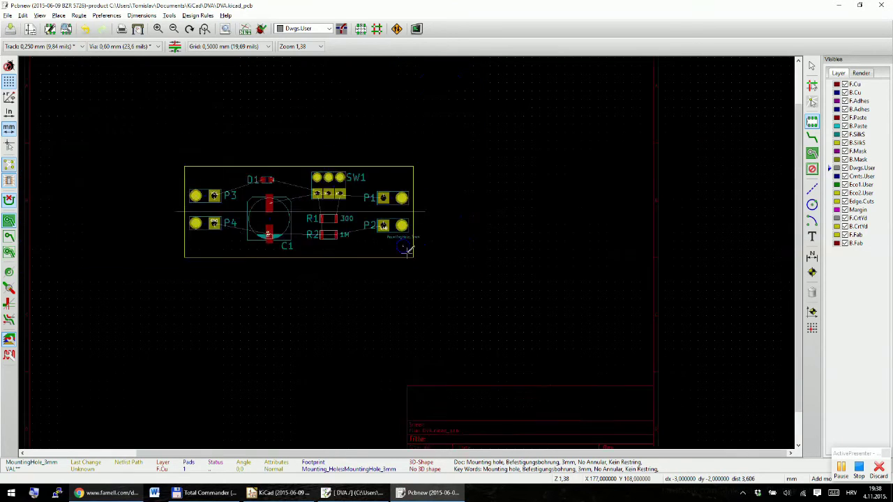
scroll(409, 249, "up", 1)
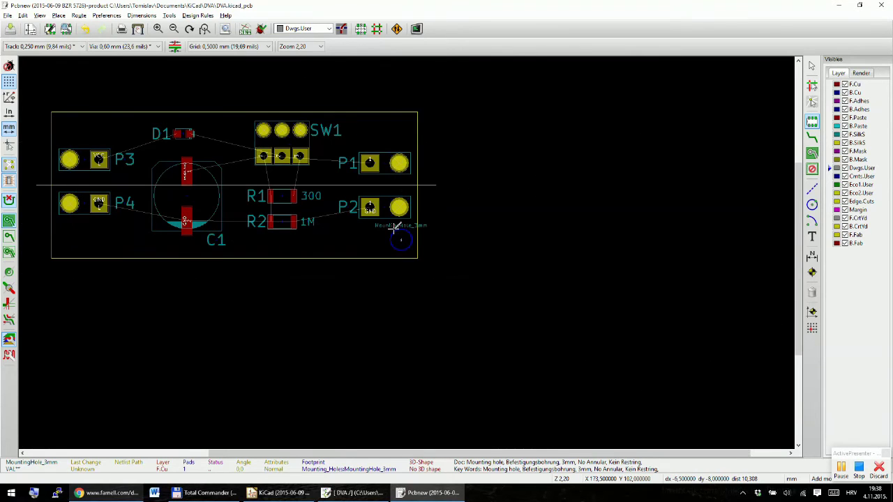
scroll(384, 212, "up", 1)
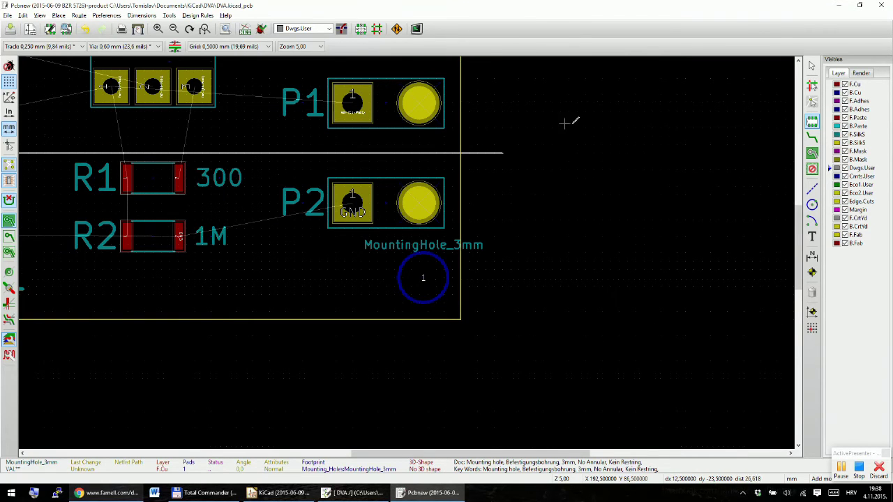
Place a second MountingHole_3mm near the board's top-right corner
left_click(535, 127)
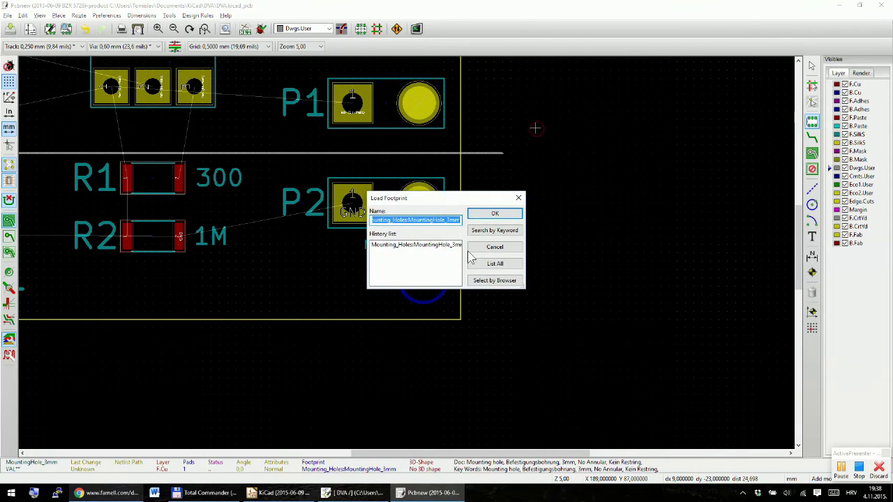
left_click(496, 215)
scroll(568, 150, "down", 2)
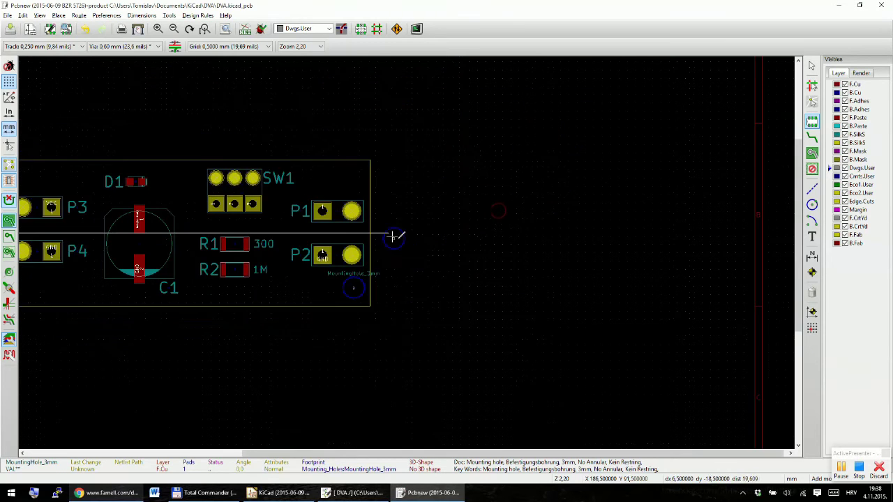
scroll(397, 235, "up", 3)
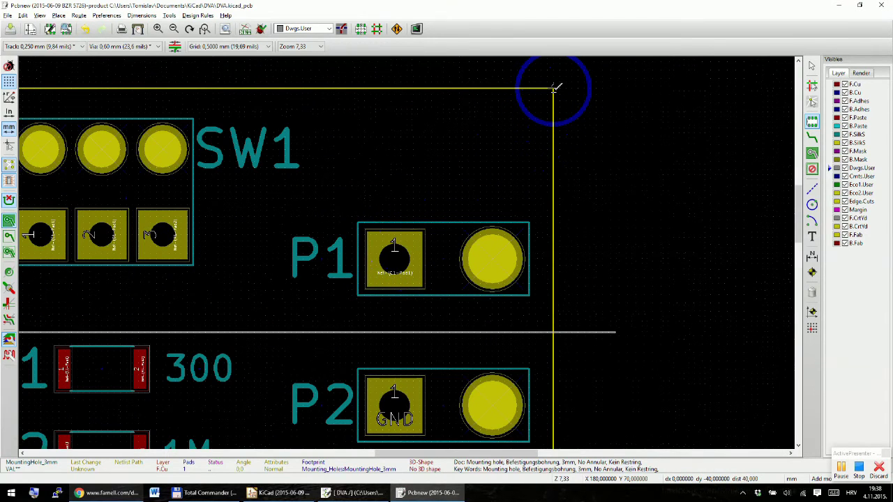
key("space")
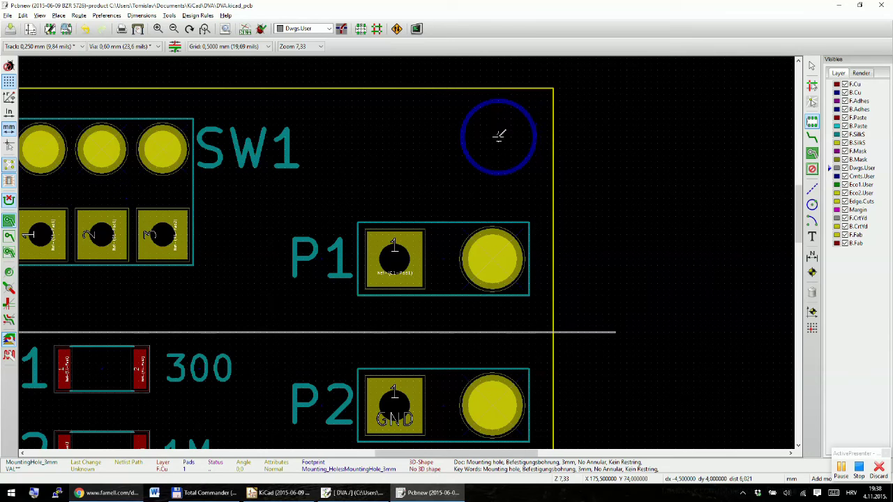
left_click(499, 135)
Add a third MountingHole_3mm footprint at another board corner
scroll(499, 134, "down", 5)
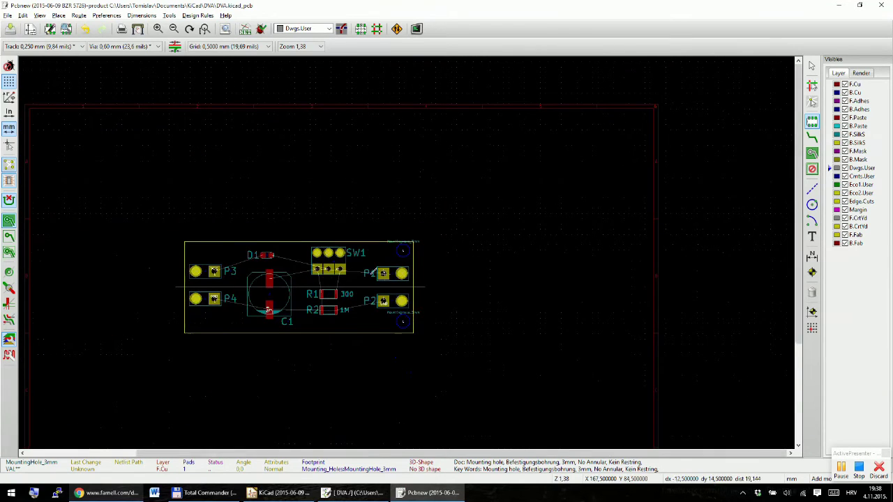
scroll(202, 254, "up", 2)
scroll(407, 251, "up", 4)
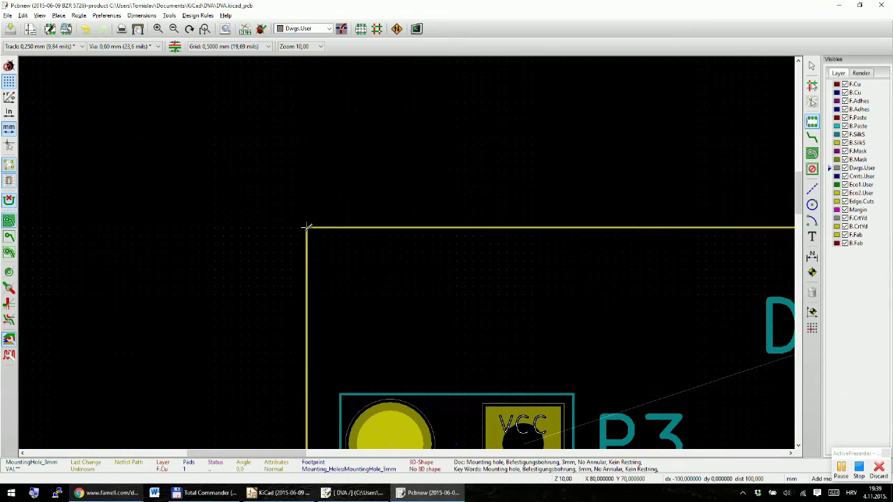
key("space")
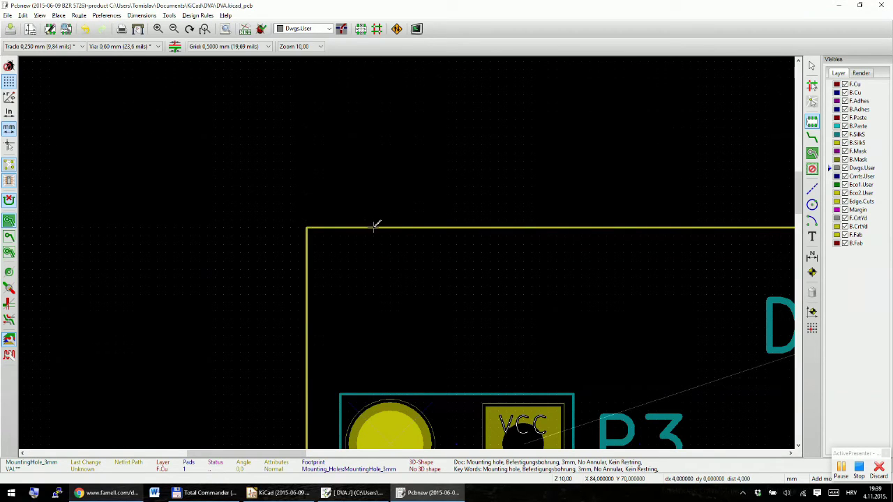
left_click(382, 293)
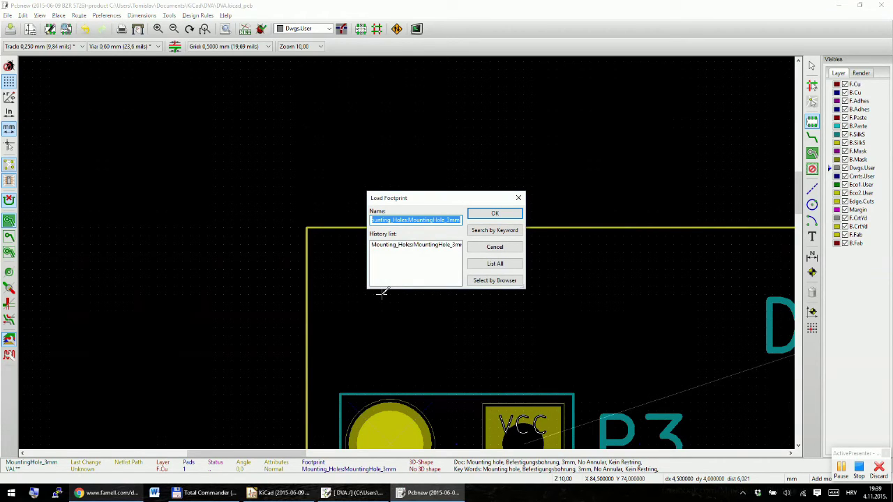
left_click(506, 213)
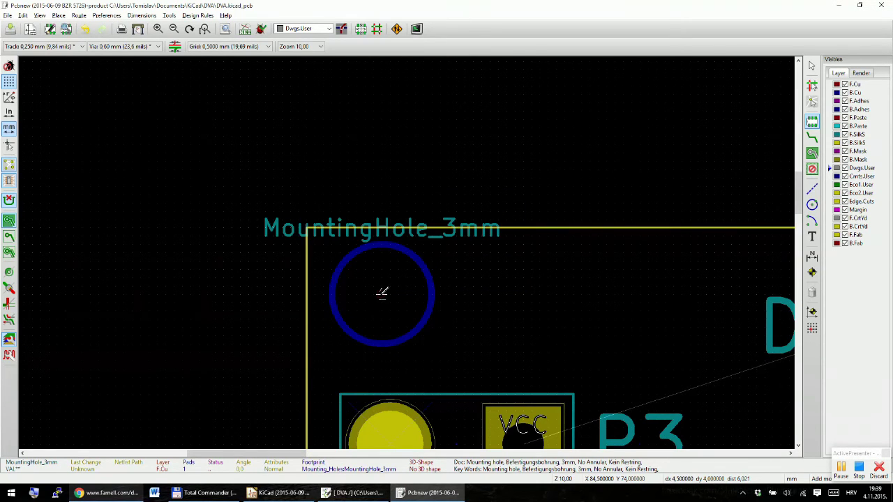
scroll(391, 279, "down", 5)
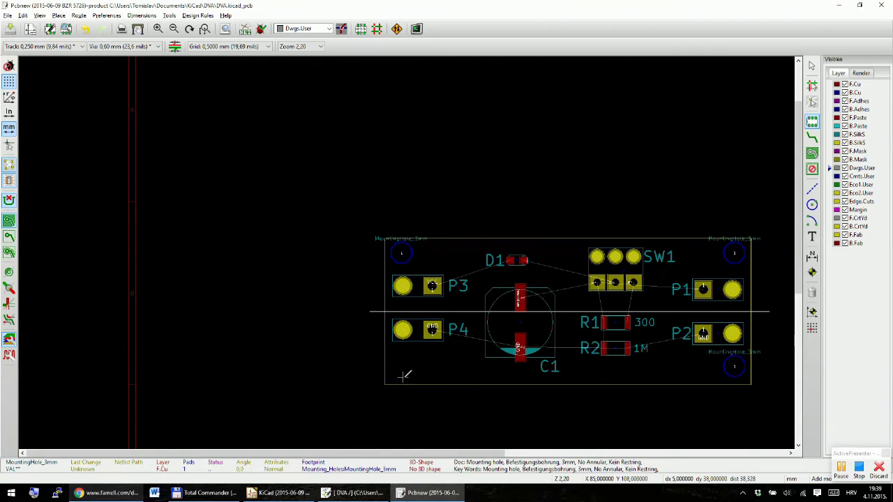
scroll(403, 370, "up", 3)
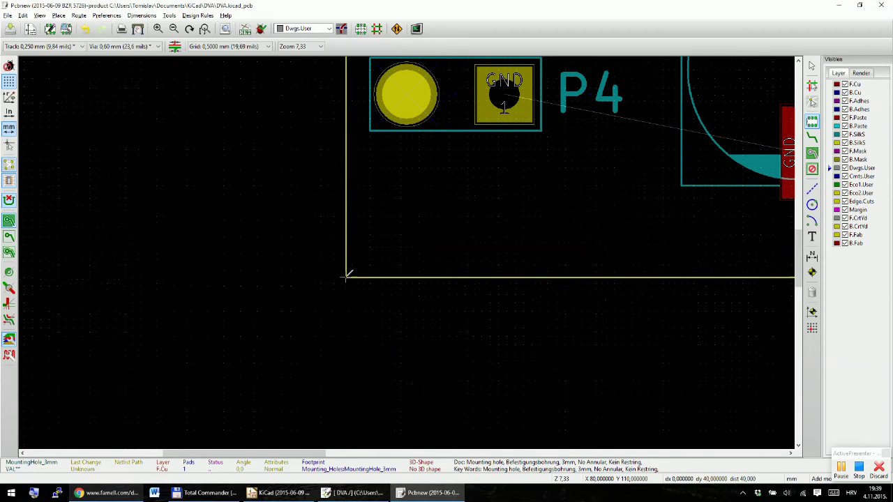
key("space")
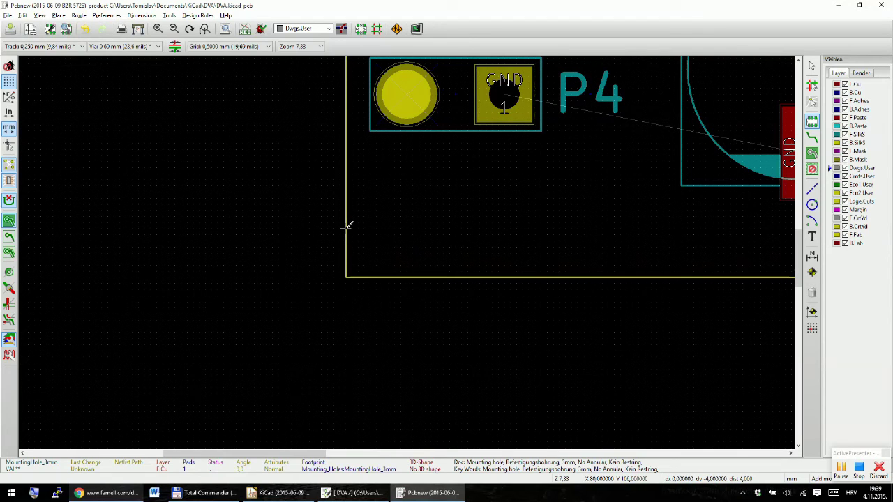
Place the fourth MountingHole_3mm at the board's lower-left corner
left_click(402, 226)
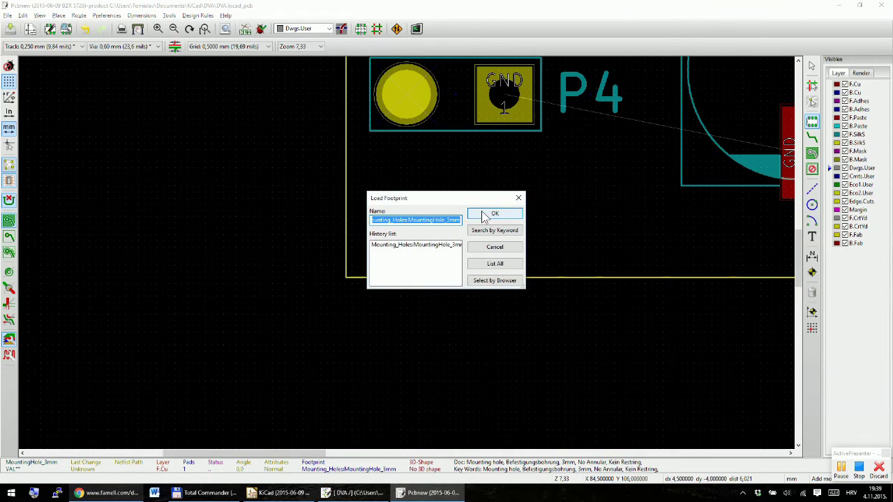
left_click(525, 212)
left_click(401, 227)
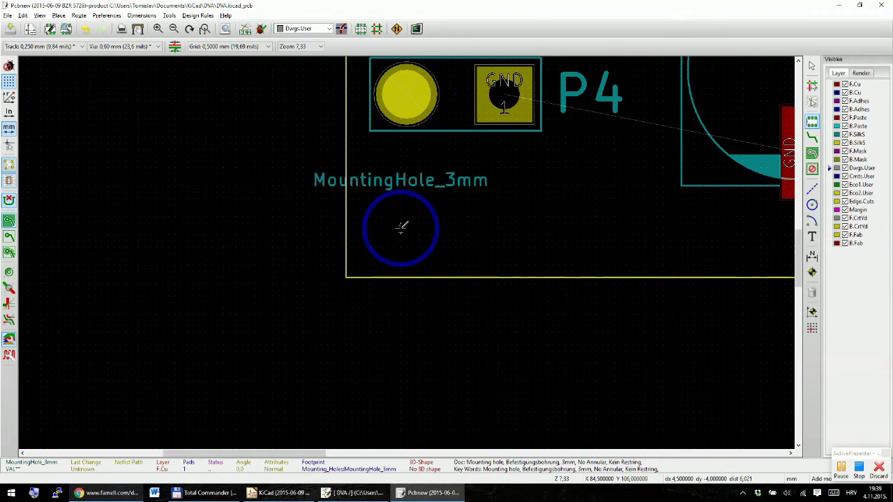
scroll(431, 245, "down", 6)
scroll(523, 202, "up", 2)
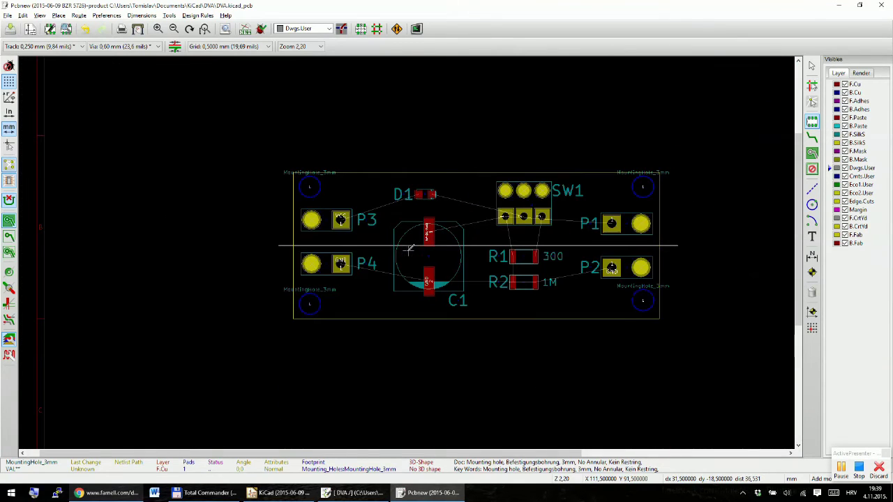
scroll(407, 255, "up", 3)
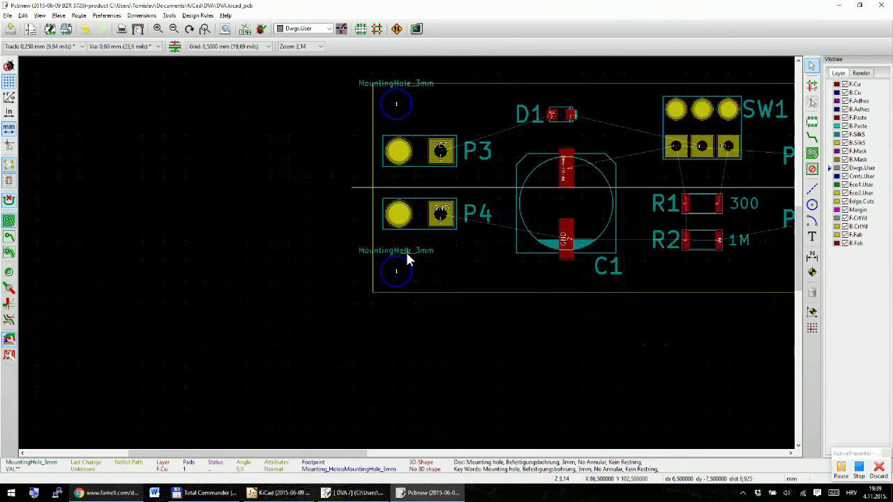
Set the first and top-left mounting holes' MountingHole_3mm labels to Invisible
double_click(416, 249)
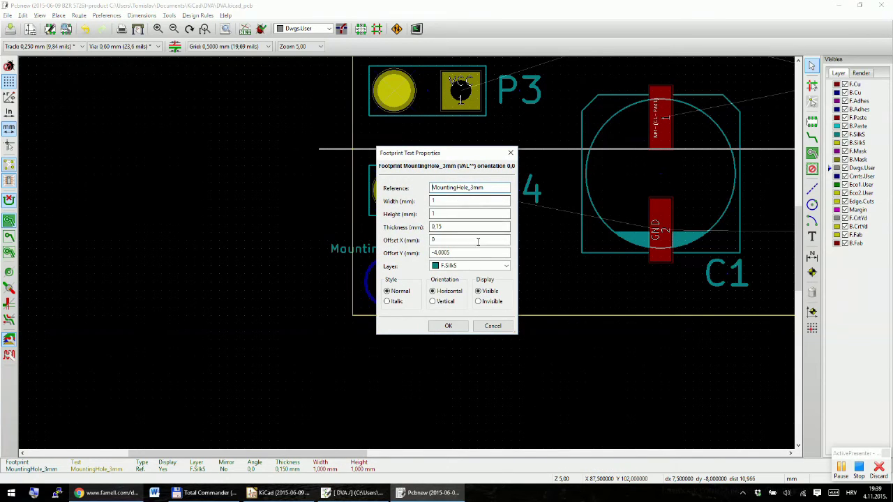
left_click(478, 301)
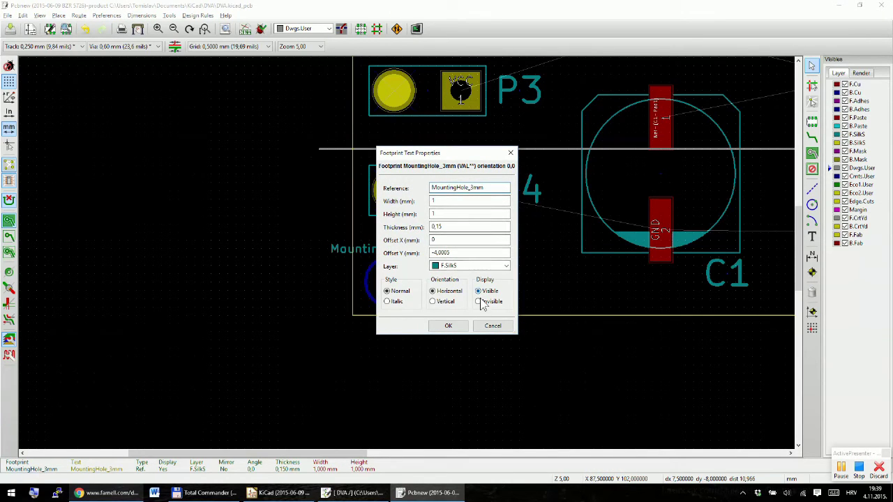
left_click(448, 325)
scroll(408, 258, "down", 3)
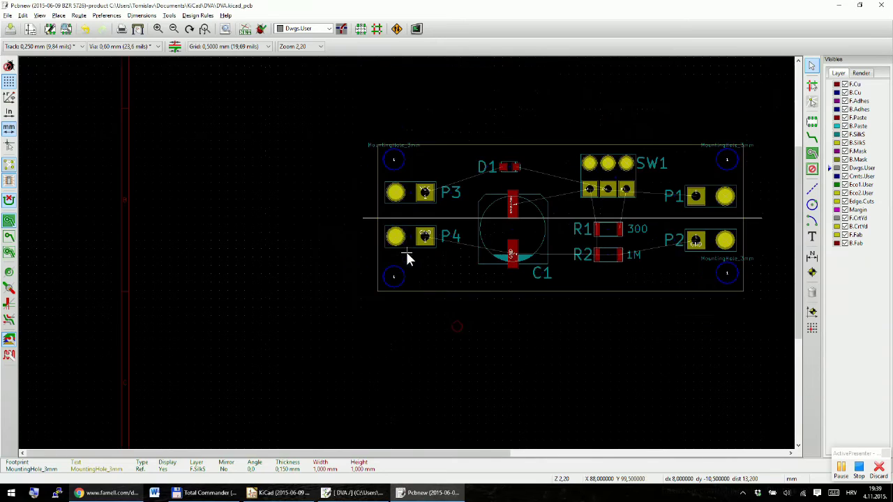
left_click(379, 143)
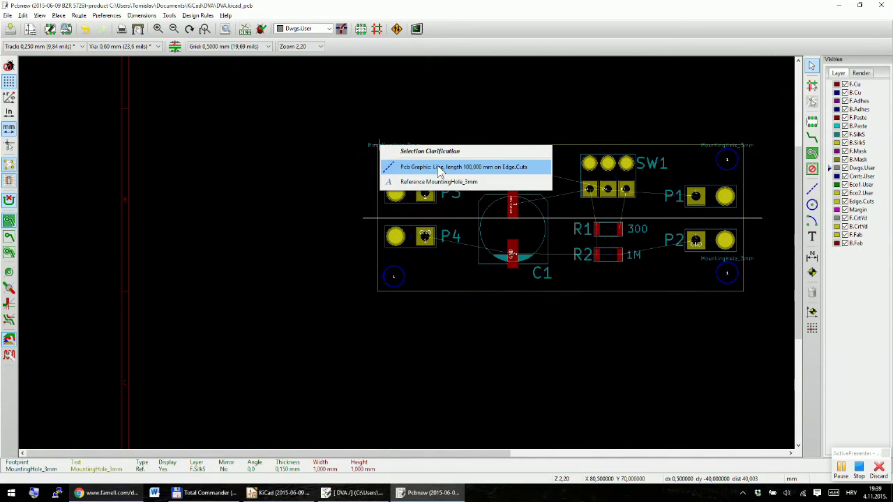
left_click(432, 181)
left_click(477, 301)
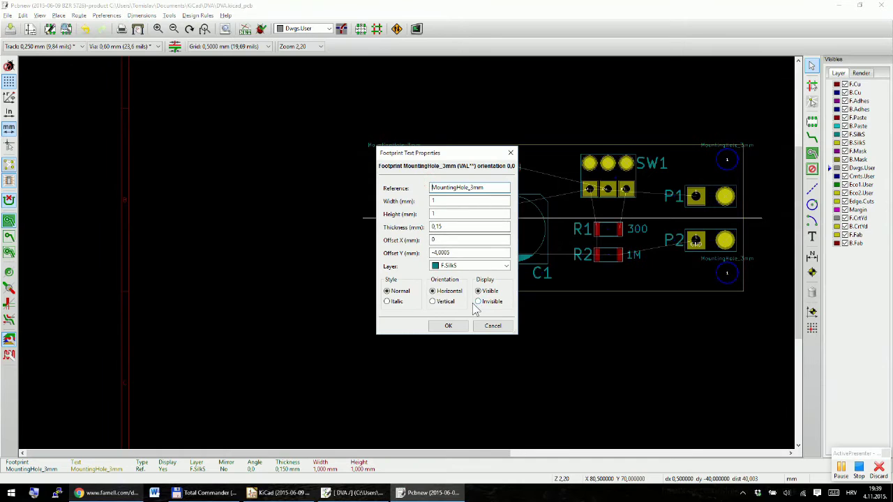
left_click(447, 325)
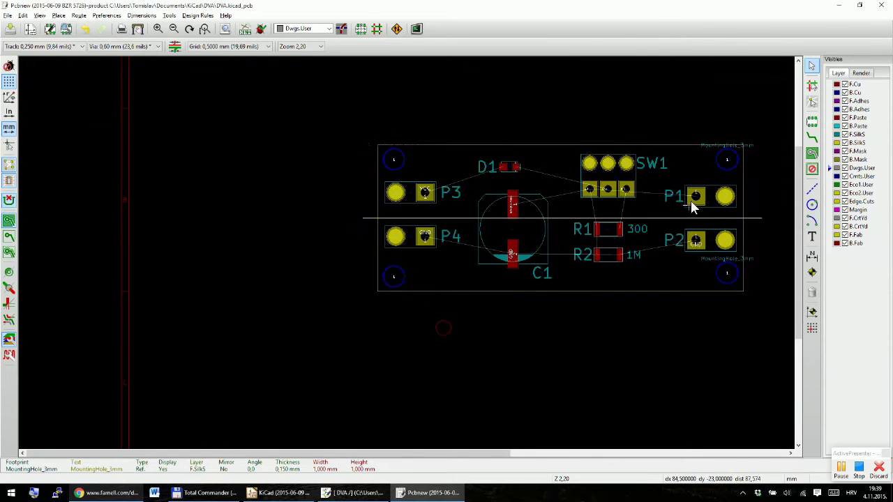
scroll(691, 200, "up", 3)
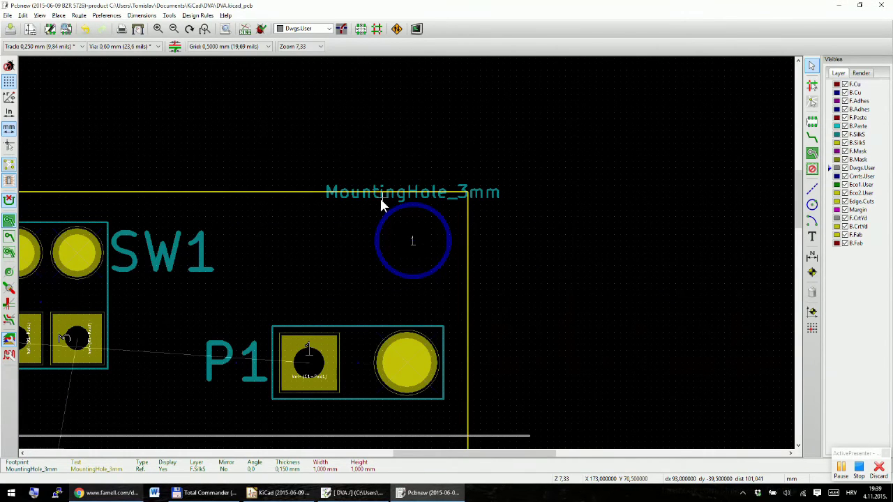
Set the top-right and lower-right mounting holes' labels to Invisible as well
double_click(381, 204)
left_click(478, 301)
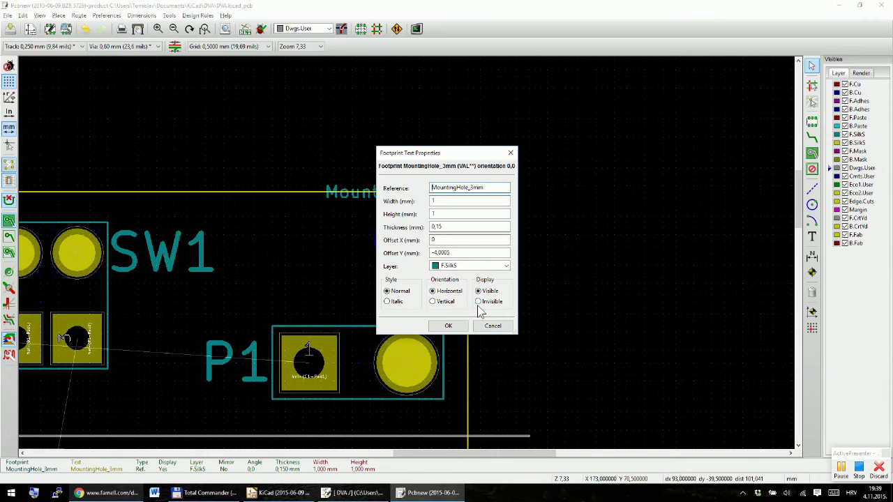
left_click(448, 326)
scroll(454, 325, "down", 3)
scroll(408, 258, "up", 5)
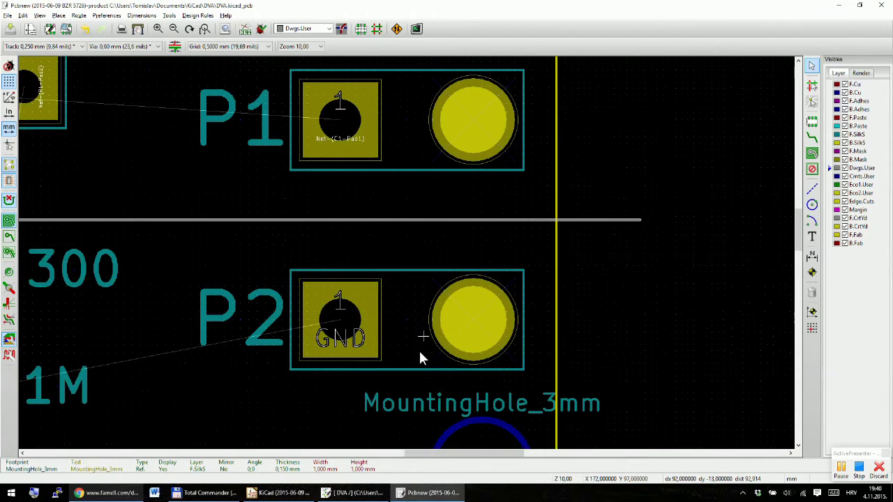
double_click(418, 406)
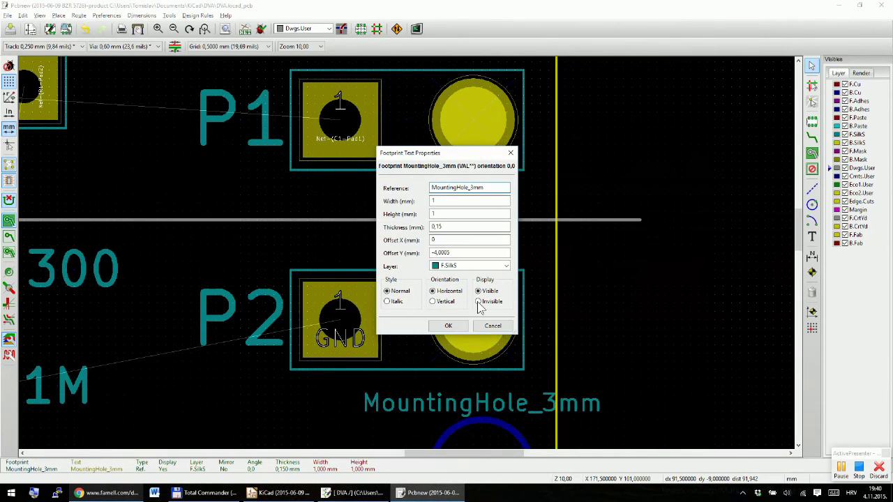
left_click(478, 301)
left_click(448, 326)
scroll(449, 337, "down", 3)
scroll(344, 211, "up", 2)
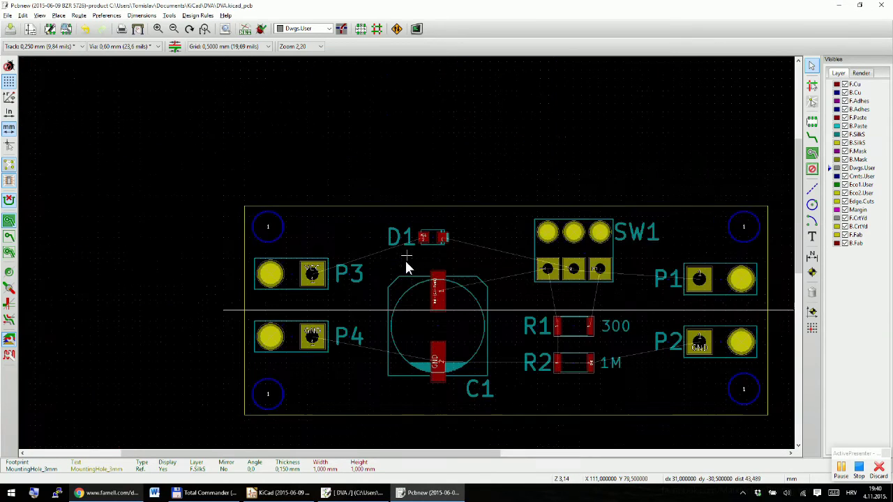
scroll(419, 258, "down", 1)
scroll(408, 255, "up", 1)
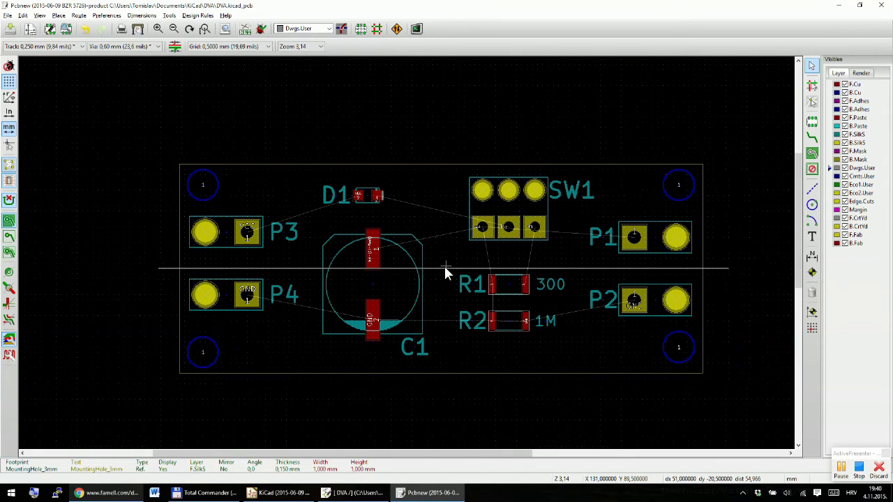
Hide the Dwgs.User layer, make F.Cu the active layer, and save the board
left_click(440, 265)
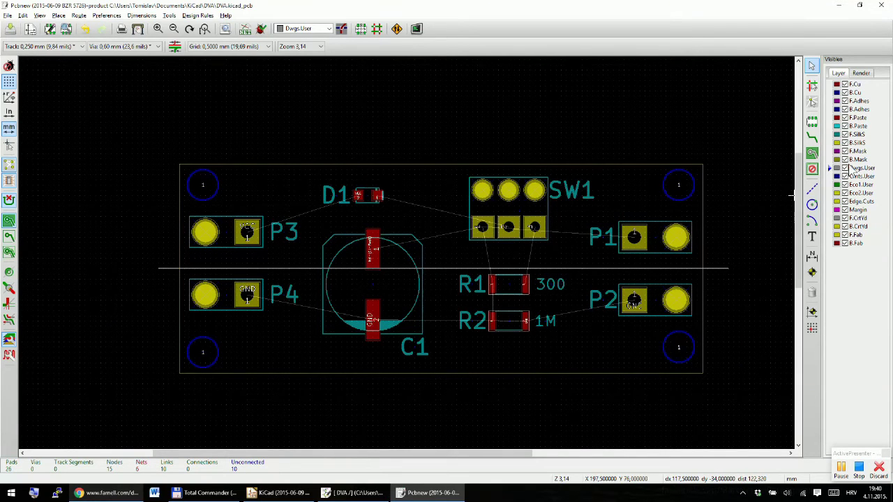
right_click(717, 274)
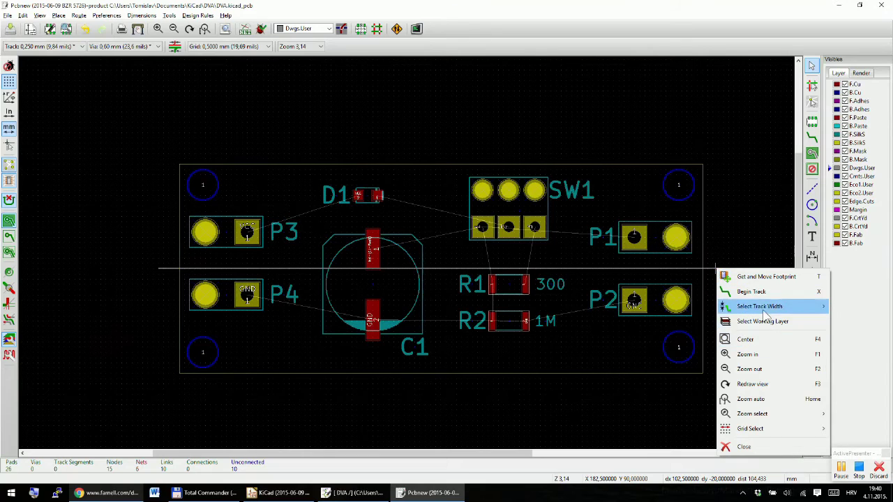
key("Escape")
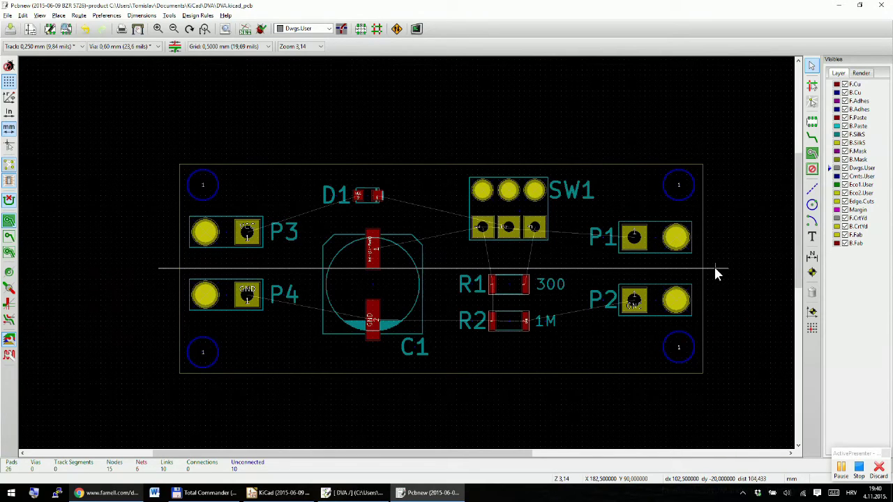
left_click(861, 72)
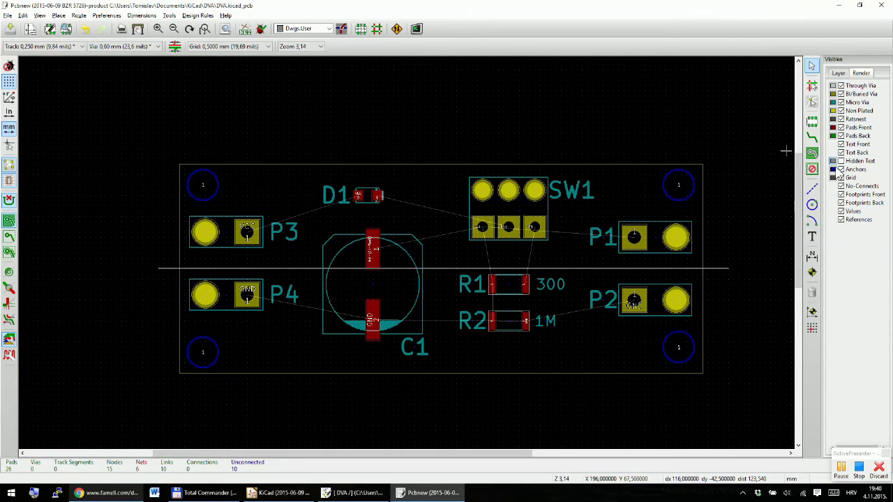
left_click(838, 73)
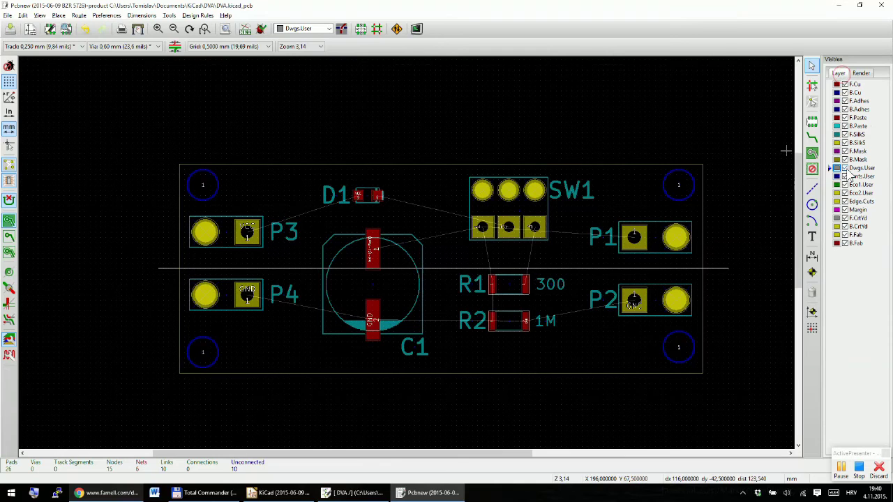
left_click(845, 168)
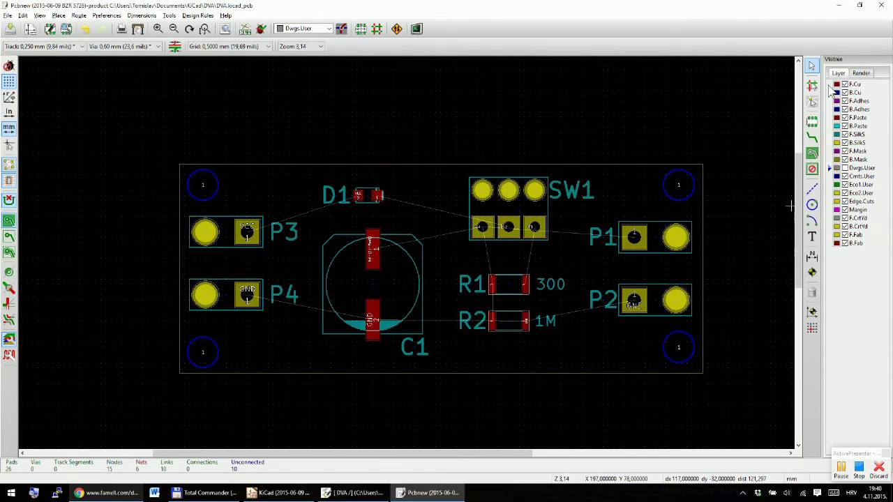
left_click(830, 85)
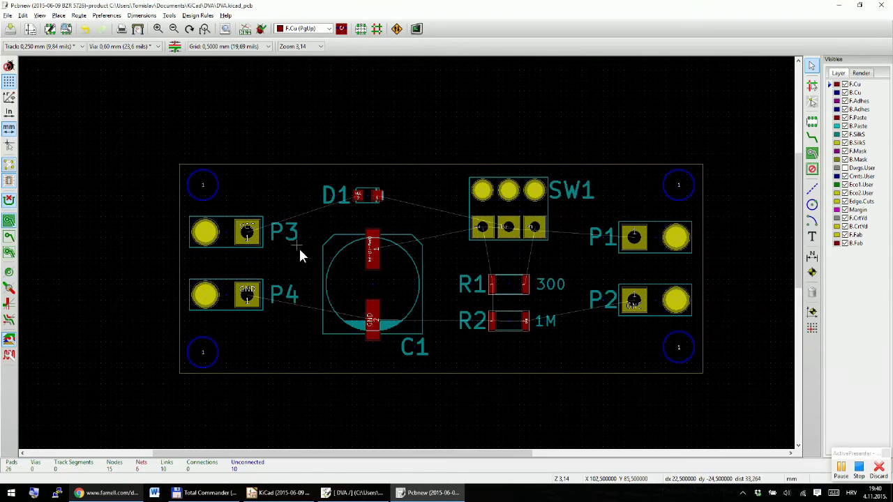
key("ctrl+s")
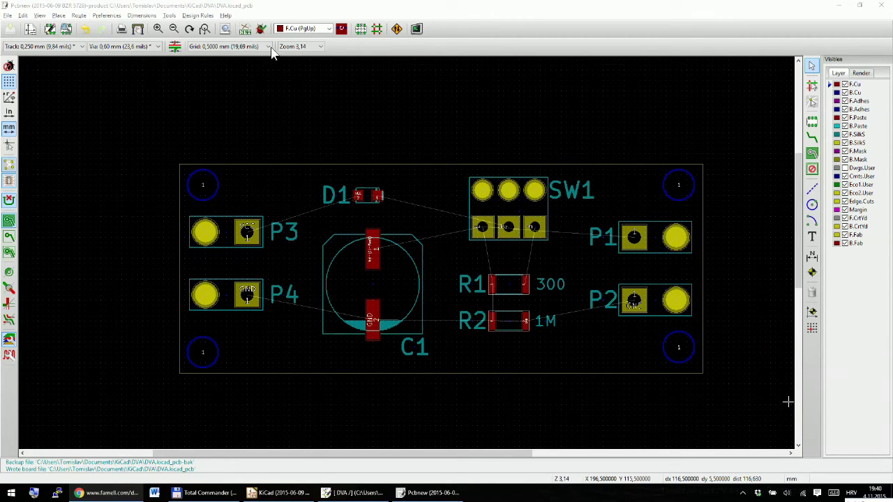
Open the Design Rules Editor showing the Default net class and move it off the board
left_click(346, 6)
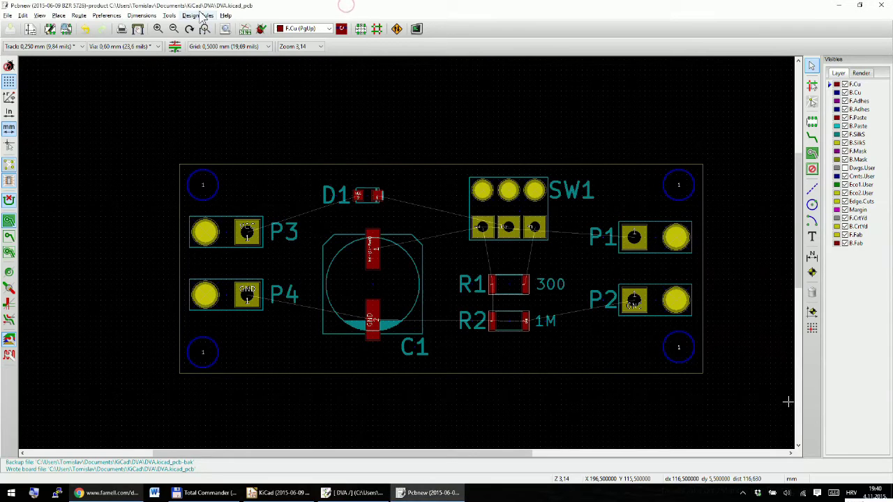
left_click(199, 16)
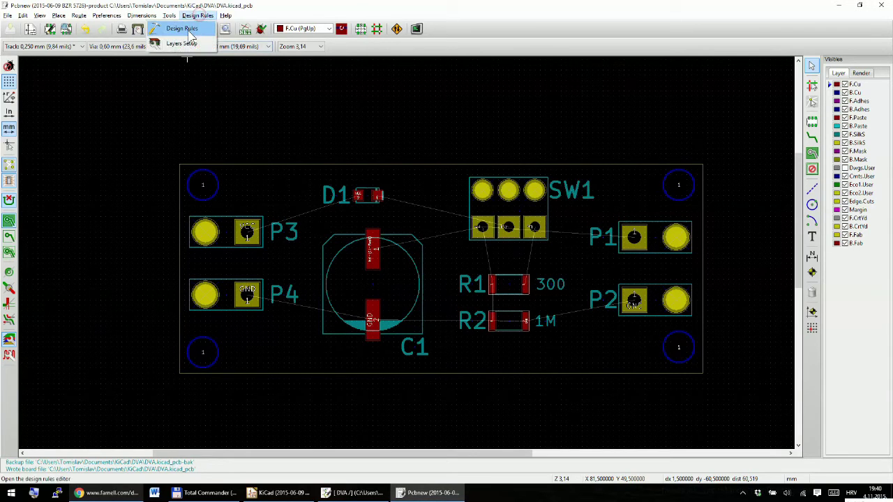
left_click(189, 29)
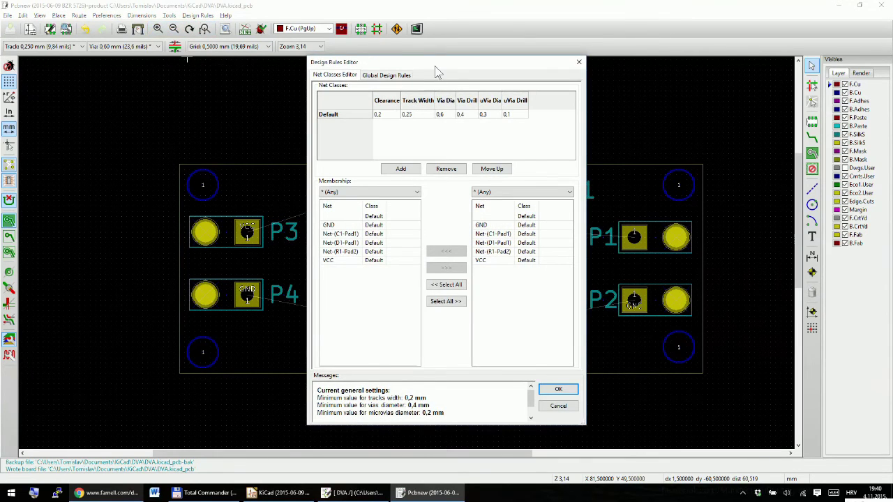
left_click_drag(434, 66, 494, 52)
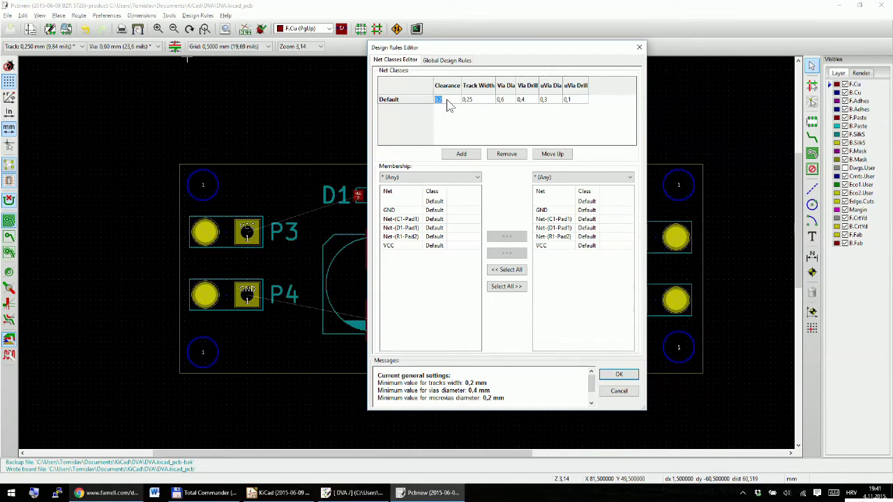
Give the Default net class 2 mm track width and 2 mm clearance, and apply
left_click(488, 101)
type("2")
left_click(450, 99)
type("2")
left_click(507, 101)
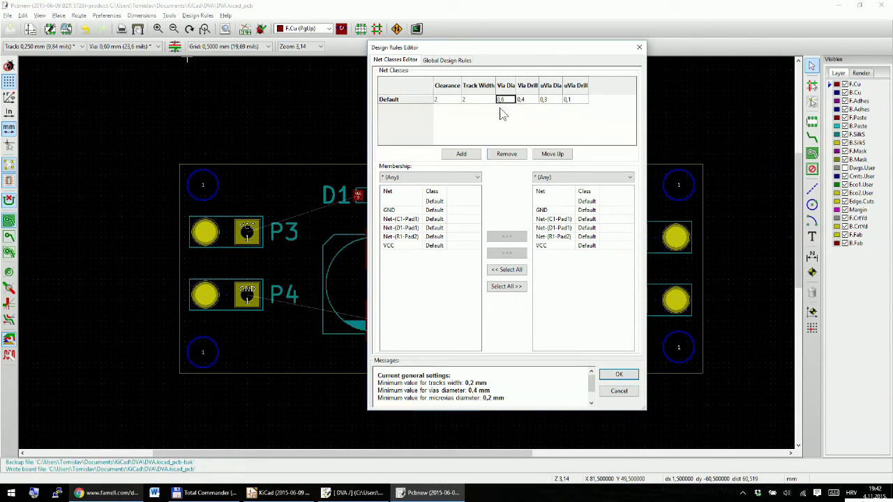
left_click(447, 104)
key("Tab")
left_click(456, 101)
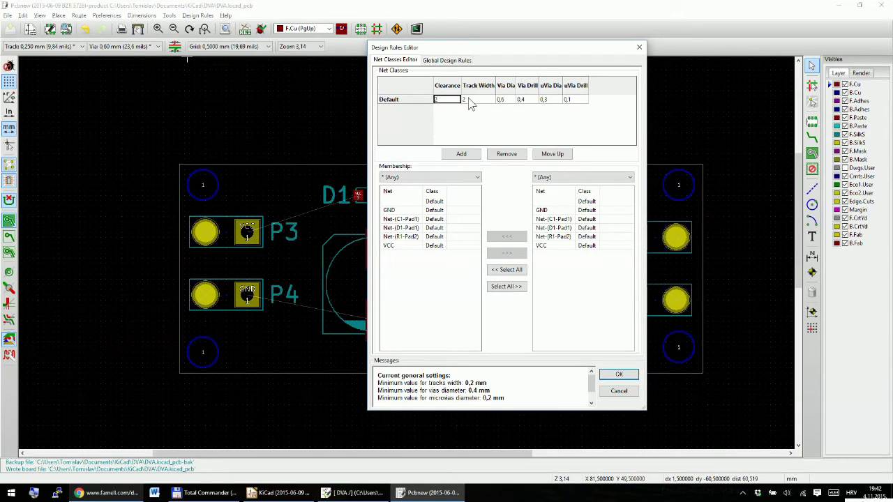
left_click(618, 376)
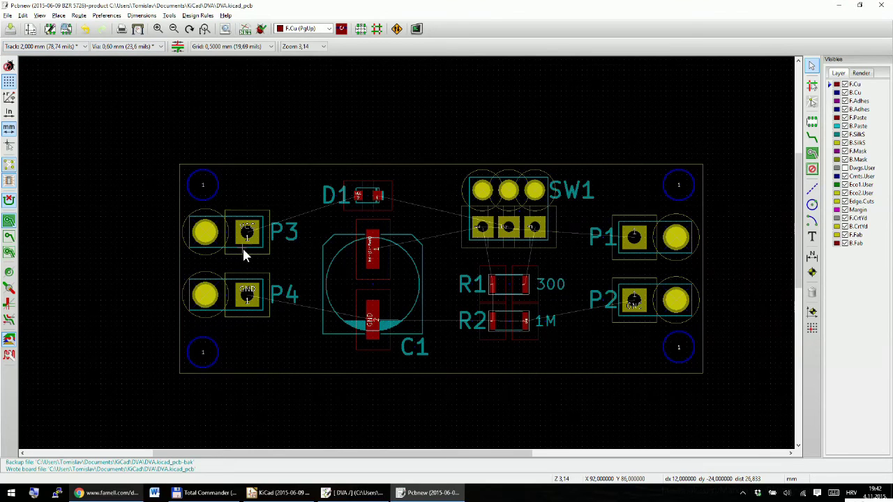
scroll(242, 246, "up", 2)
scroll(422, 247, "down", 3)
scroll(421, 244, "up", 4)
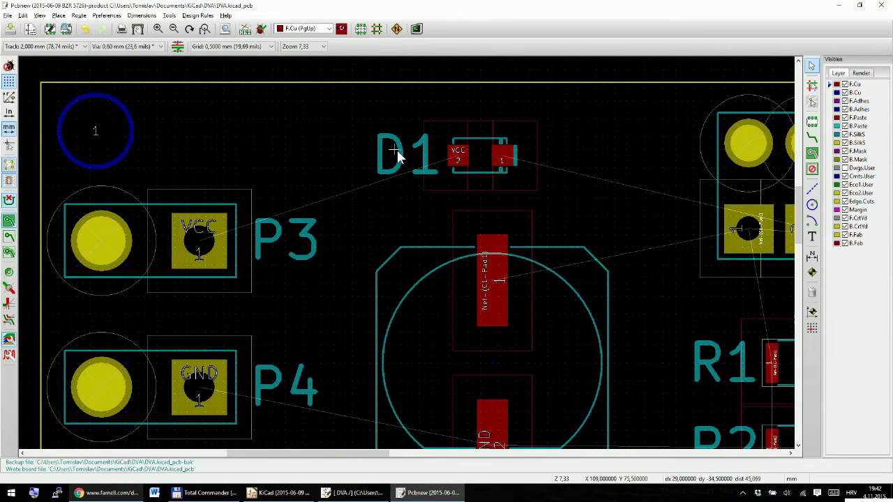
key("x")
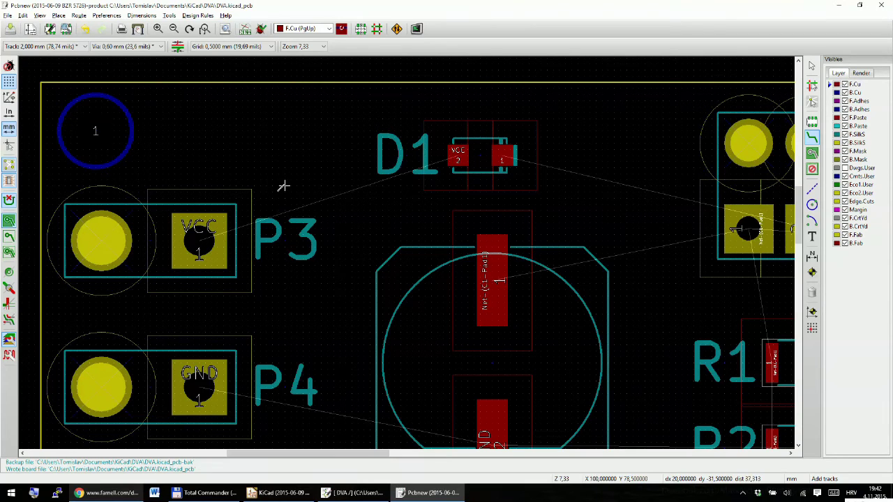
key("Escape")
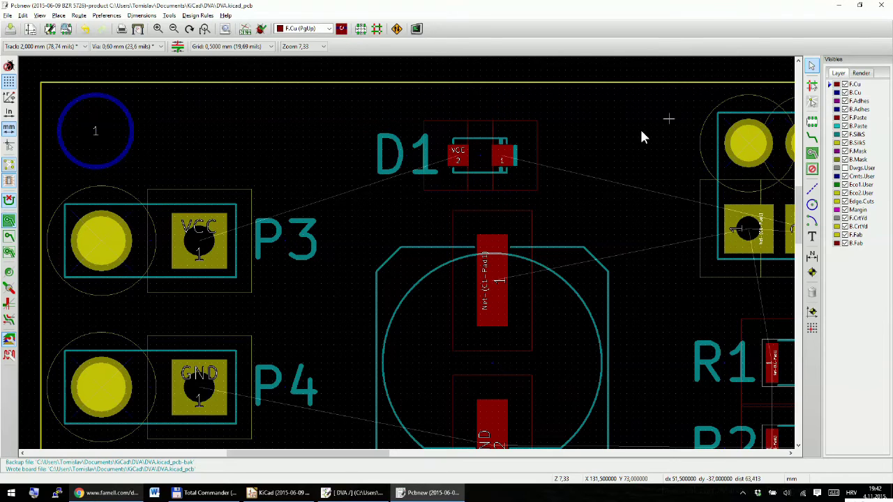
scroll(419, 237, "down", 3)
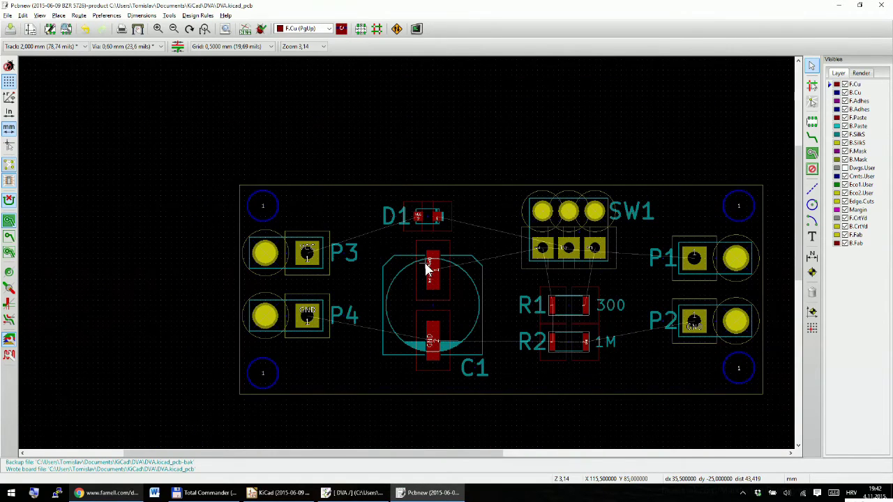
scroll(424, 260, "up", 1)
scroll(406, 250, "down", 1)
scroll(407, 255, "up", 1)
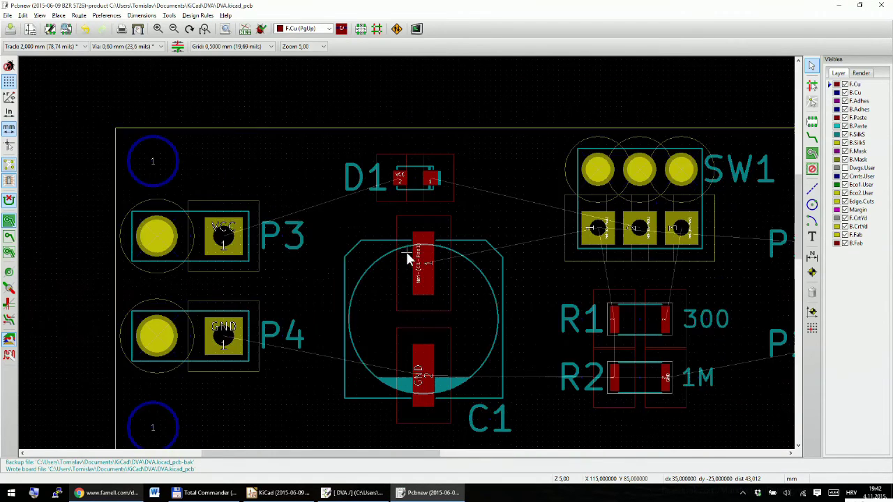
scroll(318, 239, "up", 1)
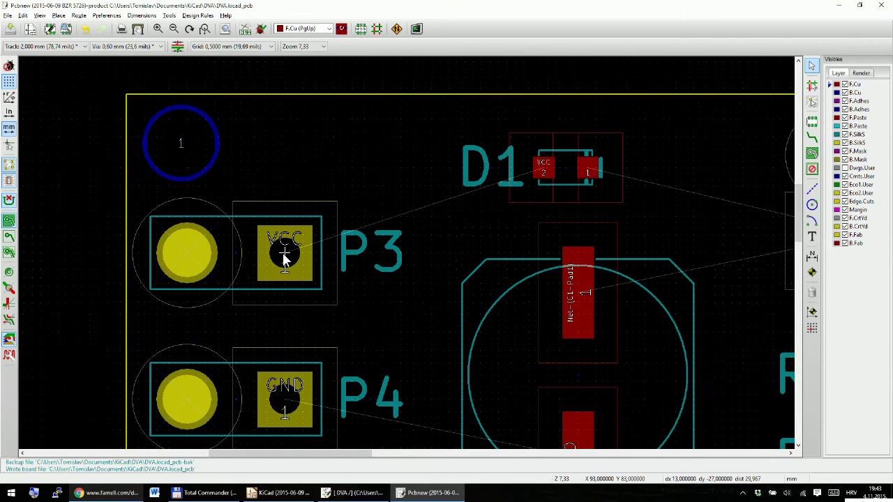
key("x")
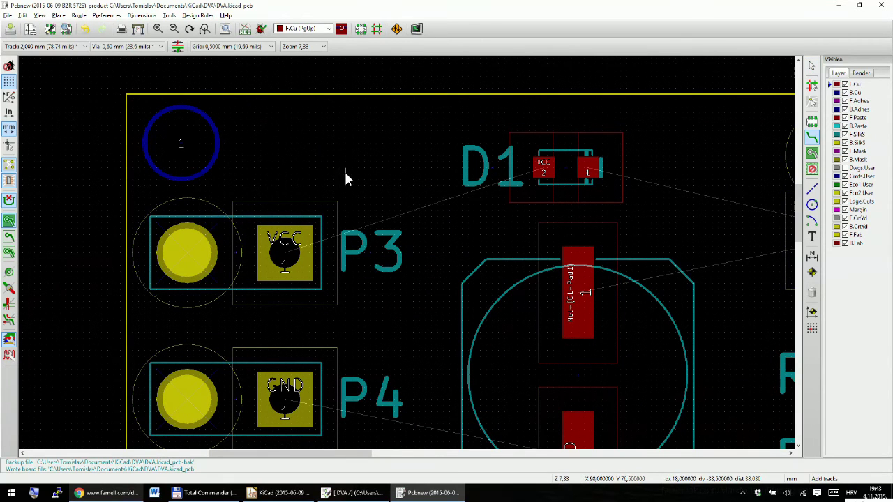
left_click(284, 252)
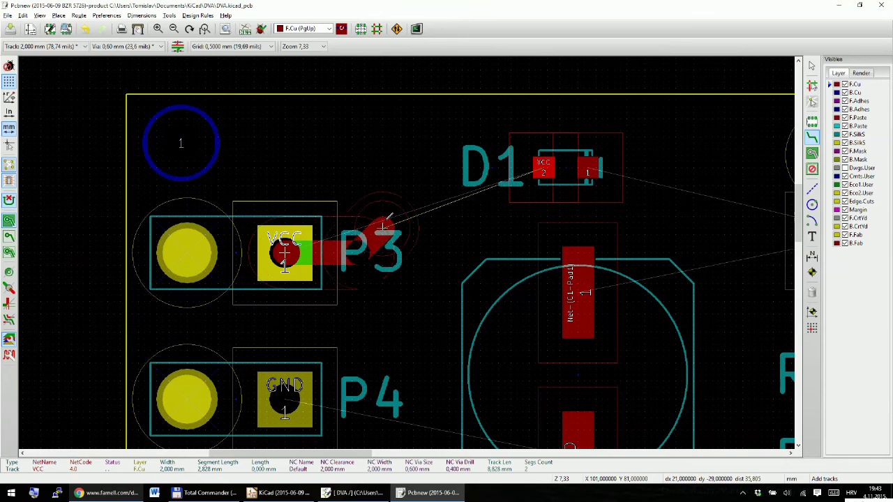
left_click(455, 171)
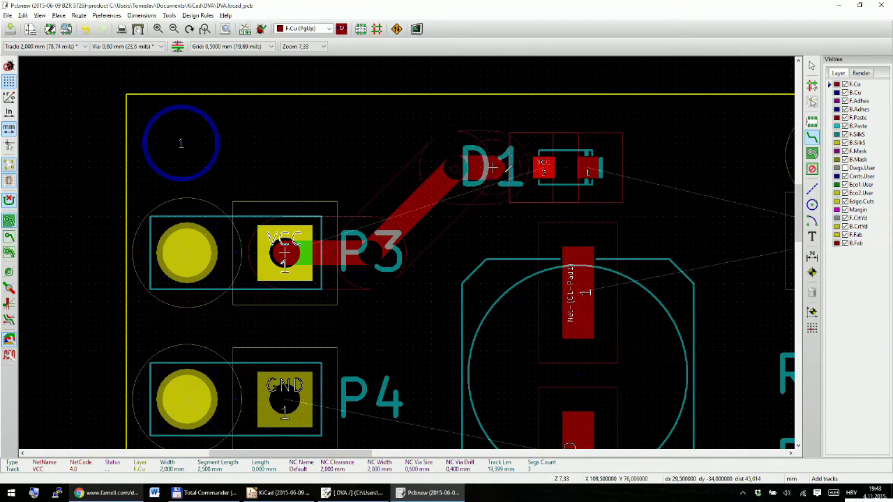
key("Escape")
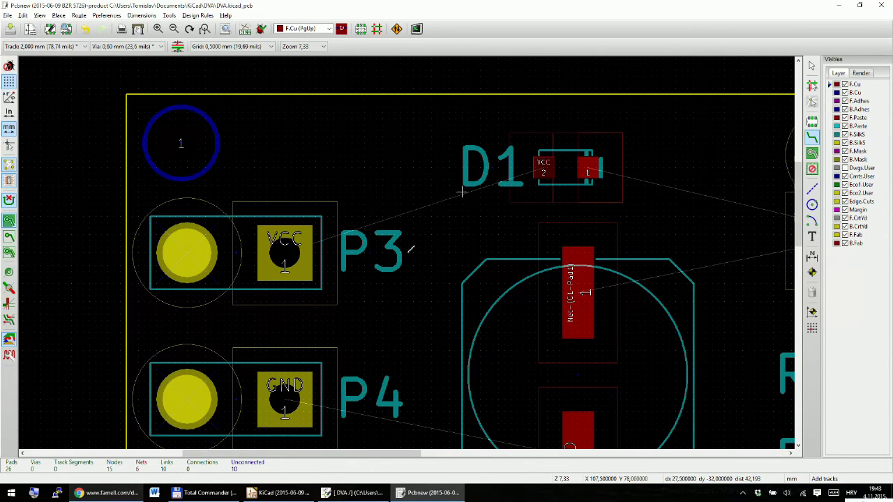
scroll(372, 256, "down", 1)
scroll(407, 249, "up", 2)
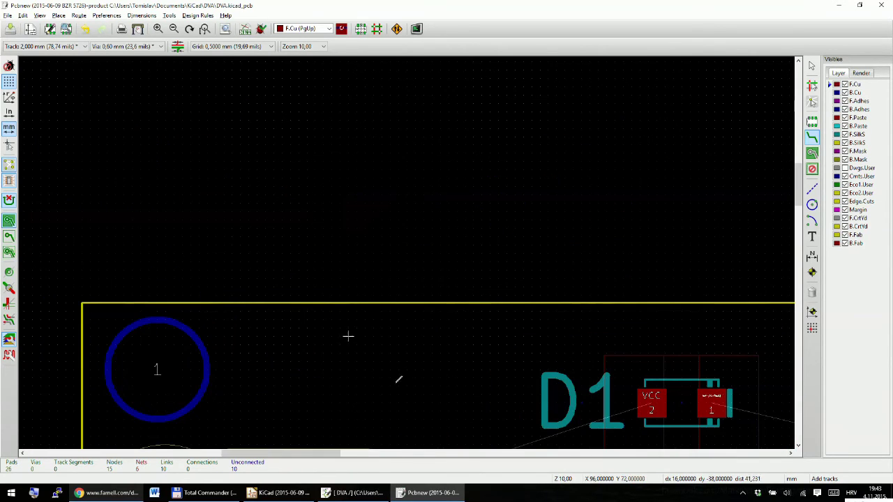
scroll(348, 334, "down", 3)
scroll(277, 98, "up", 2)
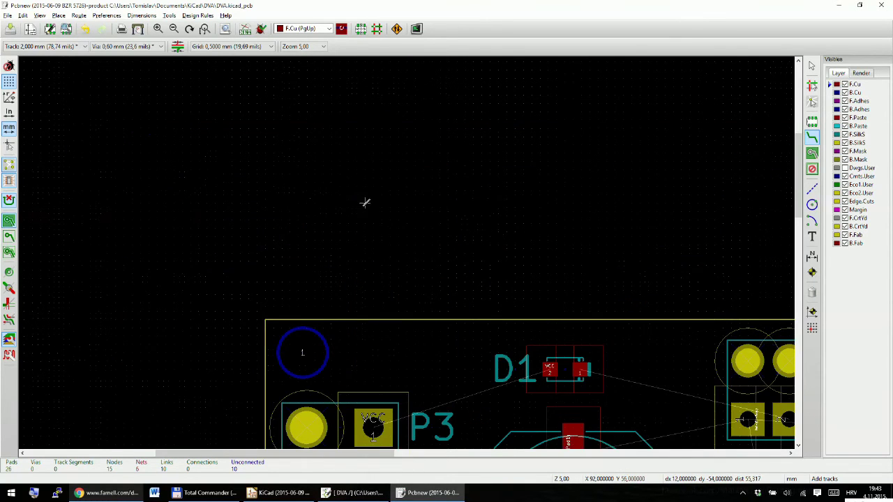
scroll(363, 199, "down", 2)
scroll(408, 239, "down", 1)
scroll(382, 203, "up", 1)
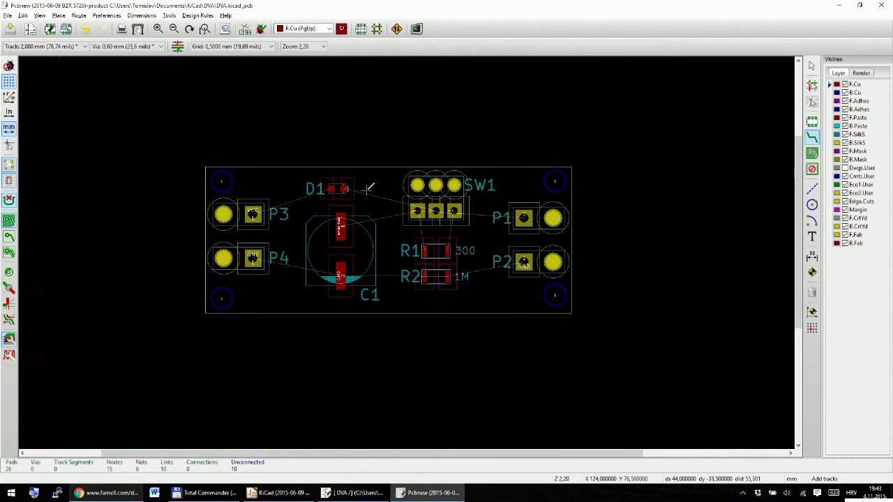
key("Escape")
scroll(352, 190, "up", 1)
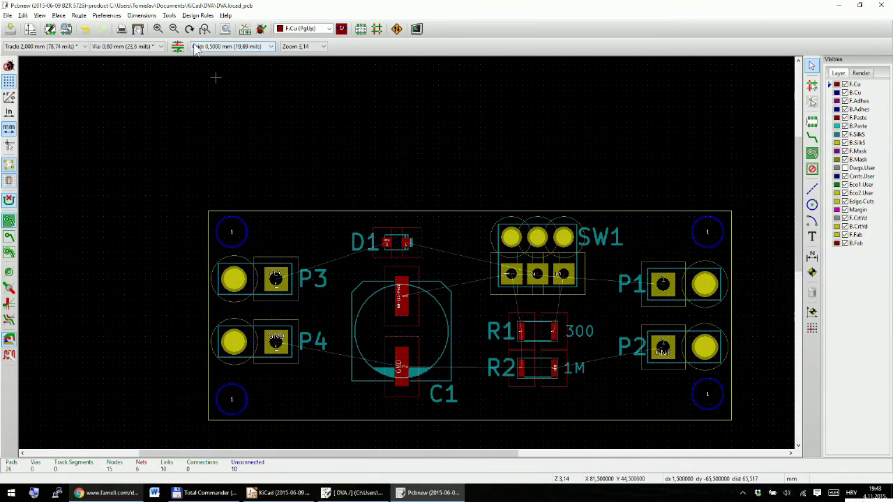
Reopen the Design Rules Editor and re-enter the Default clearance as 1 mm
left_click(197, 15)
left_click(171, 28)
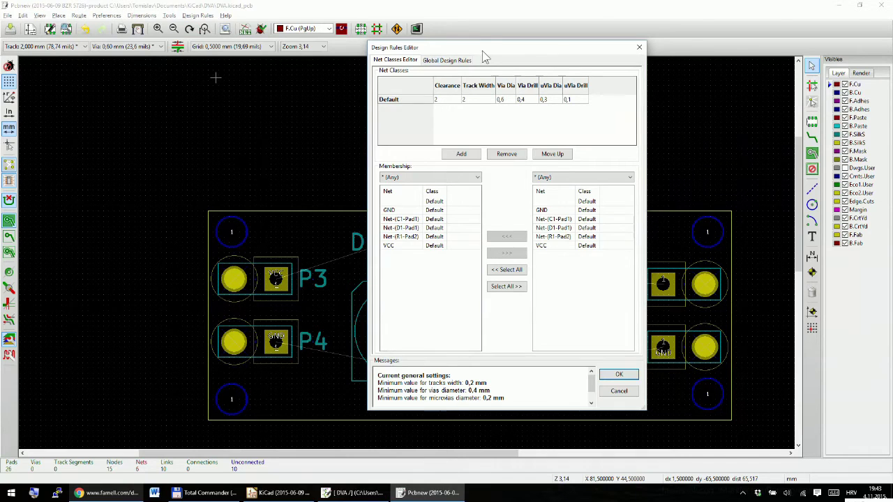
left_click_drag(482, 48, 695, 74)
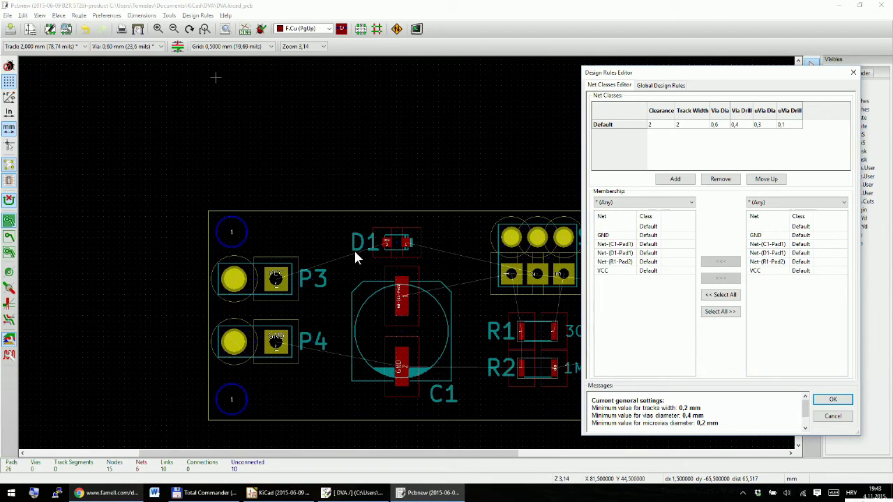
double_click(666, 125)
left_click(832, 399)
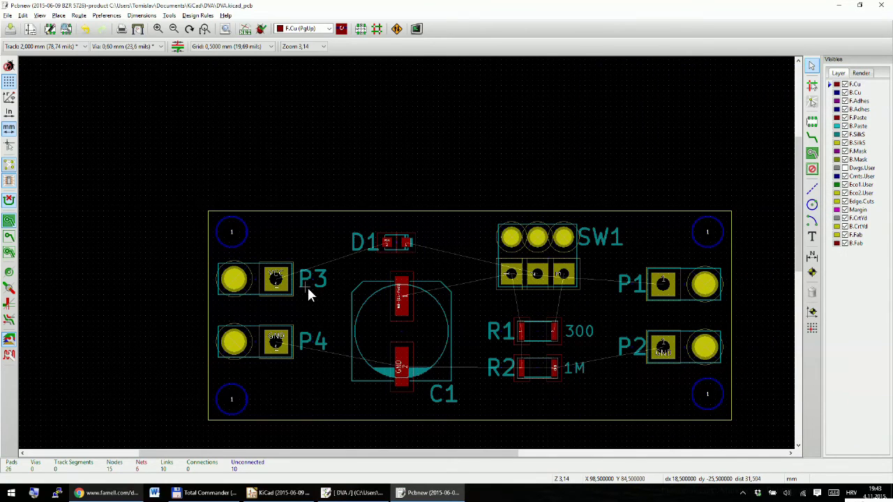
Route a 2 mm F.Cu VCC track from P3's pad, bending once, to D1's pad
scroll(309, 289, "up", 3)
key("x")
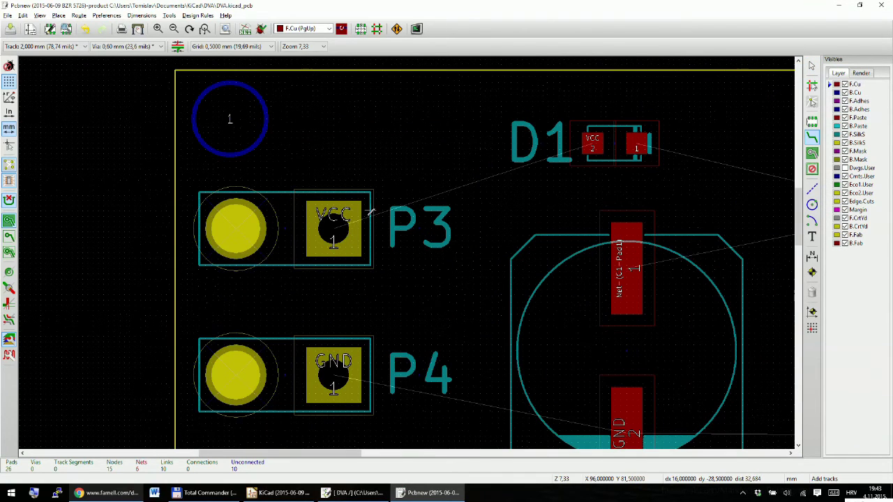
left_click(333, 229)
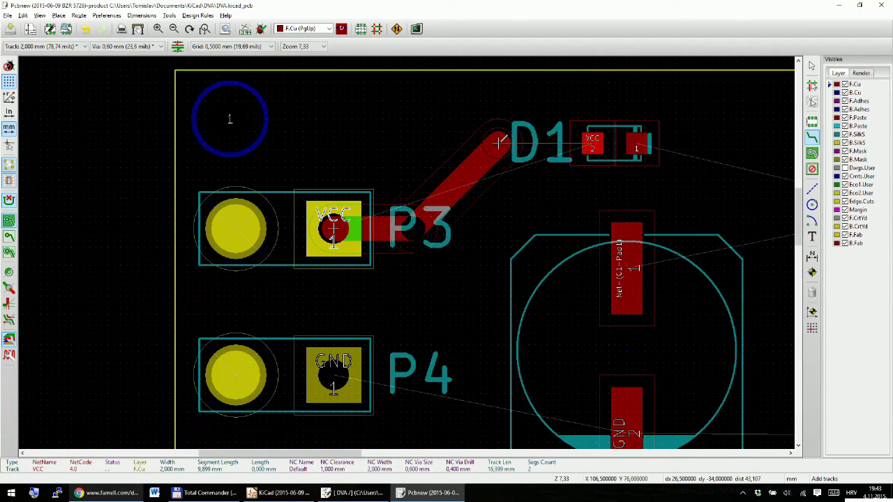
left_click(499, 141)
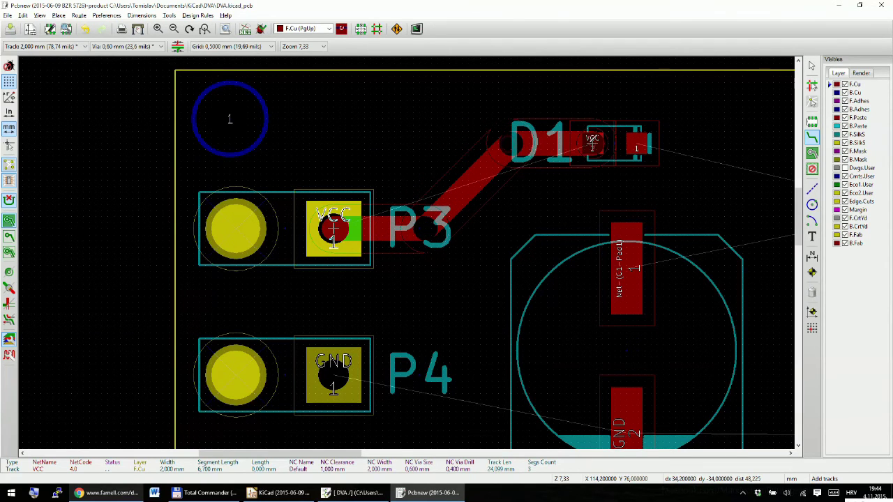
left_click(592, 142)
scroll(447, 223, "down", 3)
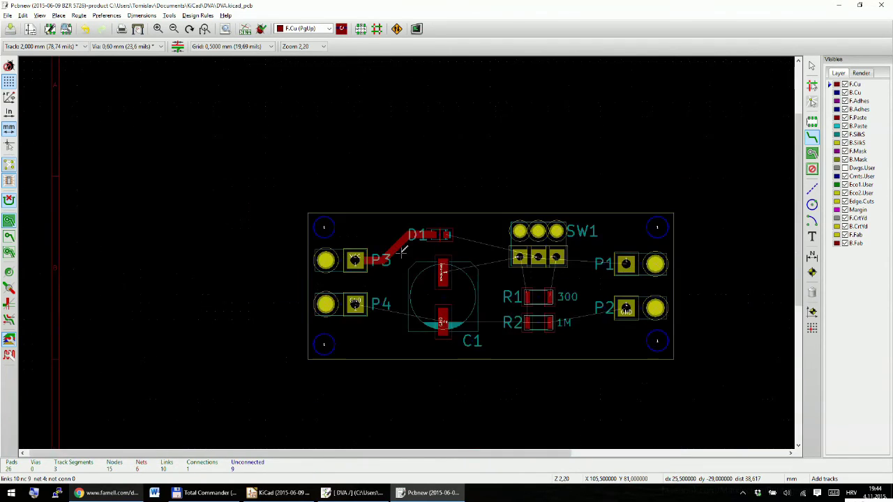
scroll(420, 232, "up", 2)
scroll(415, 241, "up", 1)
scroll(408, 249, "down", 3)
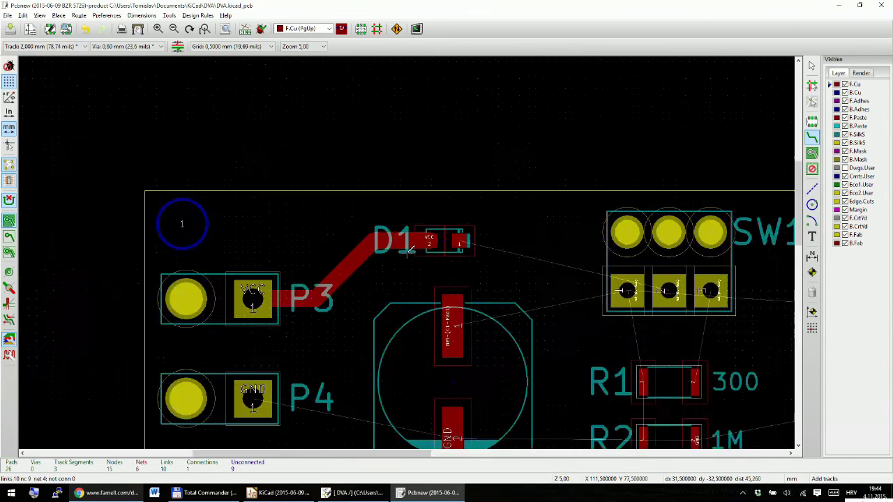
scroll(408, 252, "up", 4)
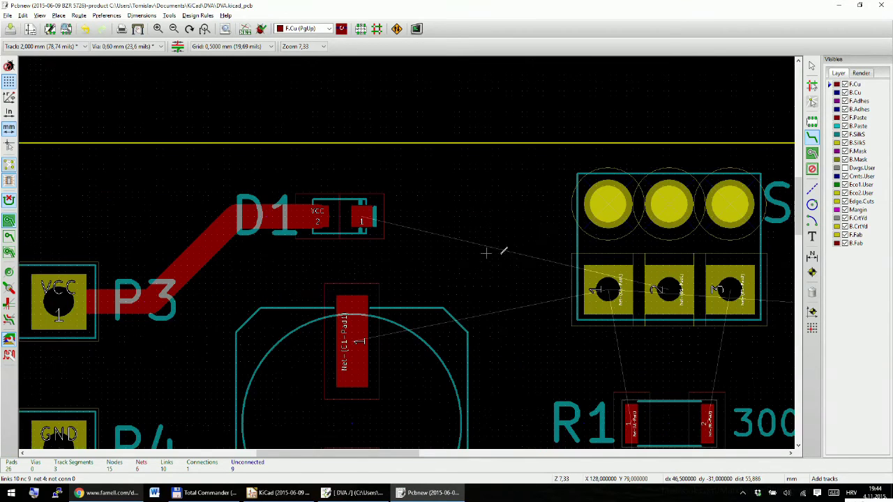
scroll(408, 252, "down", 2)
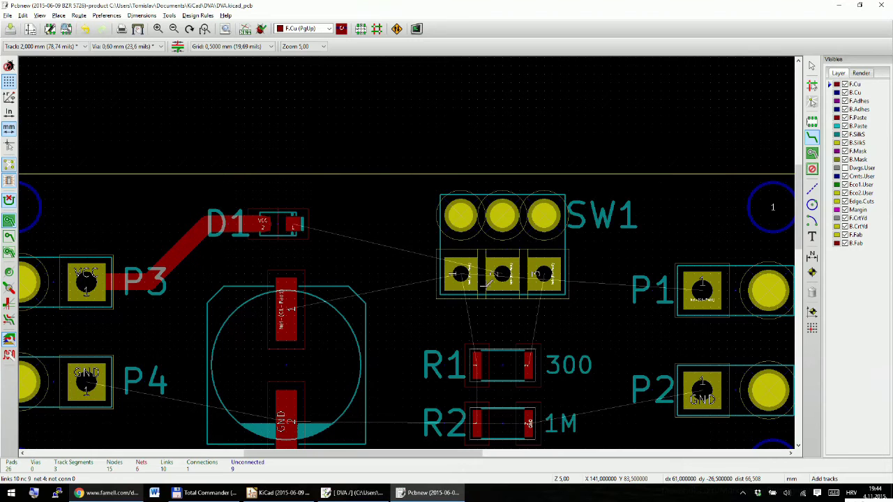
scroll(501, 274, "down", 2)
scroll(399, 253, "up", 3)
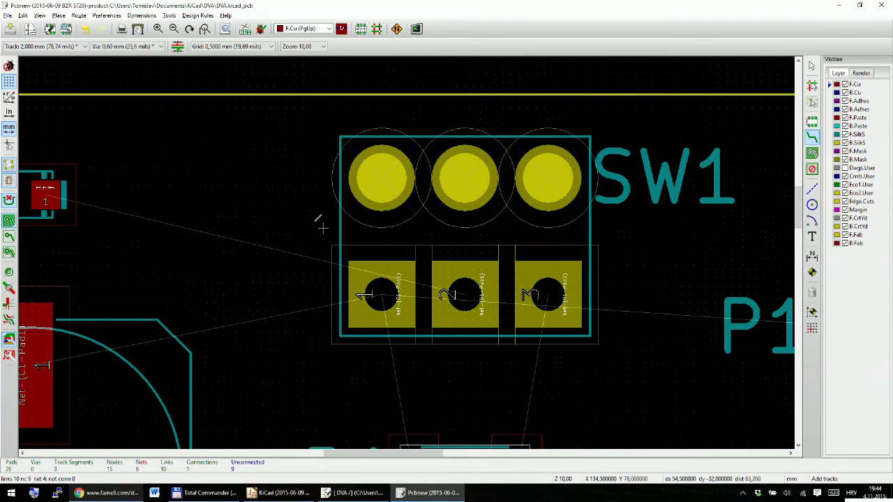
scroll(383, 225, "down", 2)
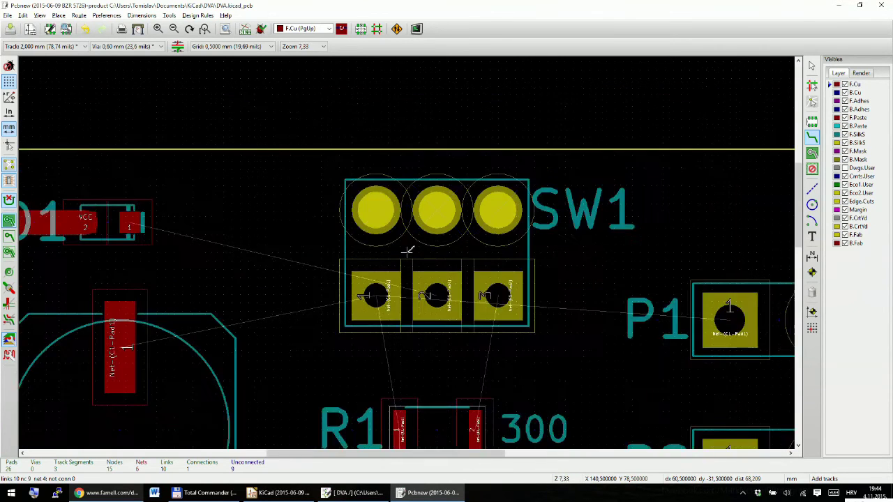
scroll(408, 249, "up", 1)
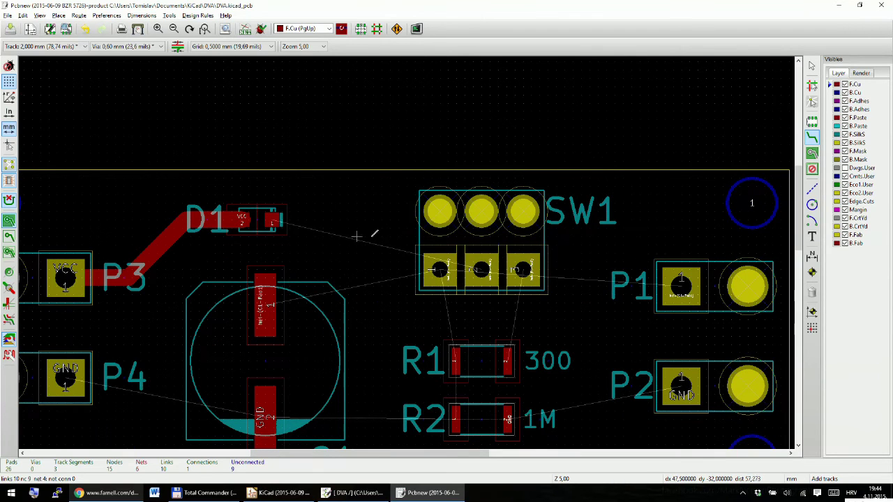
scroll(450, 236, "up", 1)
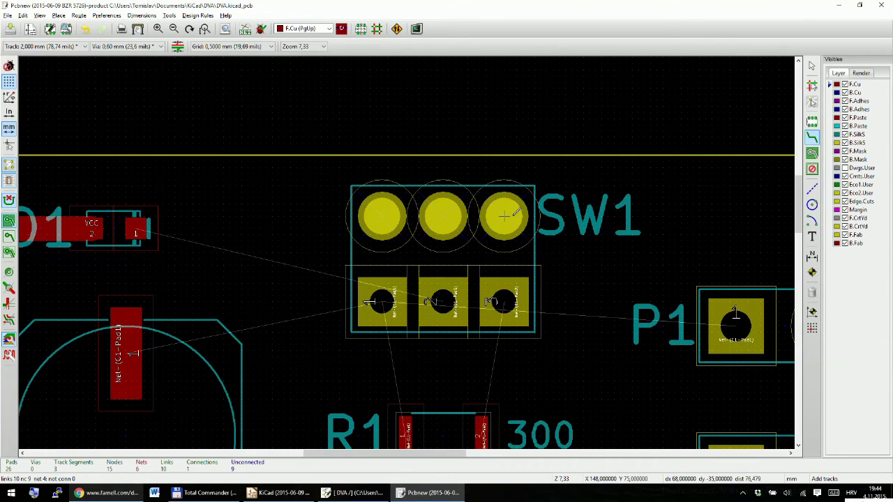
scroll(505, 215, "down", 3)
scroll(445, 250, "up", 2)
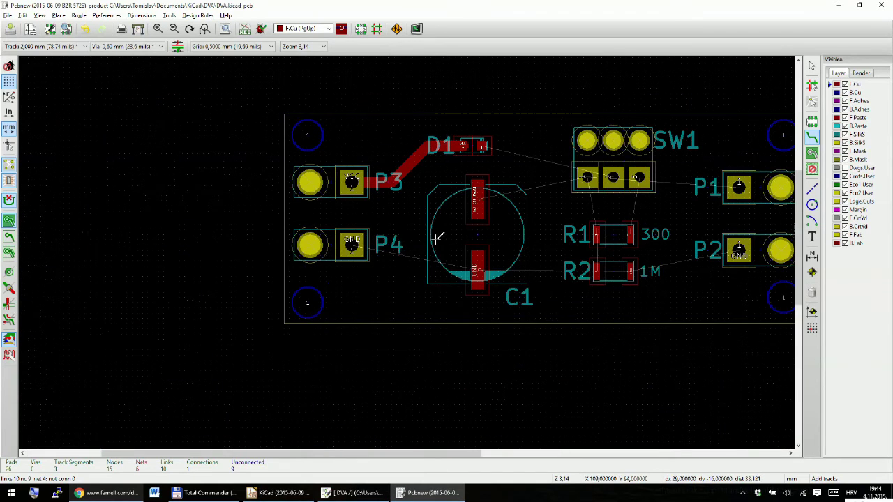
scroll(445, 250, "down", 1)
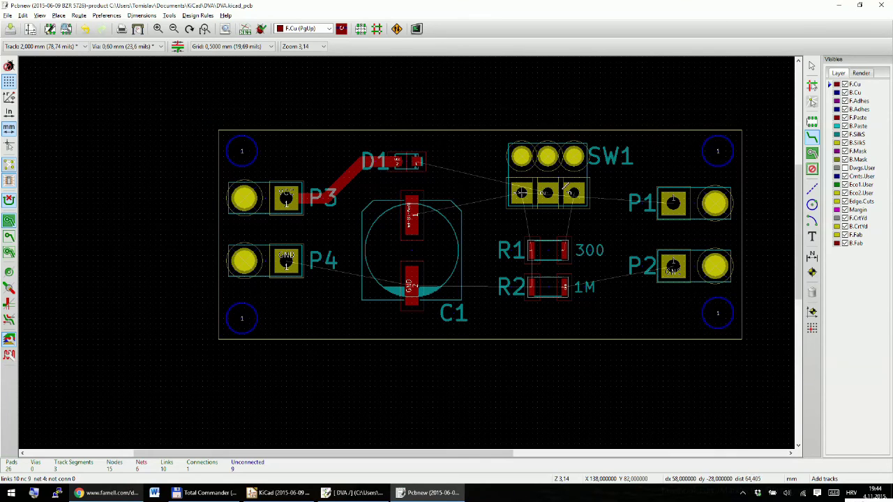
scroll(319, 240, "up", 2)
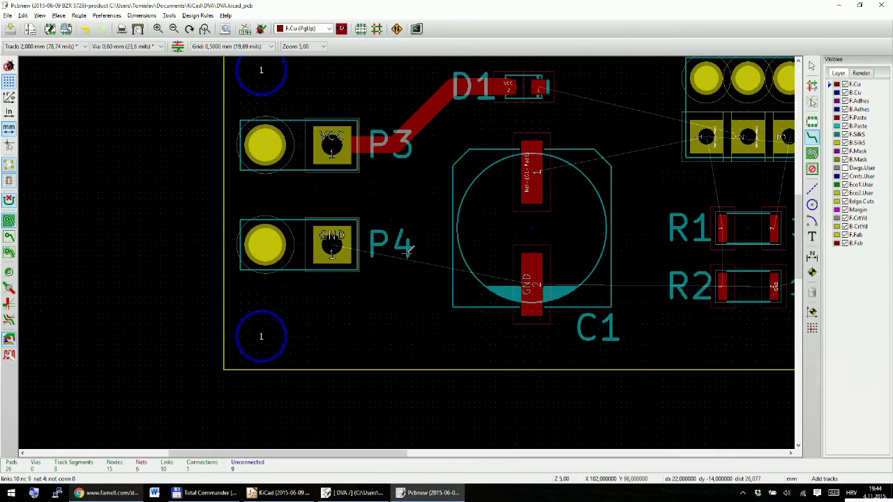
Route a 2 mm GND track from P4's pad, with a diagonal bend, to C1's GND pad
left_click(331, 242)
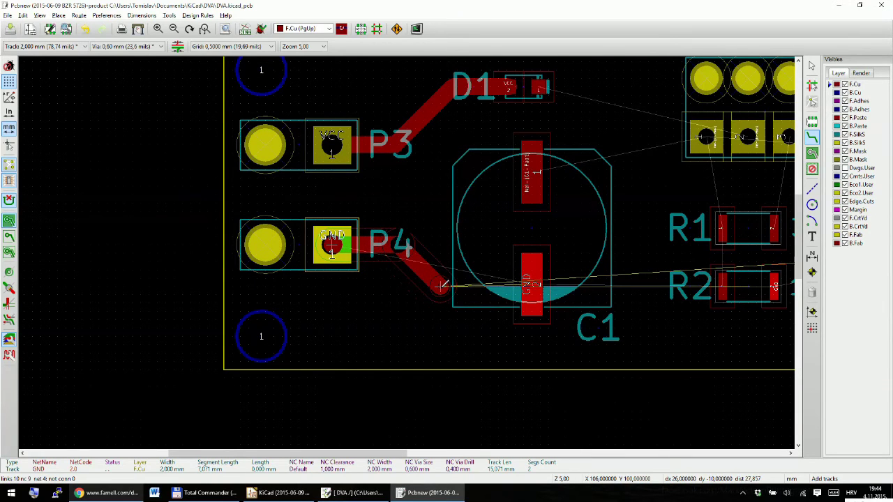
left_click(437, 285)
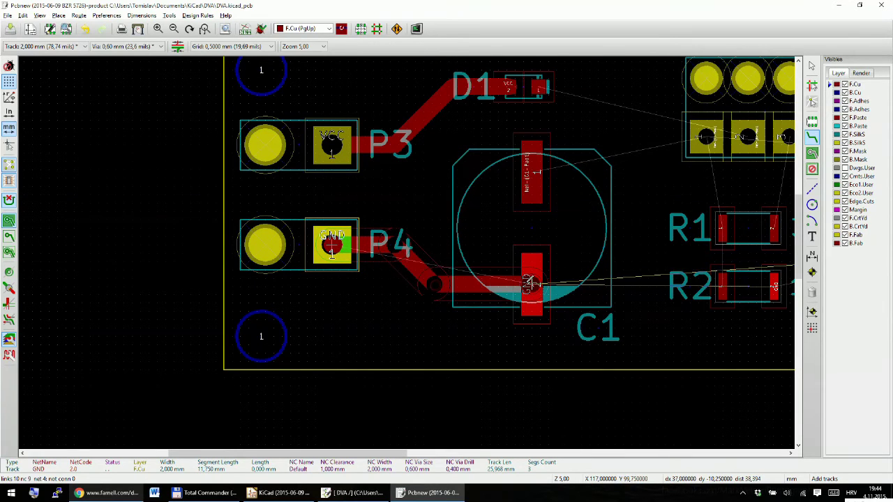
left_click(531, 282)
scroll(532, 283, "down", 3)
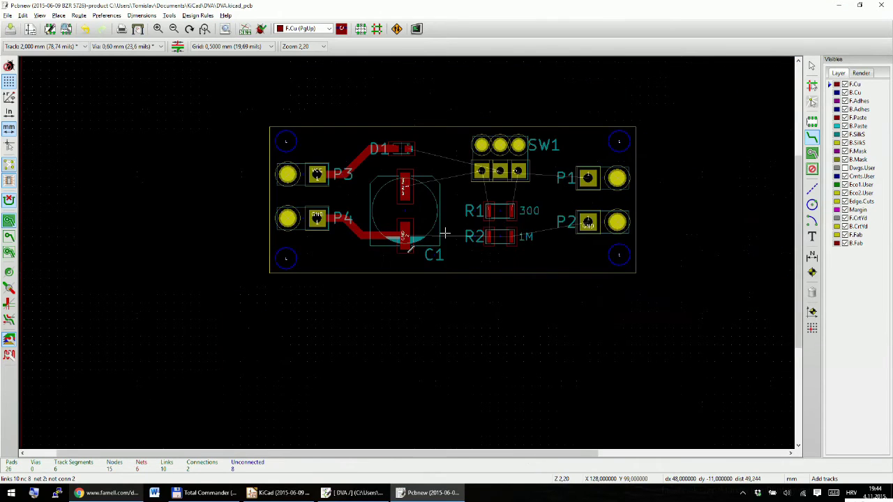
scroll(399, 259, "up", 3)
Extend the GND track from C1 to P2's pad and tie R2's GND pad into it
left_click(327, 262)
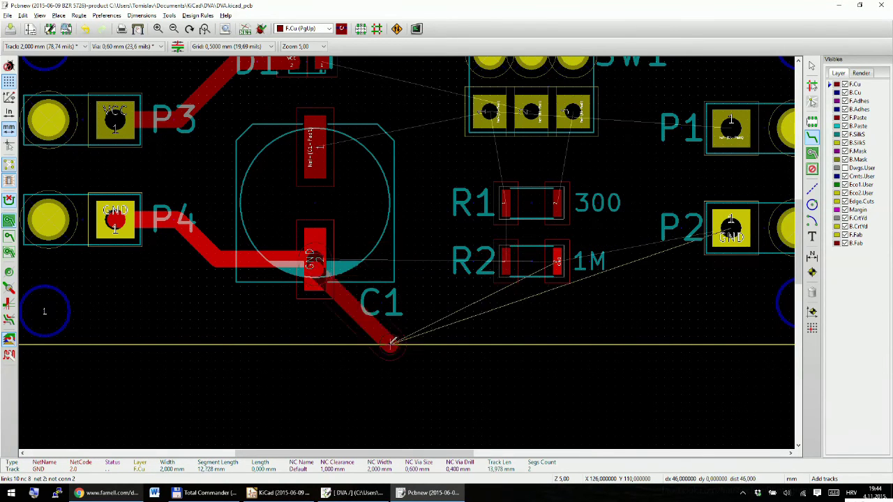
scroll(477, 285, "up", 2)
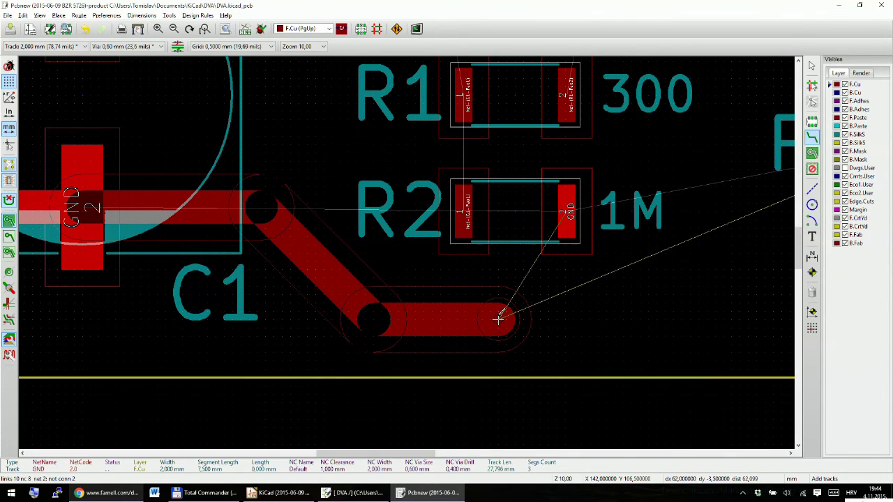
scroll(548, 309, "down", 1)
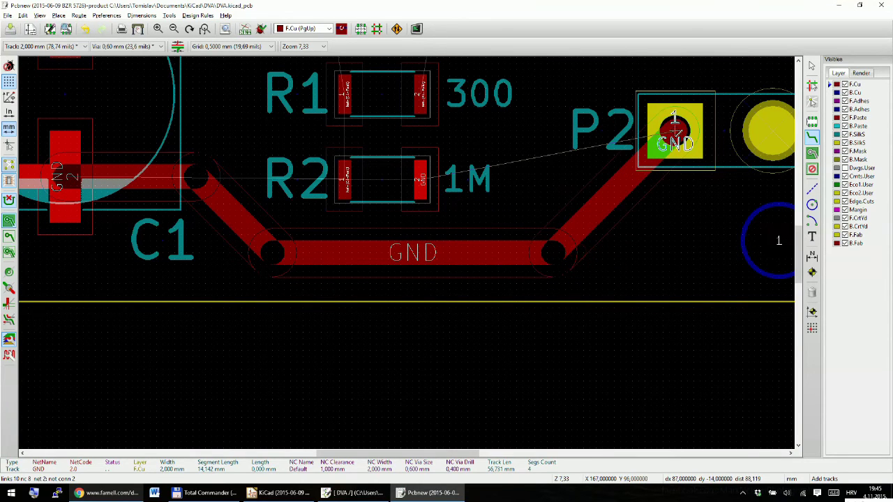
left_click(675, 129)
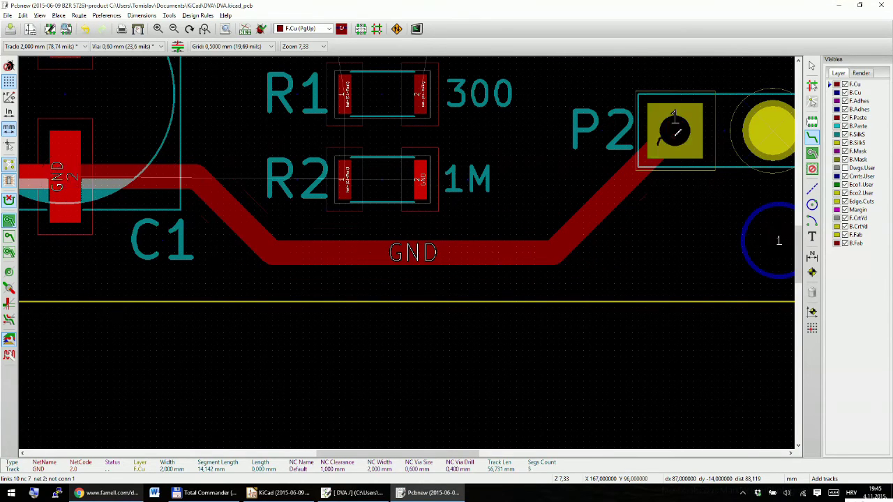
left_click(431, 177)
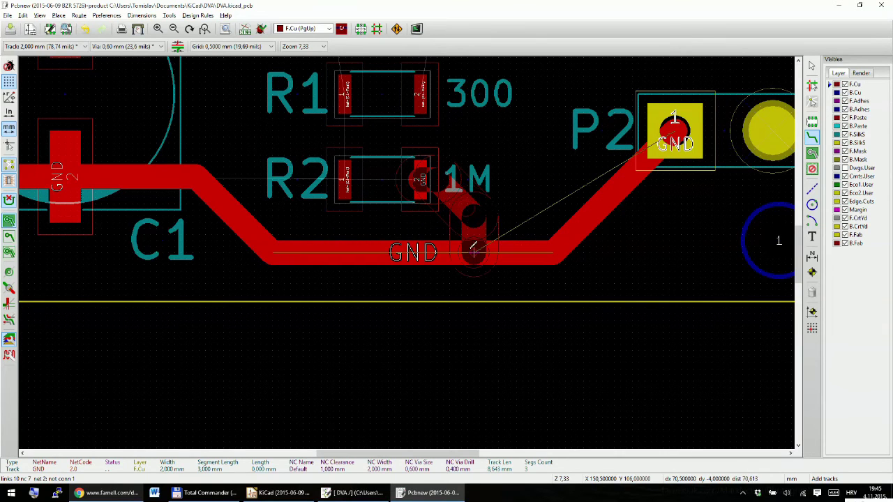
left_click(473, 249)
Route a 2 mm track from R1 pad 1, bending down, to R2 pad 1
scroll(468, 247, "down", 5)
scroll(394, 247, "up", 4)
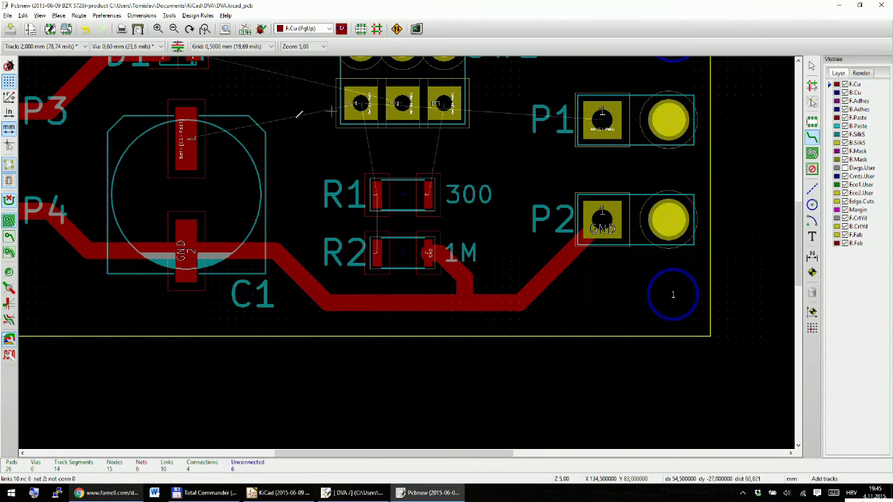
scroll(410, 249, "up", 1)
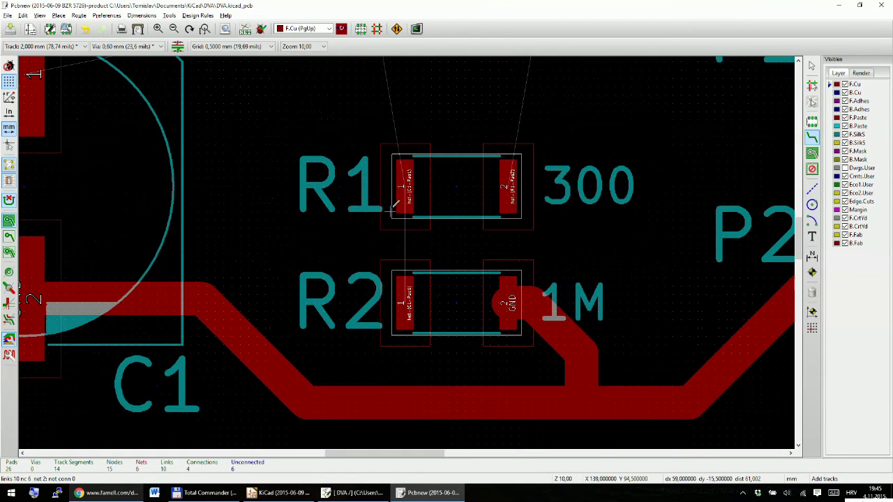
scroll(409, 249, "down", 1)
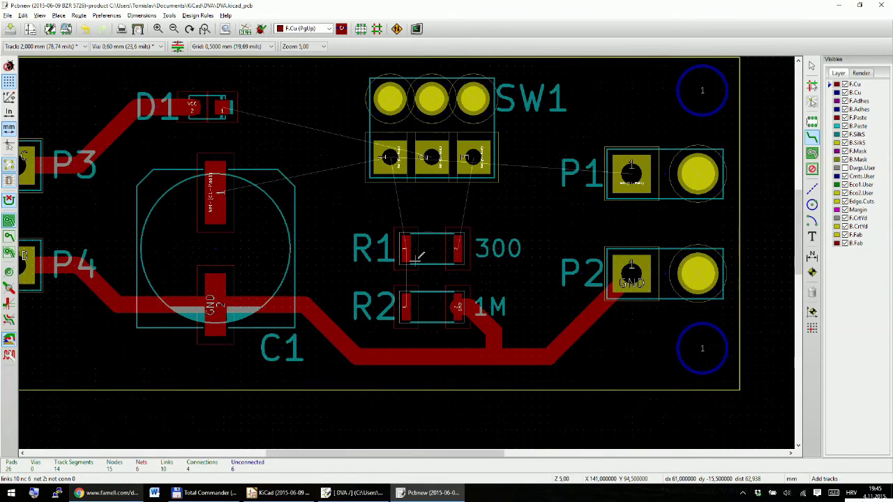
scroll(416, 257, "up", 1)
left_click(392, 226)
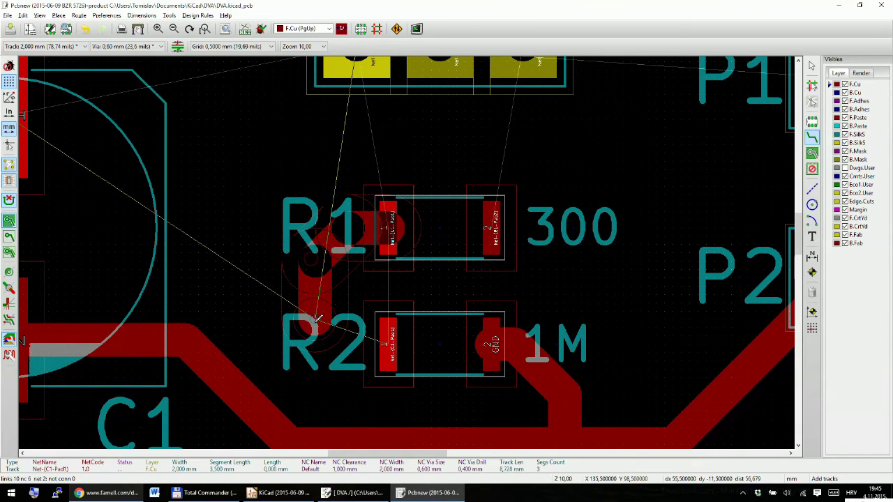
left_click(315, 271)
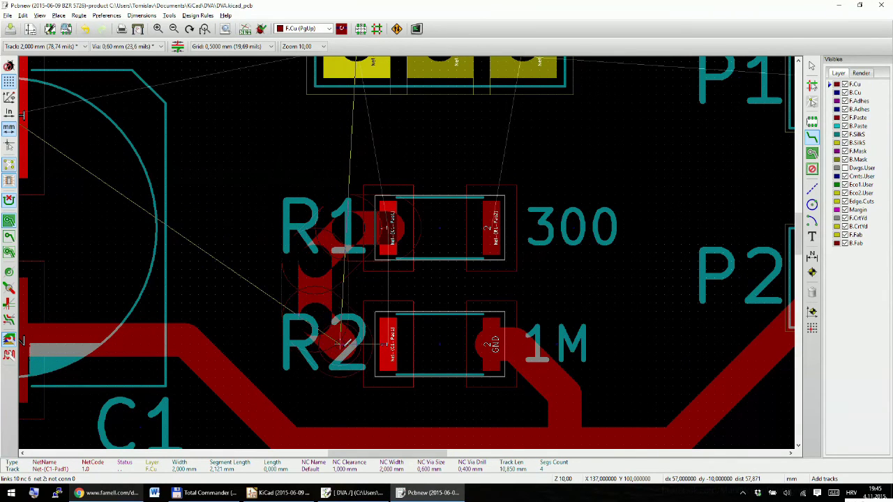
left_click(397, 351)
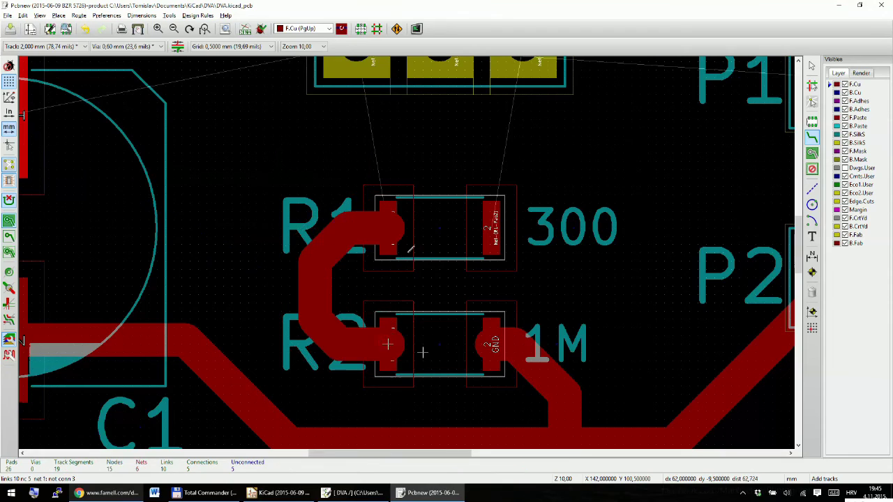
scroll(404, 293, "down", 3)
scroll(432, 210, "up", 3)
scroll(409, 250, "down", 3)
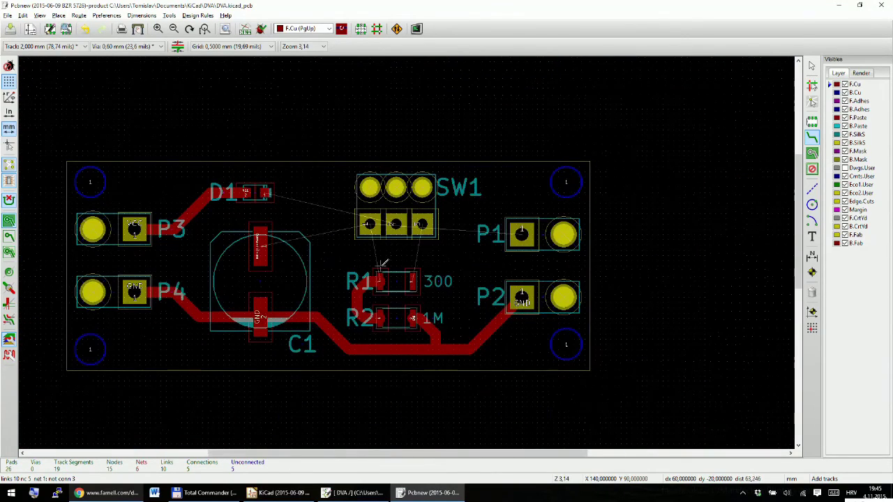
Stop routing and delete the curved R1–R2 track
scroll(410, 250, "up", 2)
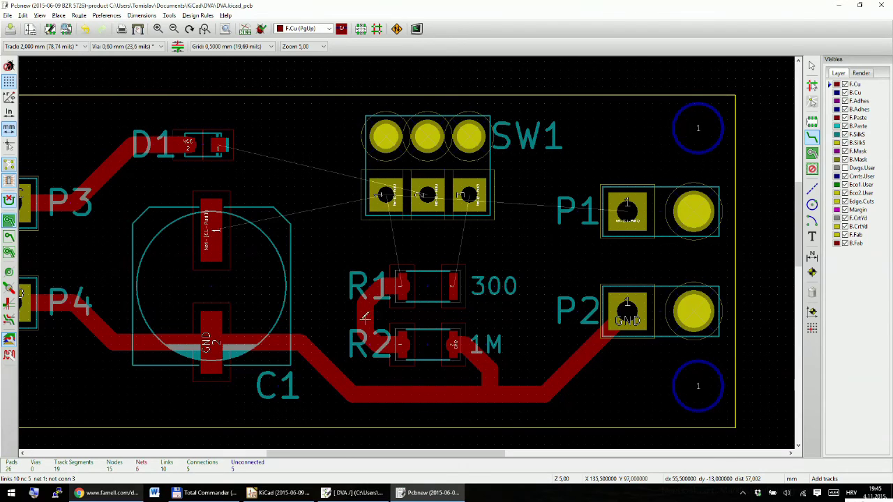
key("Escape")
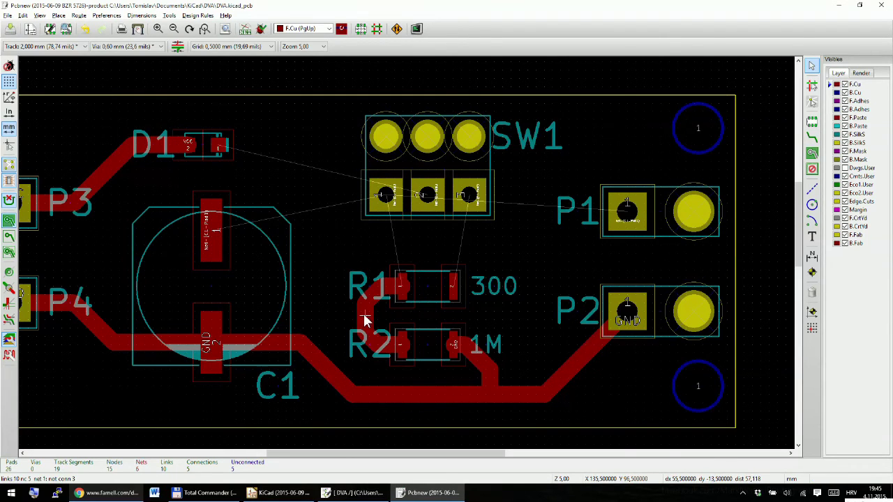
key("Delete")
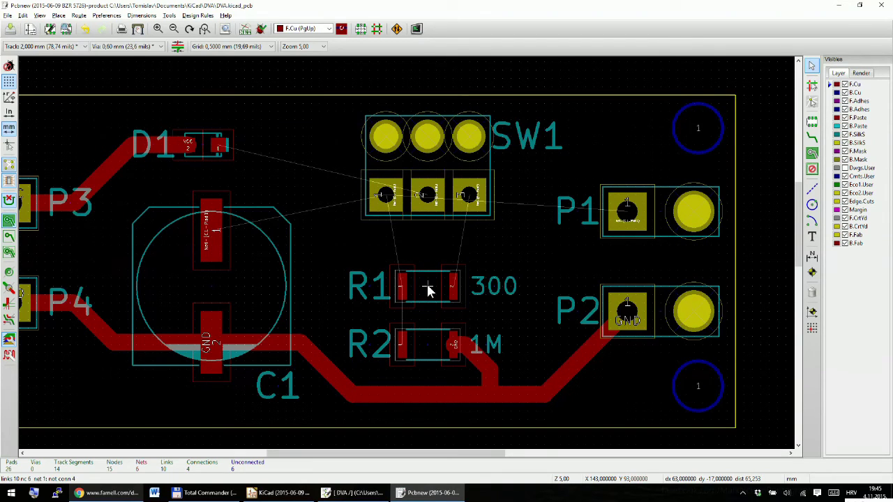
Move R1 slightly higher and start a new track from C1's upper pad toward R1
key("m")
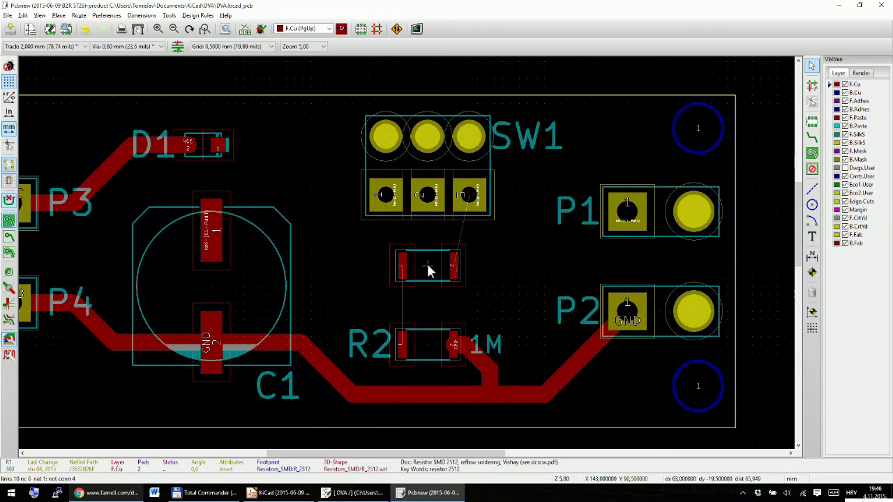
left_click(428, 270)
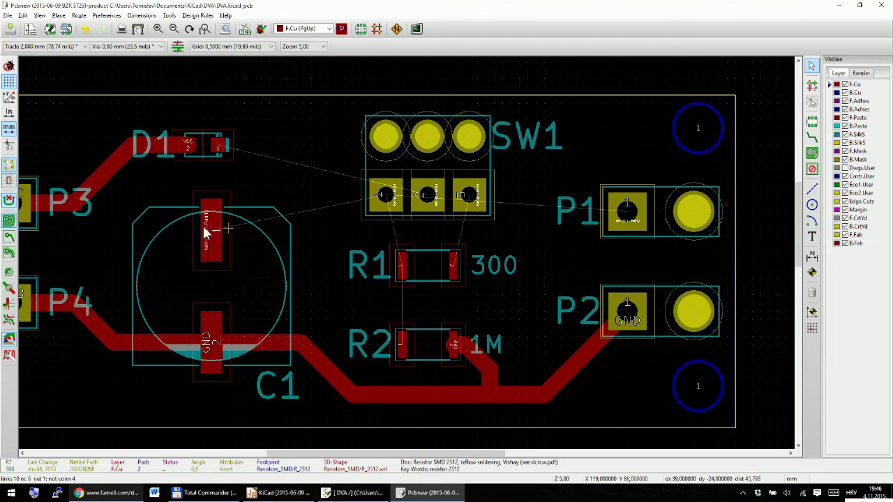
key("x")
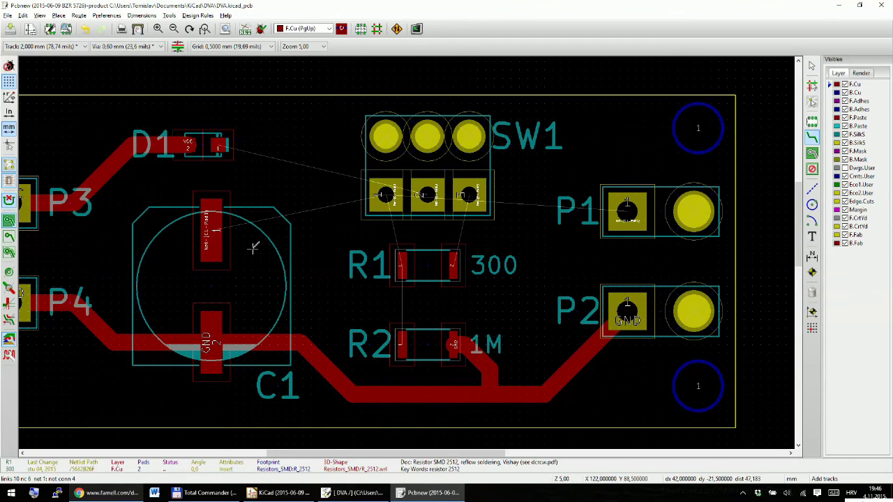
left_click(217, 225)
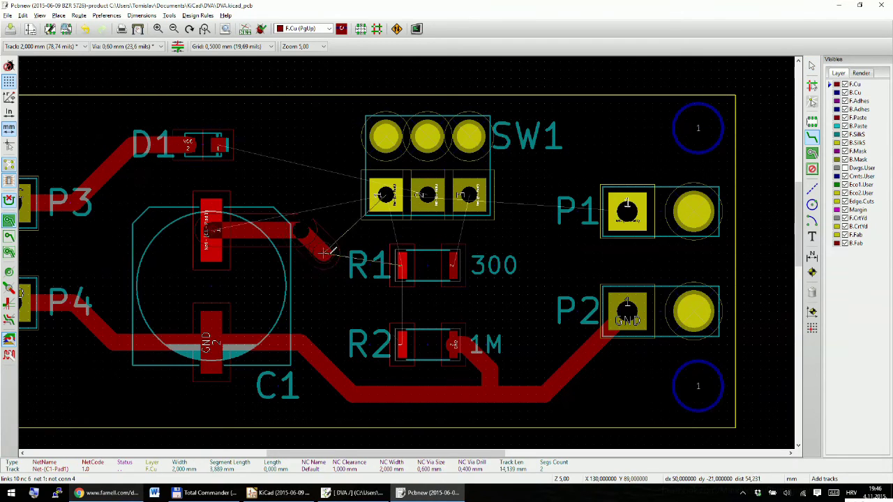
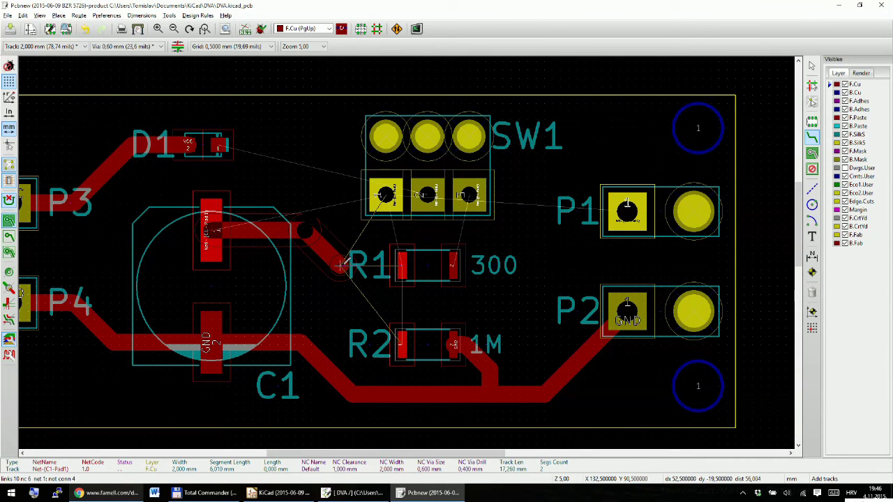
Finish the track at SW1 pad 1 and route from the C1 track bend to R1 pad 1
left_click(383, 195)
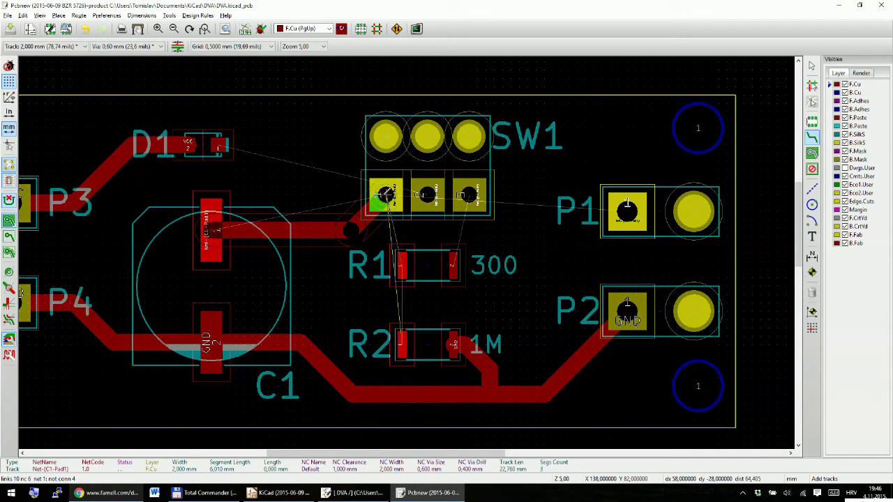
left_click(354, 227)
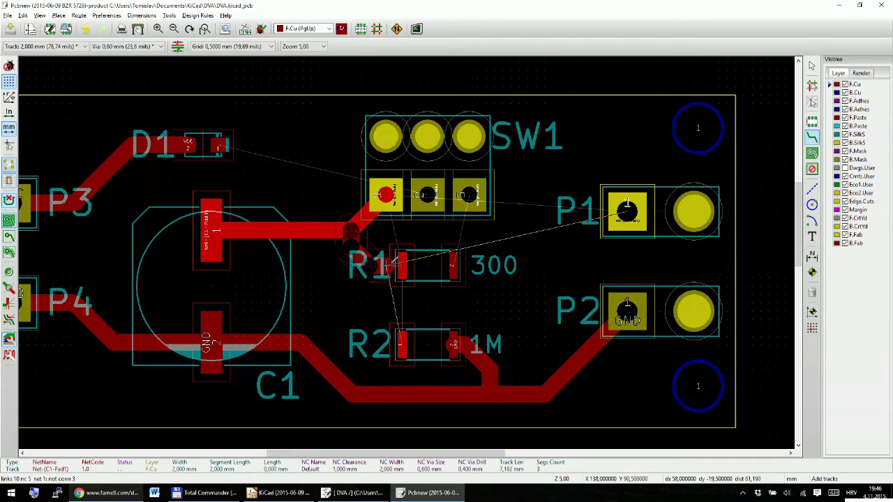
left_click(401, 265)
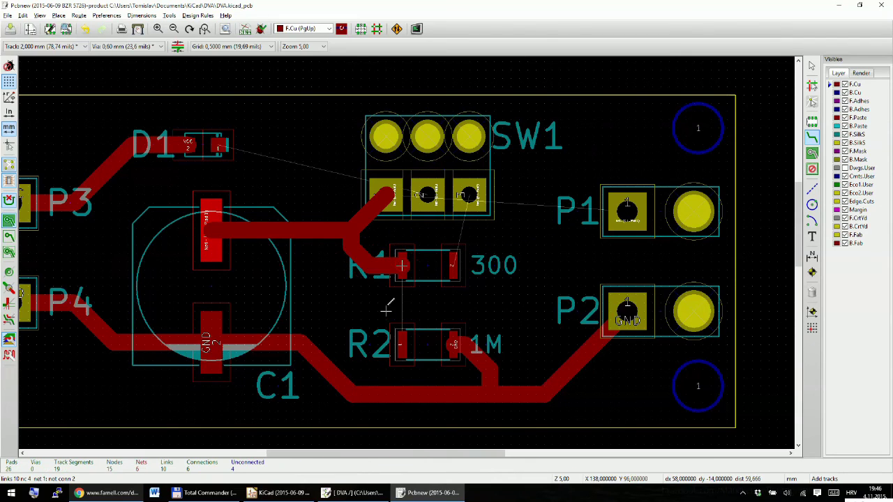
Route R1 pad 1 to R2 pad 1 and branch the R1–R2 track to P1 pad 1
left_click(403, 266)
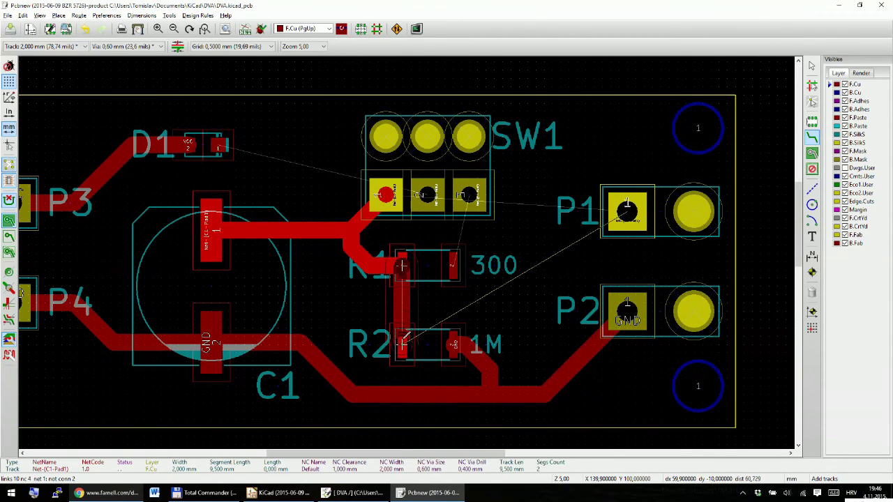
left_click(405, 336)
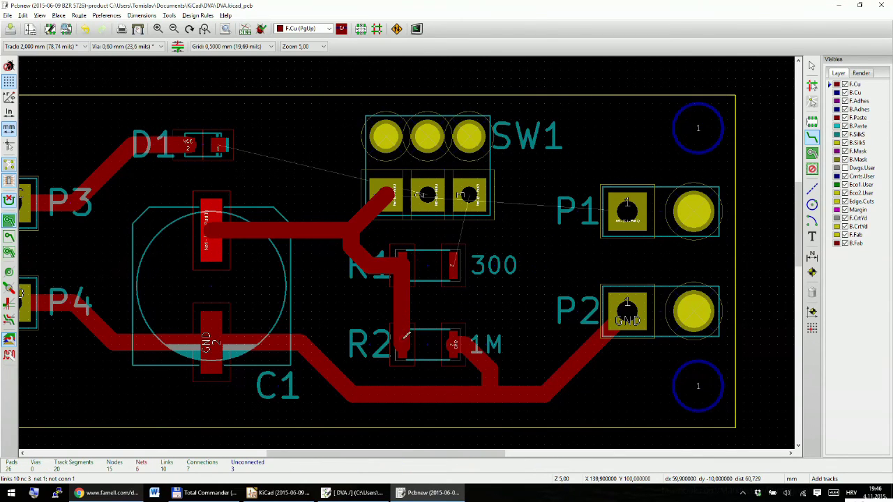
left_click(402, 301)
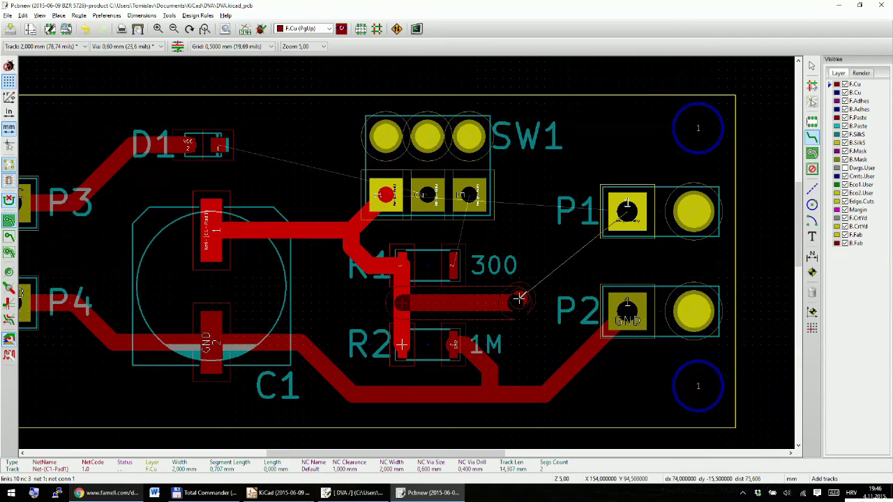
left_click(629, 208)
scroll(601, 245, "down", 2)
scroll(409, 249, "up", 3)
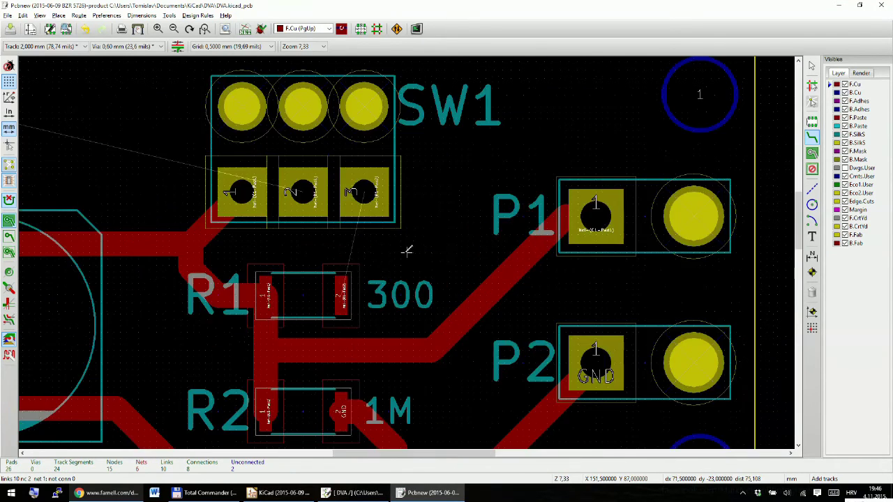
scroll(410, 249, "down", 1)
scroll(408, 249, "down", 2)
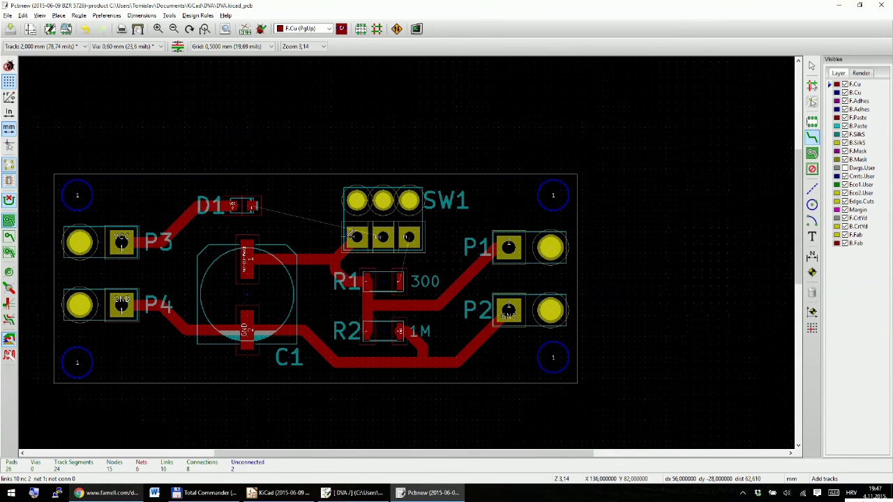
scroll(374, 252, "up", 2)
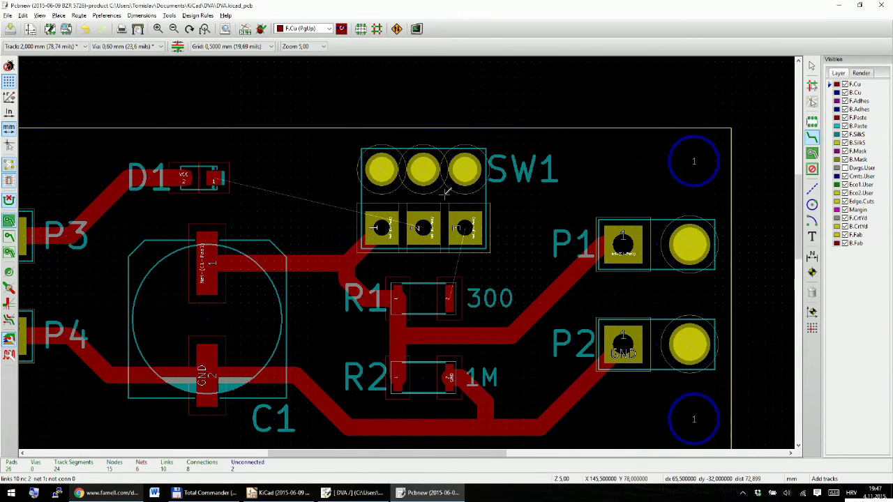
Save the routed DVA board
left_click(11, 29)
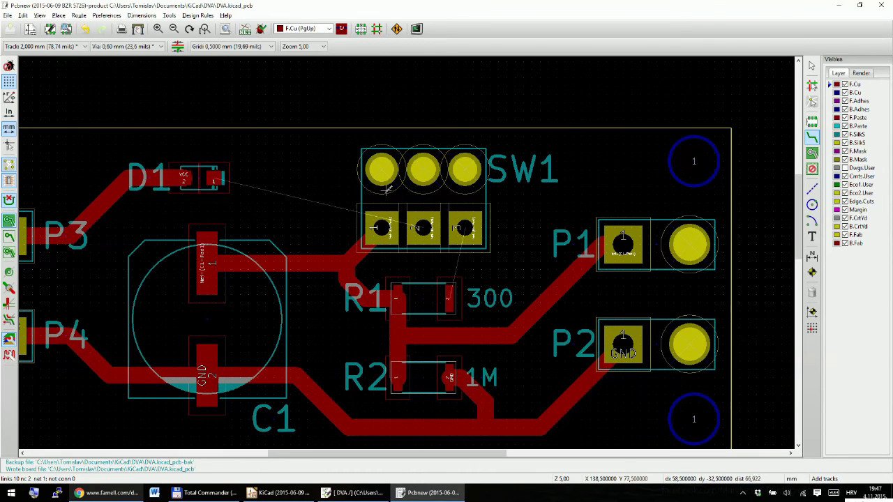
scroll(409, 249, "up", 1)
scroll(409, 249, "down", 2)
scroll(409, 249, "up", 2)
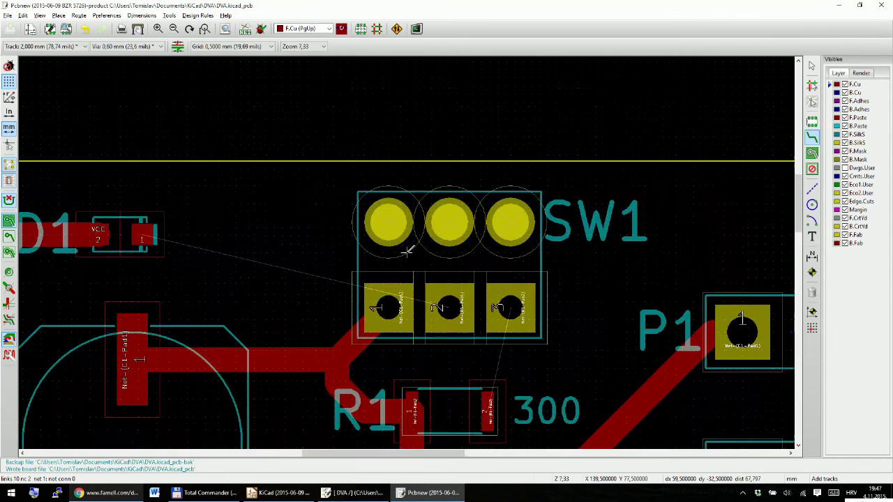
scroll(409, 249, "down", 1)
scroll(408, 250, "up", 1)
scroll(409, 250, "down", 1)
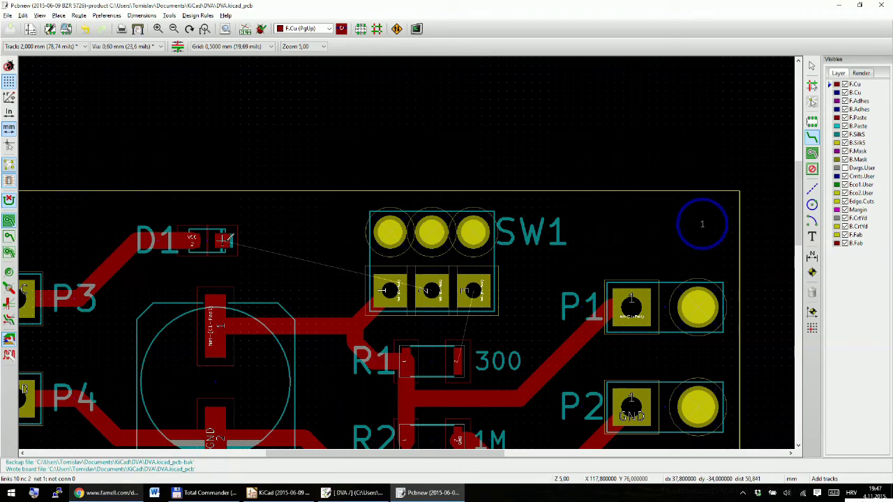
Check the Track width dropdown, leaving the width unchanged
left_click(82, 47)
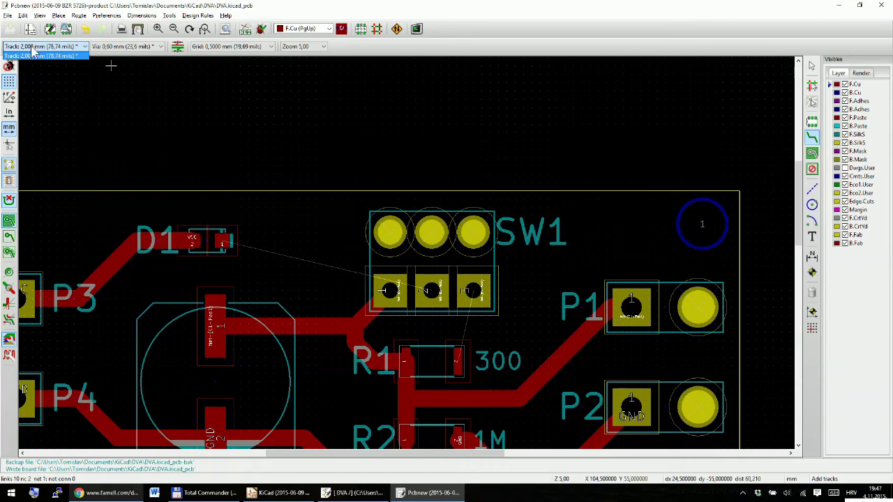
key("Escape")
key("Escape")
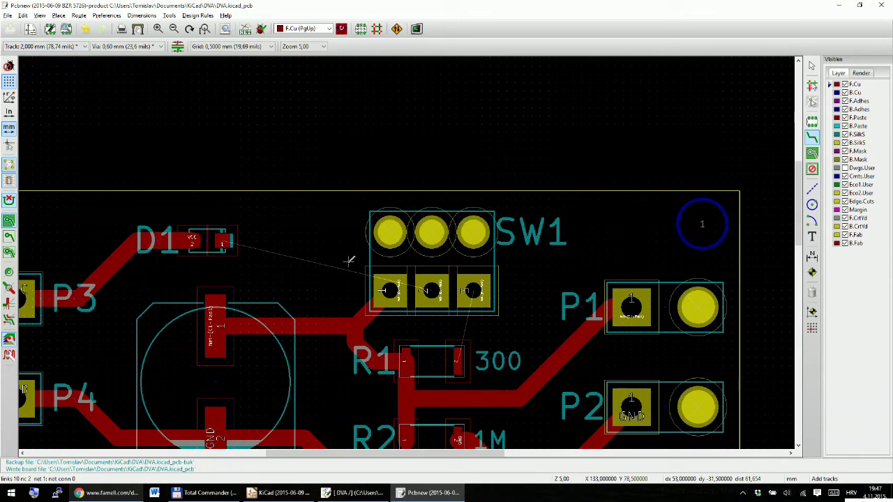
left_click(57, 48)
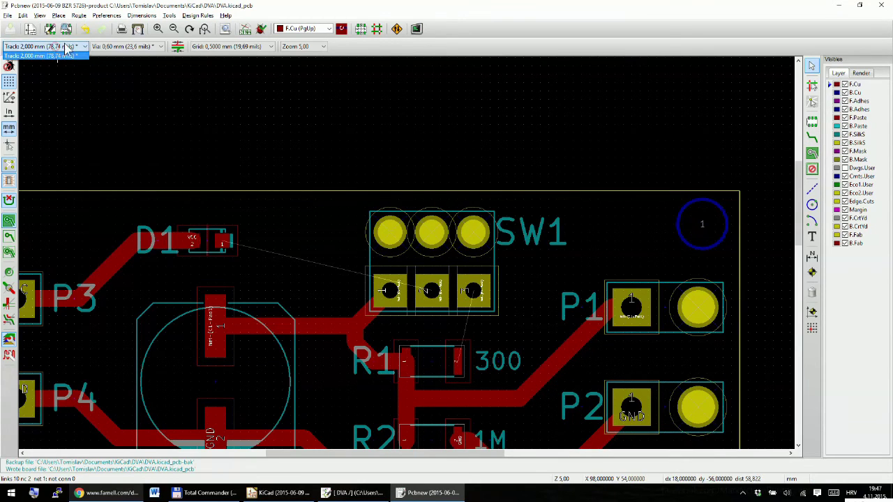
left_click(393, 14)
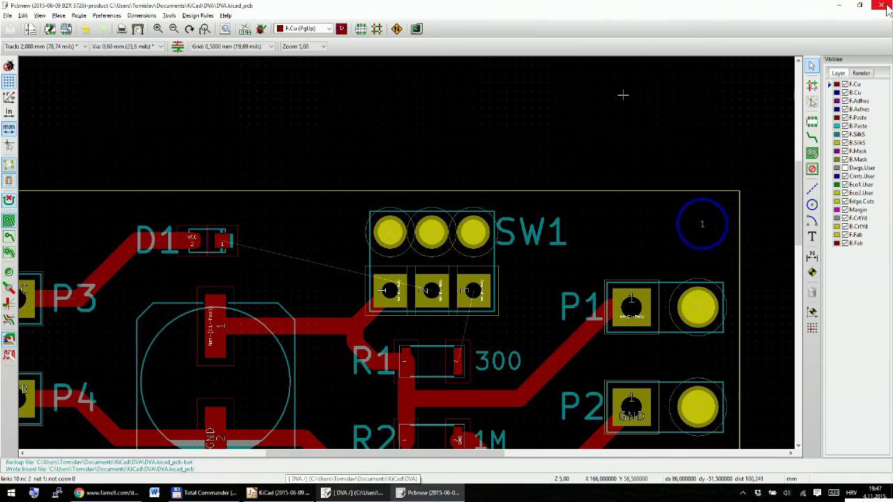
Minimize Pcbnew and bring the Eeschema schematic forward to inspect SW1
left_click(418, 493)
left_click(367, 491)
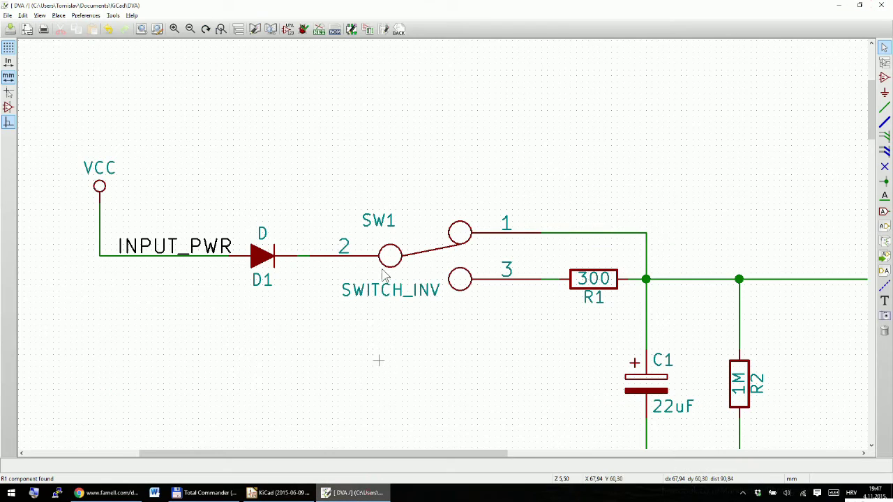
scroll(440, 265, "down", 3)
scroll(445, 252, "up", 4)
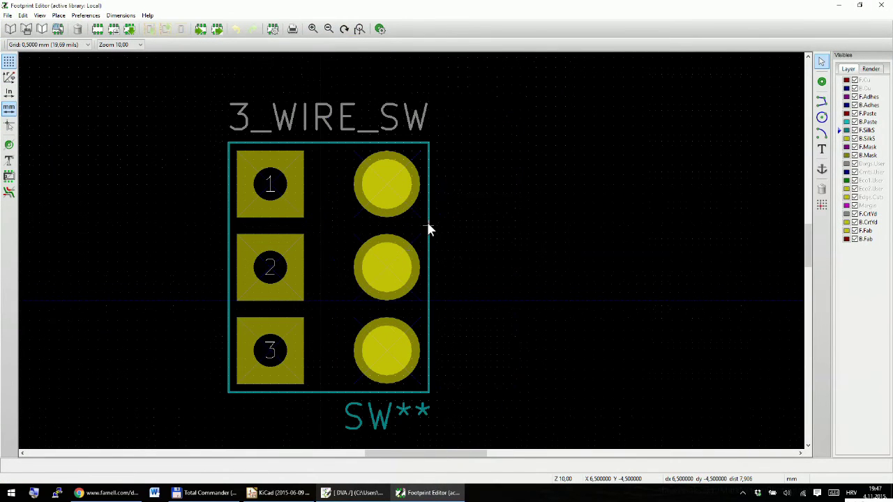
Delete the right outline edge and move the top-right round pad toward pad 1
key("Delete")
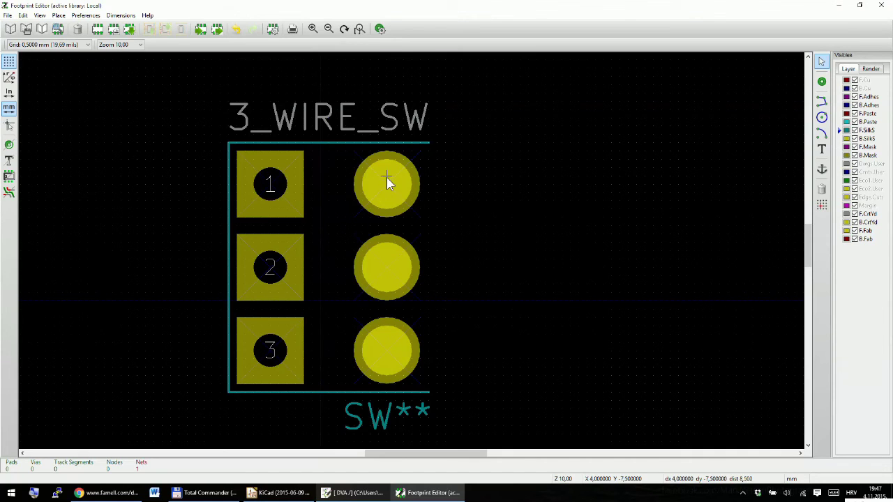
key("m")
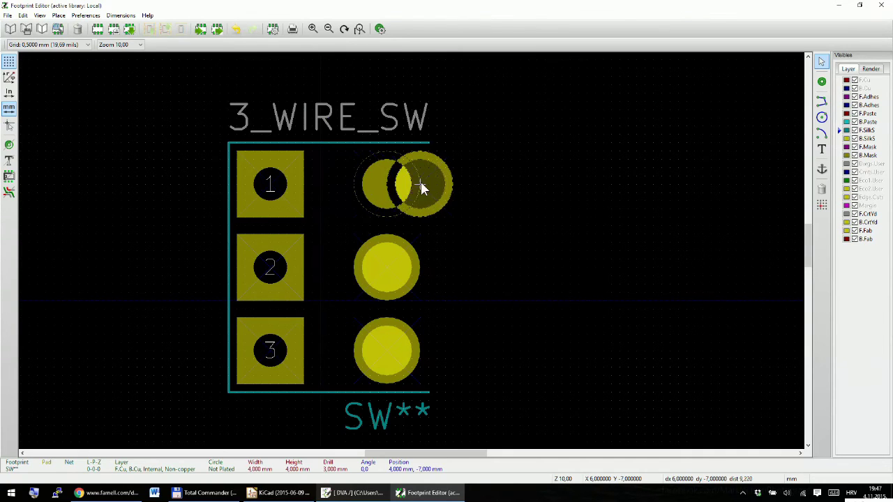
left_click(442, 184)
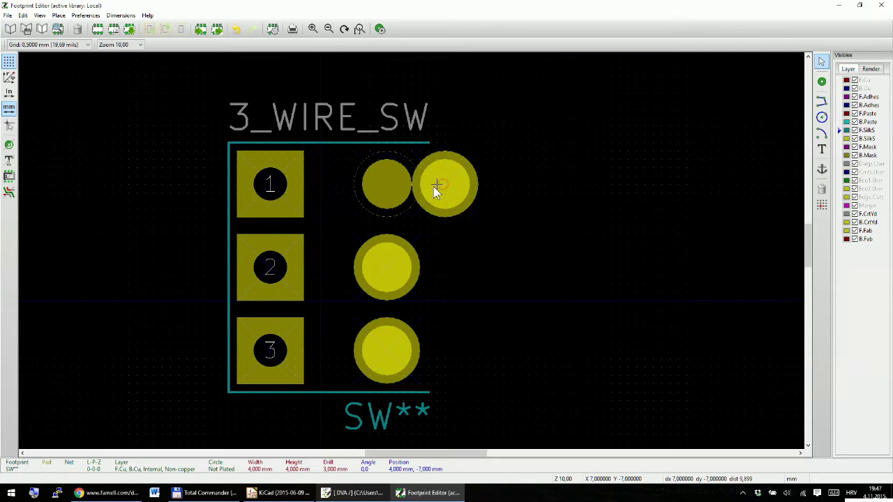
scroll(370, 187, "down", 1)
scroll(412, 252, "up", 2)
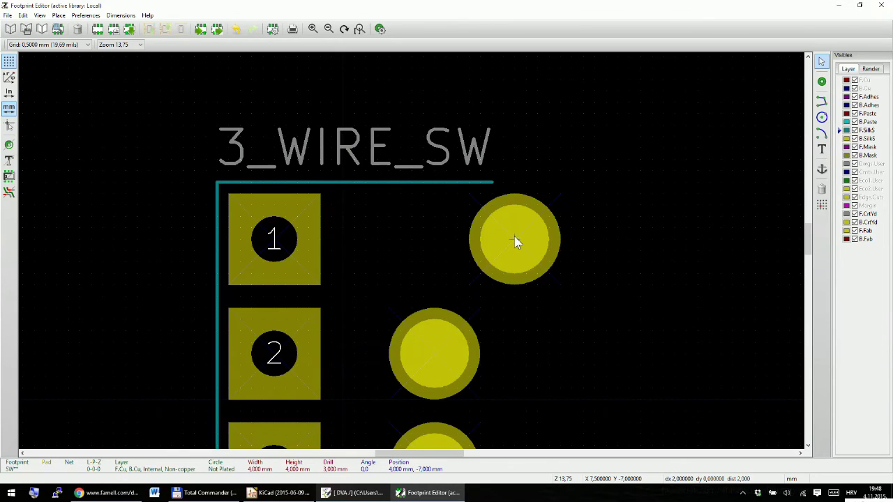
left_click_drag(510, 239, 467, 241)
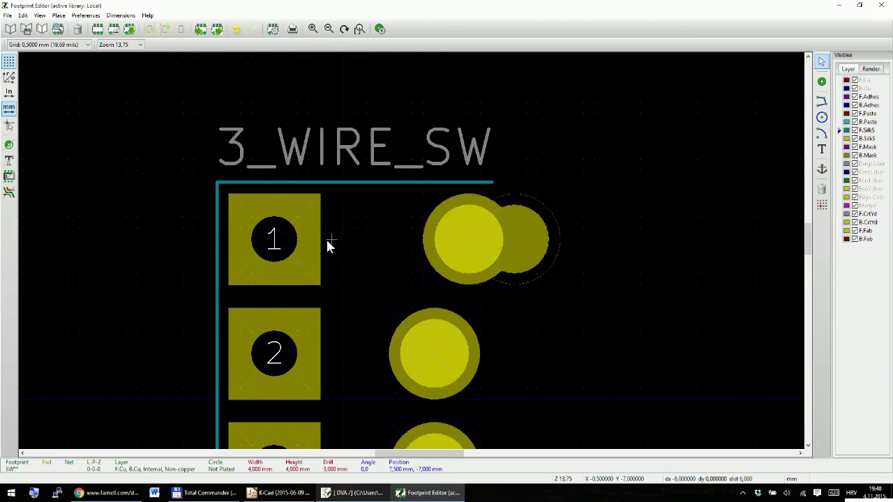
Fine-tune the top round pad's position beside pad 1
key("m")
left_click(455, 244)
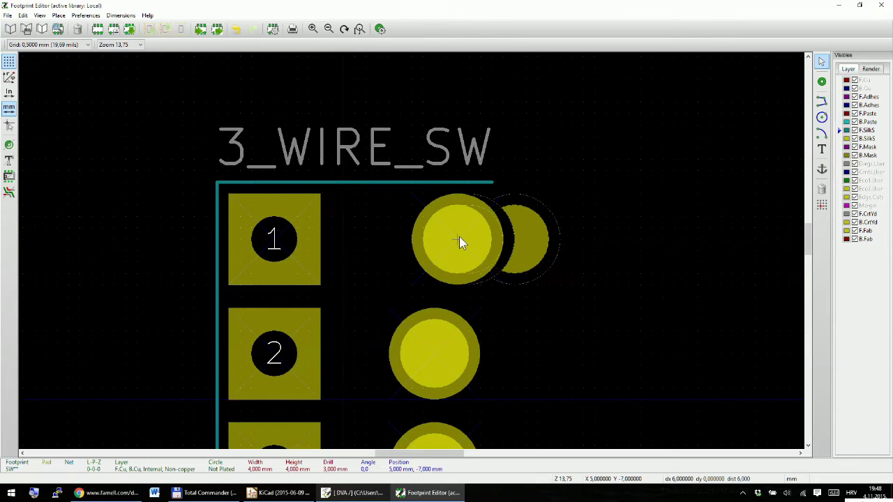
key("m")
left_click(471, 239)
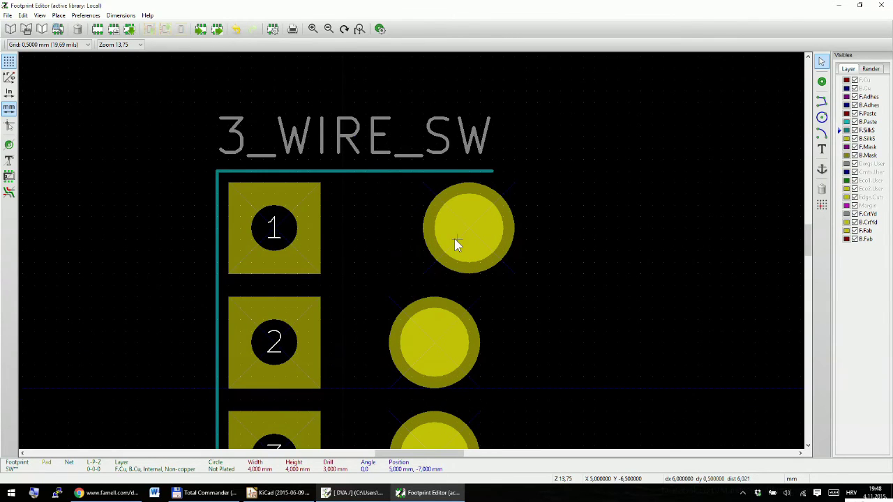
scroll(422, 251, "down", 2)
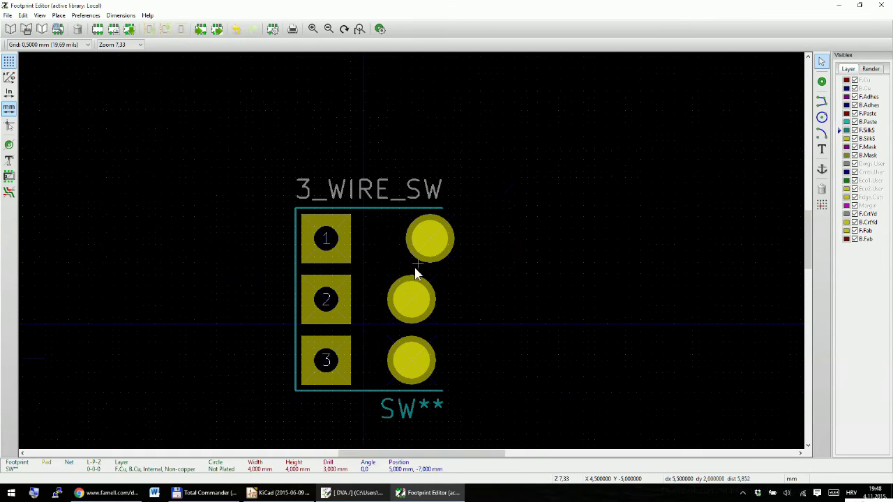
scroll(429, 282, "up", 2)
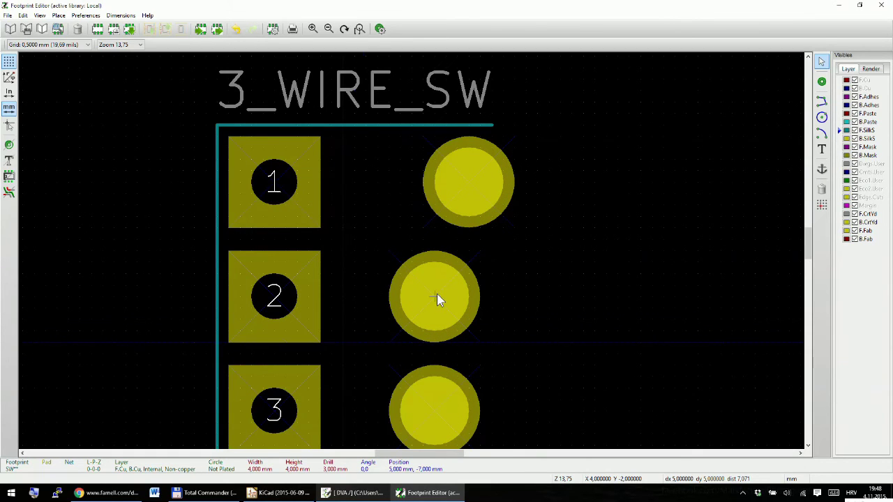
Line up the middle and bottom round pads with the top one at x = 4 mm
key("m")
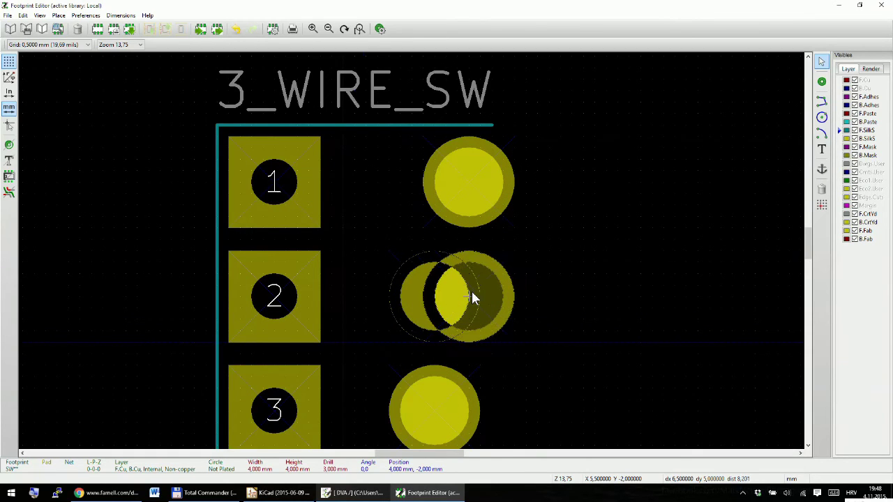
left_click(471, 297)
scroll(398, 318, "down", 2)
scroll(410, 269, "up", 2)
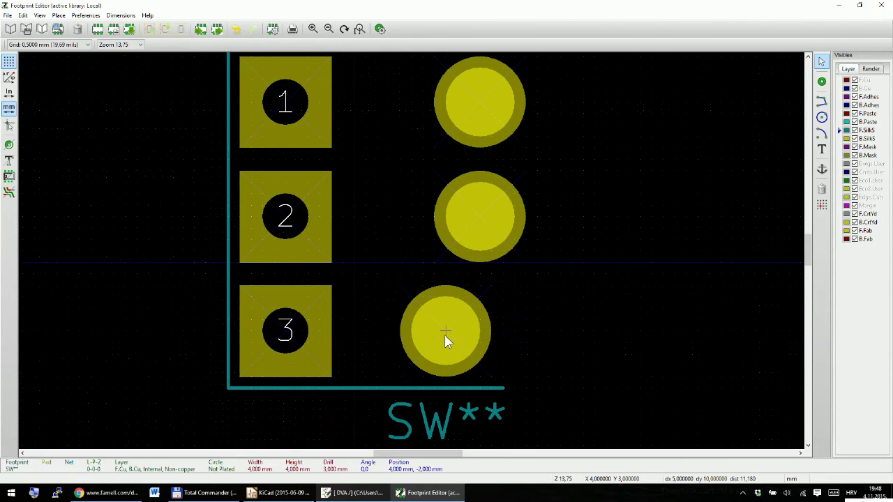
key("m")
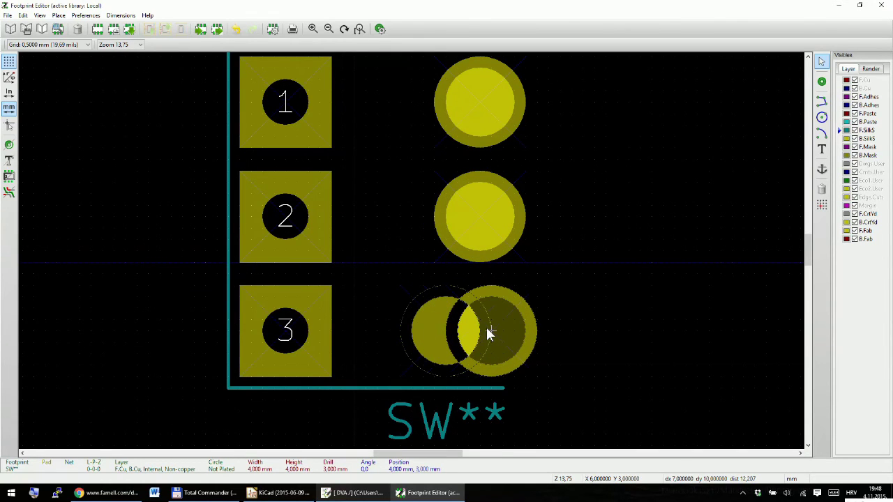
left_click(483, 325)
scroll(411, 250, "down", 1)
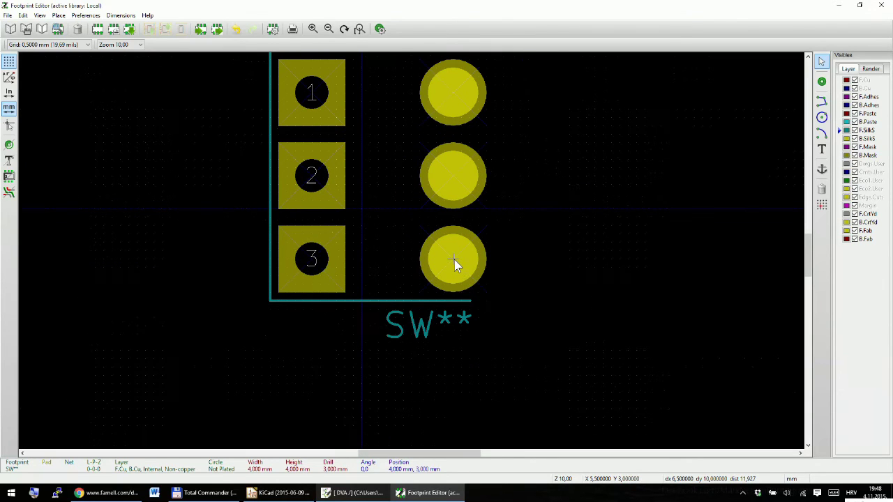
scroll(403, 204, "down", 1)
scroll(445, 190, "up", 1)
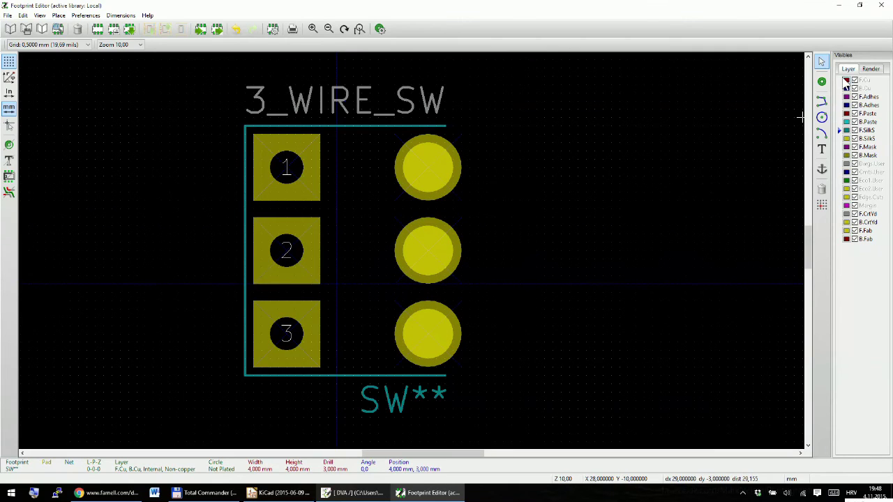
Draw a silkscreen line down the right side to close the 3_WIRE_SW outline
left_click(821, 102)
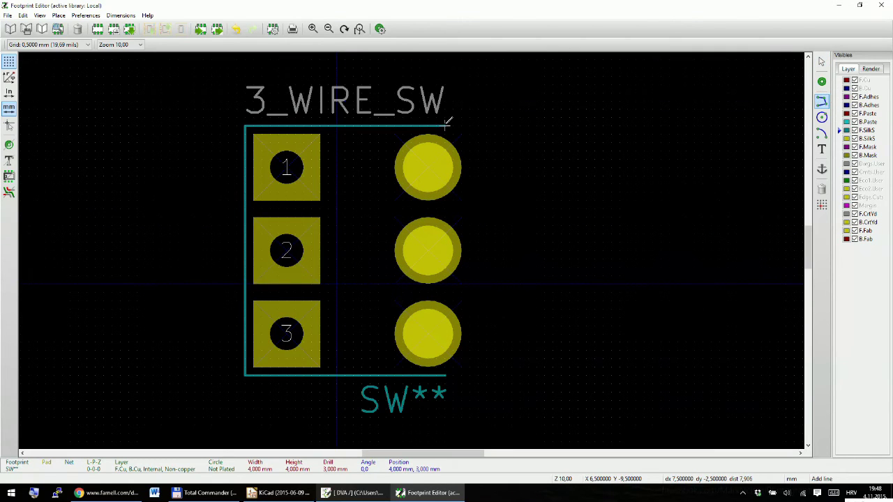
left_click(446, 124)
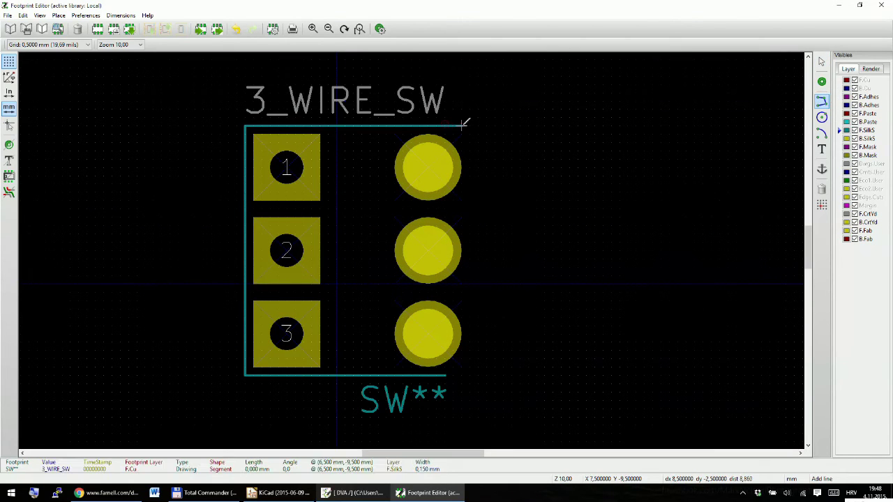
left_click(471, 374)
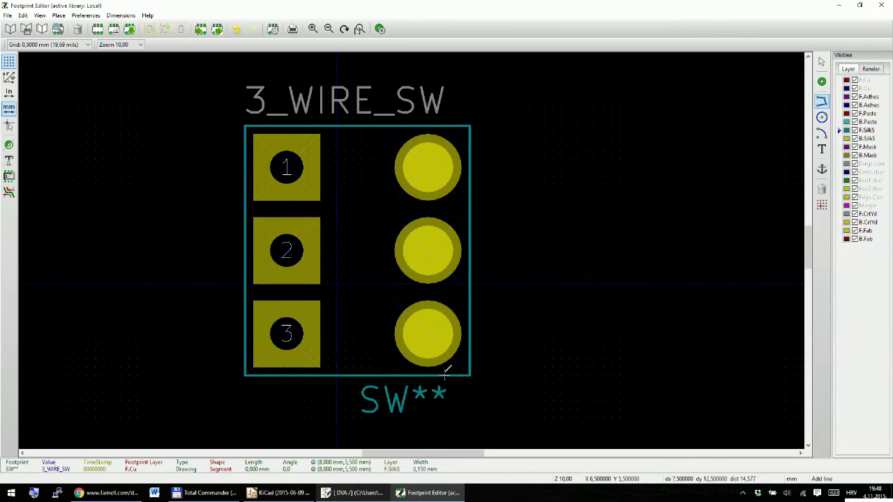
scroll(477, 374, "down", 1)
scroll(413, 245, "up", 1)
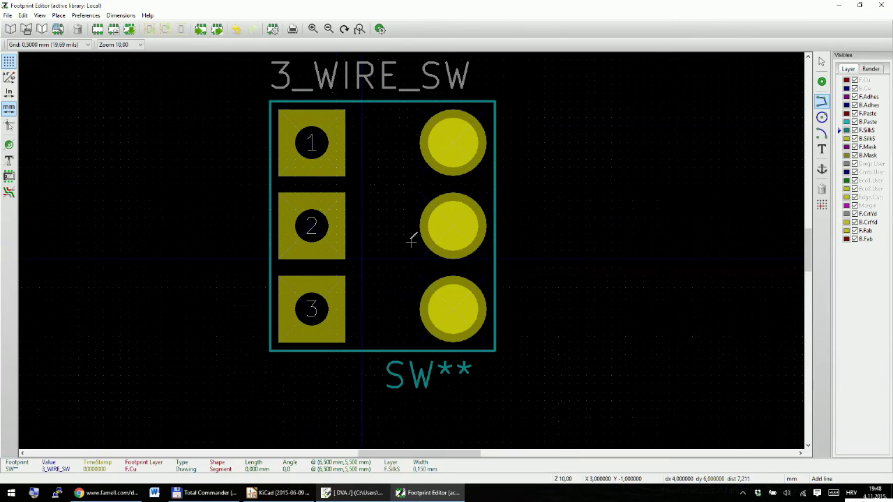
Save the 3_WIRE_SW footprint to the Local library
key("Escape")
left_click(26, 28)
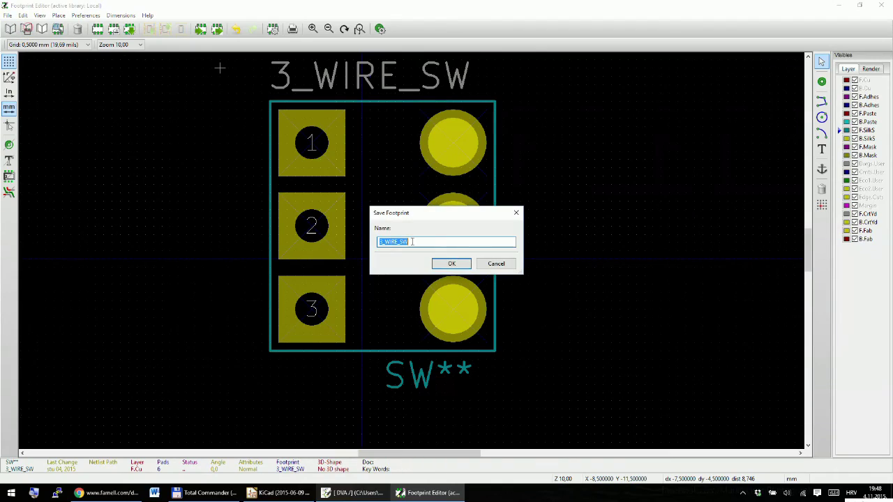
left_click(450, 263)
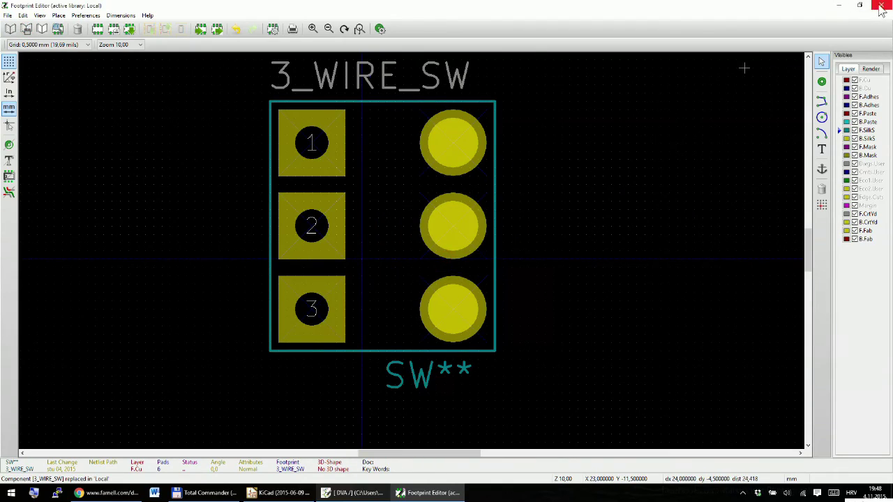
Close the Footprint Editor and open the board in Pcbnew from Eeschema
left_click(880, 5)
left_click(342, 495)
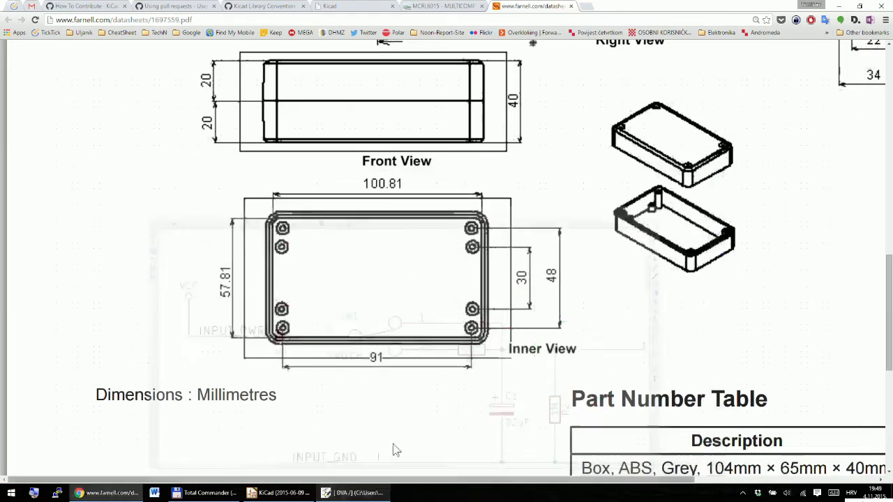
left_click(342, 496)
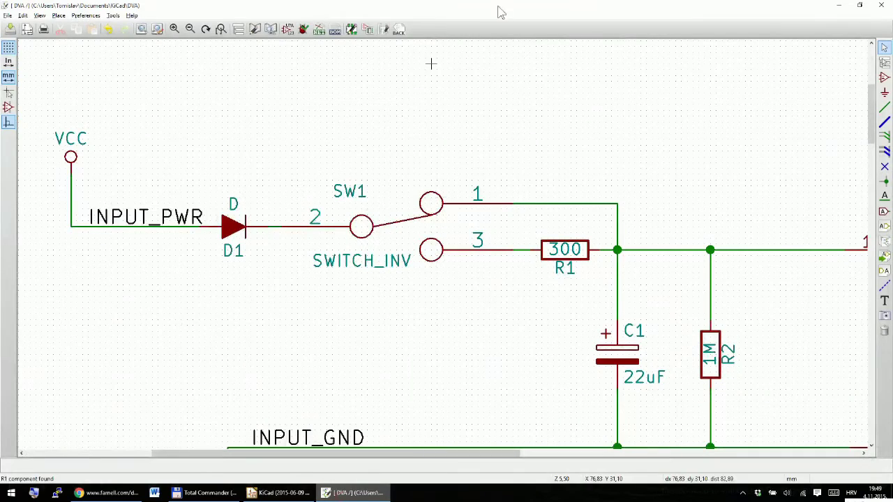
left_click(384, 30)
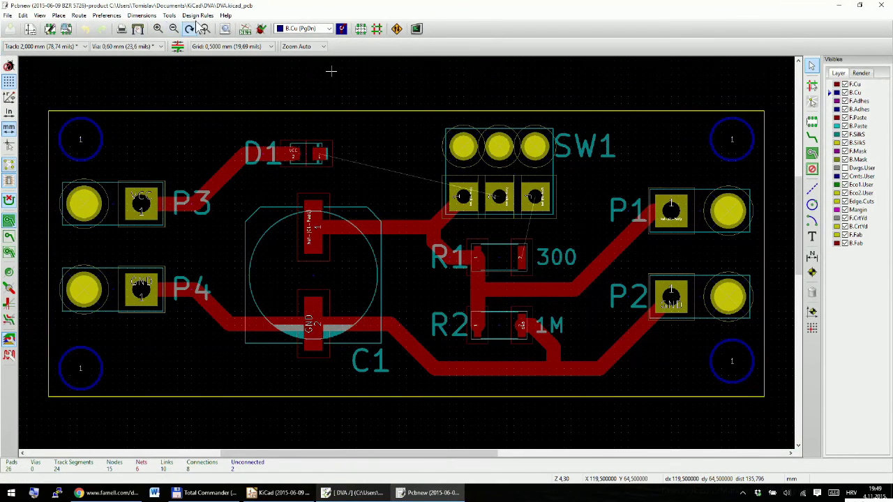
Generate and save the DVA.net netlist in Eeschema, back in Pcbnew afterwards
left_click(352, 492)
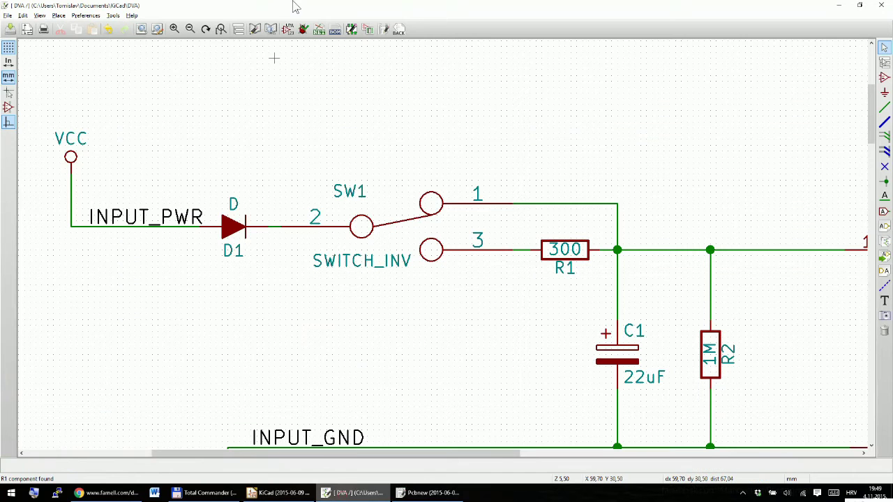
left_click(319, 30)
left_click(532, 200)
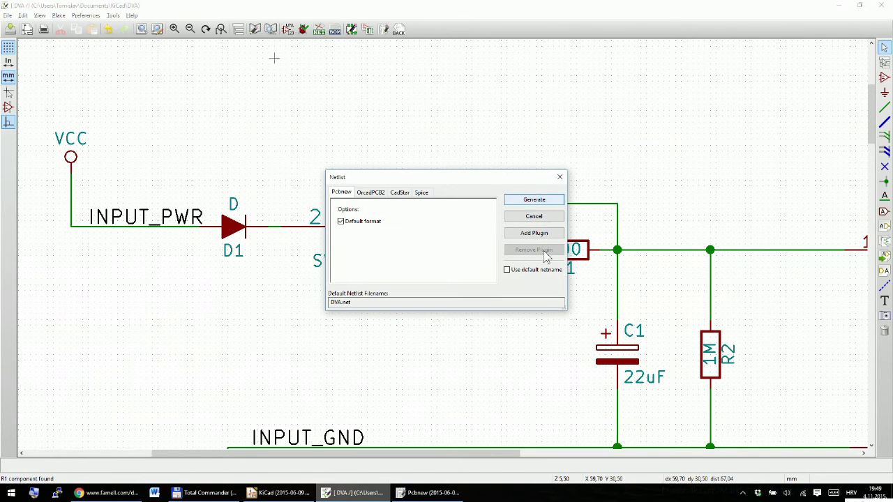
left_click(599, 393)
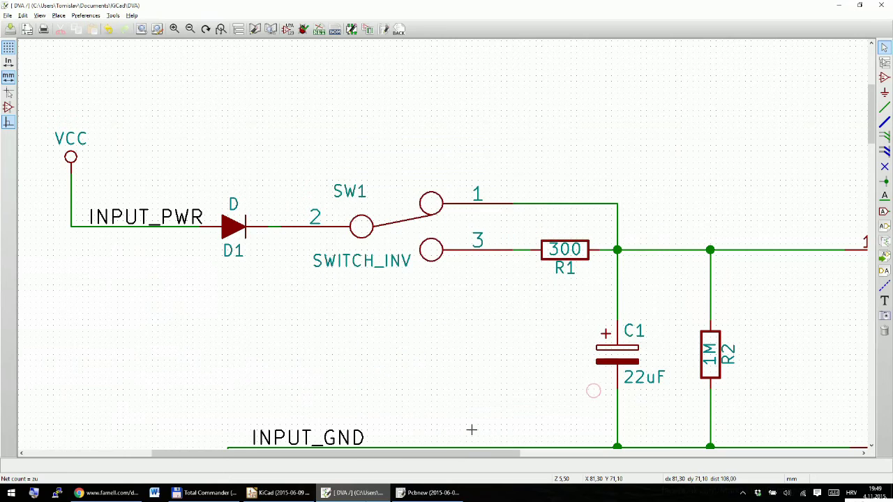
left_click(410, 493)
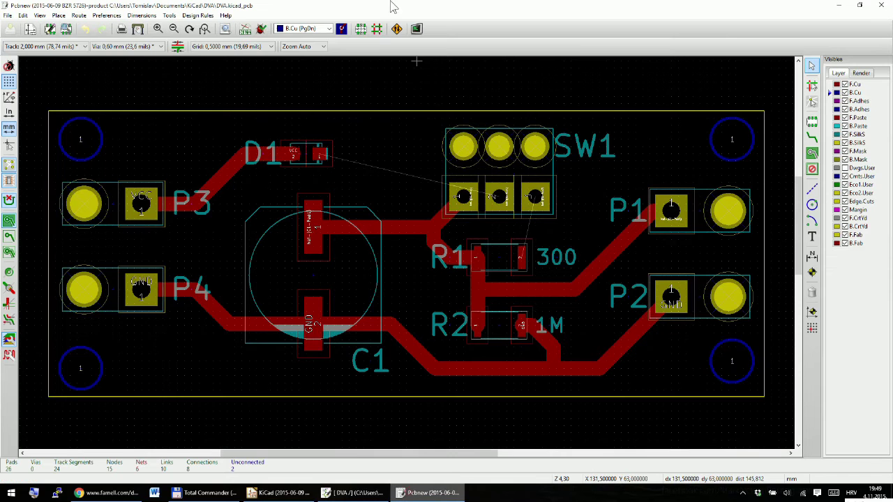
Read the current netlist with Exchange Footprint set to Change
left_click(244, 29)
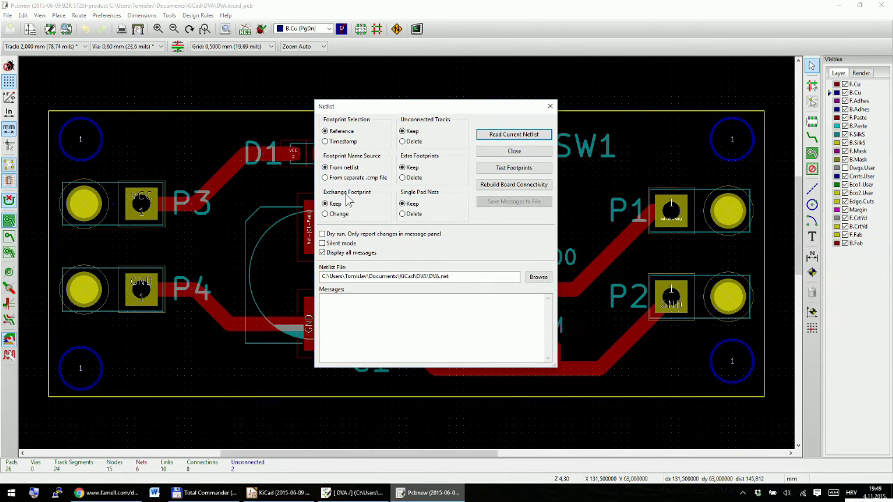
left_click(338, 214)
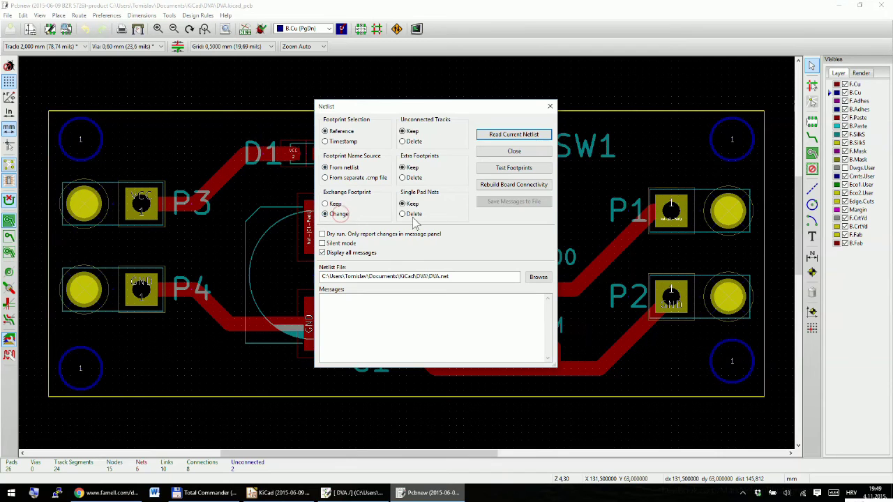
left_click(513, 135)
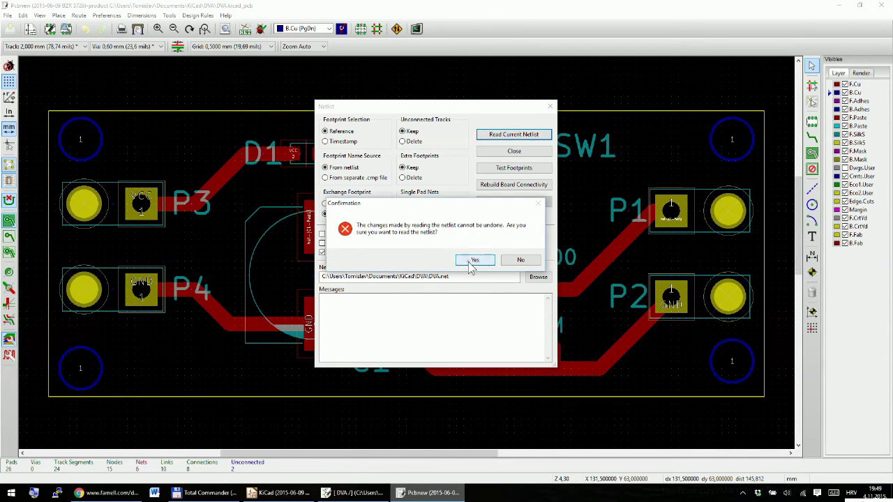
left_click(471, 262)
left_click(514, 151)
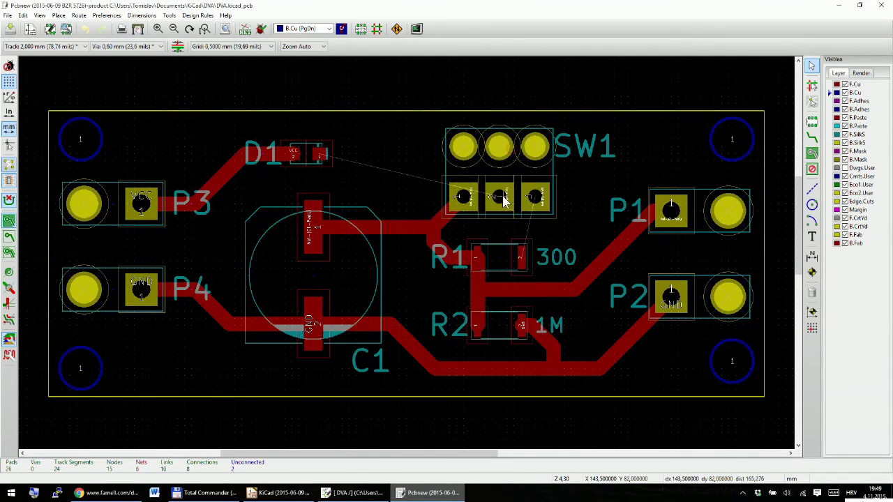
scroll(502, 196, "down", 1)
scroll(408, 261, "up", 1)
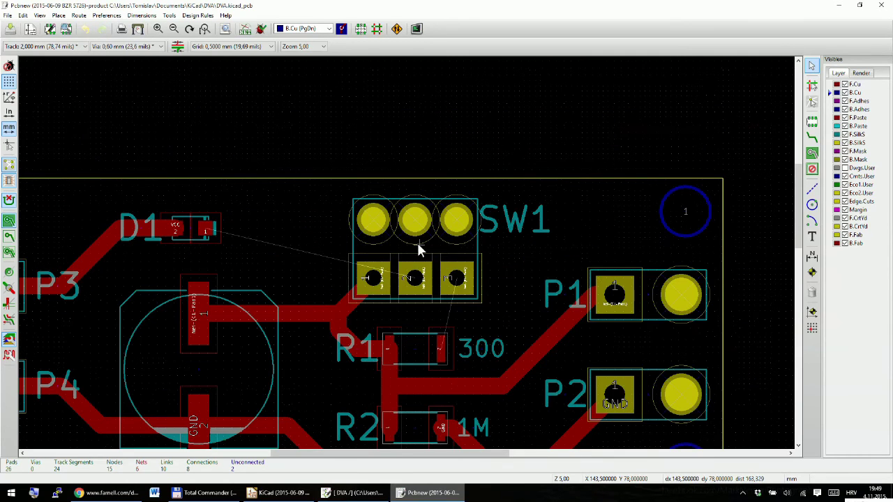
Delete the old SW1 footprint from the board
left_click(415, 251)
key("Delete")
left_click(454, 266)
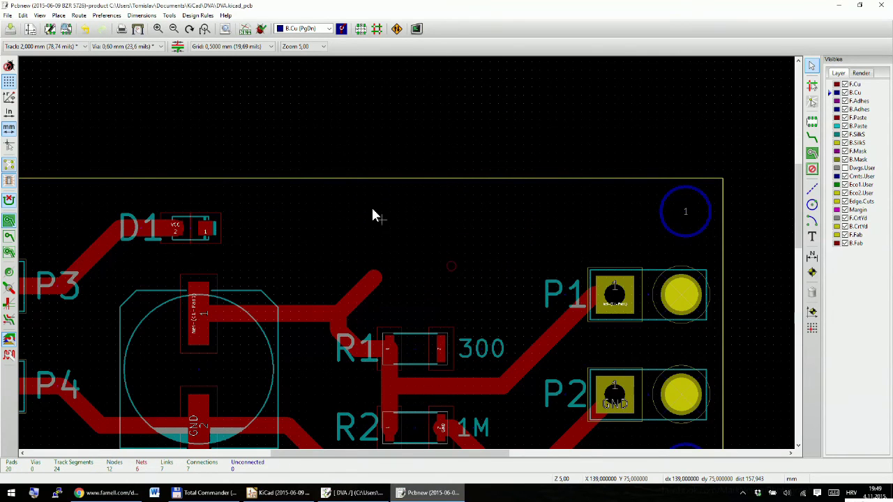
scroll(403, 270, "down", 2)
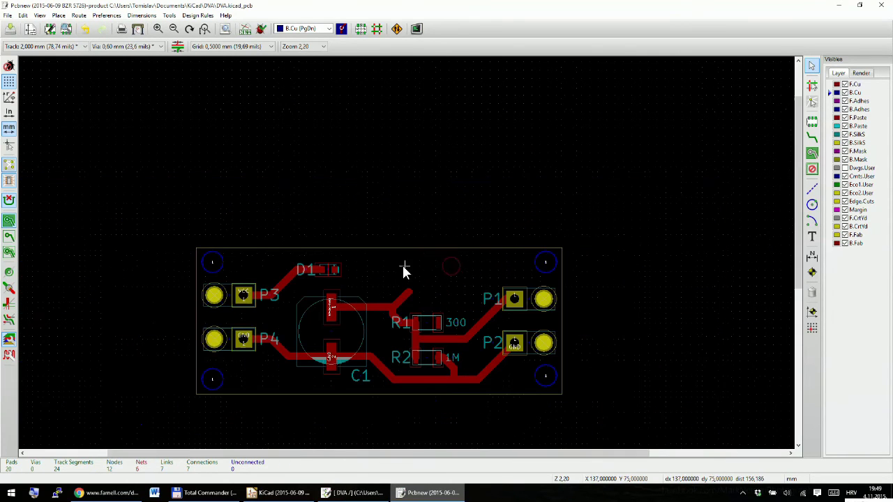
Re-read the DVA.net netlist with Exchange Footprint set to Change and confirm
left_click(244, 29)
left_click(339, 213)
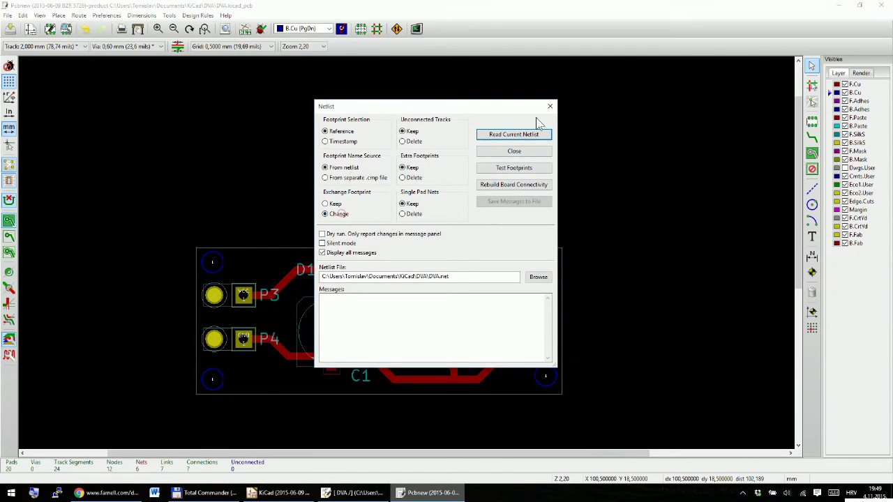
left_click(515, 136)
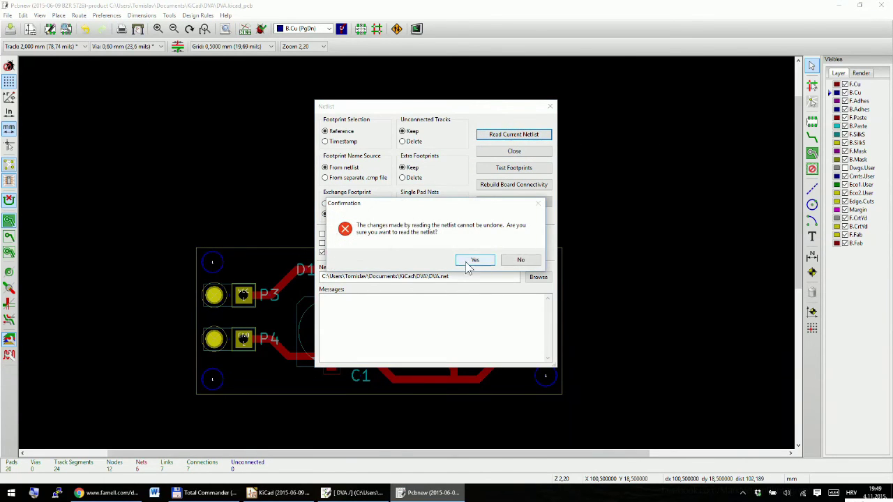
left_click(465, 262)
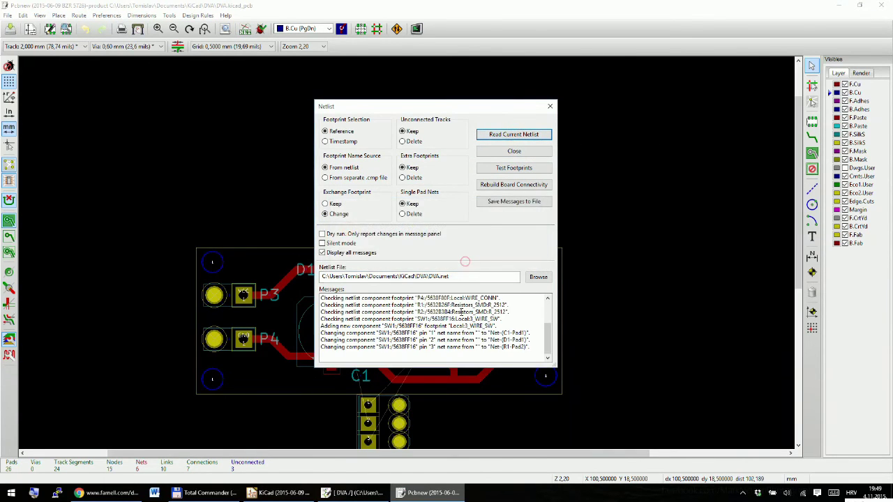
Move the new SW1 footprint, rotated 90°, to the board's top edge above R1
left_click(514, 150)
scroll(408, 261, "up", 4)
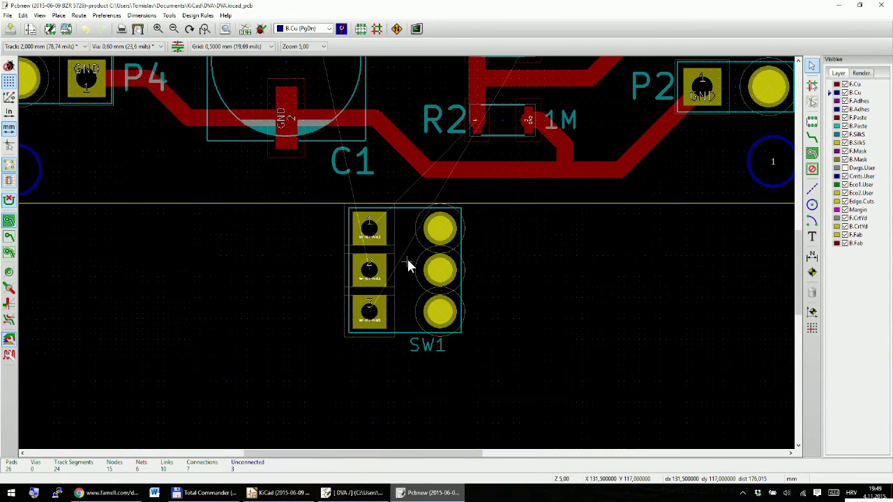
scroll(405, 265, "up", 2)
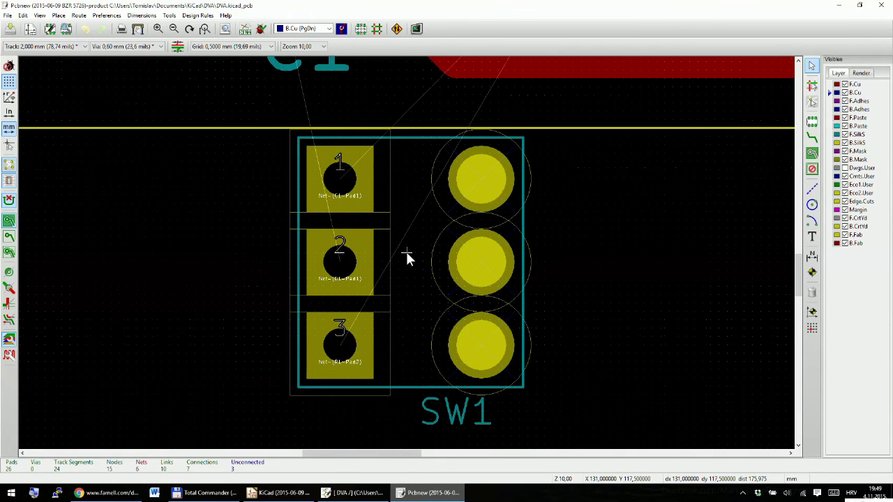
key("m")
scroll(409, 255, "down", 5)
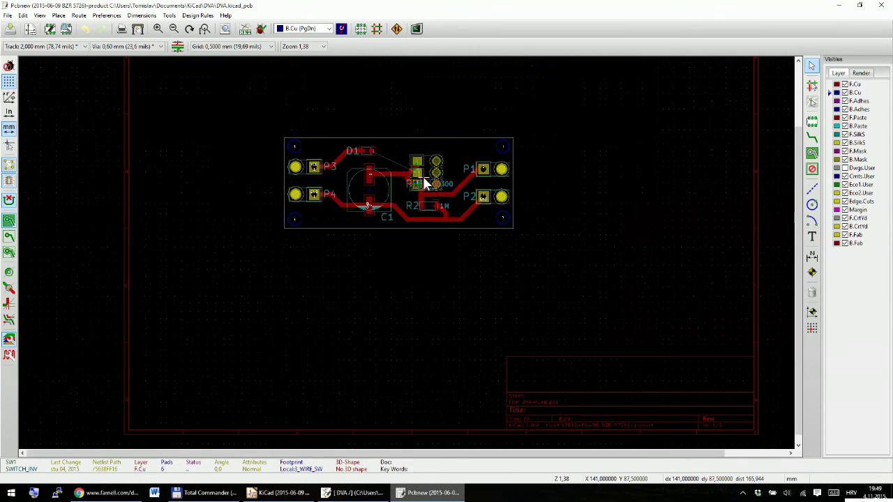
scroll(423, 176, "up", 3)
scroll(422, 237, "up", 2)
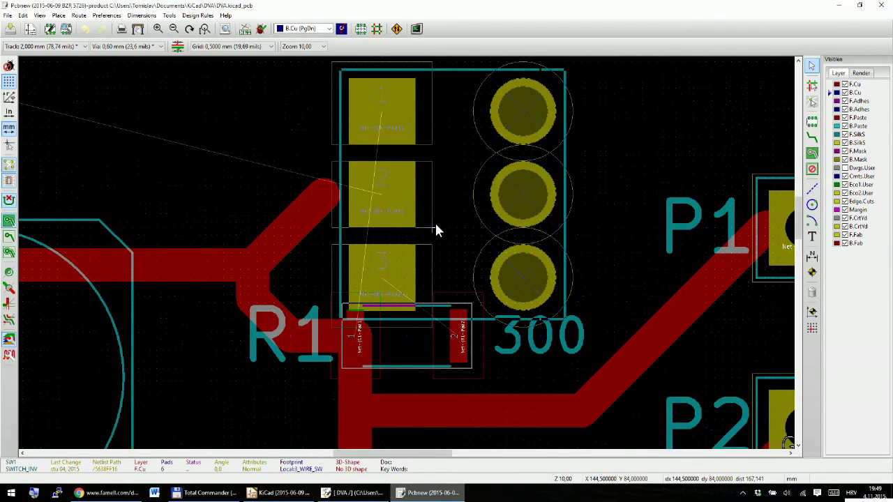
key("r")
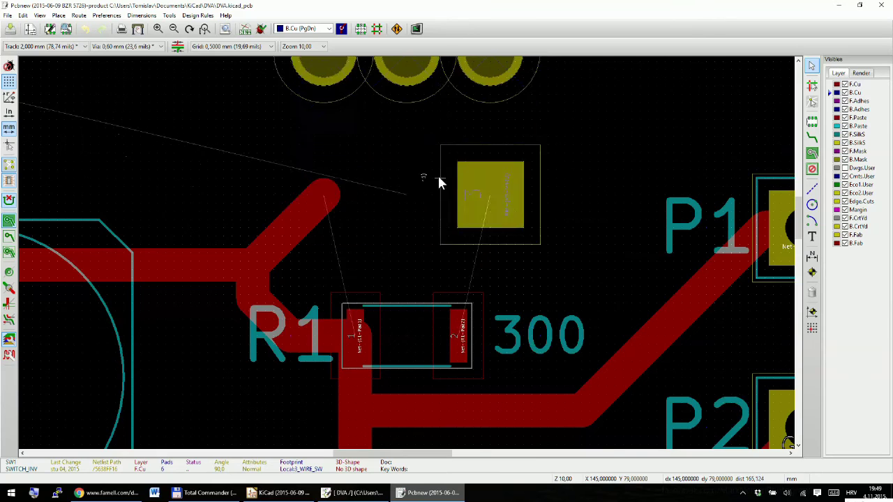
scroll(435, 175, "down", 1)
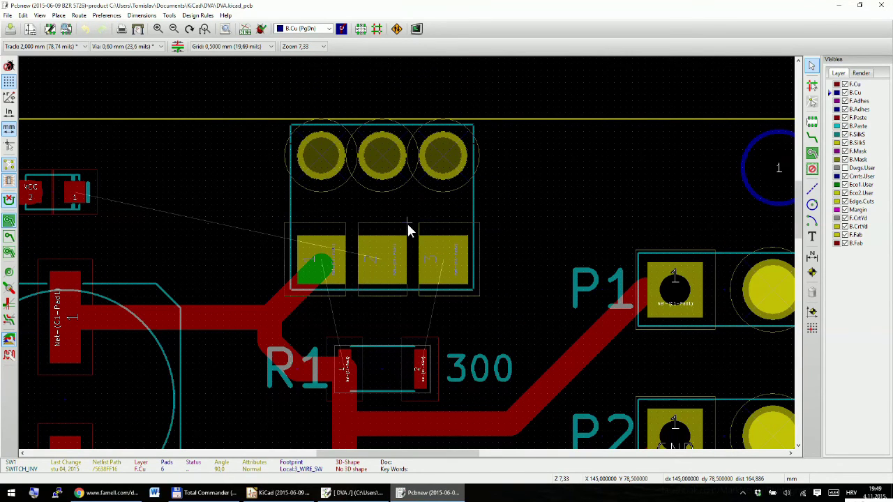
left_click(408, 225)
scroll(333, 216, "down", 1)
scroll(408, 255, "up", 1)
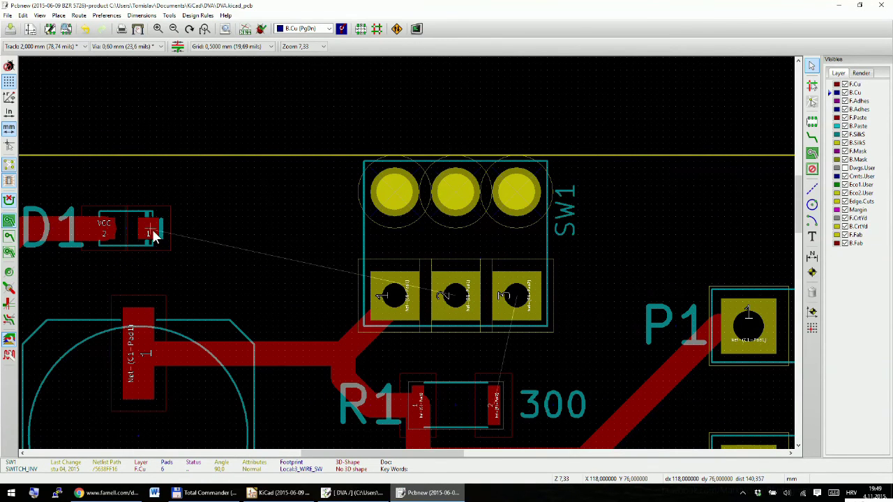
key("x")
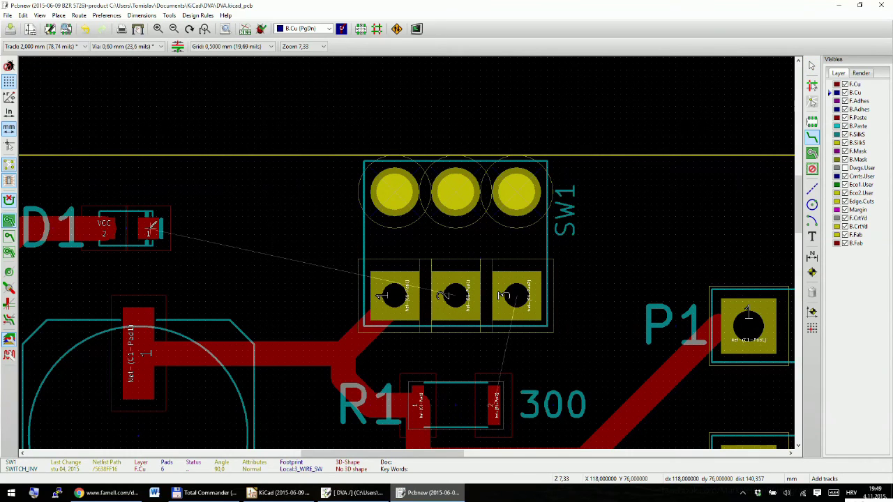
left_click(152, 226)
key("Escape")
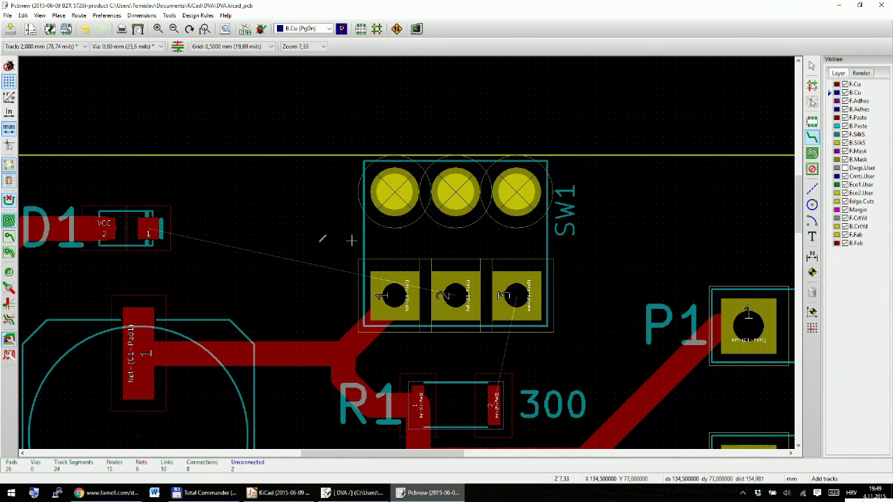
key("Page_Up")
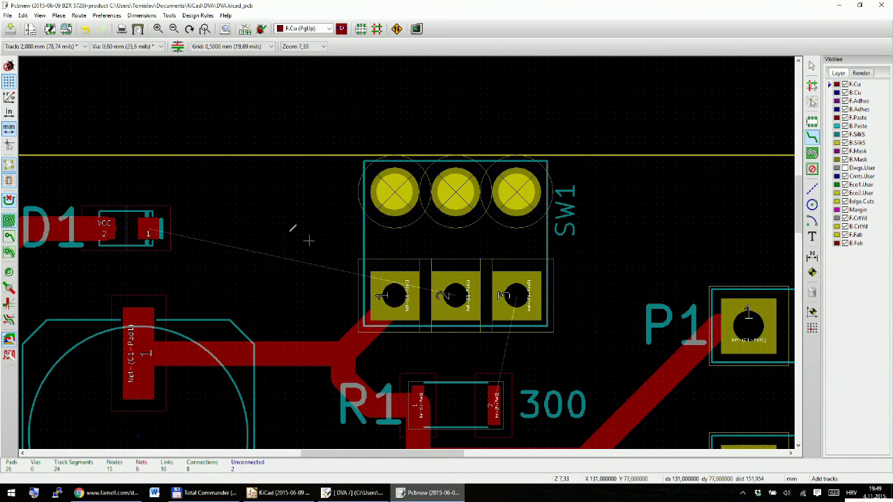
left_click(151, 227)
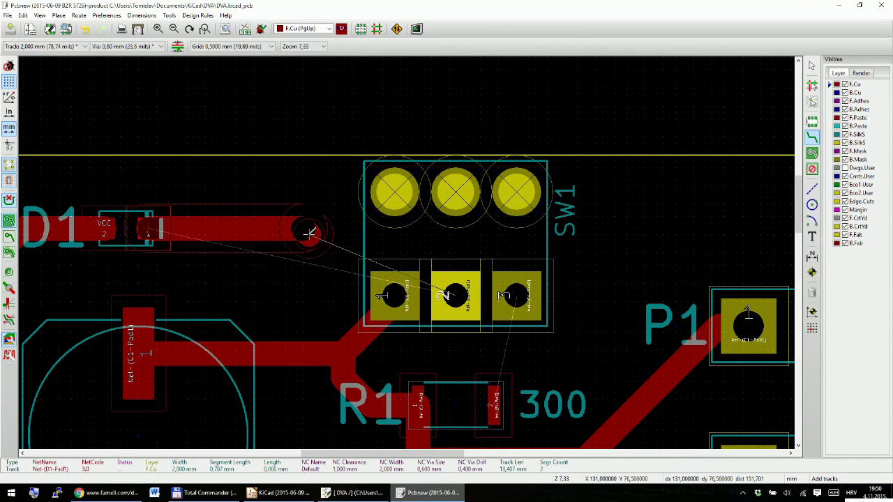
left_click(309, 233)
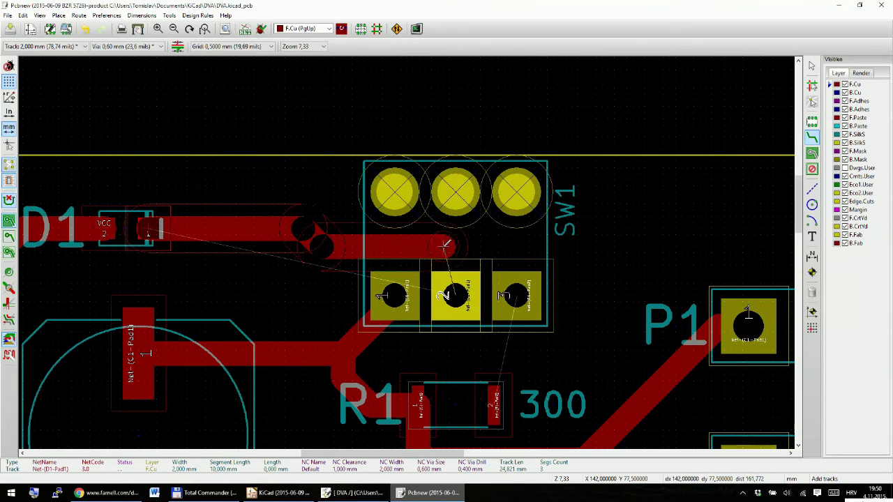
left_click(452, 244)
key("Escape")
key("Escape")
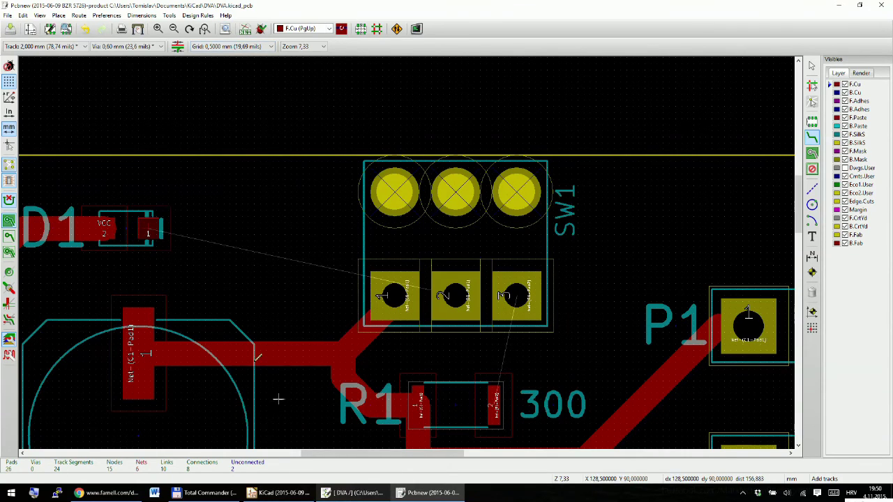
Inspect pad 1's and the top mounting hole's clearance settings without changing anything
left_click(50, 28)
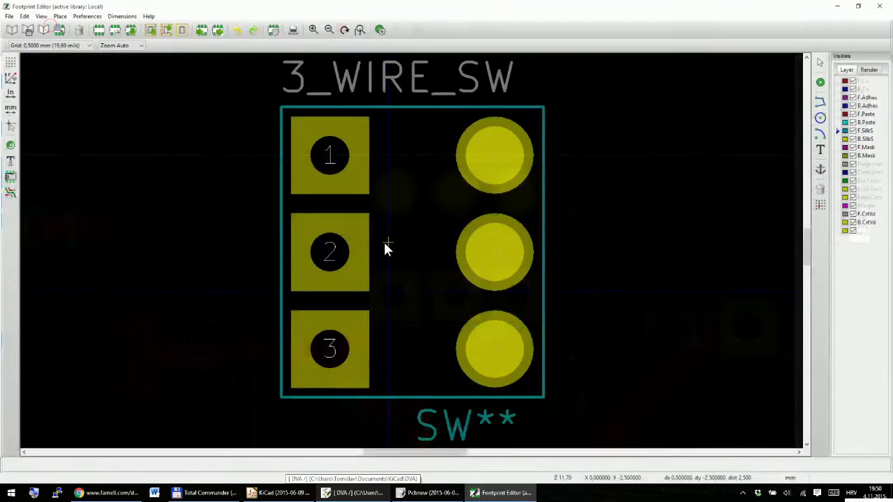
double_click(330, 159)
left_click(329, 108)
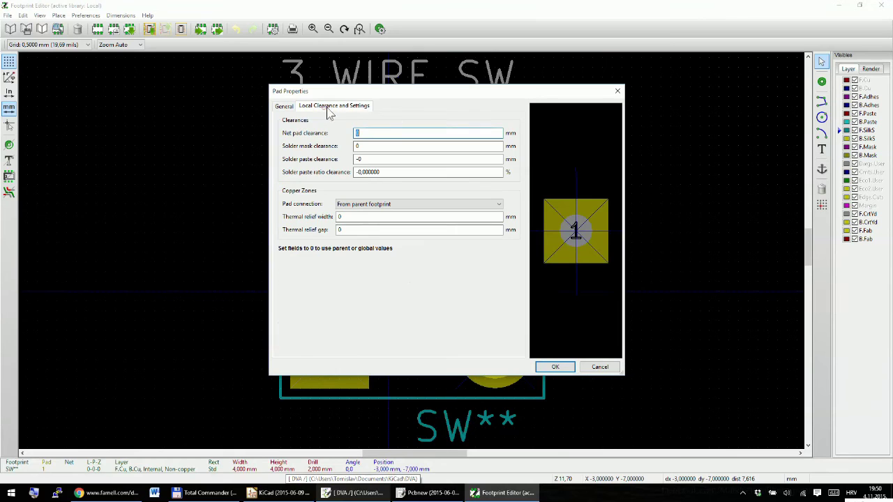
left_click(283, 107)
key("Escape")
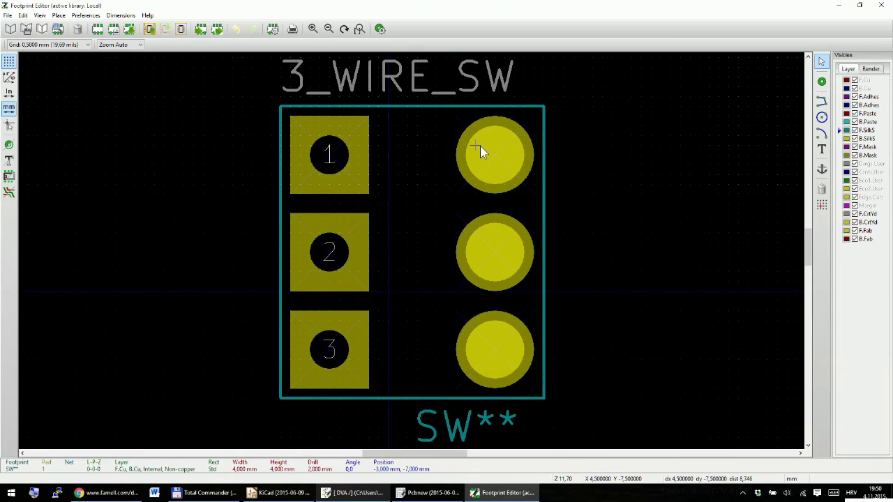
double_click(494, 158)
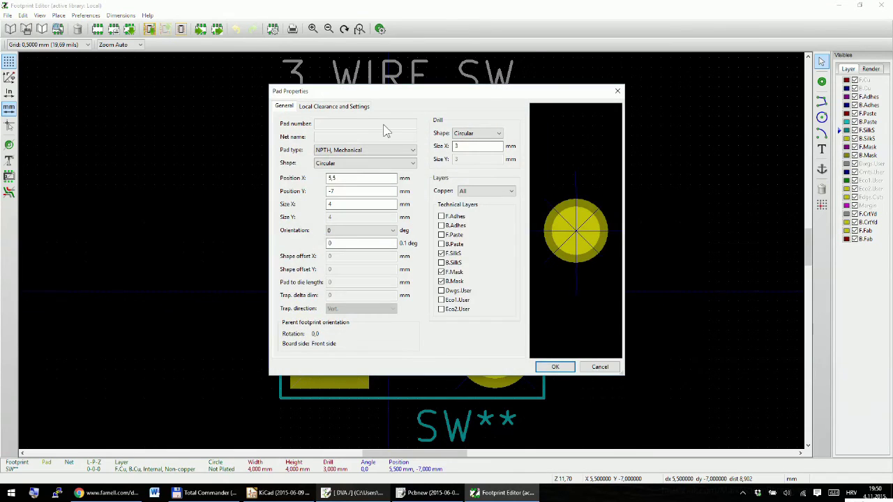
left_click(358, 108)
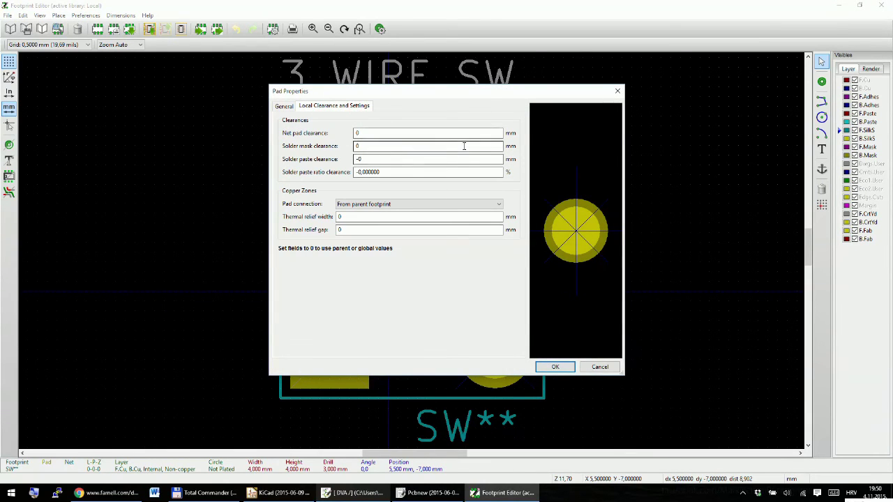
key("Escape")
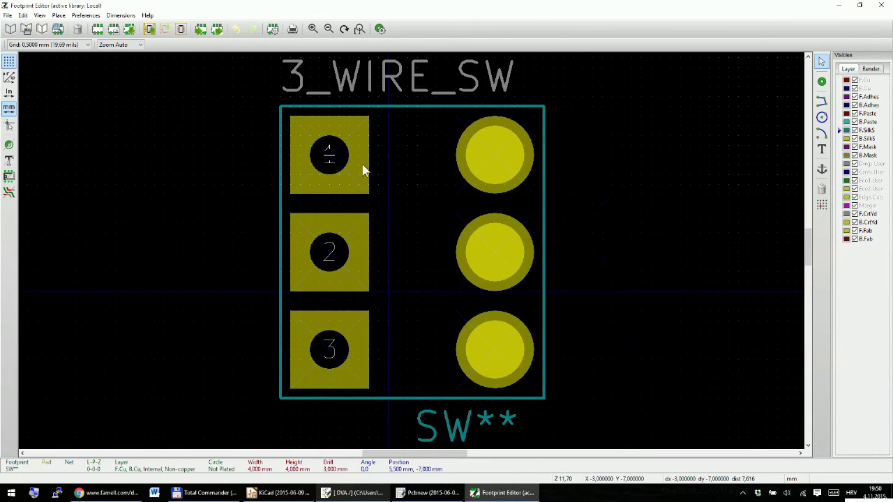
Give pad 1 a 0,1 mm local clearance, keeping pad connection from the parent footprint
double_click(363, 170)
left_click(345, 107)
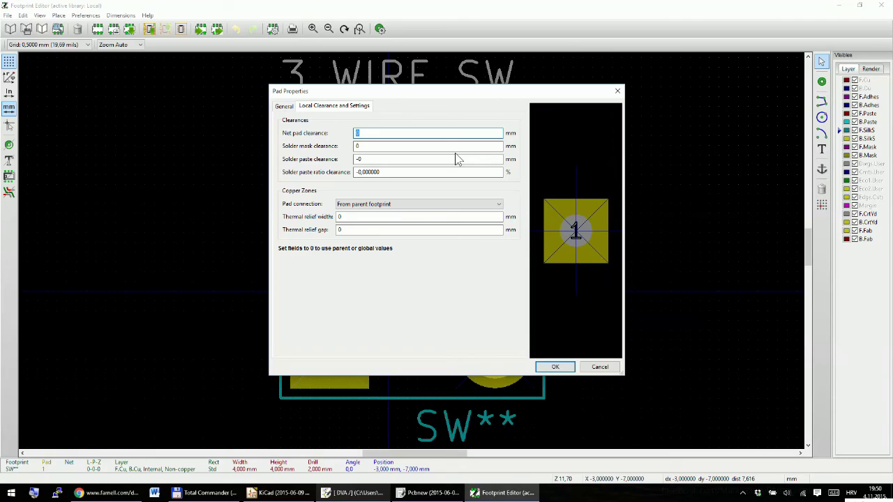
type("0,1")
key("Tab")
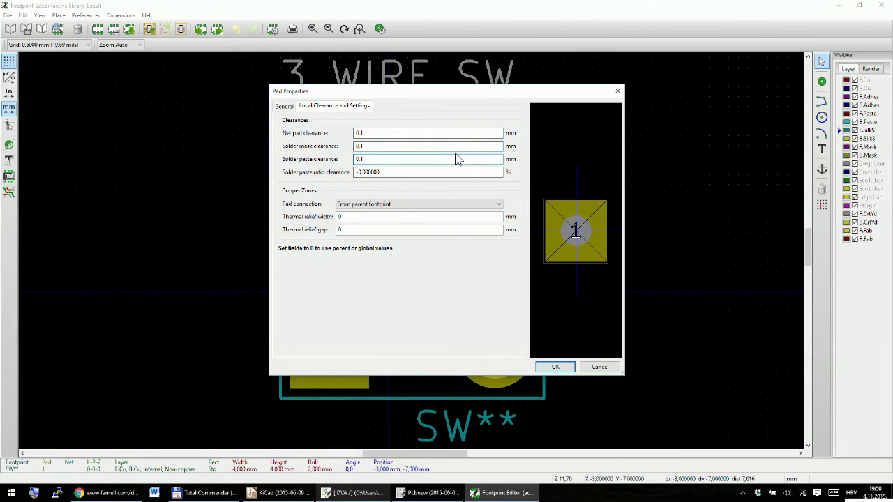
left_click(374, 208)
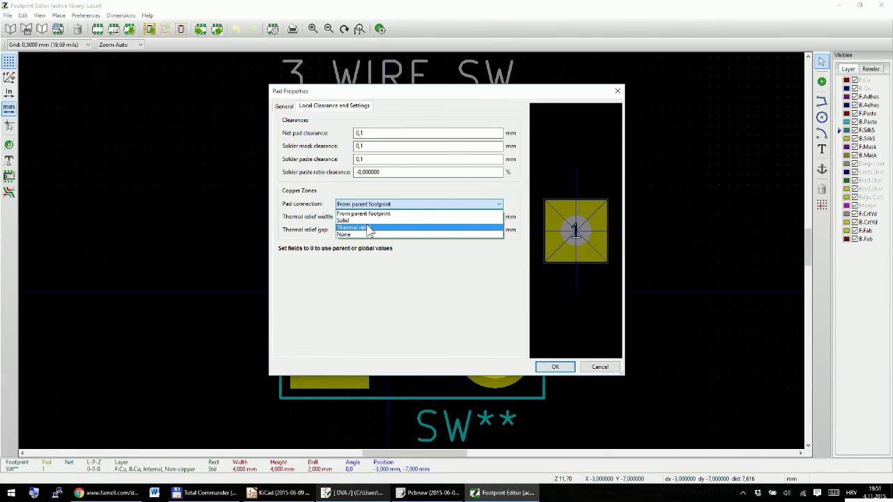
left_click(370, 213)
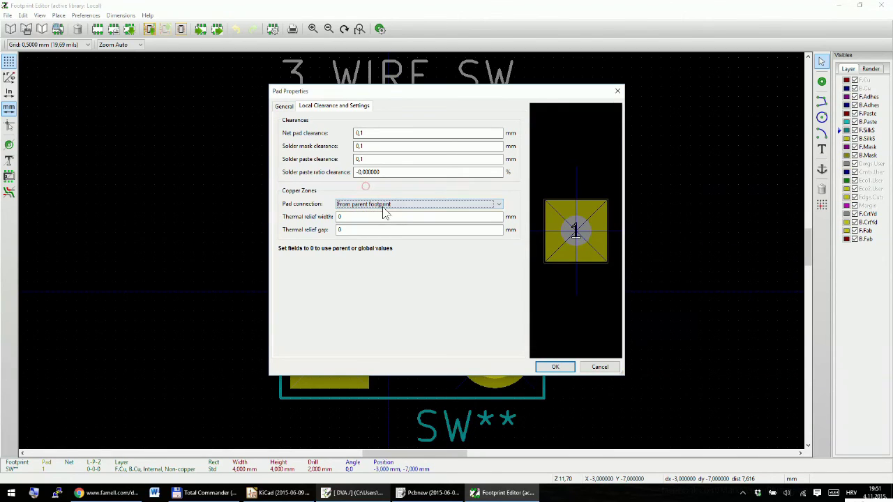
left_click(288, 106)
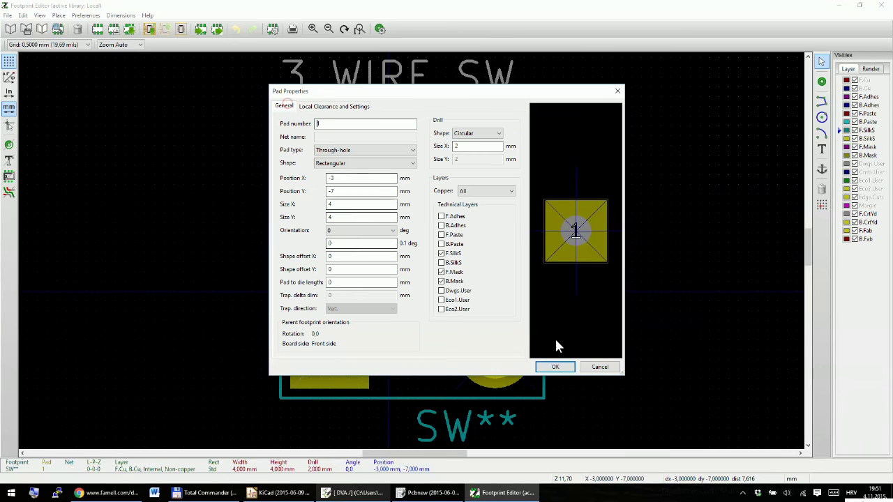
left_click(551, 364)
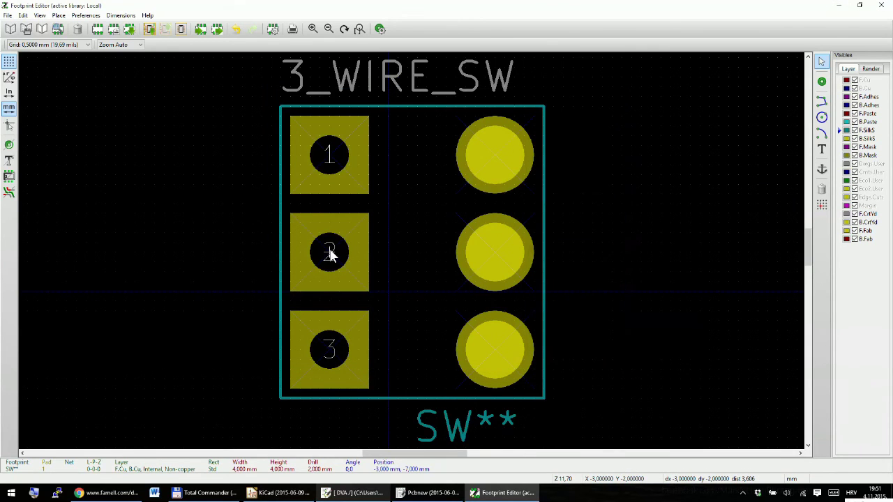
Set pad 2's net pad, solder mask and solder paste clearances to 0,1 mm
double_click(331, 255)
left_click(334, 105)
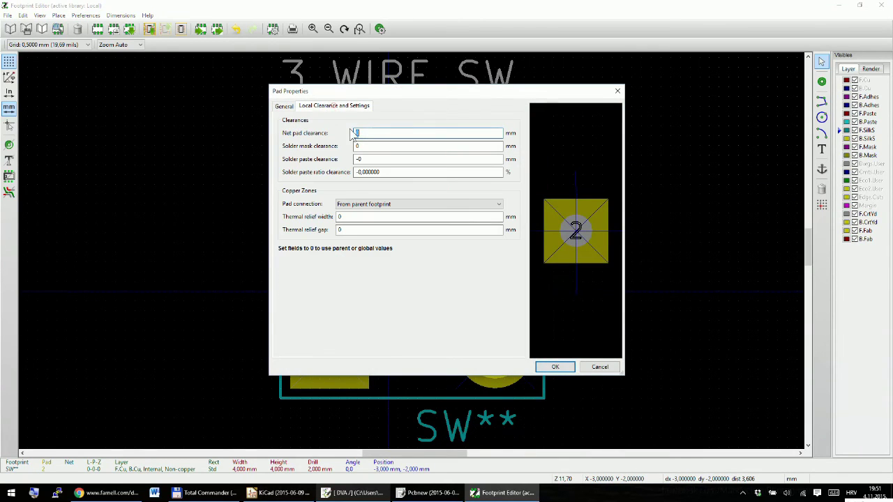
type(",1")
key("Tab")
type(",1")
key("Tab")
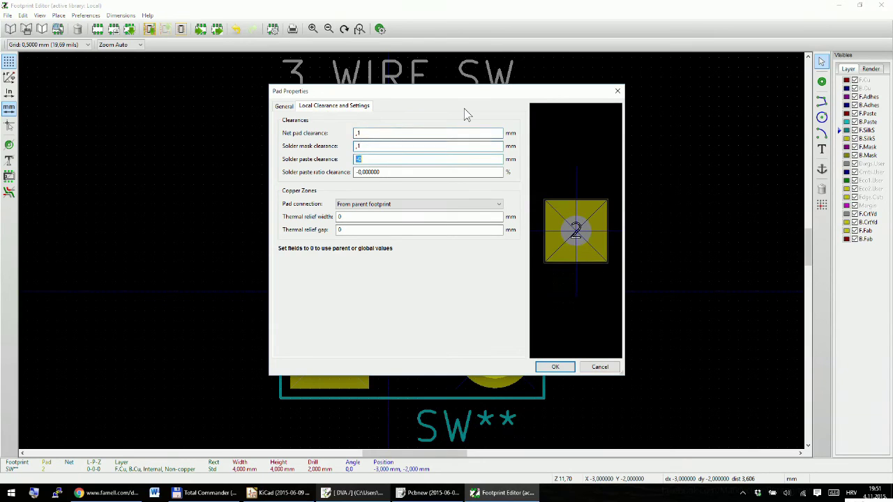
type(",1")
key("Return")
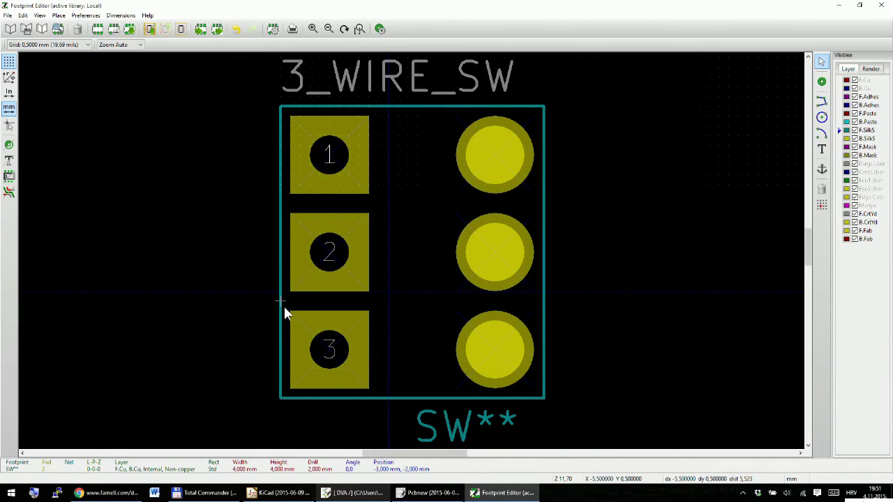
Set pad 3's net pad and solder mask clearances to 0,1 mm
double_click(331, 351)
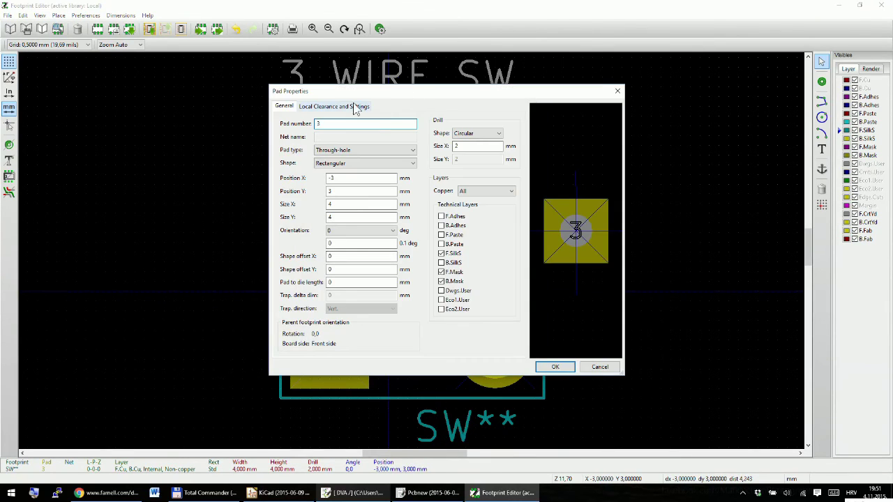
left_click(335, 105)
type(",1")
key("Tab")
type(",1")
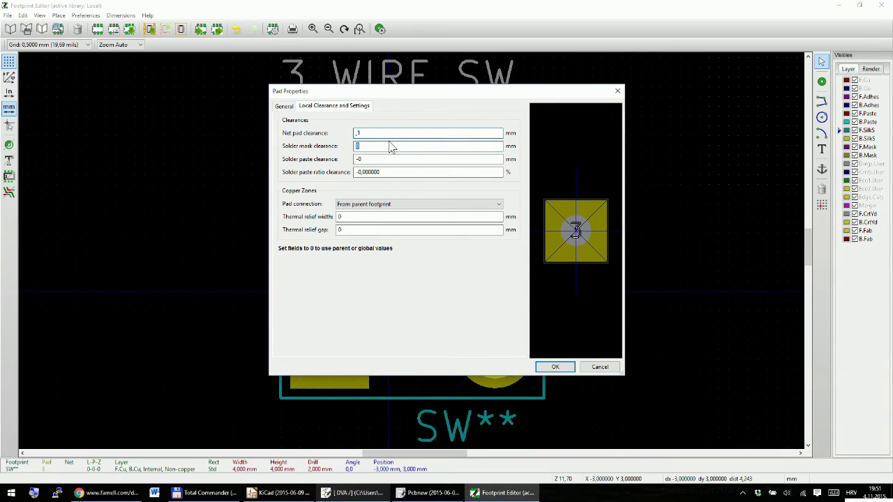
key("Tab")
key("Return")
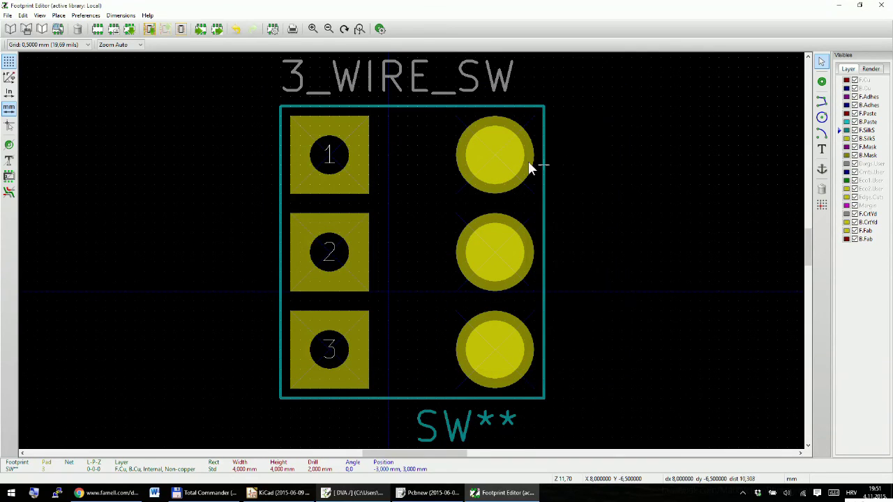
Set the top mounting hole's clearances to 0,1 mm
double_click(494, 154)
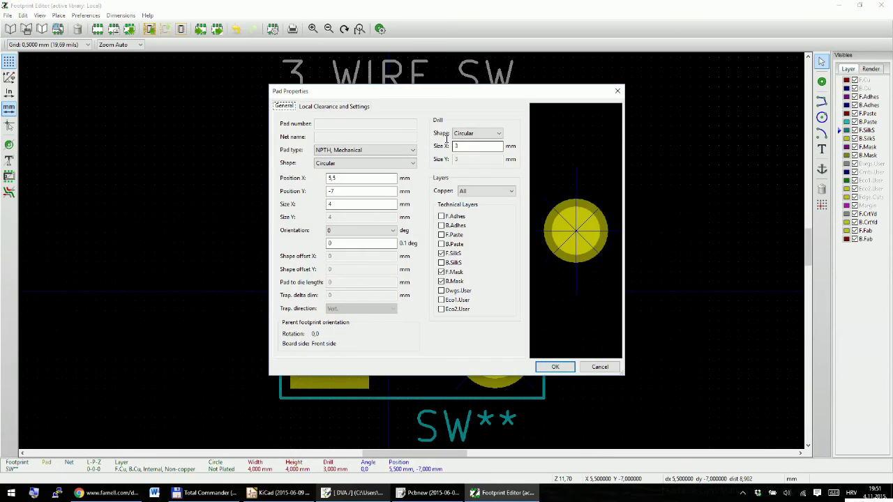
left_click(334, 105)
double_click(358, 134)
type(",1")
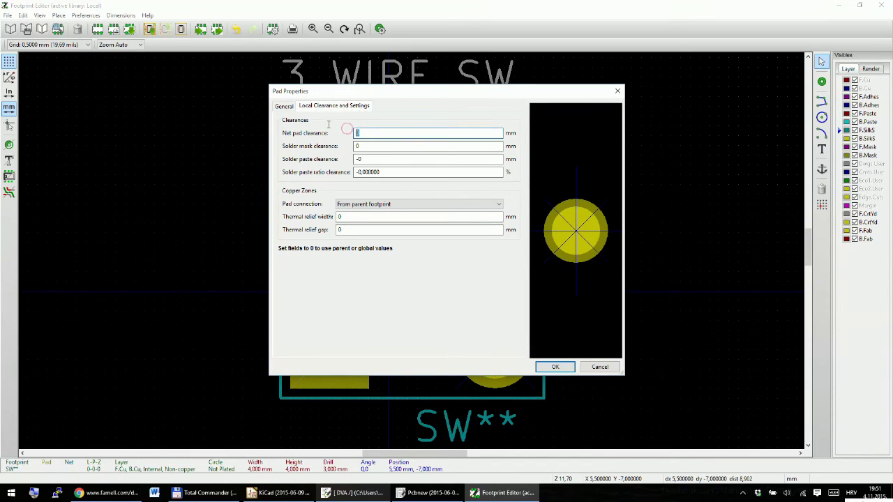
key("Tab")
type(",1")
key("Tab")
type(",1")
key("Return")
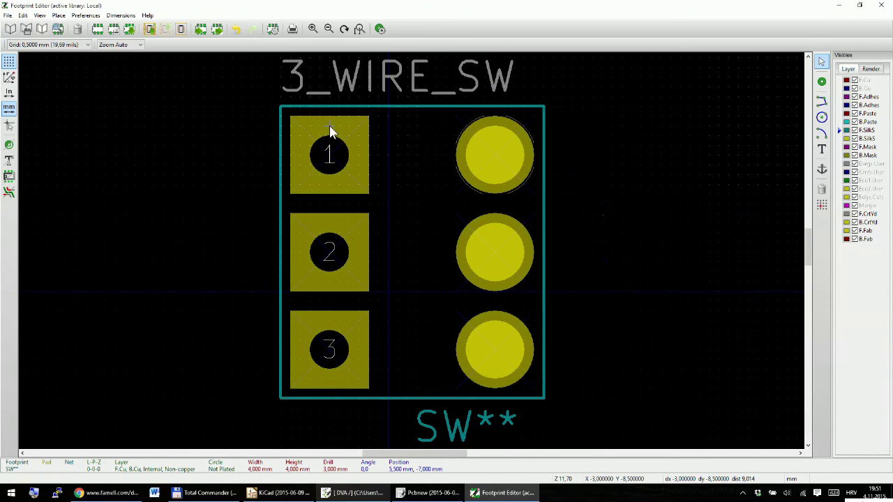
Review the middle mounting hole's clearance values and close its properties
double_click(497, 257)
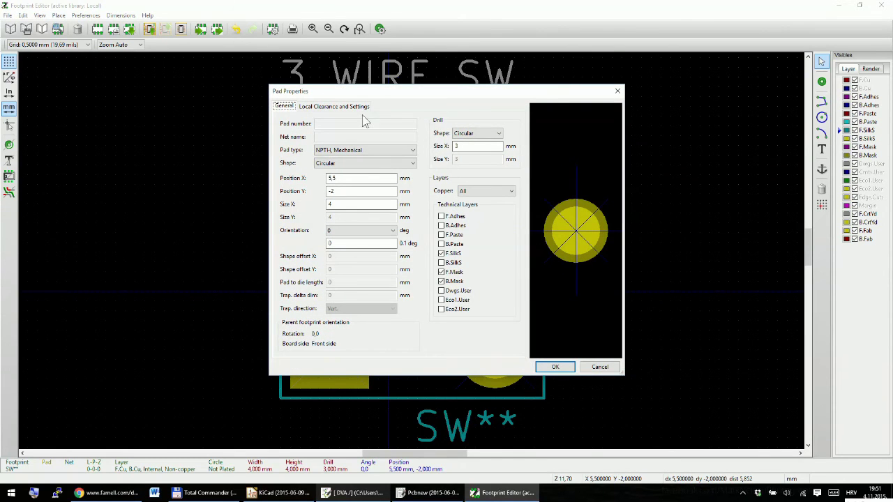
left_click(342, 106)
double_click(401, 132)
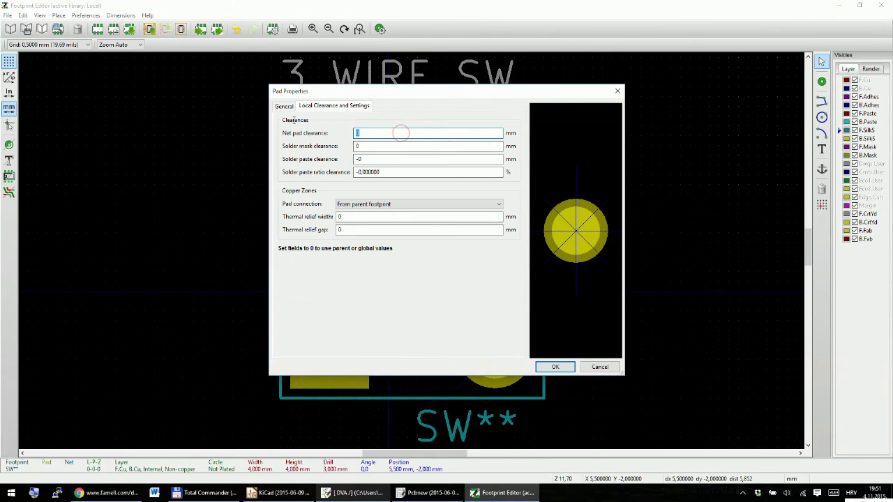
key("Tab")
key("Tab")
key("Tab")
key("Return")
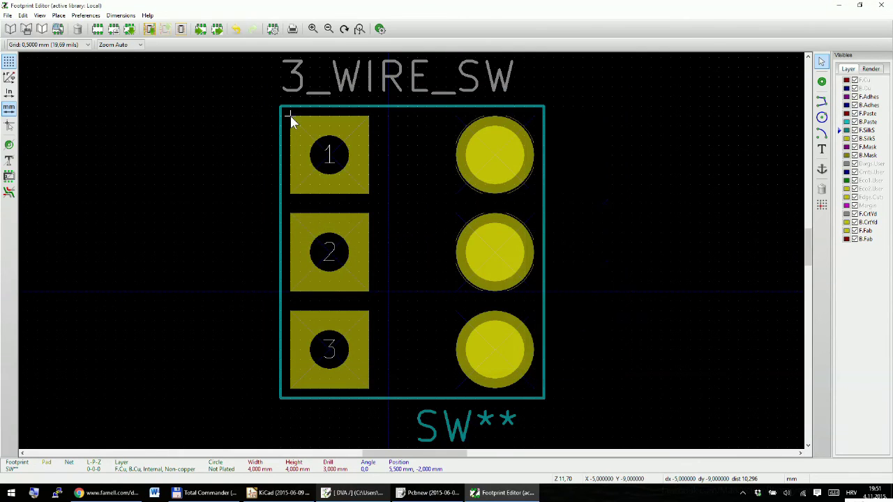
Set the bottom round pad's net pad, solder mask and paste clearances to 0,1 mm
double_click(493, 343)
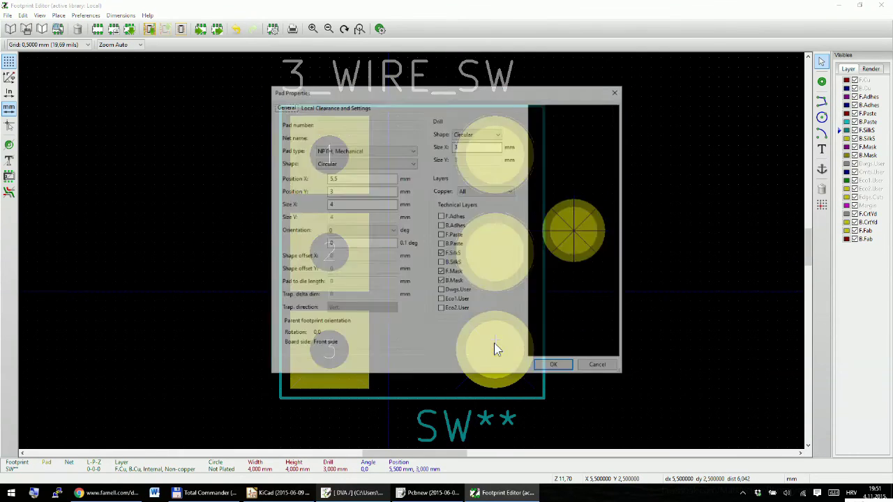
left_click(336, 106)
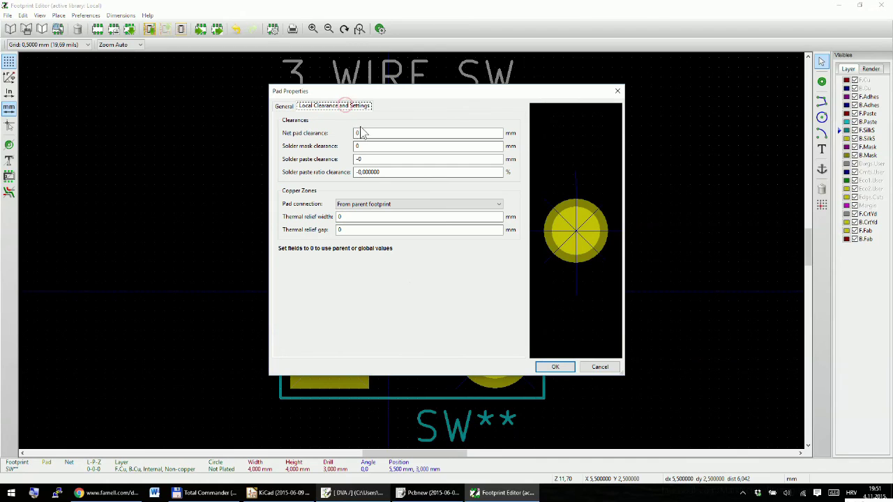
double_click(362, 133)
type(",1")
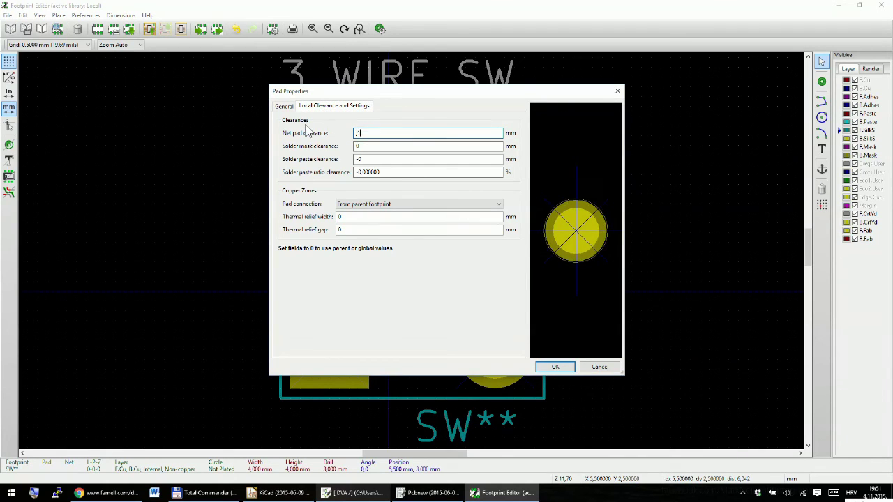
key("Tab")
type(",1")
key("Tab")
type(",1")
key("Return")
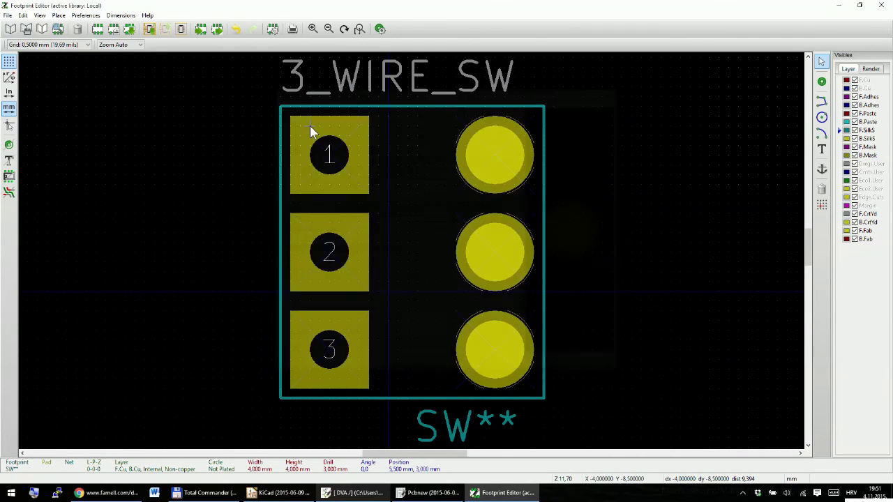
scroll(419, 257, "down", 1)
scroll(412, 253, "up", 2)
scroll(413, 253, "down", 1)
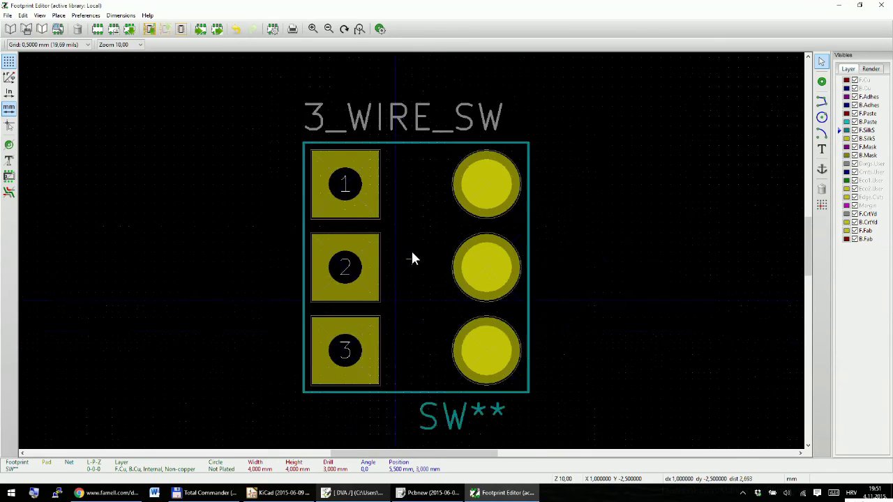
scroll(411, 250, "up", 1)
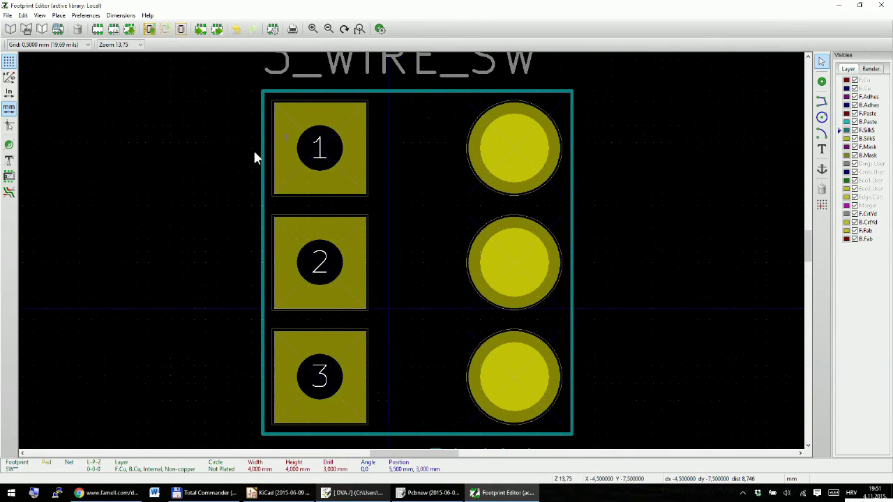
Save 3_WIRE_SW to the Local library under its existing name and close the Footprint Editor
left_click(25, 29)
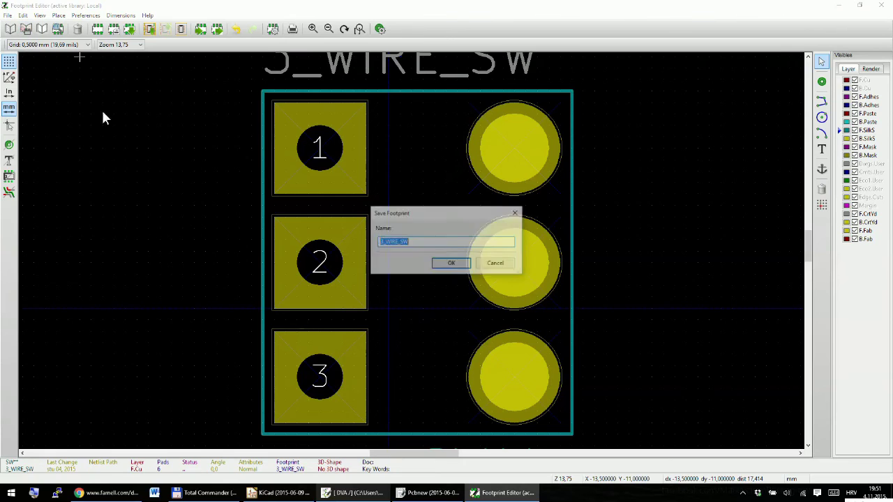
left_click(454, 261)
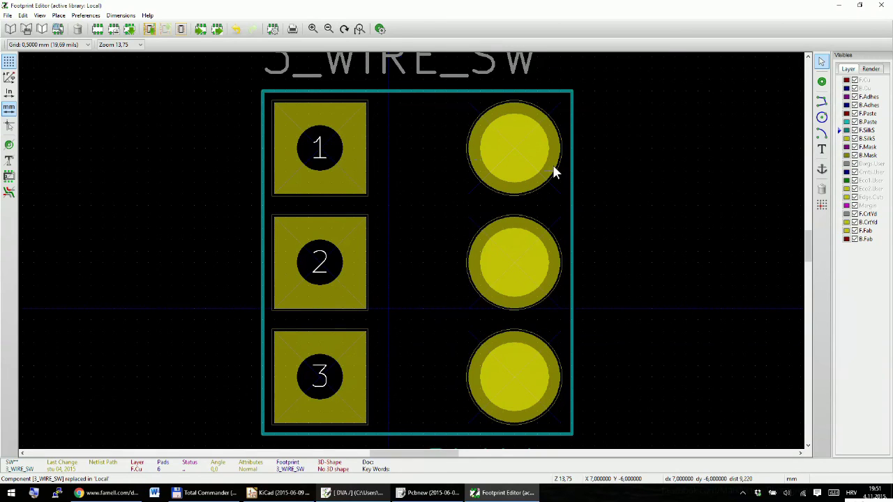
key("alt+F4")
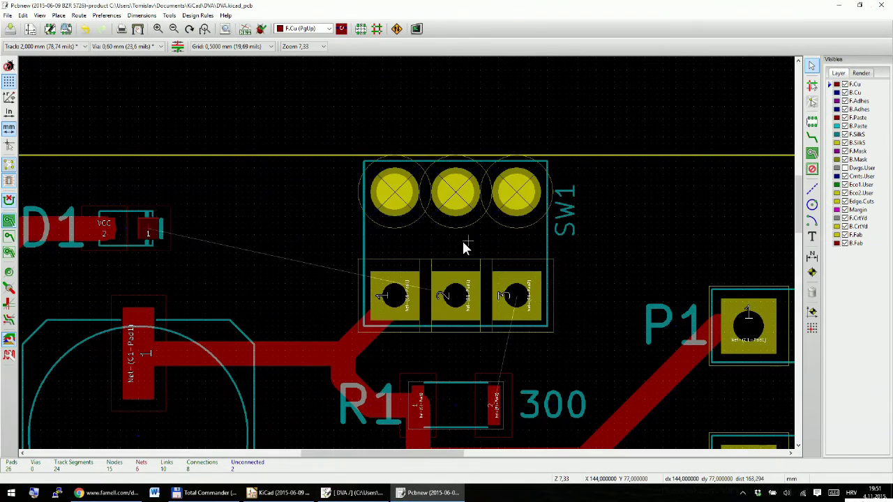
Read the netlist with Exchange Footprint set to Change
scroll(462, 239, "up", 2)
scroll(405, 250, "down", 2)
scroll(393, 235, "up", 2)
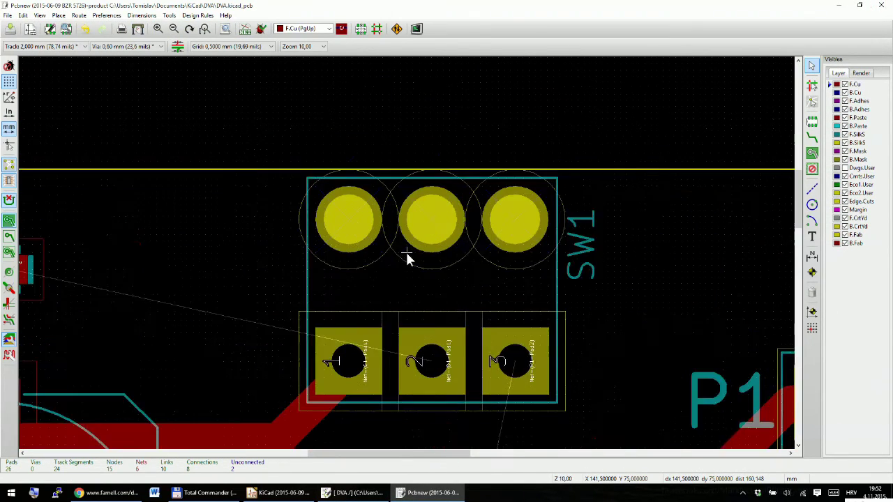
scroll(406, 252, "down", 1)
left_click(244, 29)
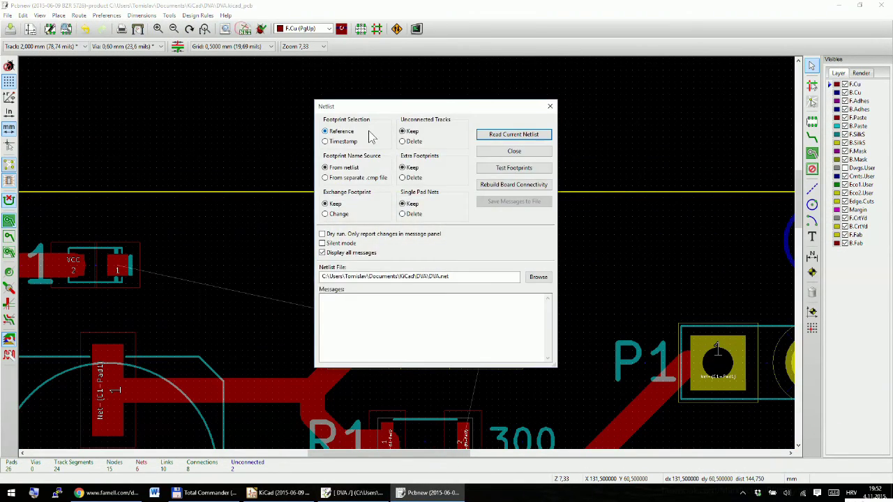
left_click(344, 217)
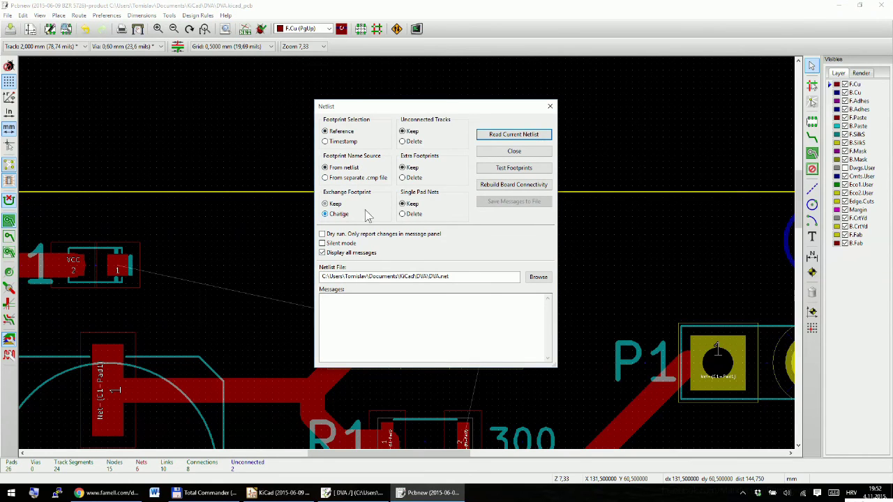
left_click(520, 135)
left_click(475, 261)
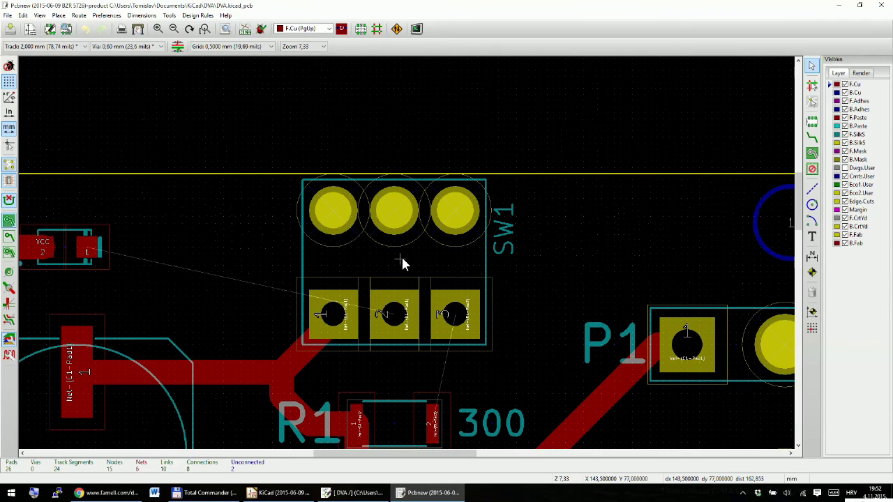
Delete SW1 and re-read the netlist to add a fresh 3_WIRE_SW footprint
double_click(401, 262)
key("Escape")
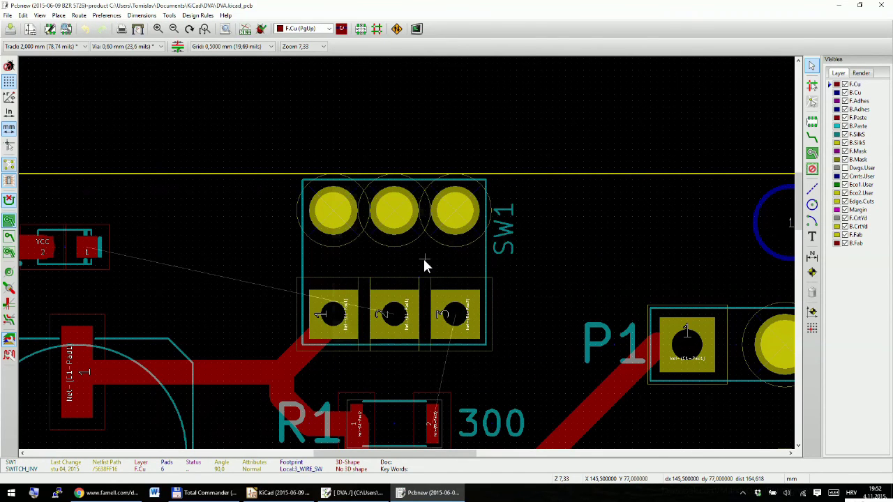
key("Delete")
left_click(453, 269)
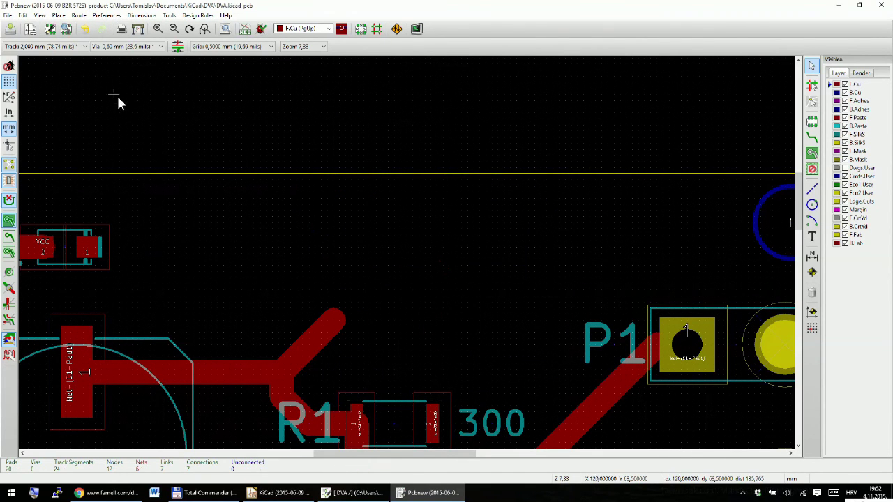
left_click(245, 28)
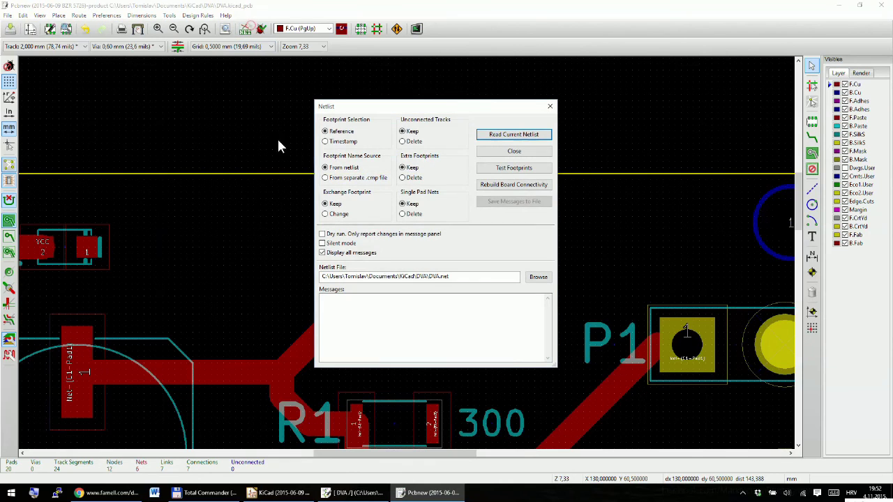
left_click(512, 135)
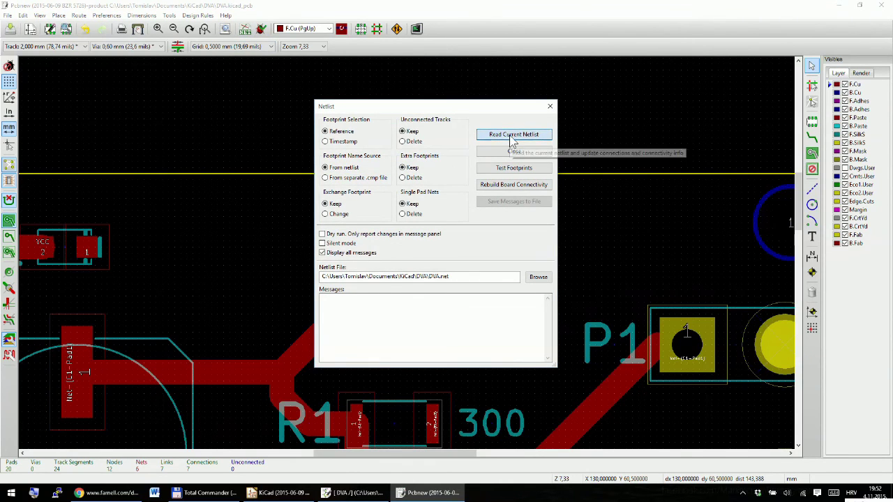
left_click(474, 260)
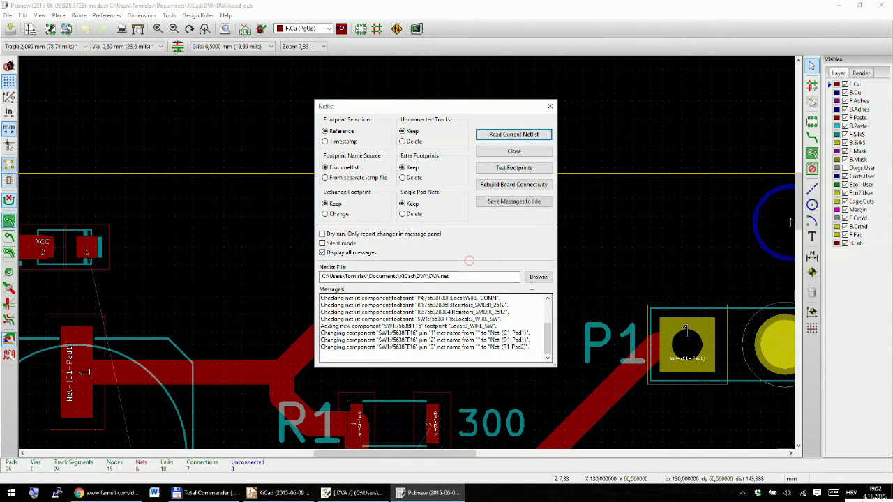
left_click(514, 151)
Fit the whole board in view and select the newly added SW1 footprint
key("Home")
scroll(409, 258, "up", 5)
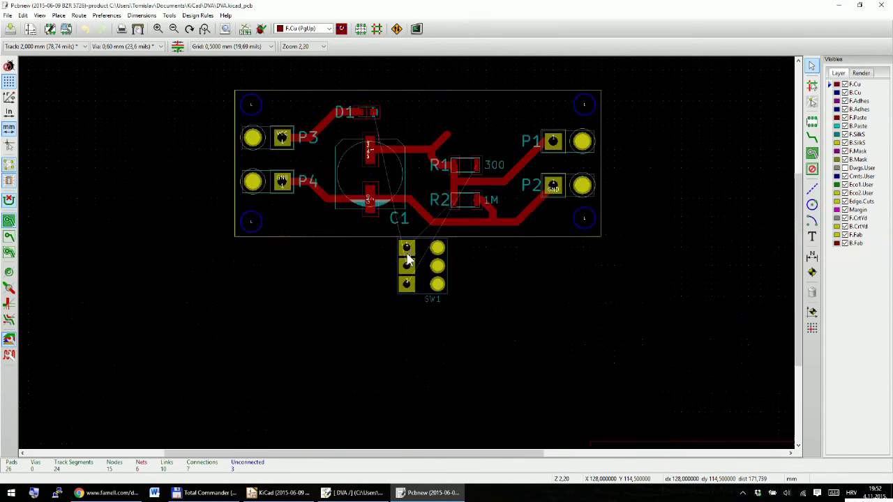
scroll(408, 258, "up", 1)
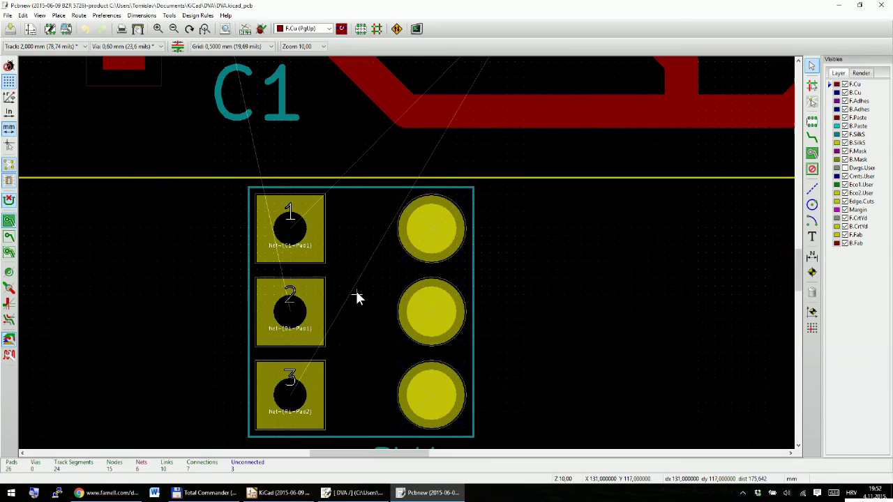
scroll(355, 298, "down", 3)
left_click(429, 64)
scroll(429, 63, "up", 3)
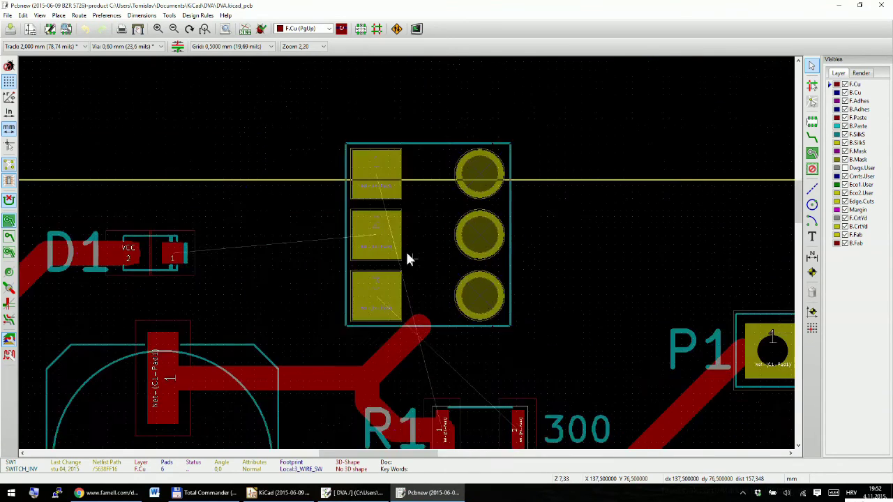
Move SW1 inside the board outline, rotated three times so its round pads are on top
key("m")
key("r")
key("r")
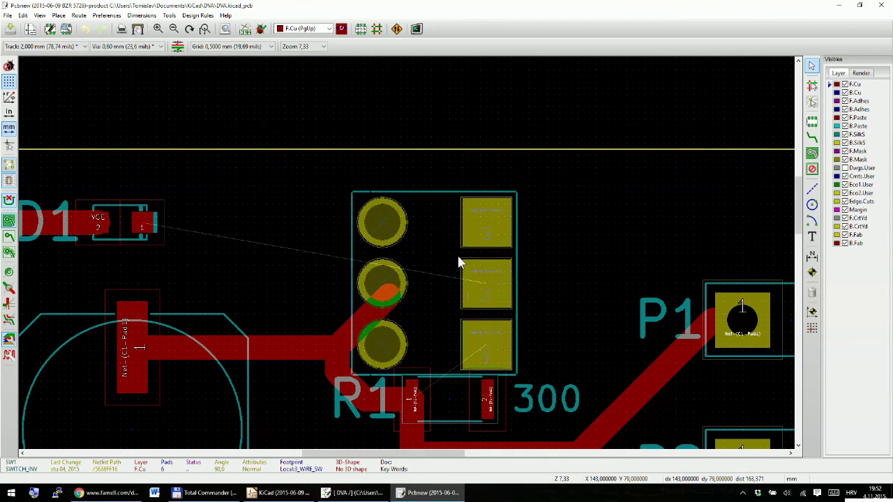
key("r")
key("r")
key("r")
key("r")
key("r")
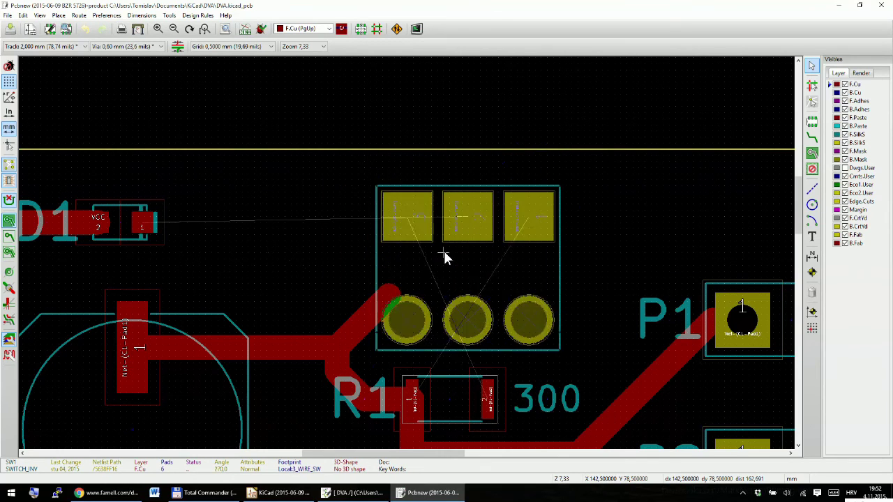
key("r")
key("r")
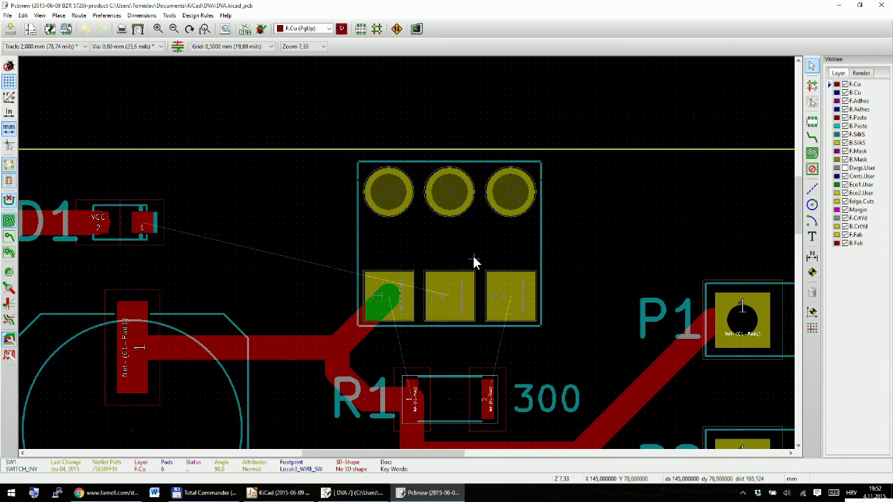
left_click(472, 255)
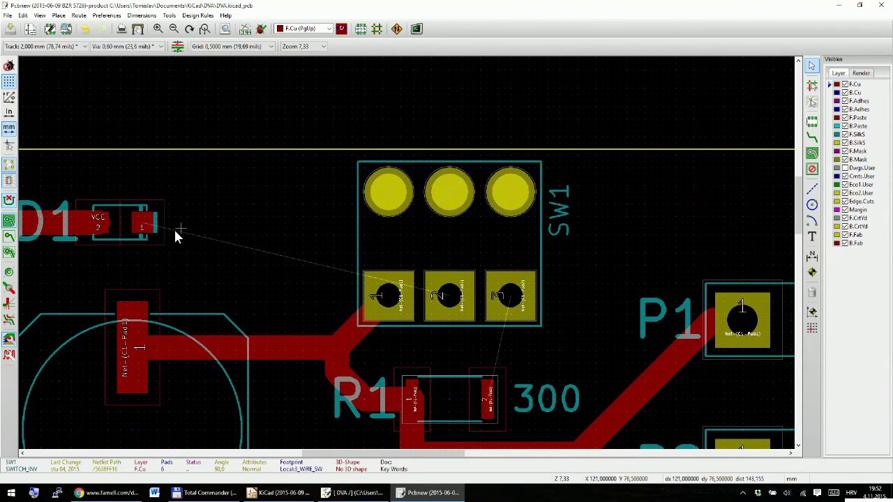
Cancel an unfinished track from D1 pad 1 and set the grid to 0,2500 mm
key("x")
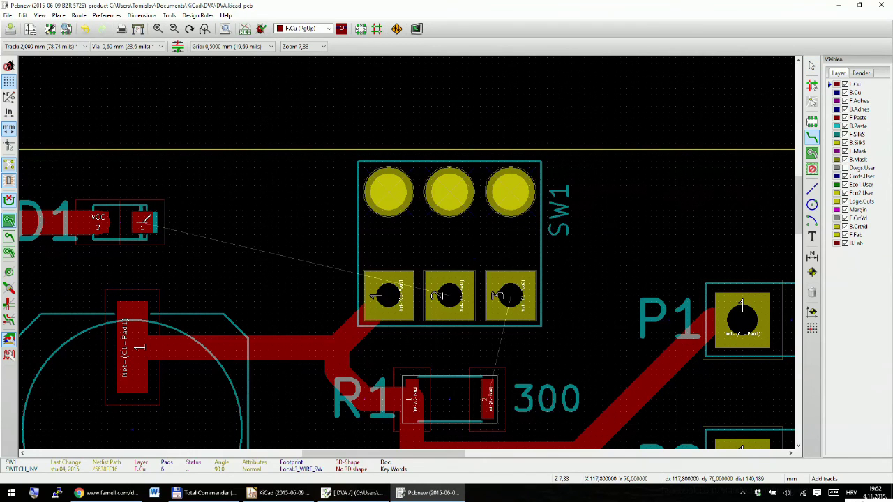
left_click(143, 222)
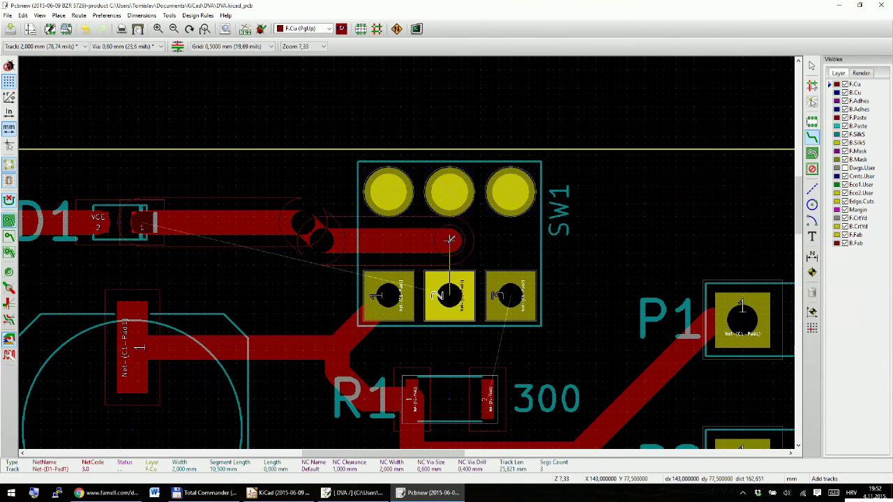
key("Escape")
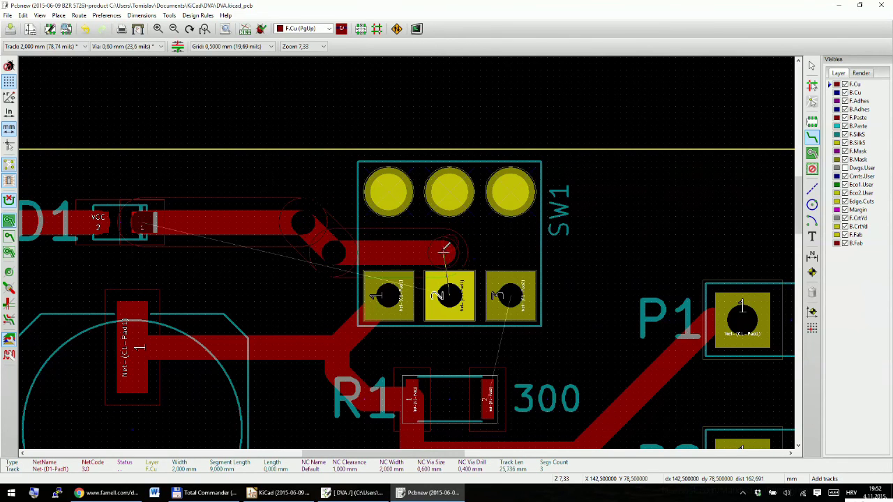
scroll(427, 224, "up", 2)
right_click(154, 172)
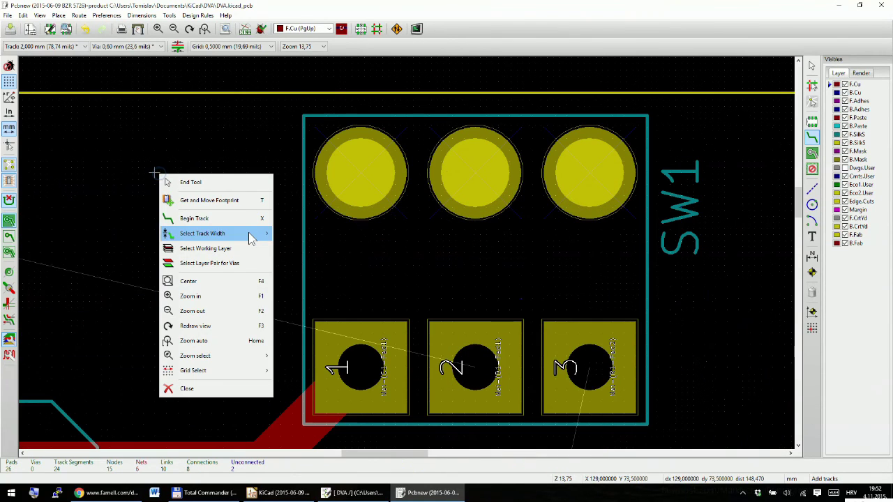
left_click(229, 370)
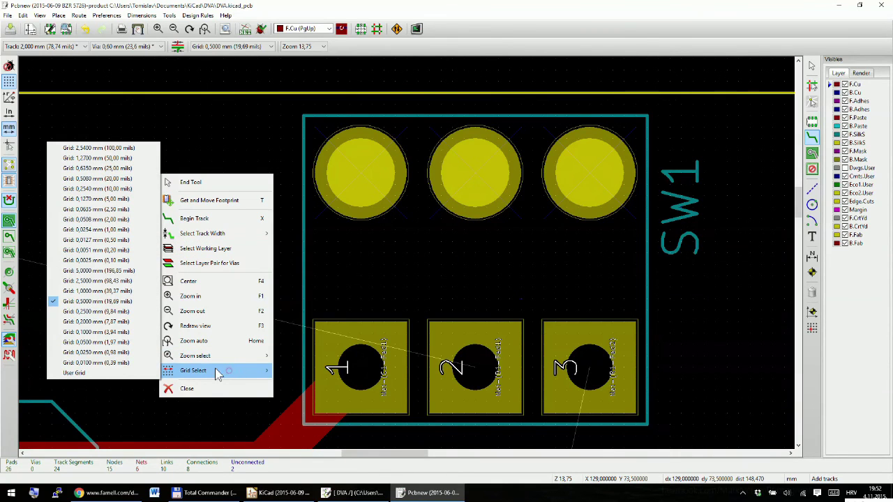
left_click(111, 311)
scroll(261, 166, "down", 1)
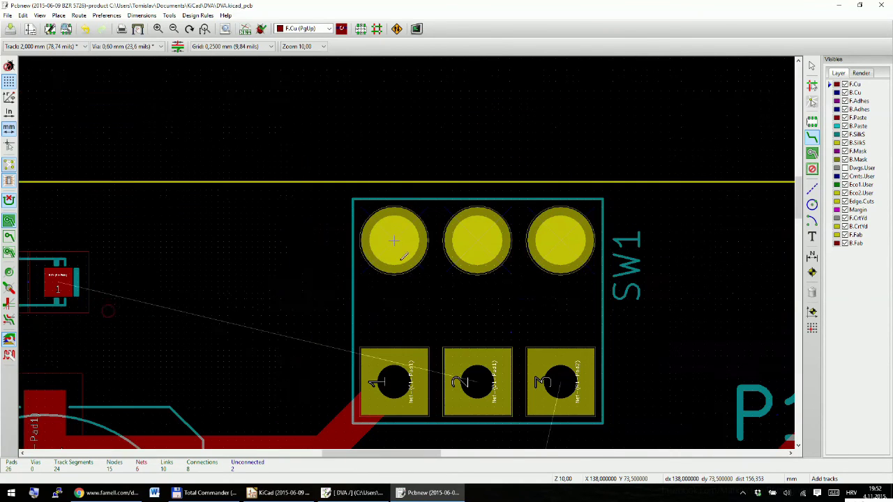
Route a track from D1 to SW1 pad 2 with one corner near SW1
left_click(59, 281)
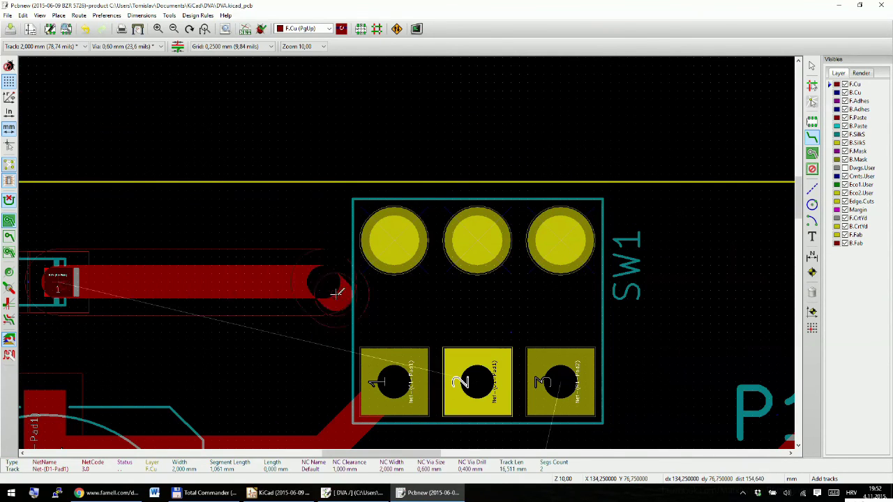
left_click(459, 311)
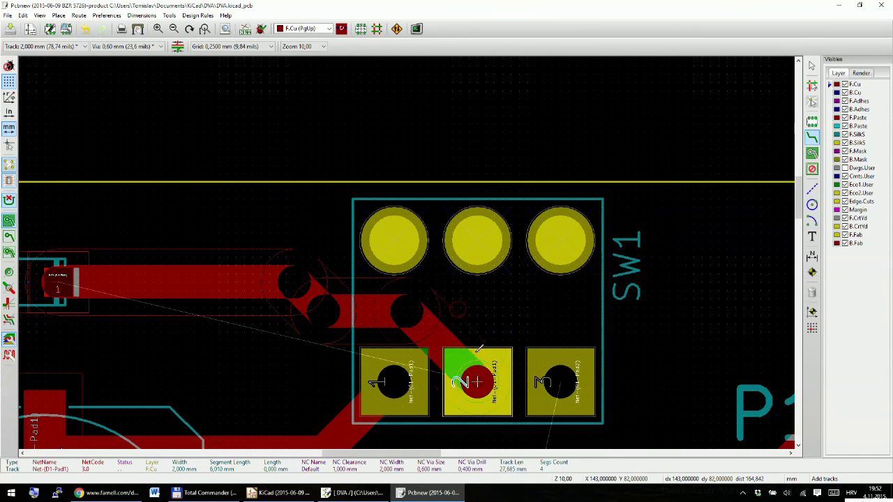
left_click(485, 380)
scroll(428, 313, "down", 3)
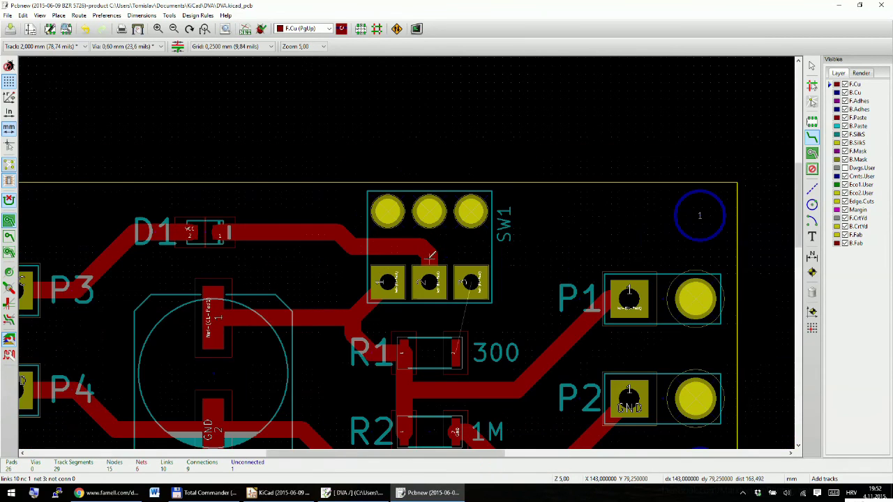
scroll(409, 249, "up", 2)
scroll(403, 251, "down", 2)
scroll(399, 252, "up", 2)
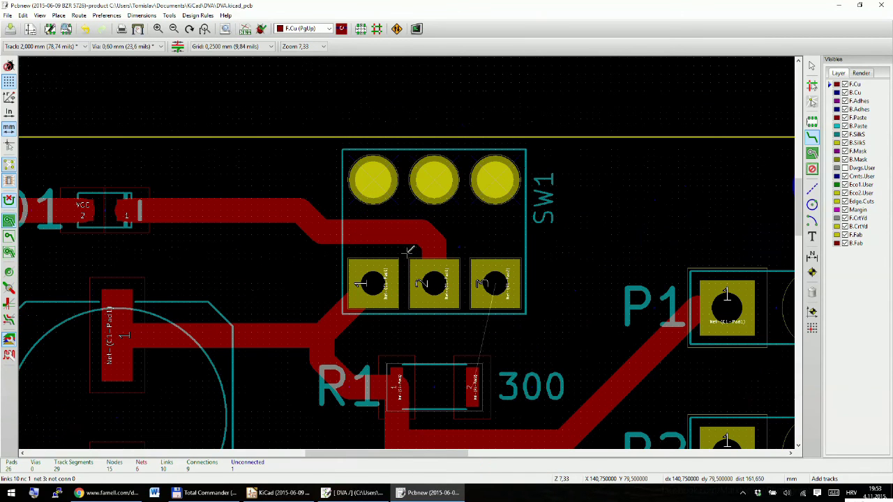
scroll(412, 252, "down", 1)
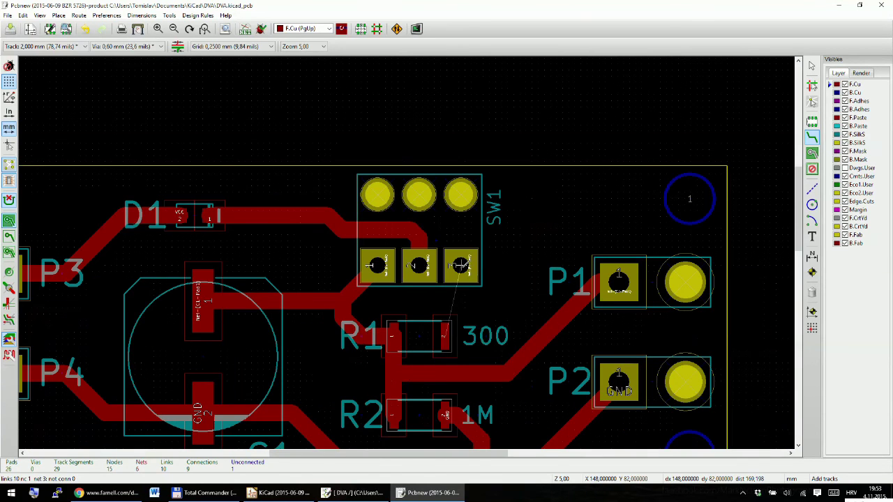
Route a track from SW1 pad 3 to R1 pad 2
left_click(460, 265)
scroll(465, 315, "up", 2)
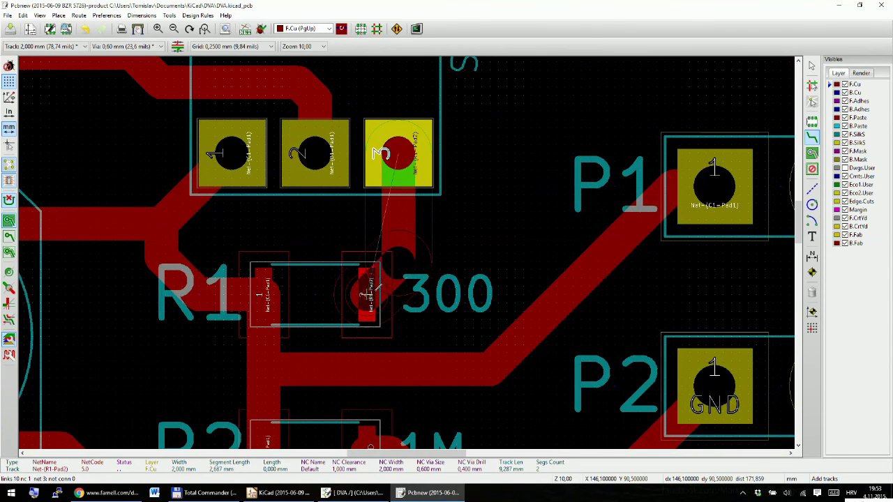
left_click(370, 290)
scroll(391, 272, "down", 5)
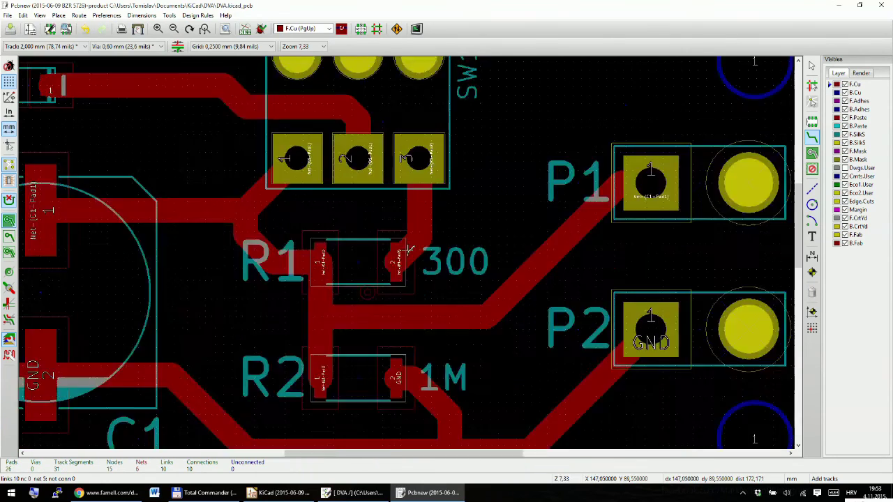
scroll(403, 252, "up", 3)
scroll(402, 252, "up", 1)
scroll(403, 252, "down", 4)
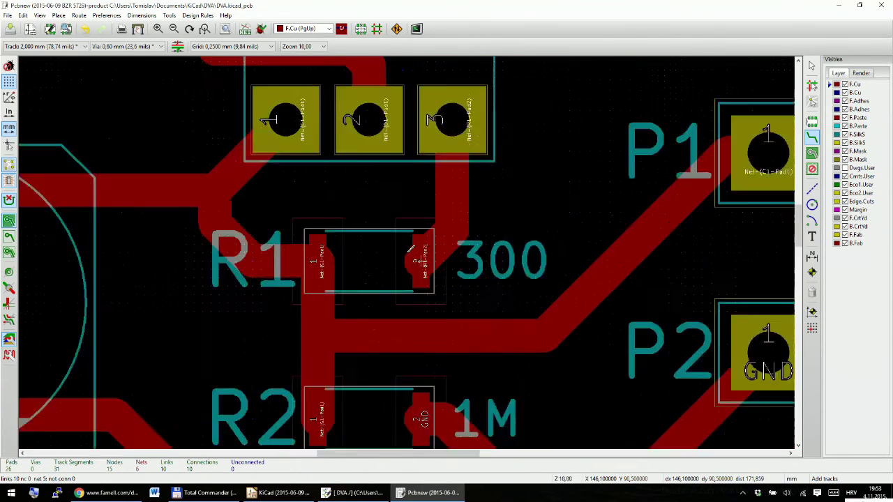
scroll(410, 250, "up", 1)
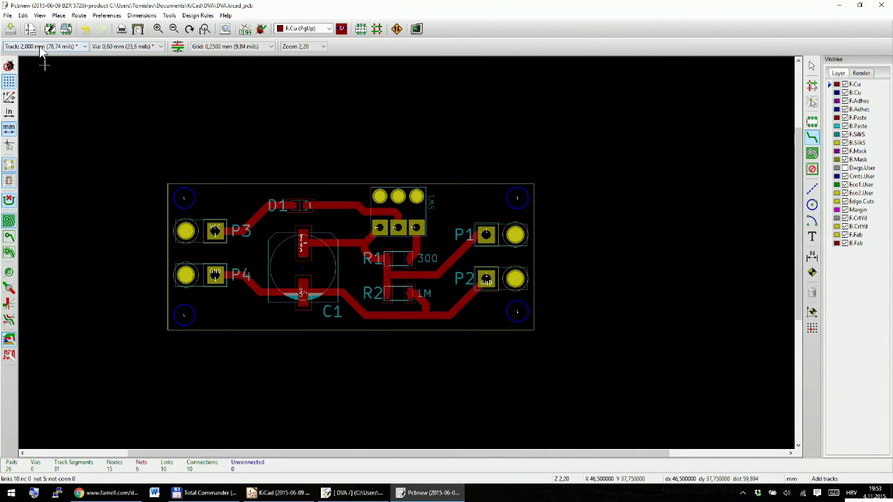
Save the fully routed board as DVA.kicad_pcb
left_click(11, 29)
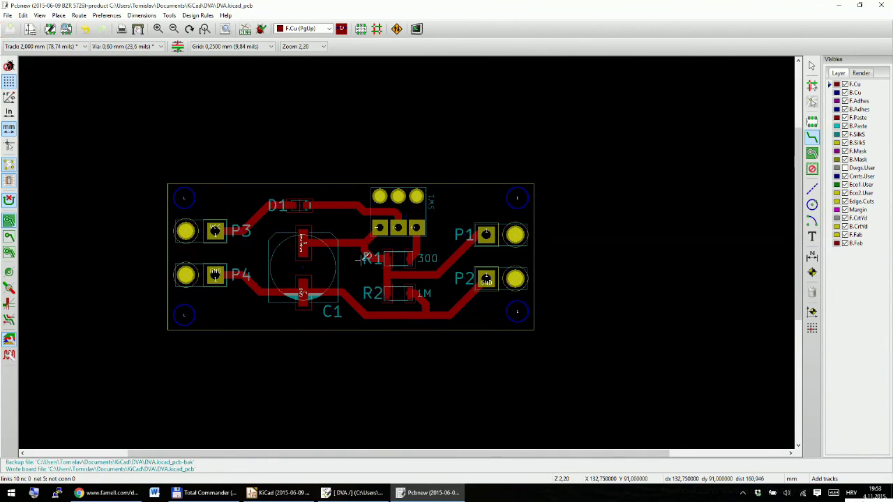
scroll(327, 253, "up", 3)
scroll(349, 251, "down", 2)
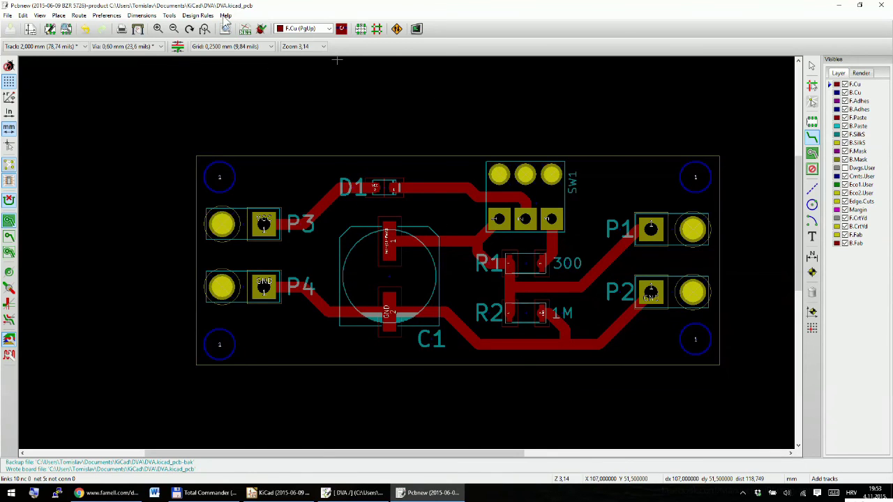
left_click(40, 15)
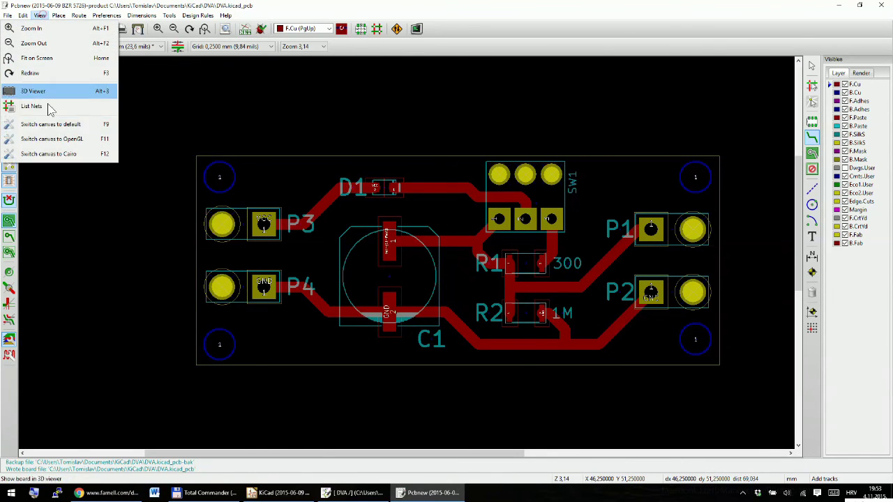
left_click(56, 92)
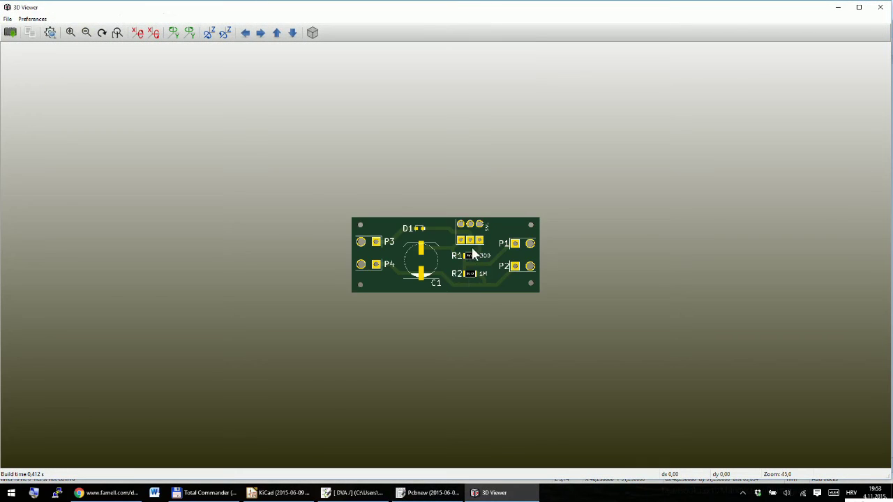
scroll(460, 264, "up", 5)
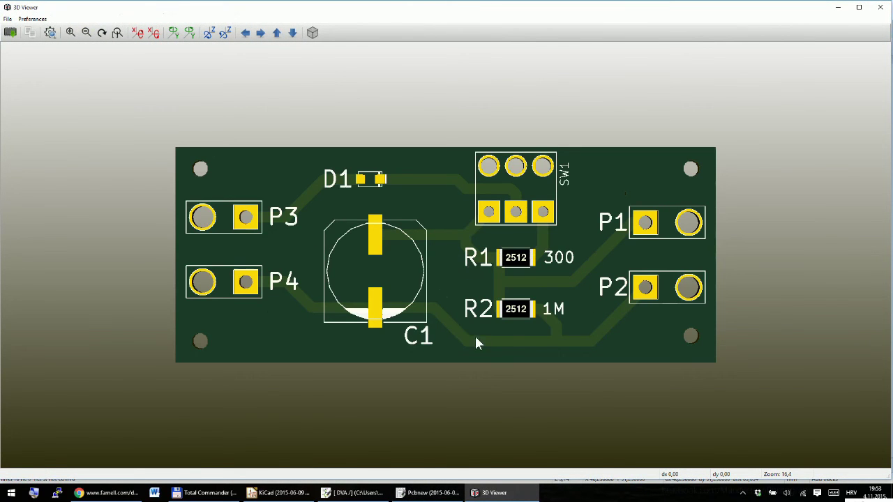
left_click_drag(480, 383, 453, 207)
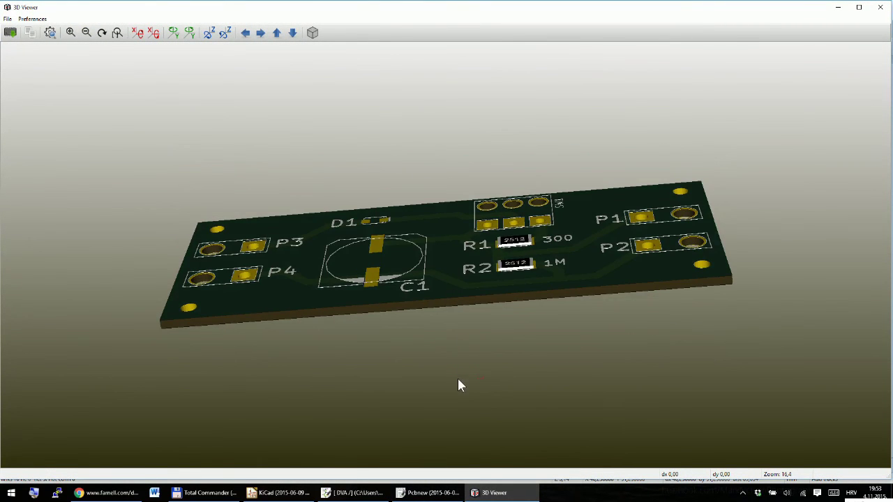
left_click_drag(458, 383, 434, 206)
left_click_drag(470, 359, 454, 243)
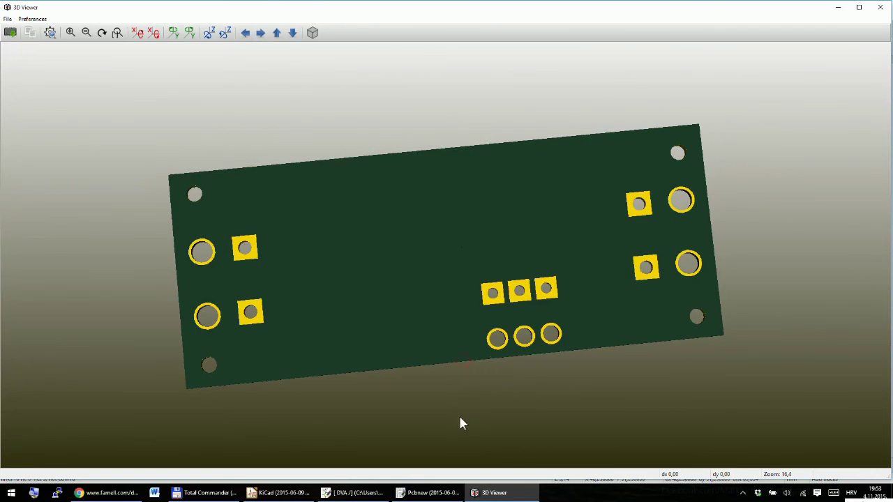
left_click_drag(460, 422, 448, 208)
left_click_drag(475, 367, 412, 279)
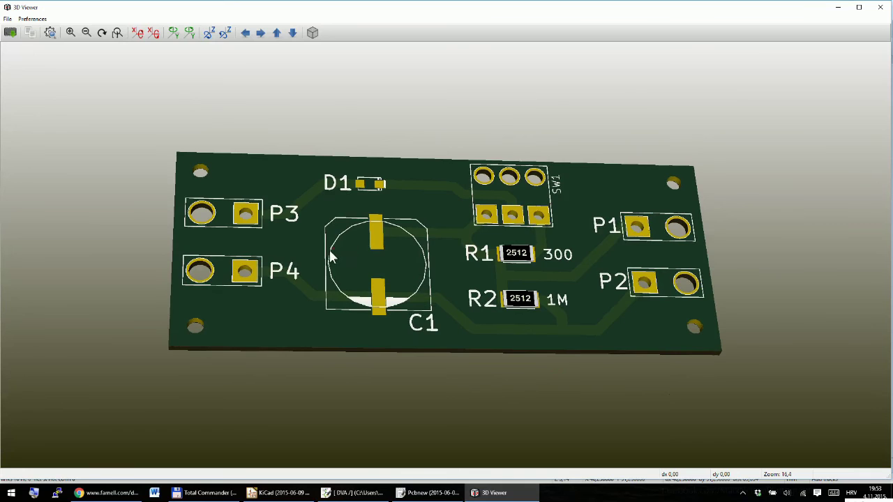
left_click_drag(331, 255, 329, 271)
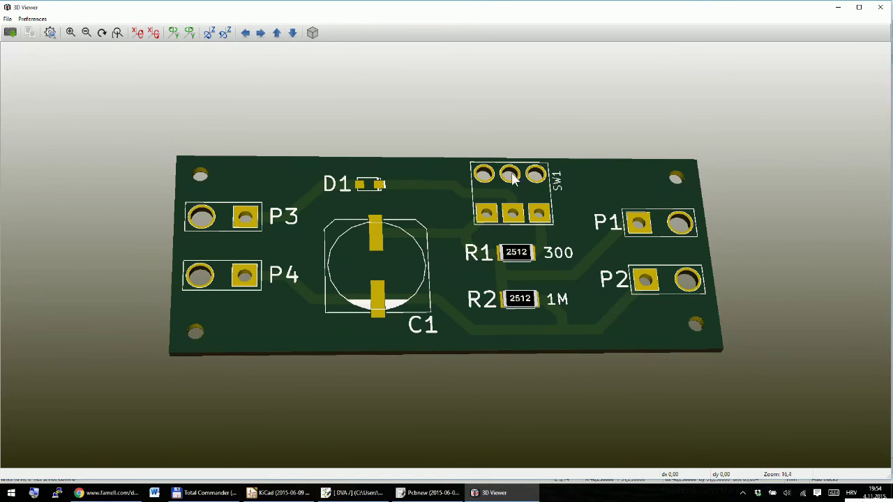
mouse_move(508, 197)
left_mouse_down()
mouse_move(510, 206)
mouse_move(365, 205)
mouse_move(518, 199)
left_mouse_up()
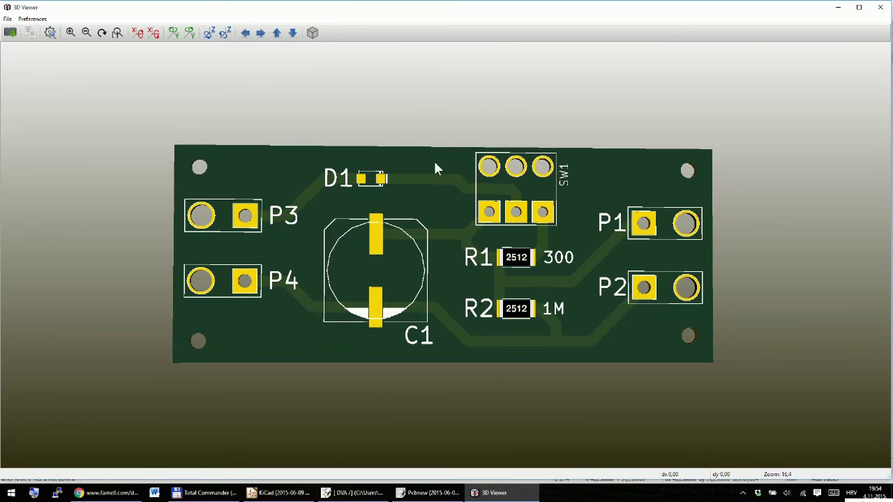
left_click_drag(403, 191, 484, 200)
mouse_move(388, 212)
left_mouse_down()
mouse_move(390, 183)
mouse_move(424, 179)
mouse_move(377, 210)
left_mouse_up()
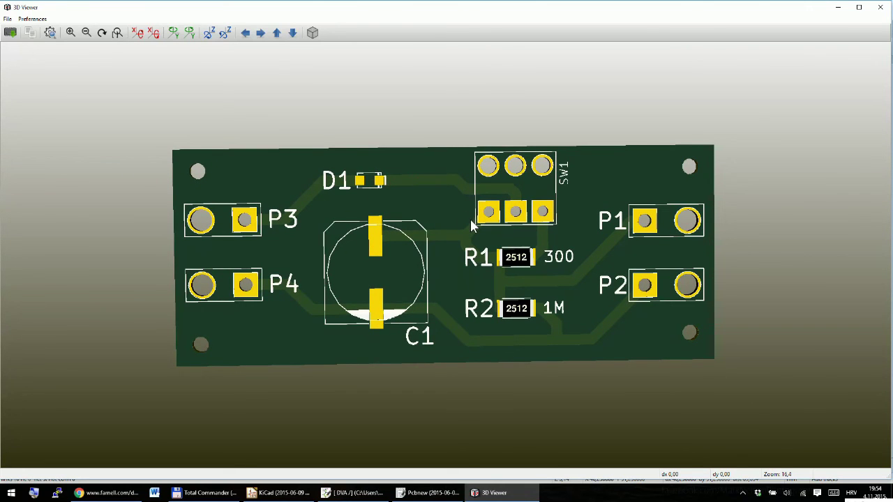
left_click_drag(578, 175, 418, 267)
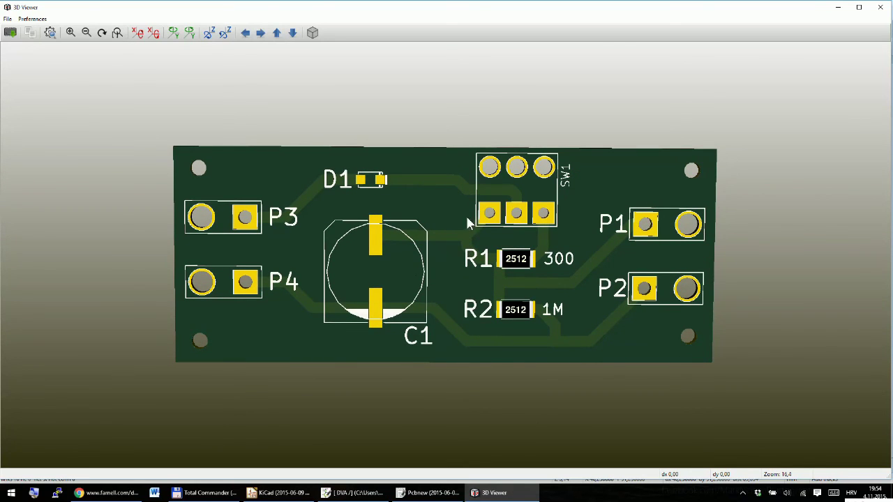
left_click(881, 7)
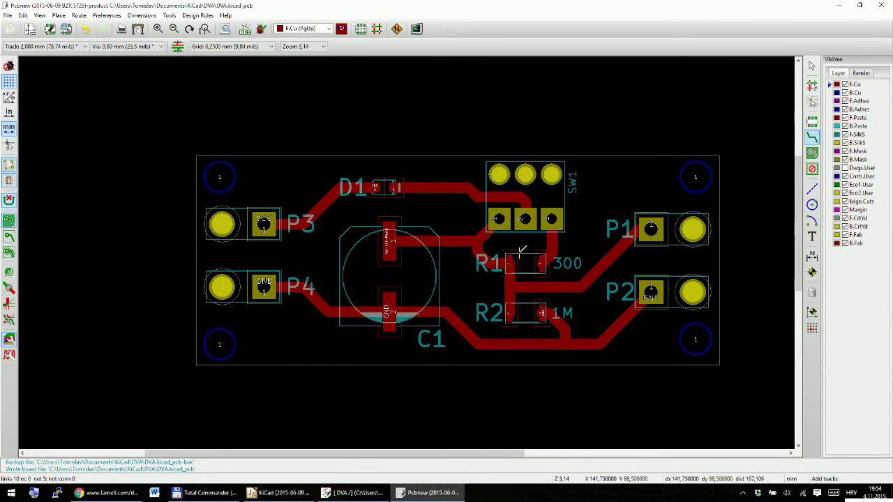
scroll(518, 253, "down", 1)
scroll(349, 256, "up", 1)
scroll(409, 255, "up", 1)
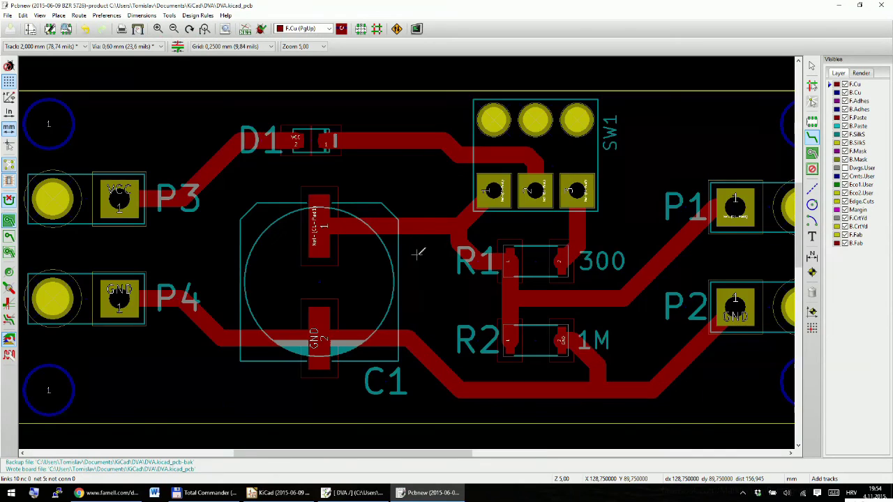
scroll(409, 255, "down", 1)
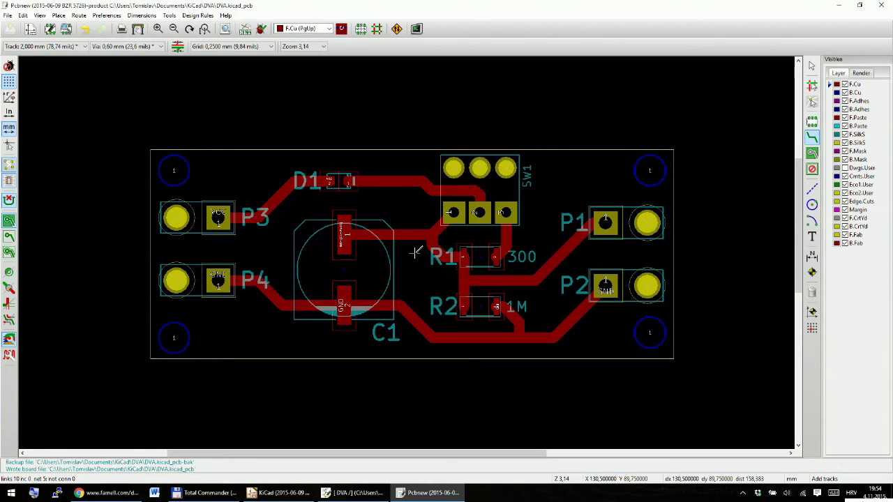
scroll(410, 252, "up", 1)
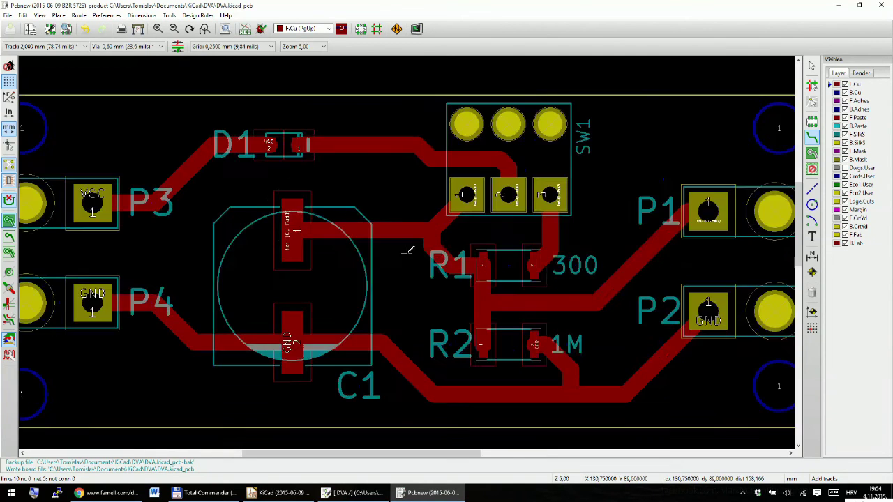
scroll(410, 251, "down", 2)
scroll(409, 251, "up", 1)
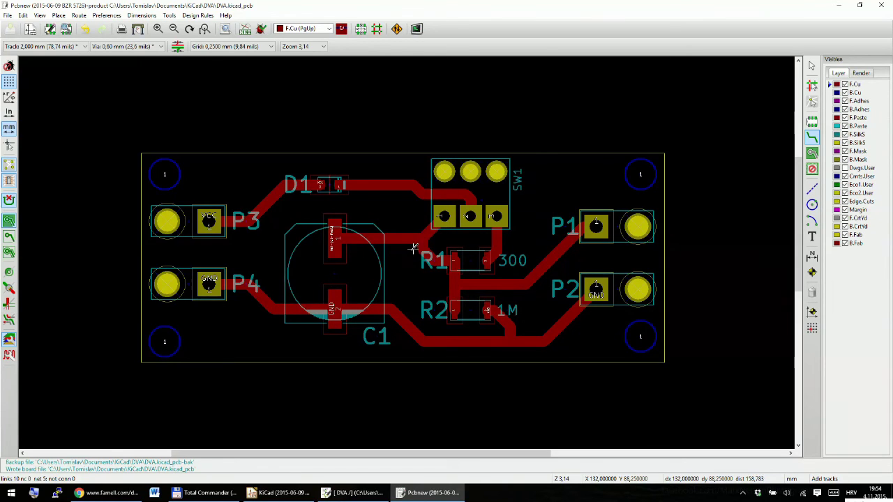
scroll(414, 256, "down", 1)
scroll(415, 255, "up", 1)
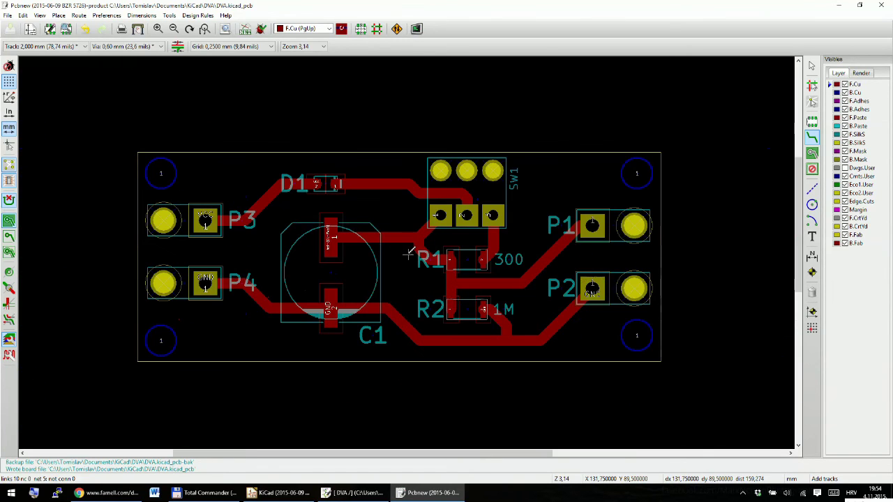